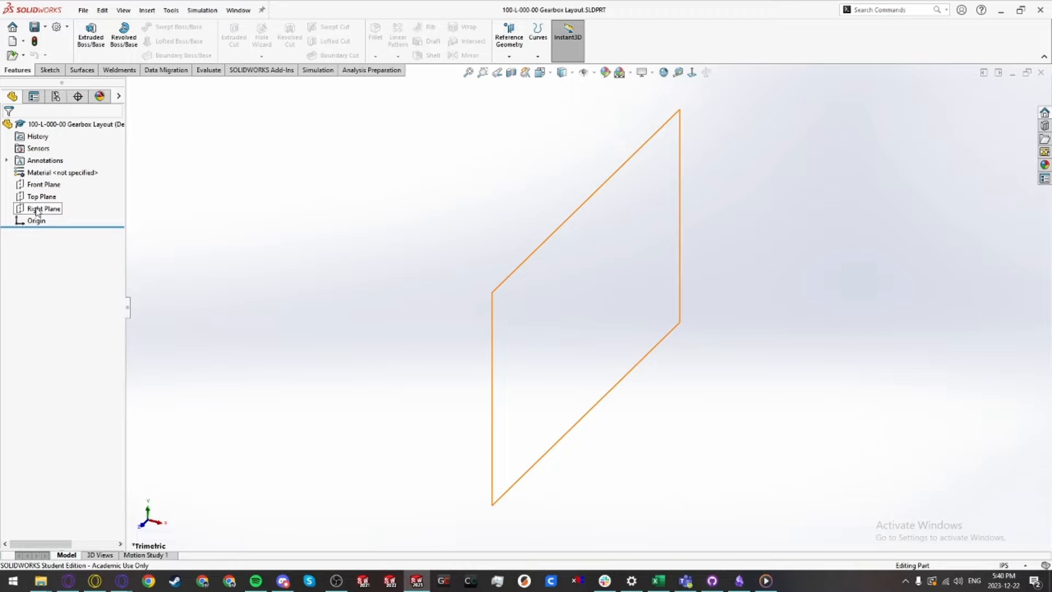
# Step: Start a sketch on the Right Plane and draw two concentric circles centered at the origin
pyautogui.click(38, 210)
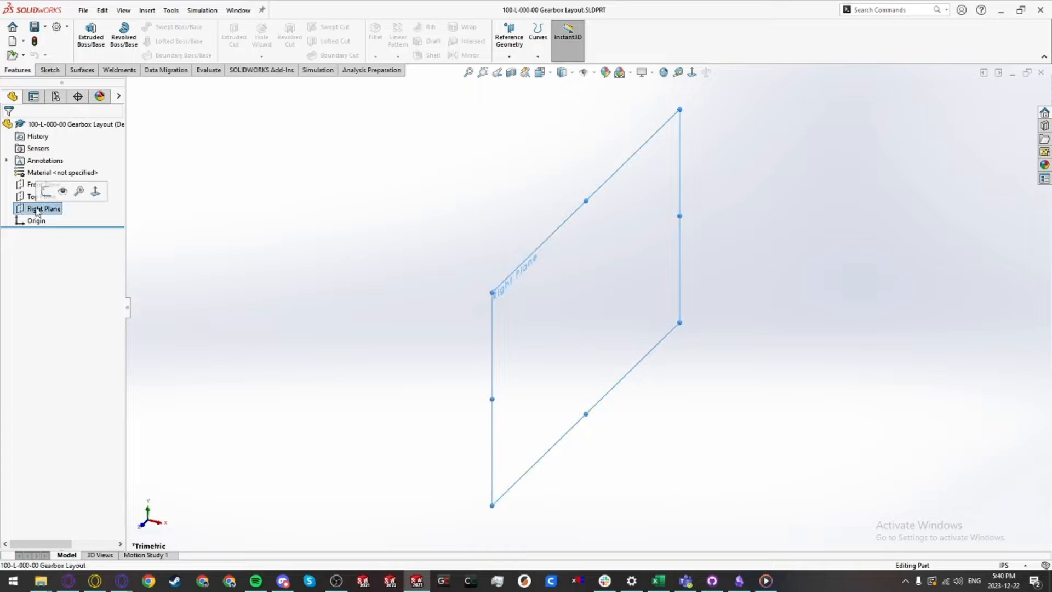
pyautogui.click(46, 192)
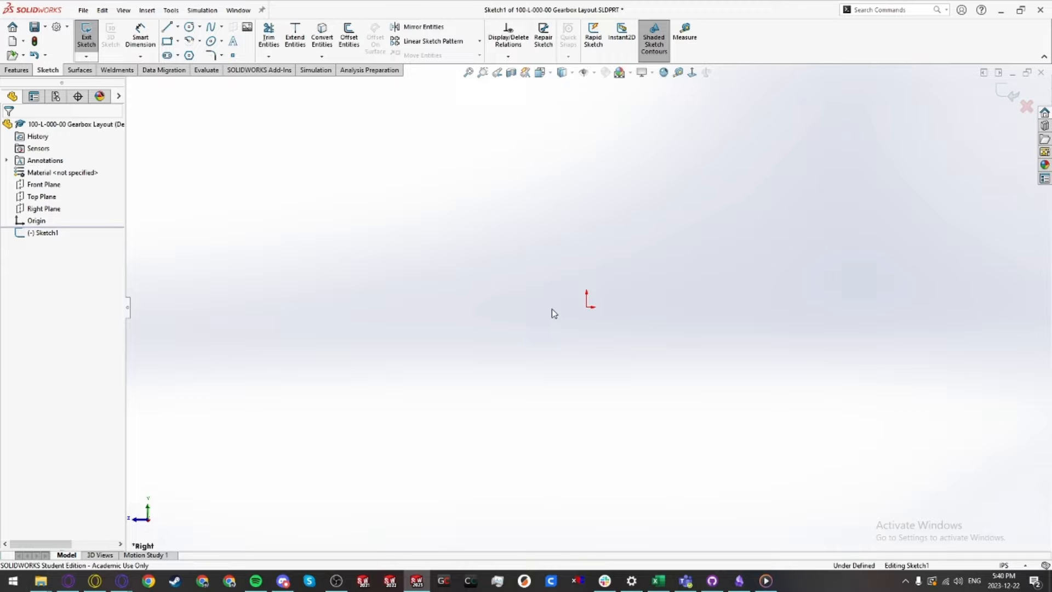
pyautogui.press('c')
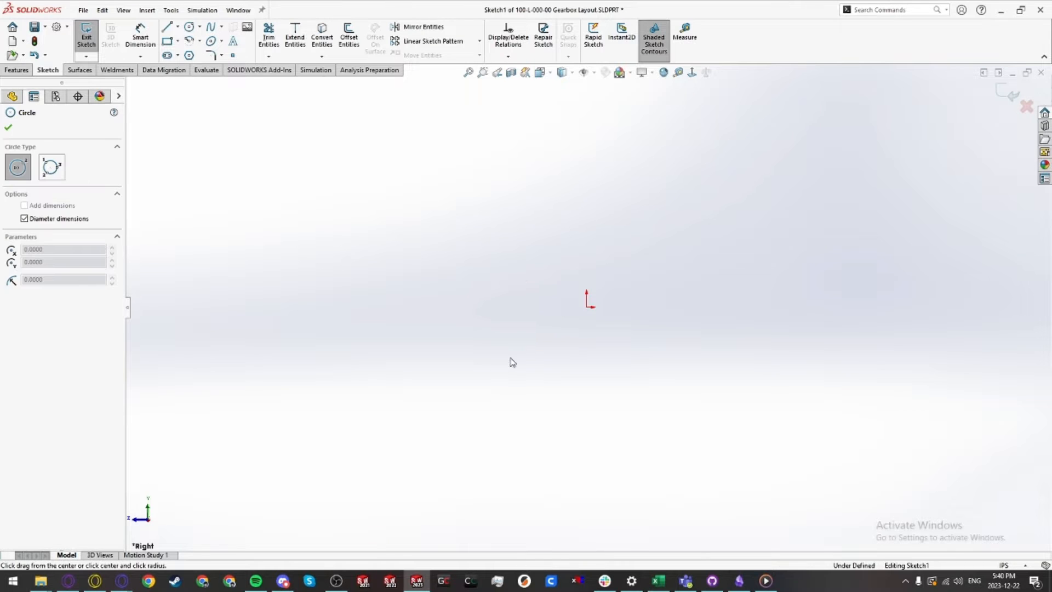
pyautogui.click(586, 307)
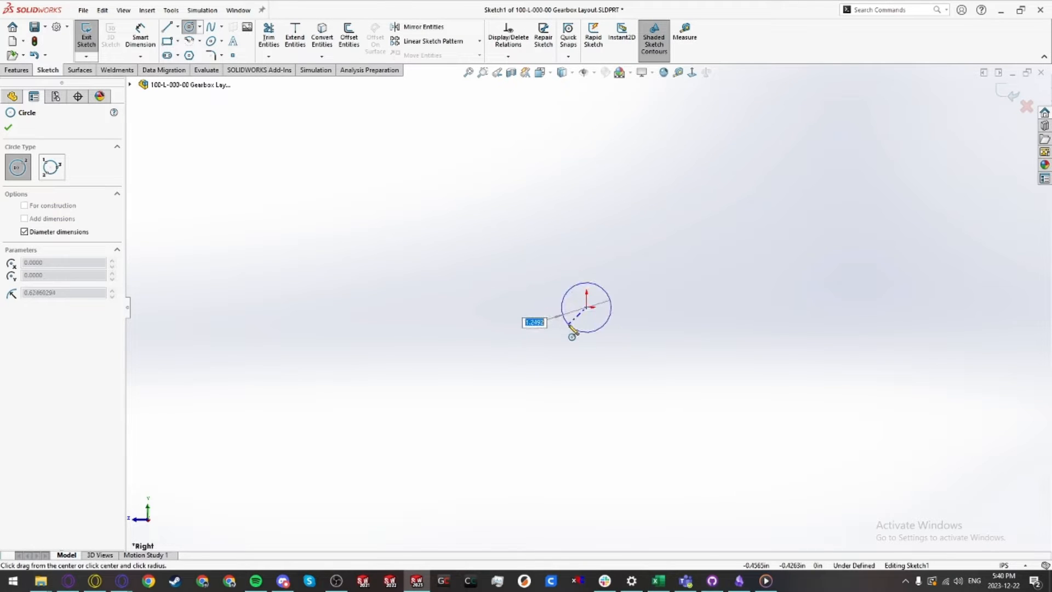
pyautogui.click(570, 328)
pyautogui.scroll(-3, 572, 329)
pyautogui.keyDown('ctrl'); pyautogui.moveTo(573, 329); pyautogui.dragTo(629, 324, button='middle'); pyautogui.keyUp('ctrl')
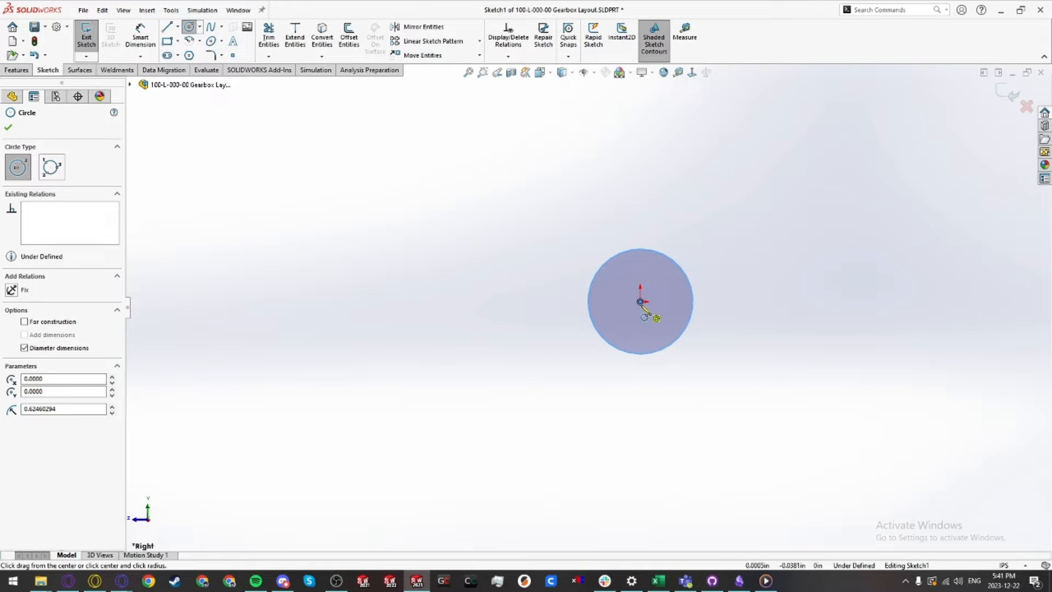
pyautogui.click(640, 301)
pyautogui.click(652, 312)
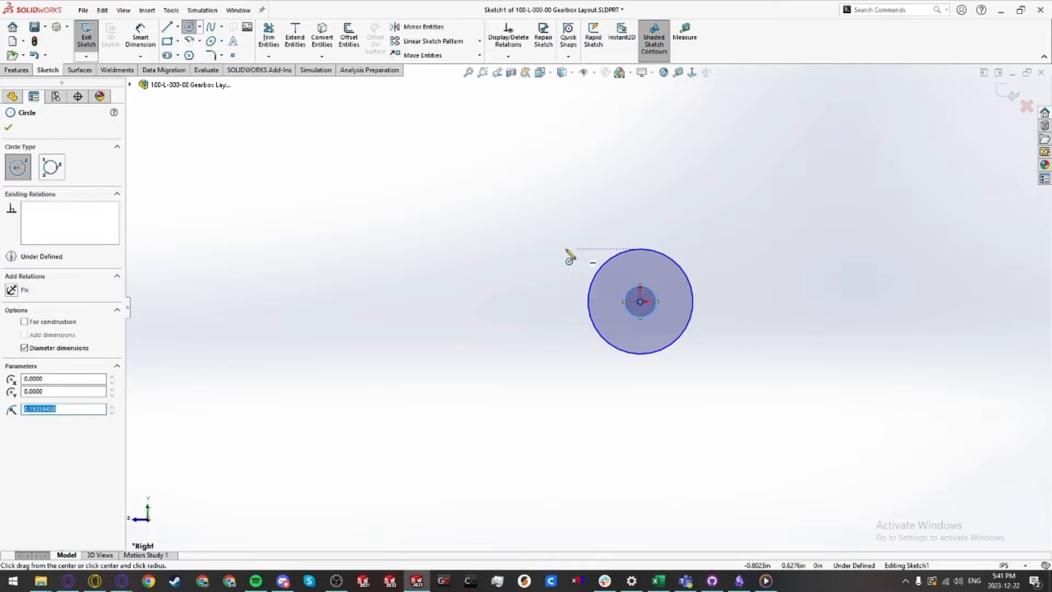
# Step: Draw a larger circle to the left of the origin, tangent to the small inner circle
pyautogui.click(534, 302)
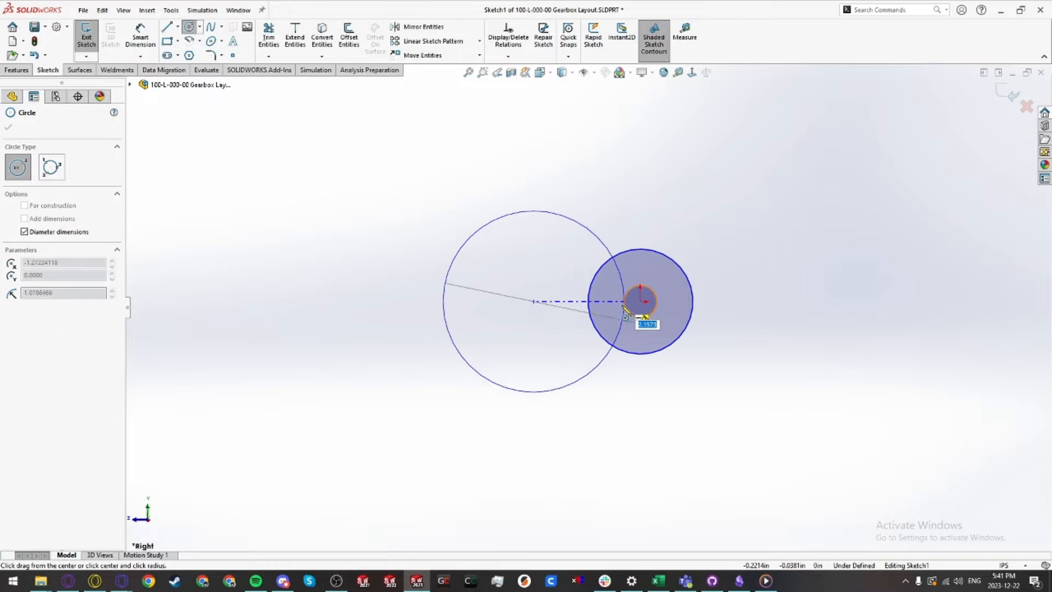
pyautogui.click(623, 309)
pyautogui.press('Escape')
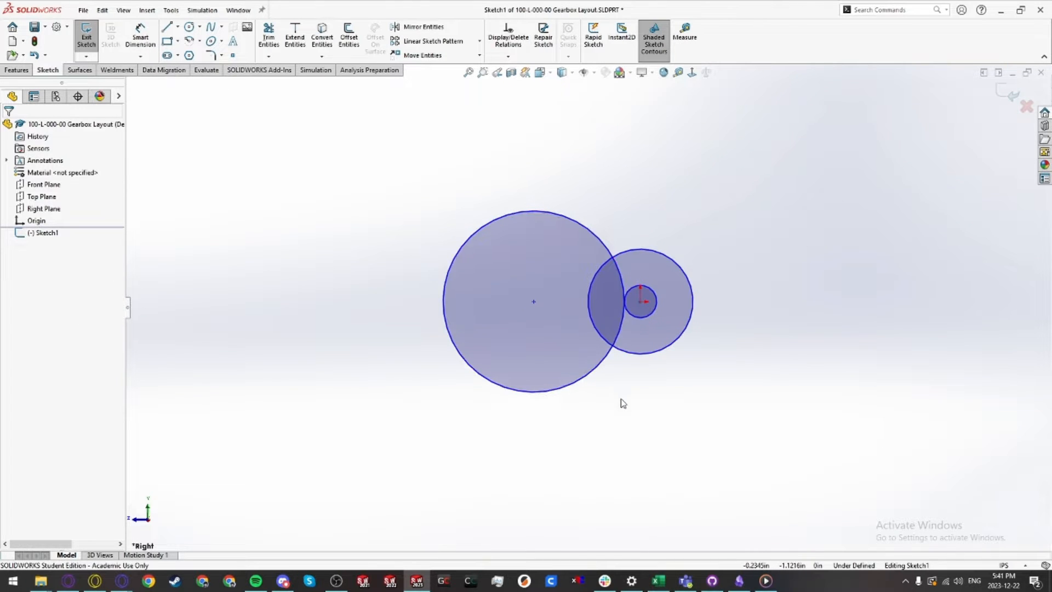
# Step: Dimension the outer concentric circle's diameter as 60 mm
pyautogui.keyDown('ctrl'); pyautogui.moveTo(621, 399); pyautogui.dragTo(621, 416, button='middle'); pyautogui.keyUp('ctrl')
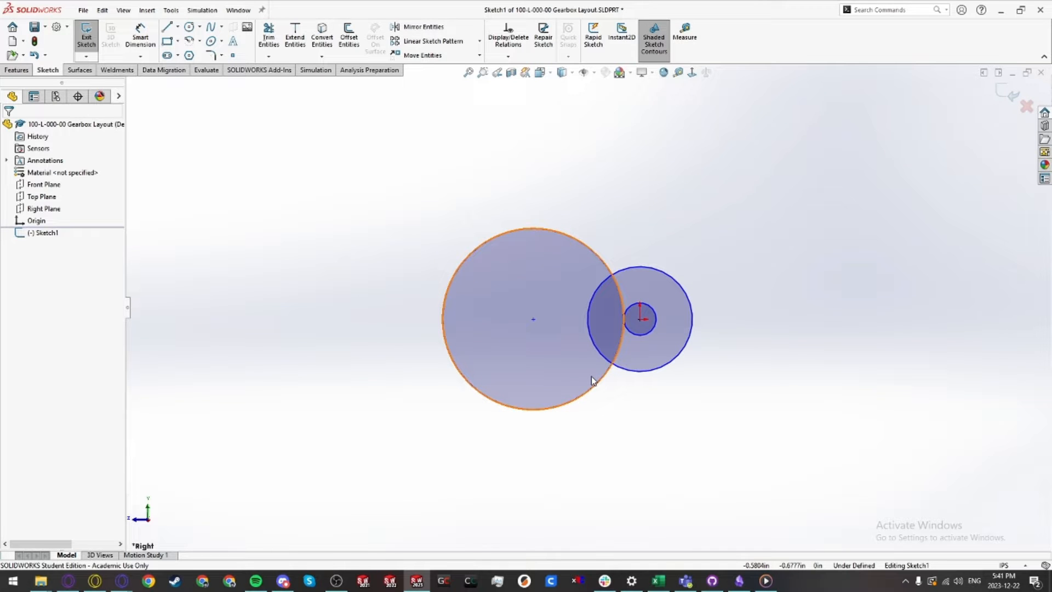
pyautogui.scroll(-3, 652, 351)
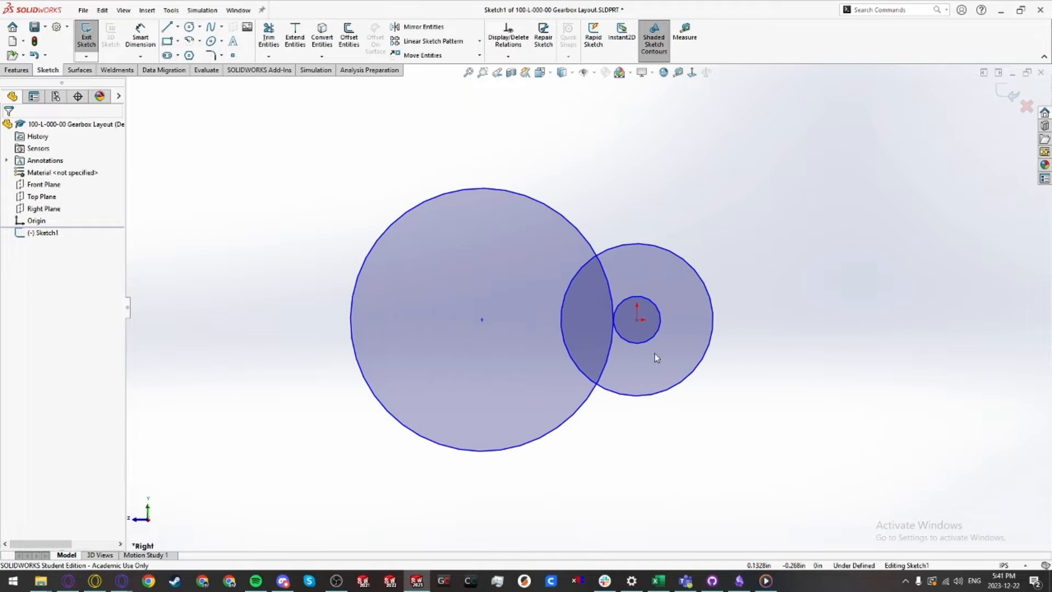
pyautogui.press('d')
pyautogui.click(714, 358)
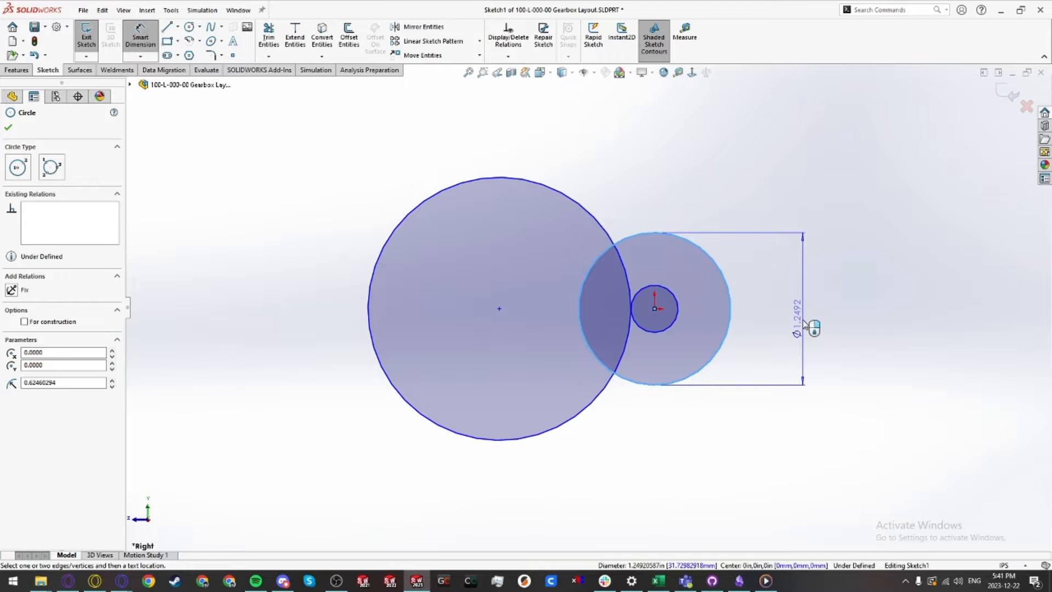
pyautogui.click(804, 326)
pyautogui.write('60')
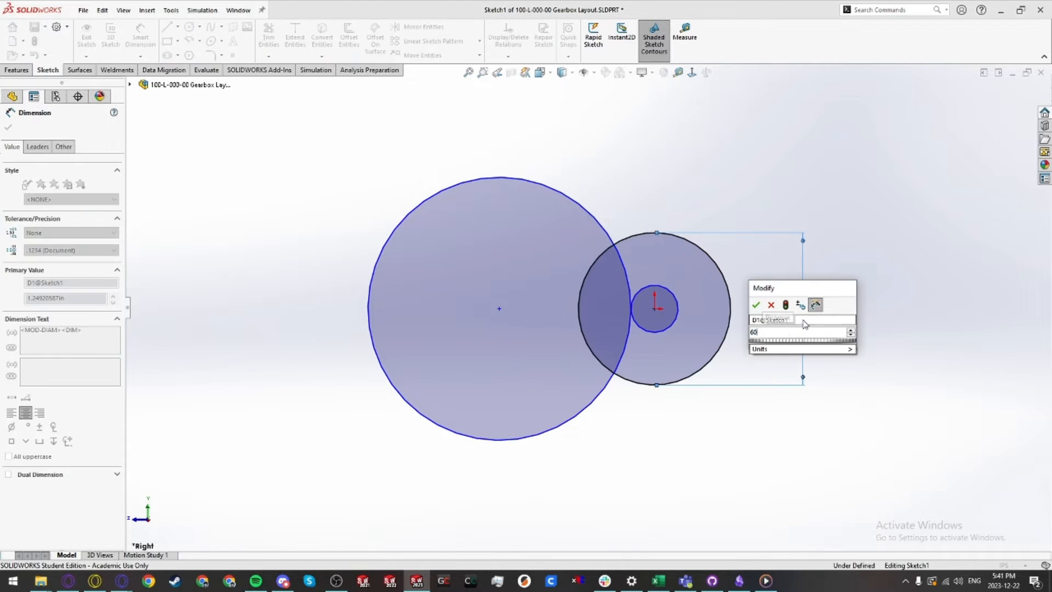
pyautogui.write('mm')
pyautogui.press('Return')
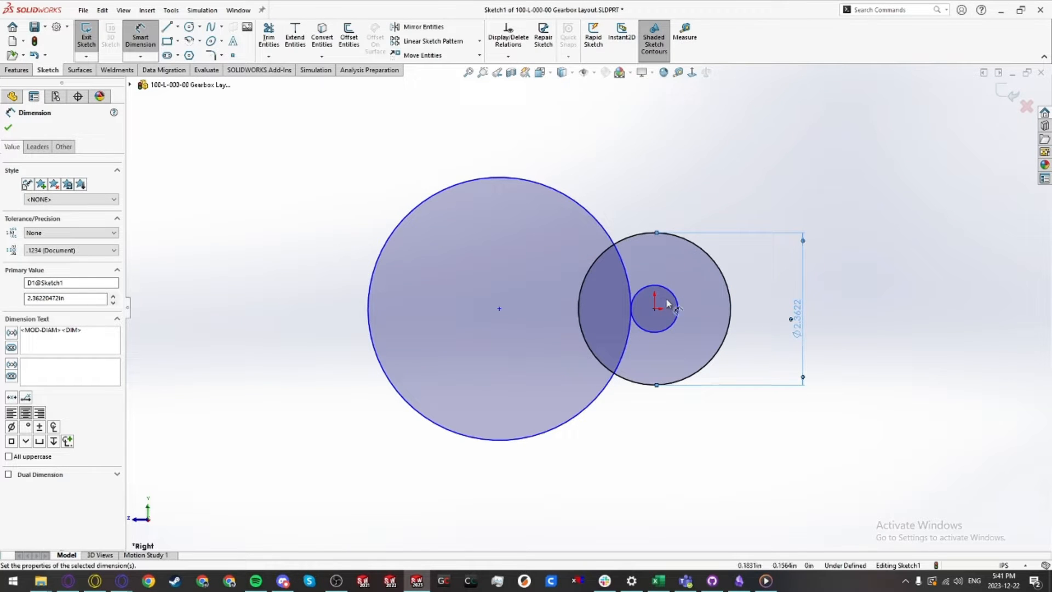
# Step: Dimension the small inner circle's diameter with the equation =14/20
pyautogui.click(677, 300)
pyautogui.click(742, 186)
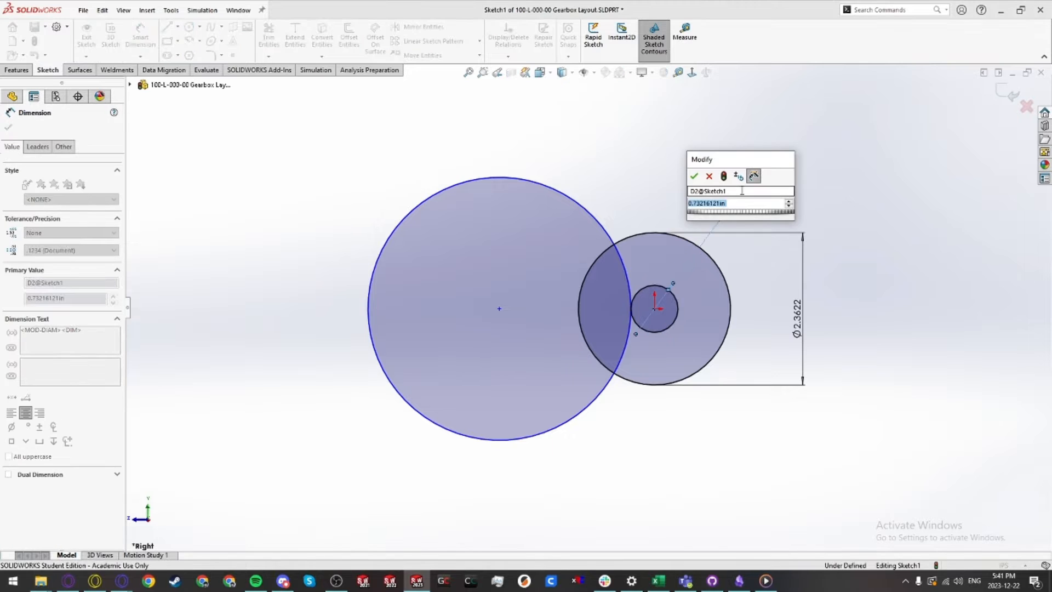
pyautogui.write('=')
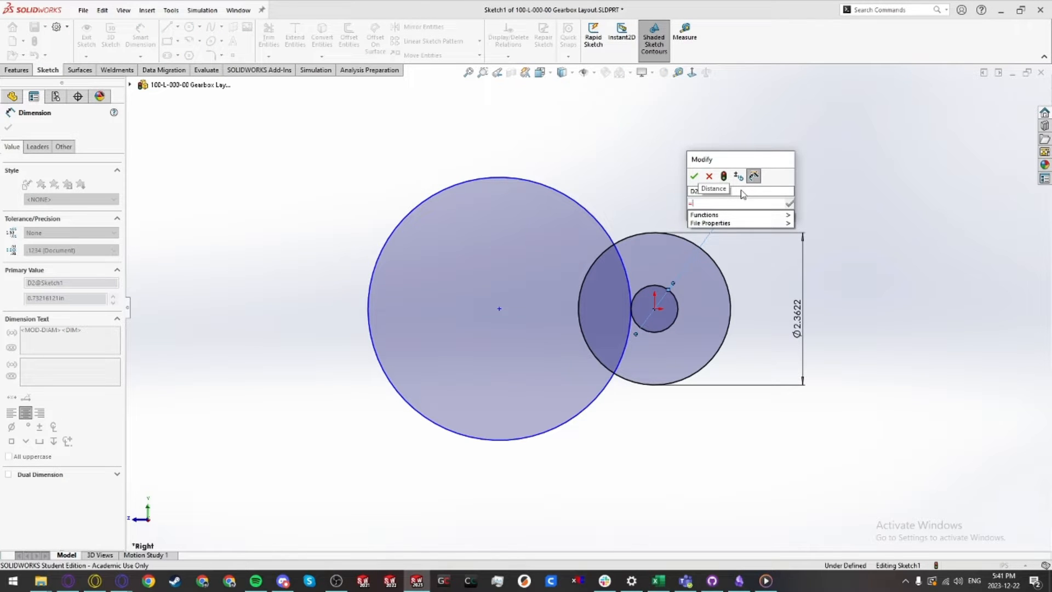
pyautogui.write('14/20')
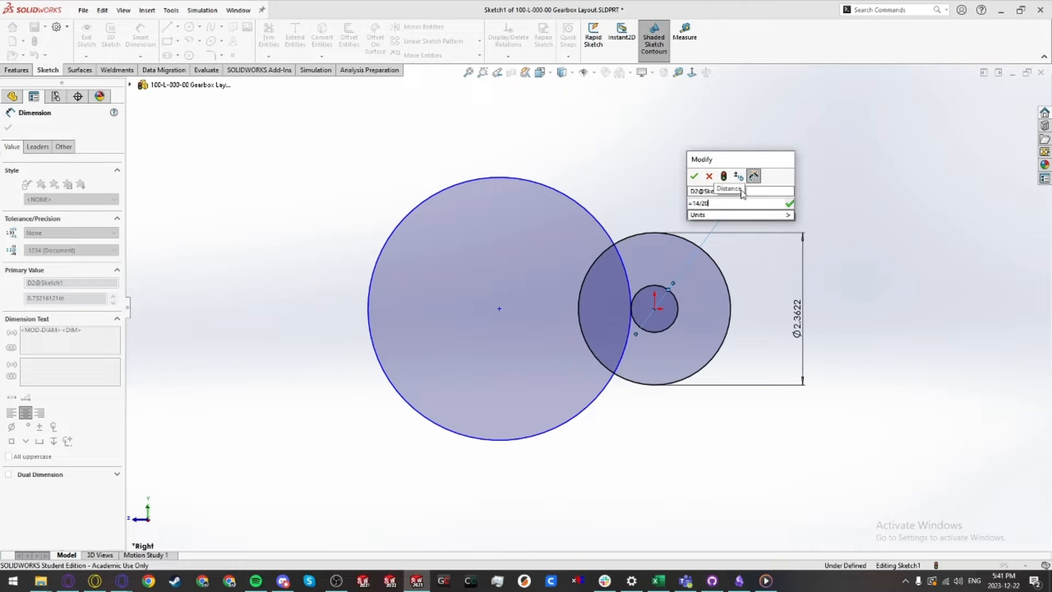
pyautogui.click(694, 176)
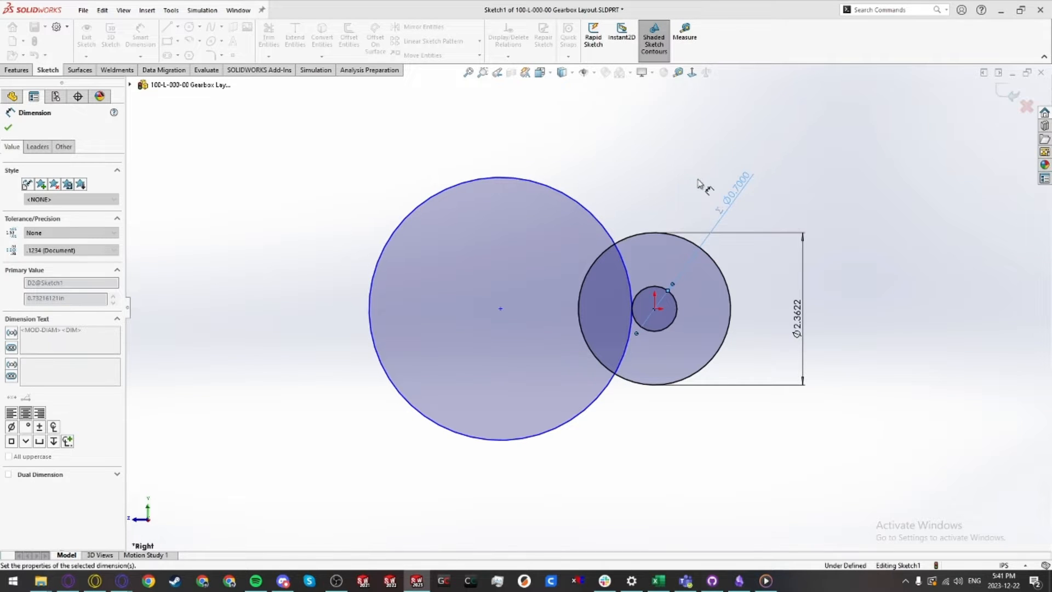
pyautogui.doubleClick(740, 189)
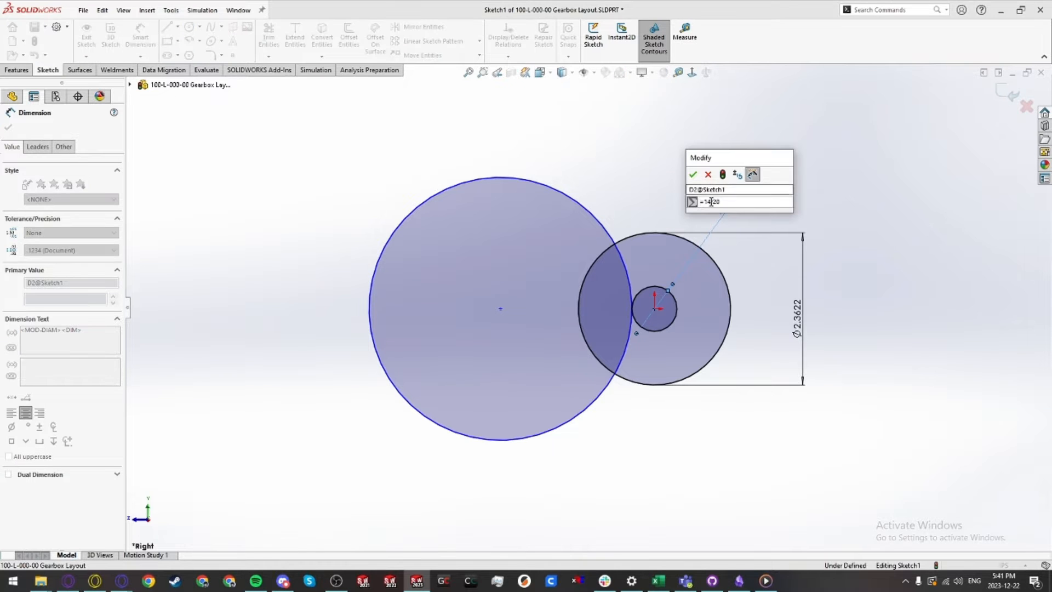
pyautogui.click(693, 175)
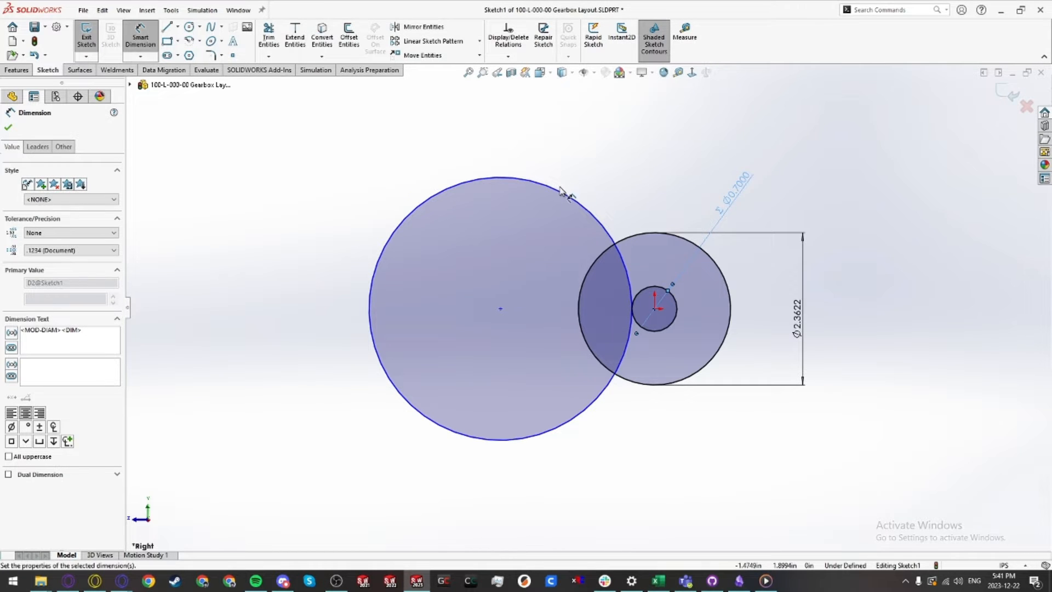
# Step: Dimension the large left circle's diameter with the equation =60/20
pyautogui.click(574, 198)
pyautogui.click(583, 199)
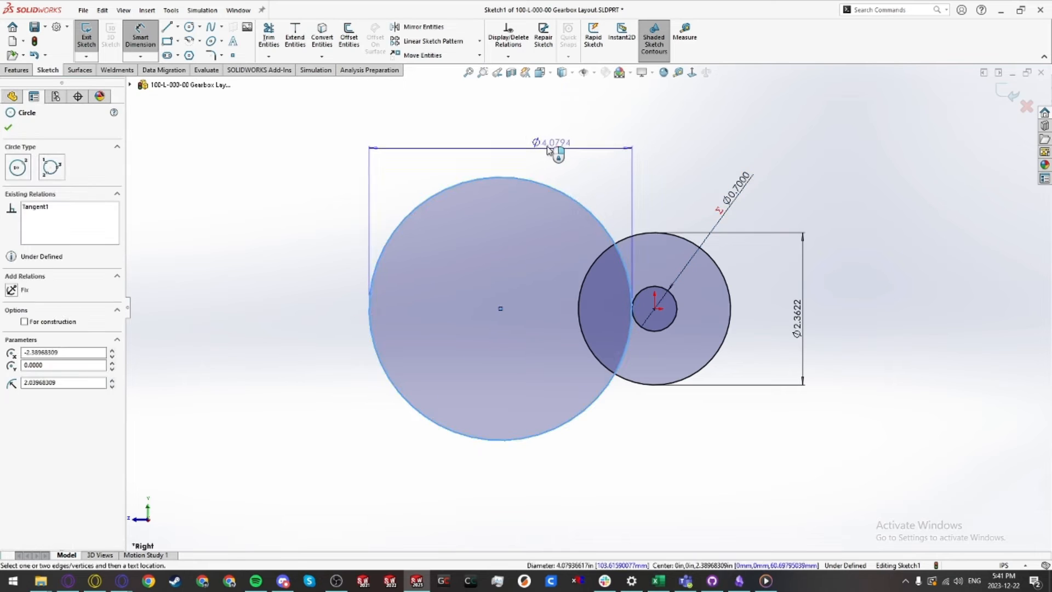
pyautogui.click(545, 145)
pyautogui.write('=')
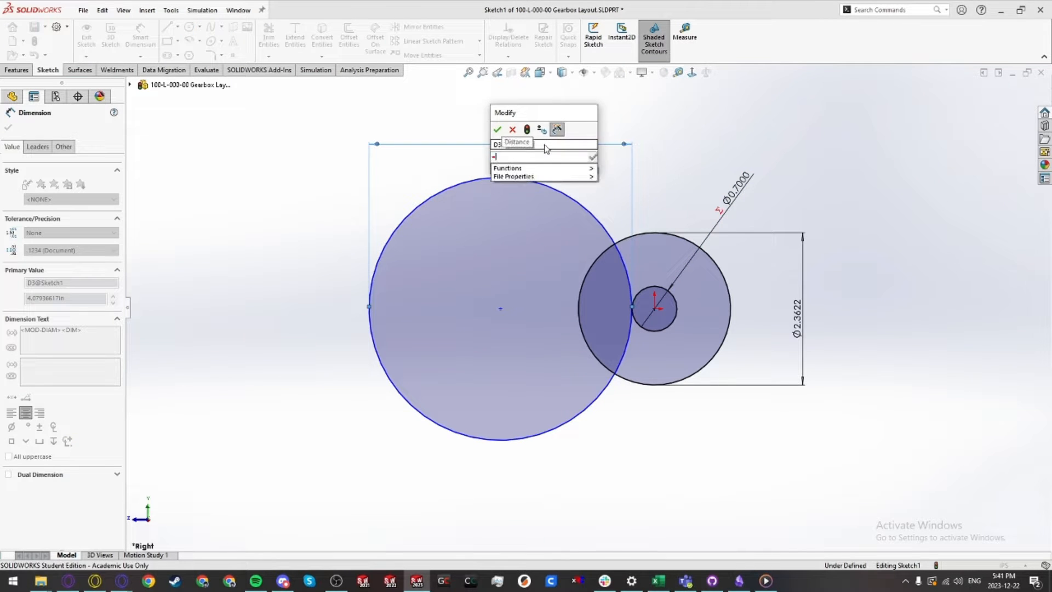
pyautogui.write('60/20')
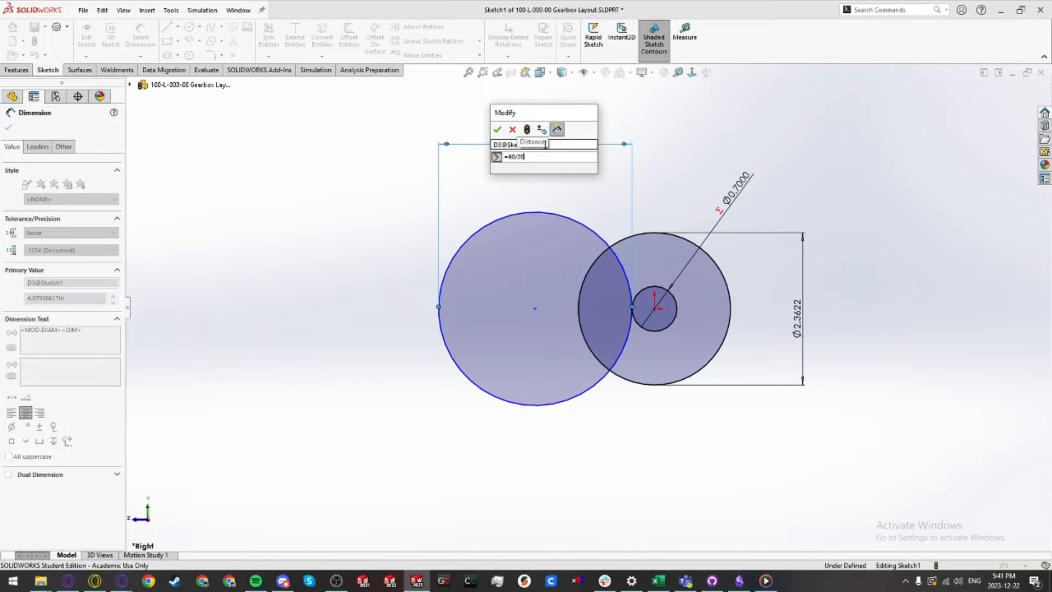
pyautogui.press('Return')
pyautogui.press('Escape')
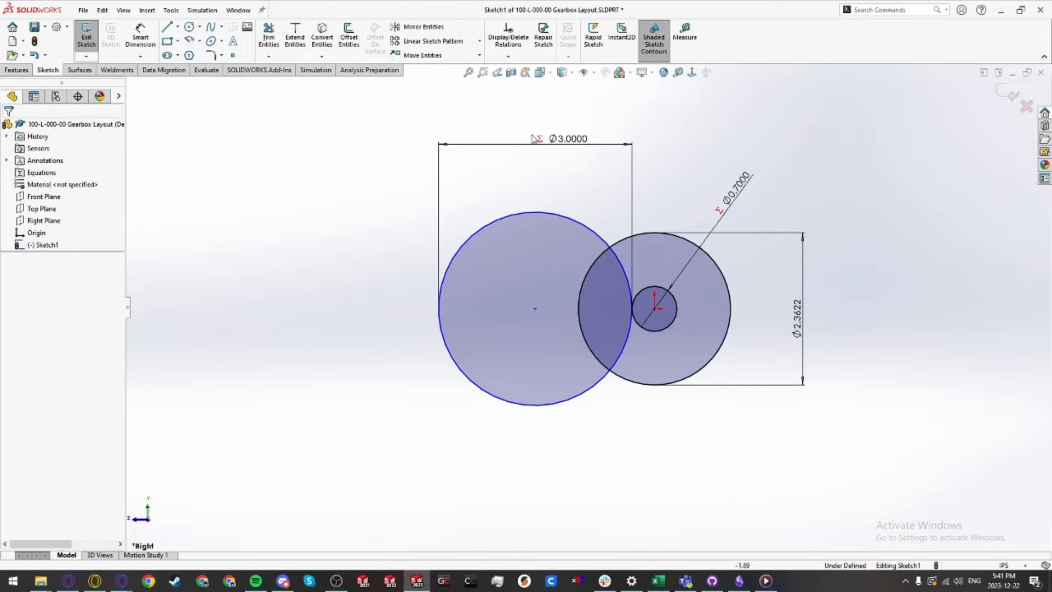
# Step: Make the large circle's center horizontal with the origin
pyautogui.click(535, 308)
pyautogui.keyDown('ctrl'); pyautogui.click(655, 308); pyautogui.keyUp('ctrl')
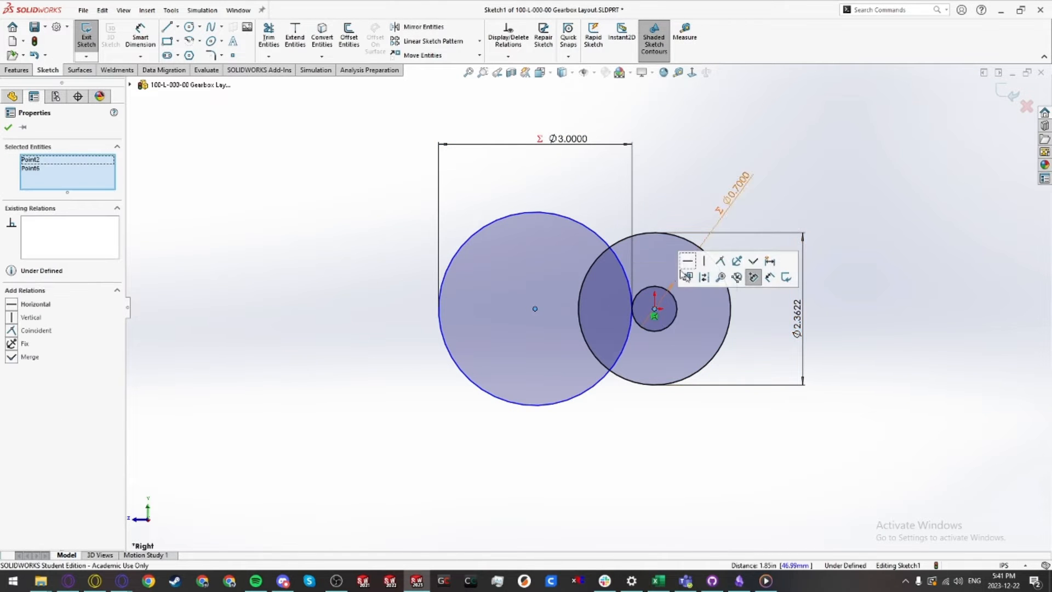
pyautogui.click(689, 261)
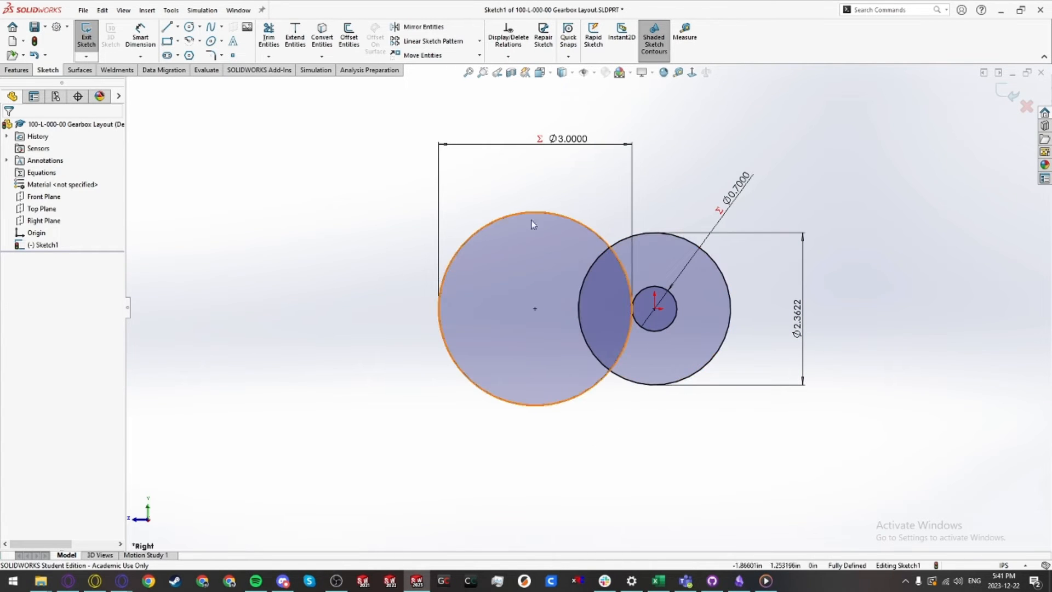
# Step: Sketch a 0.375 diameter circle above and to the left of the large circle
pyautogui.scroll(-2, 572, 315)
pyautogui.keyDown('ctrl'); pyautogui.moveTo(570, 314); pyautogui.dragTo(547, 328, button='middle'); pyautogui.keyUp('ctrl')
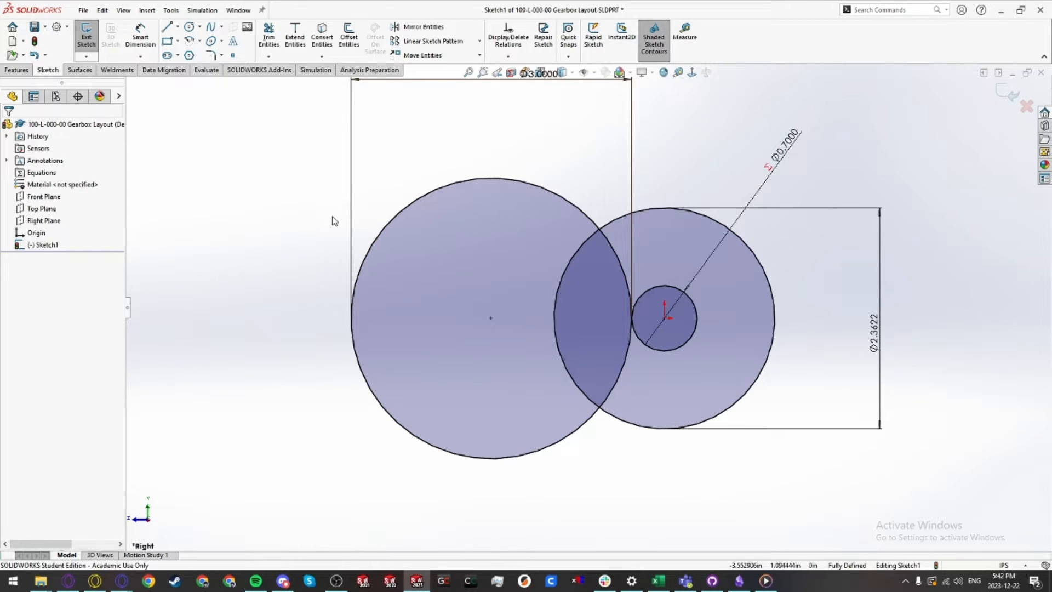
pyautogui.moveTo(334, 220); pyautogui.dragTo(376, 220, button='right')
pyautogui.click(381, 193)
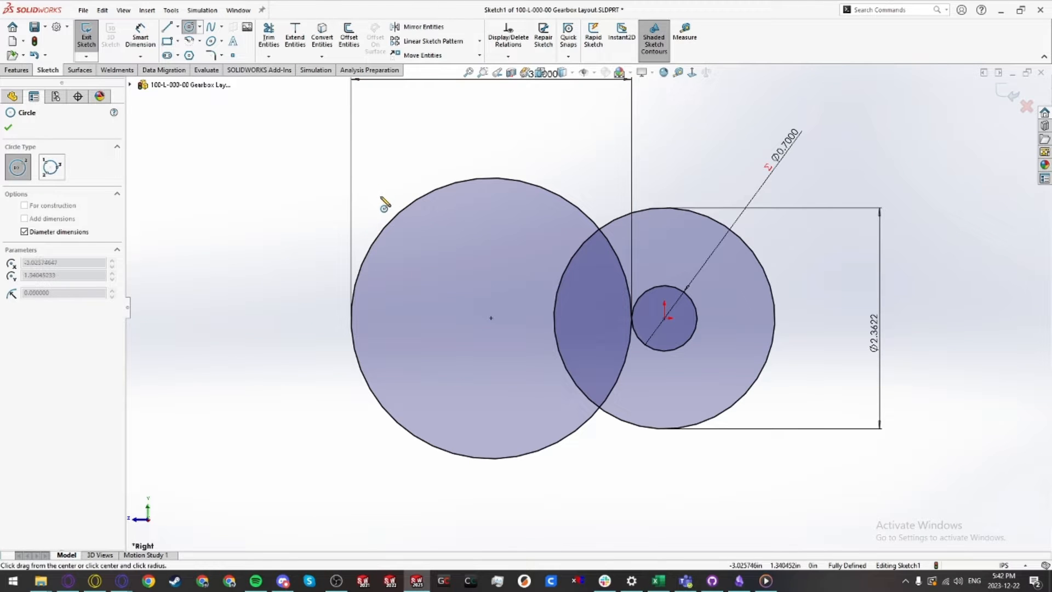
pyautogui.write('0.375')
pyautogui.press('Return')
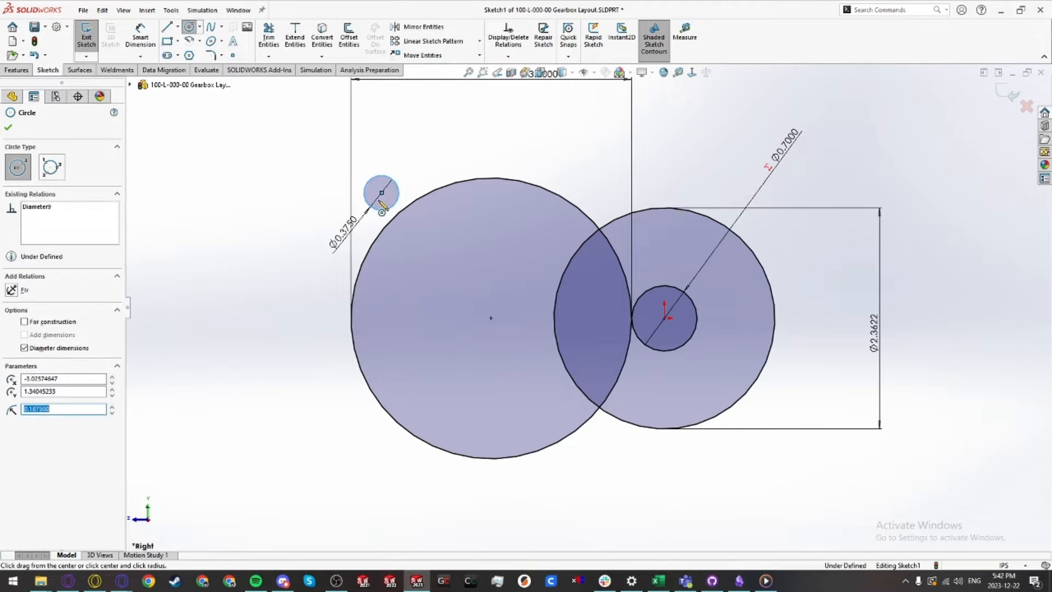
pyautogui.press('Escape')
pyautogui.press('Return')
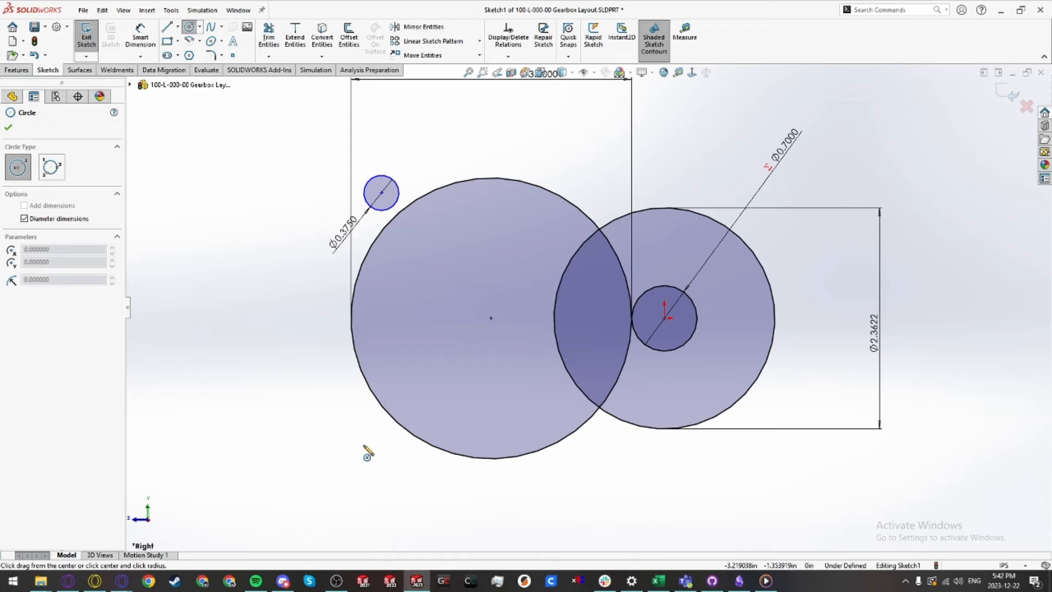
pyautogui.press('Escape')
pyautogui.click(387, 212)
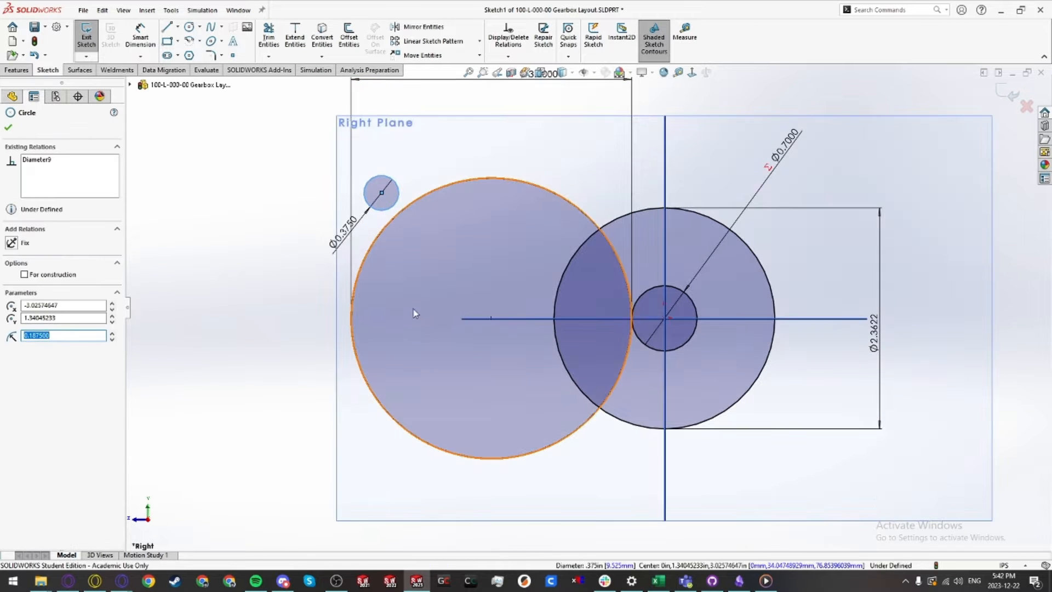
pyautogui.keyDown('ctrl'); pyautogui.click(477, 318); pyautogui.keyUp('ctrl')
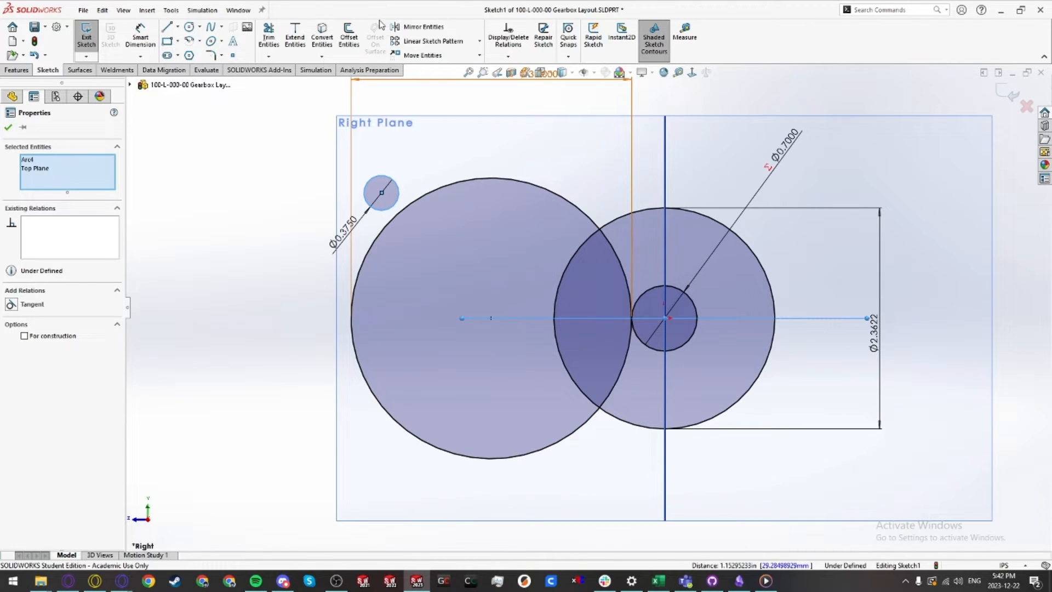
pyautogui.click(418, 26)
pyautogui.moveTo(382, 444)
pyautogui.mouseDown()
pyautogui.moveTo(394, 469)
pyautogui.moveTo(376, 459)
pyautogui.mouseUp()
pyautogui.click(300, 437)
# Step: Draw a short line from the 0.375 circle's edge to the large circle's edge
pyautogui.scroll(-6, 432, 298)
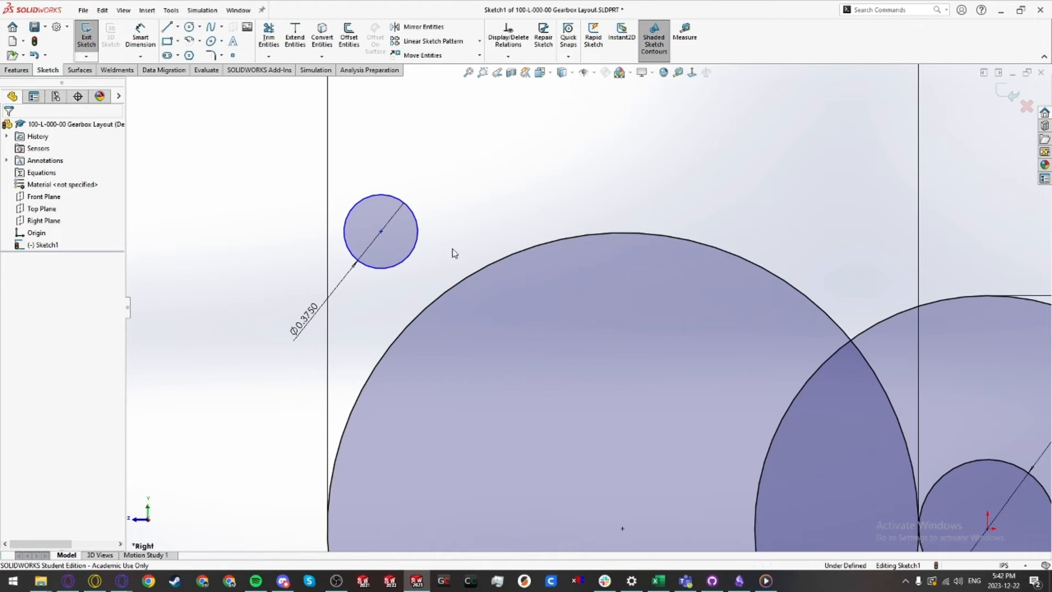
pyautogui.press('l')
pyautogui.click(405, 261)
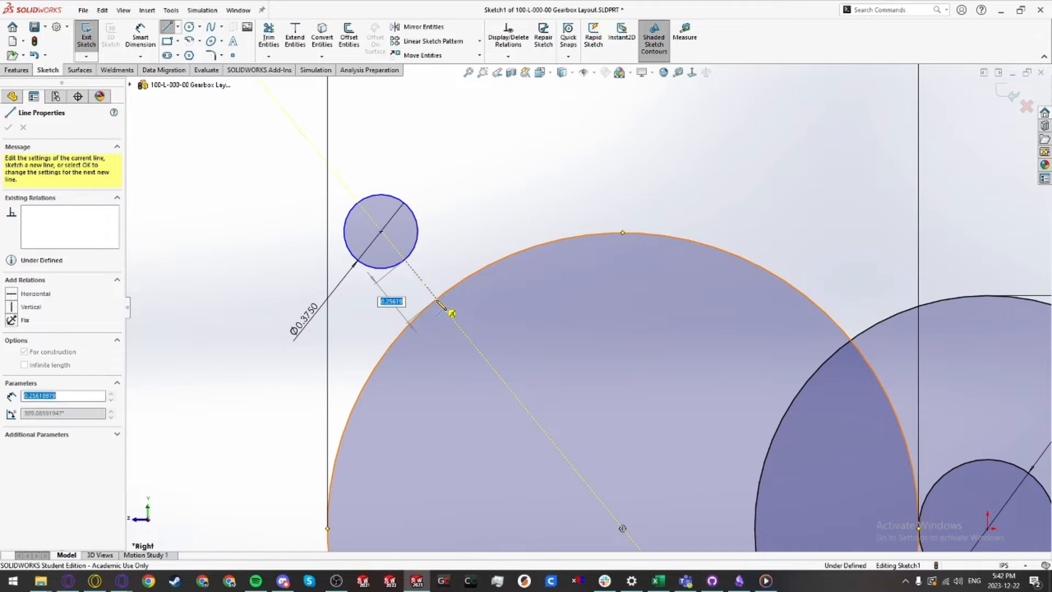
pyautogui.click(436, 298)
pyautogui.press('Escape')
pyautogui.click(426, 286)
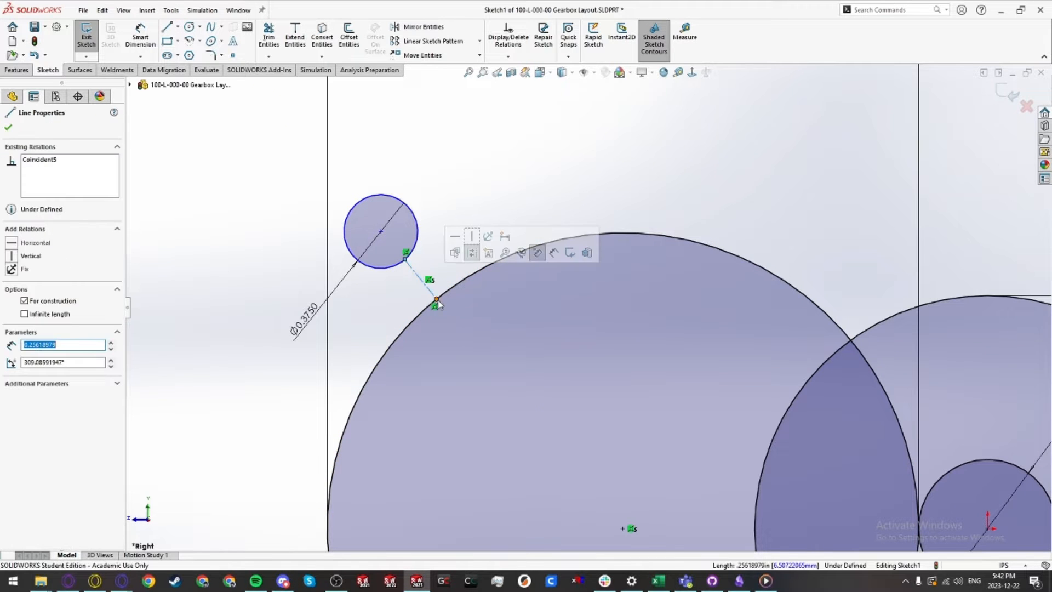
pyautogui.press('Escape')
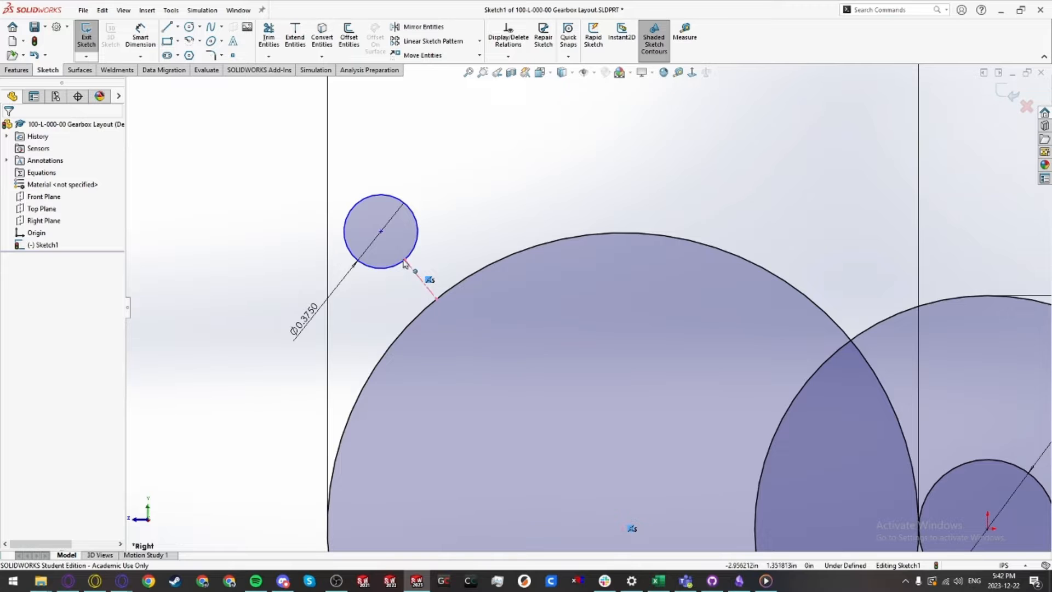
# Step: Make the short line's end coincident with the center of the 0.375 circle
pyautogui.click(426, 282)
pyautogui.keyDown('ctrl'); pyautogui.click(382, 233); pyautogui.keyUp('ctrl')
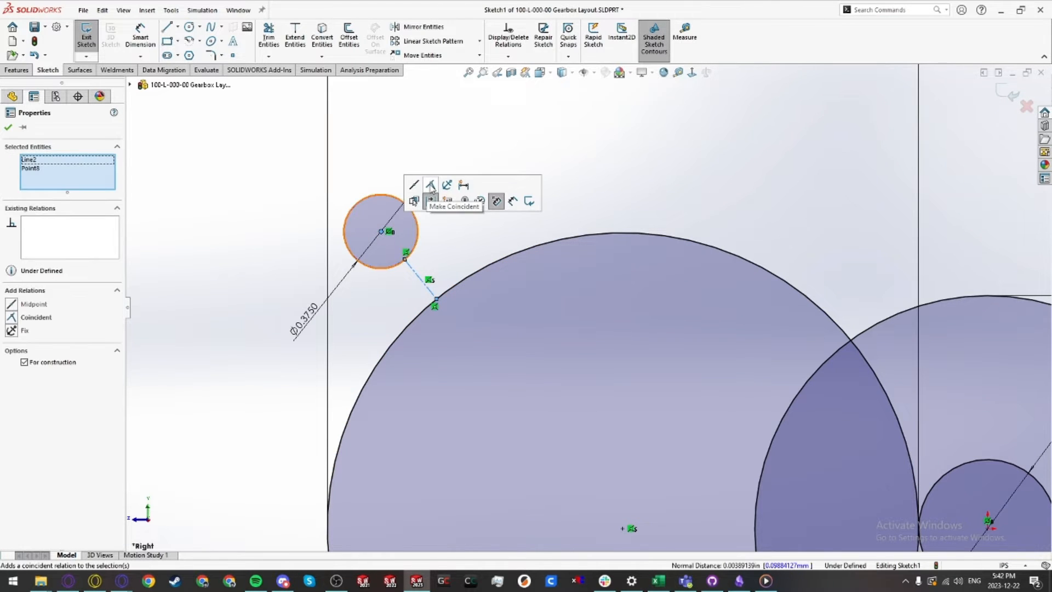
pyautogui.click(432, 188)
pyautogui.click(453, 154)
# Step: Dimension the short construction line's length to 0.1875
pyautogui.press('d')
pyautogui.click(417, 277)
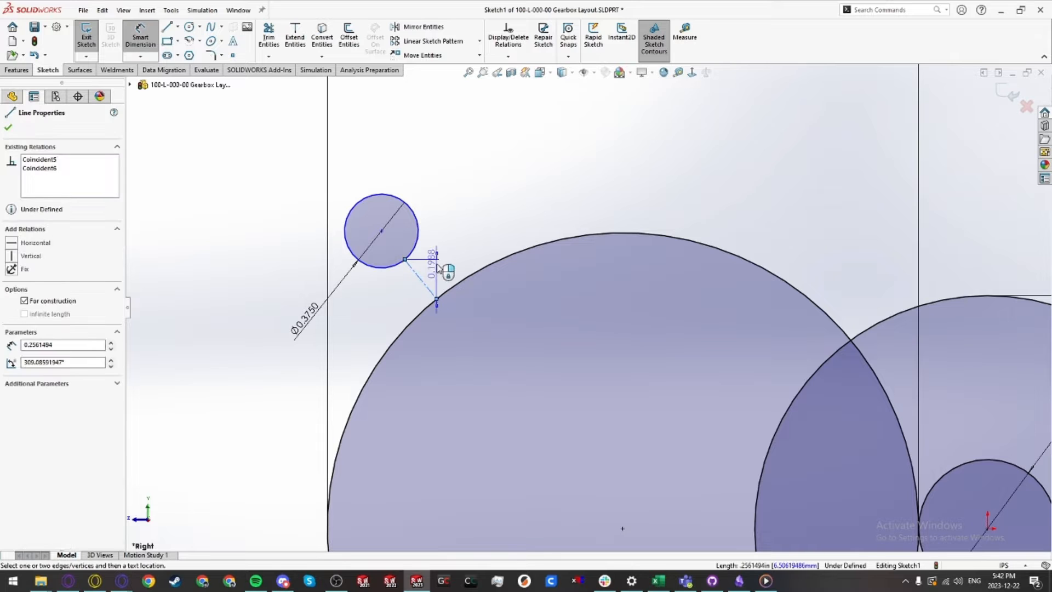
pyautogui.click(433, 271)
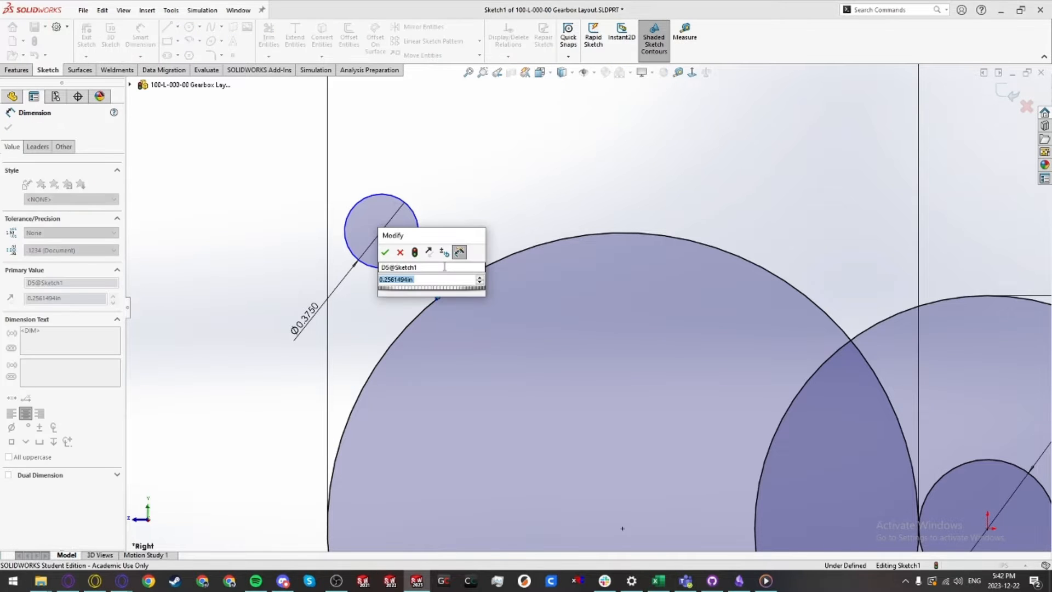
pyautogui.press('Return')
pyautogui.press('Escape')
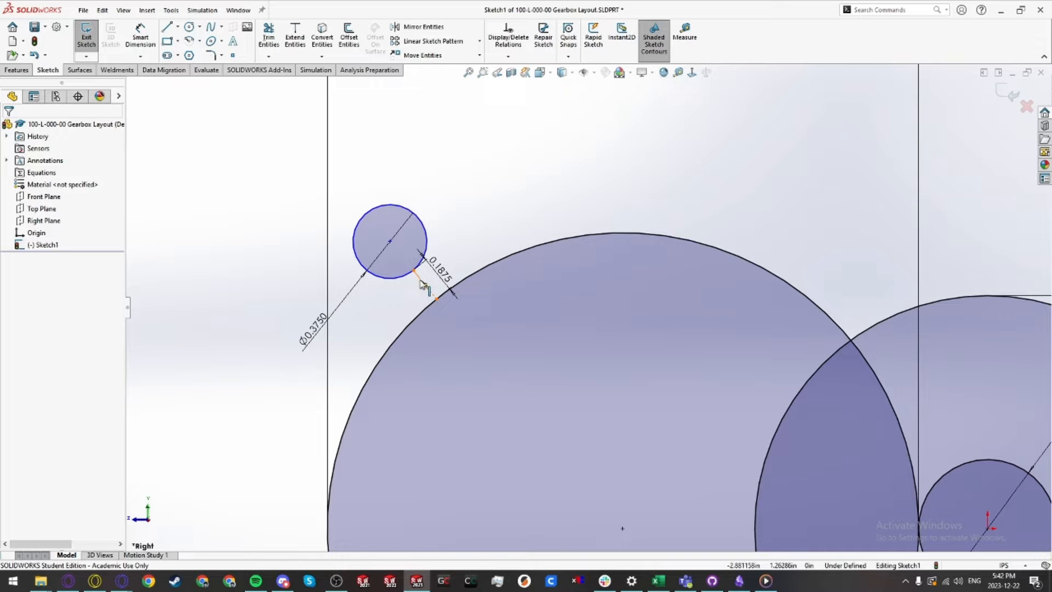
# Step: Select the 0.375 circle and the large circle to review their relations
pyautogui.scroll(4, 438, 290)
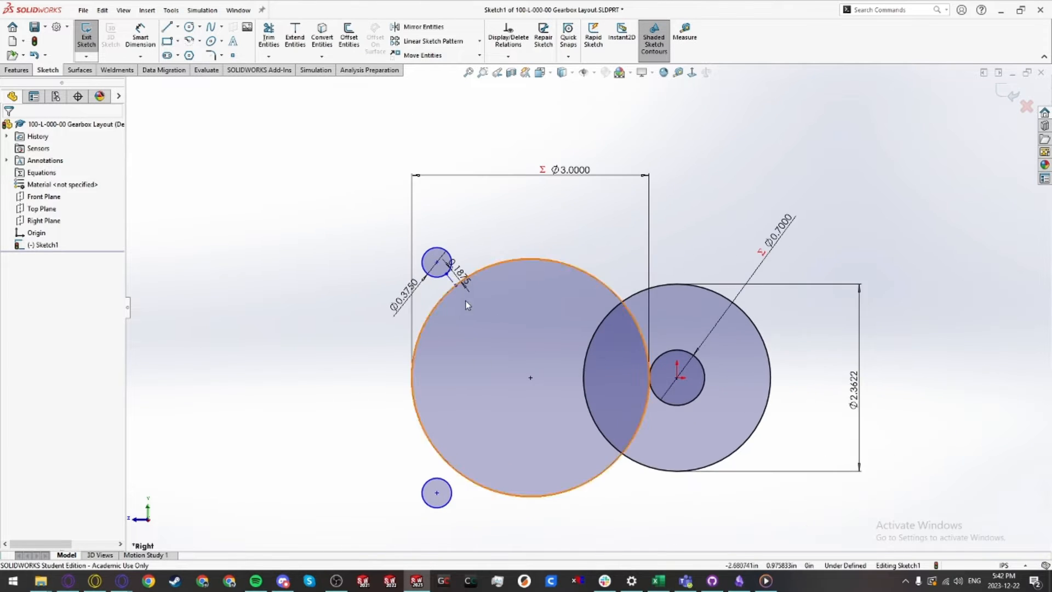
pyautogui.scroll(-3, 466, 304)
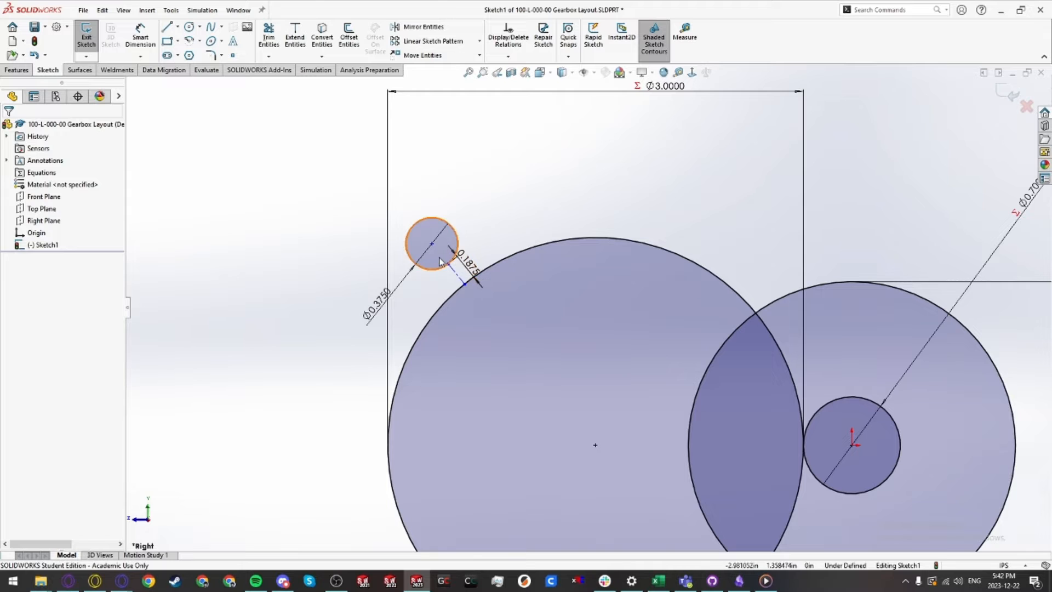
pyautogui.click(440, 261)
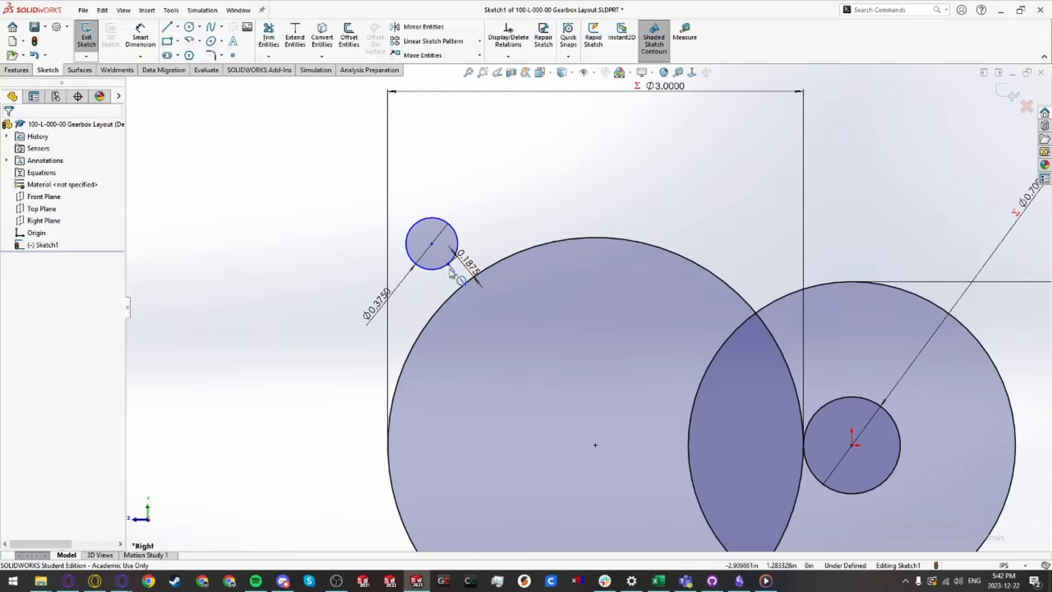
pyautogui.click(510, 262)
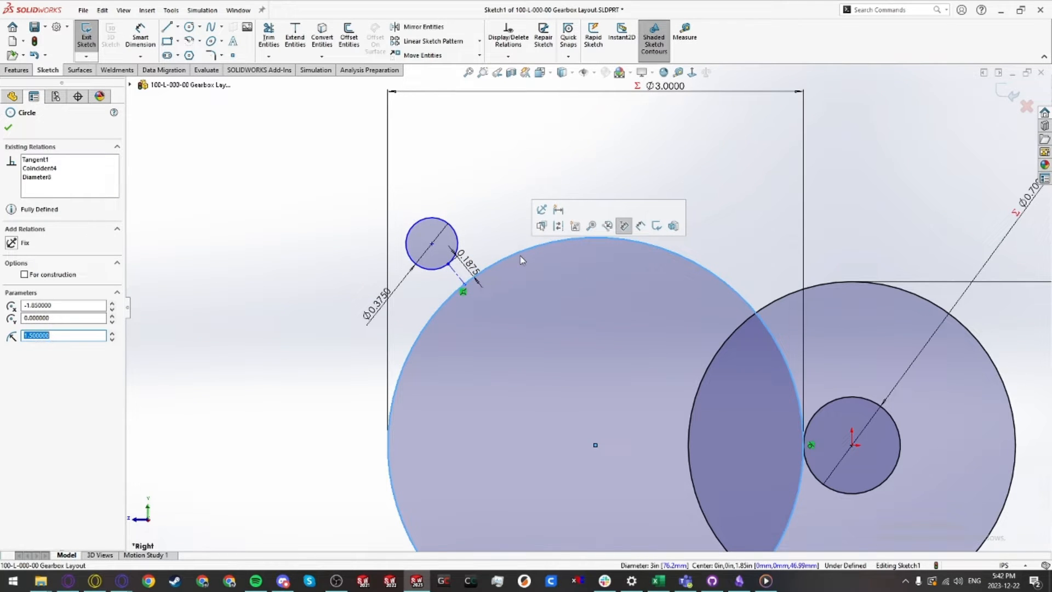
pyautogui.press('Escape')
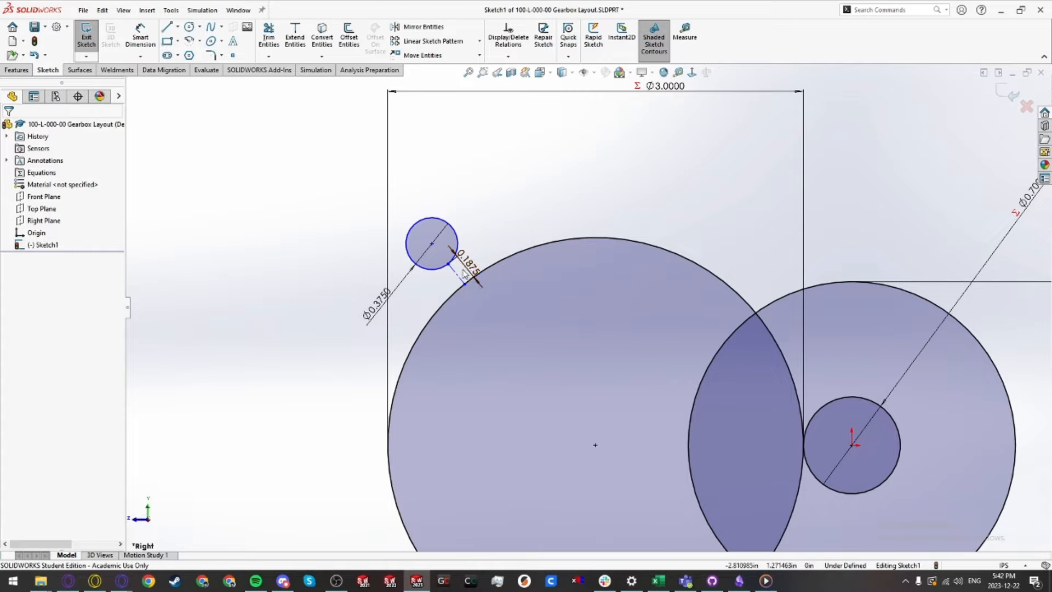
# Step: Dimension the vertical distance between the two small circles' centers as 2.5
pyautogui.scroll(3, 518, 291)
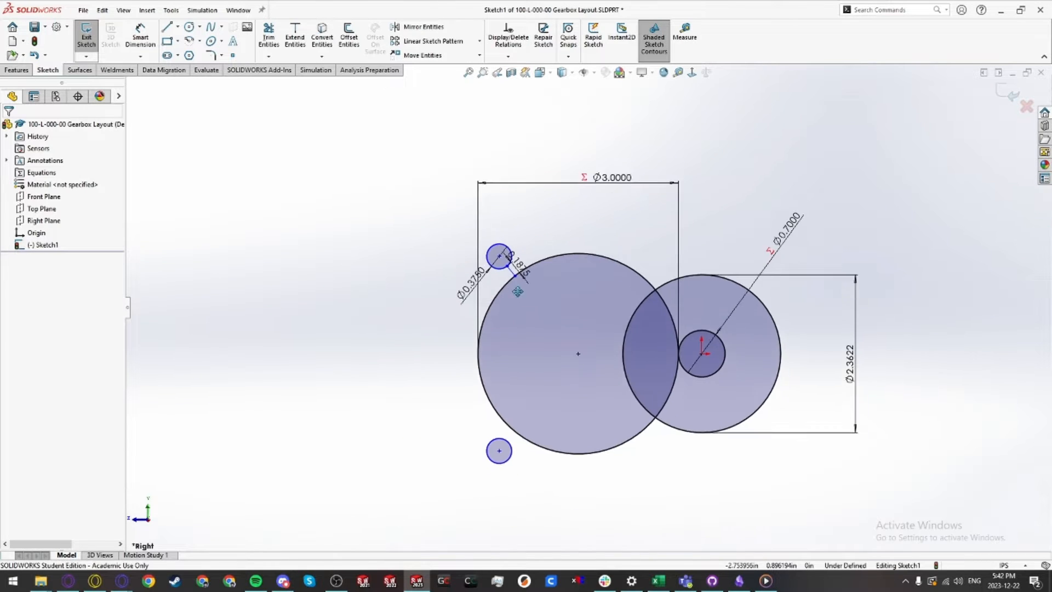
pyautogui.scroll(-2, 493, 291)
pyautogui.moveTo(503, 242); pyautogui.dragTo(488, 259)
pyautogui.press('d')
pyautogui.click(486, 257)
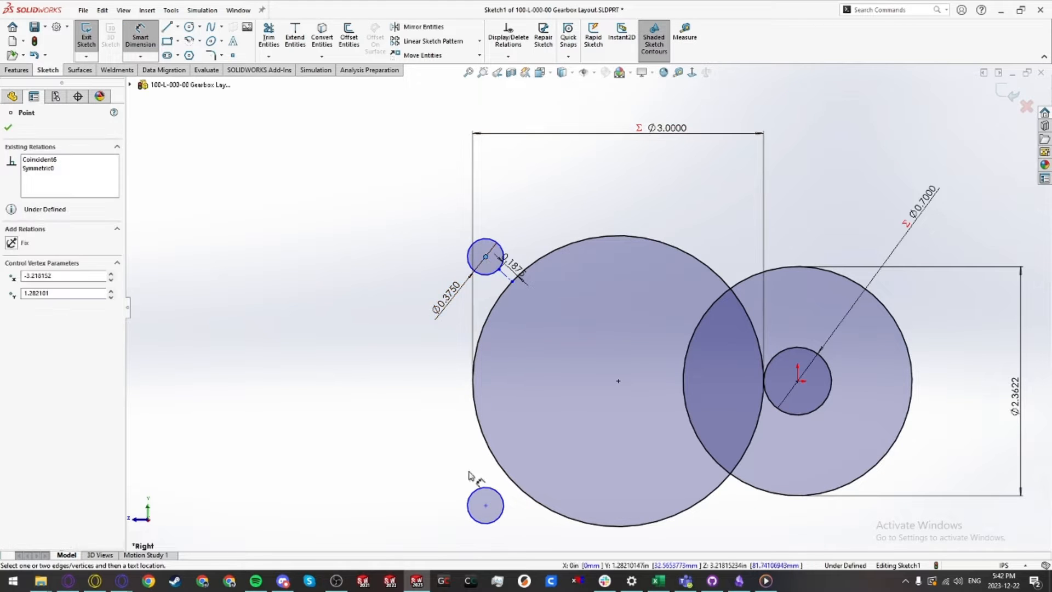
pyautogui.click(485, 505)
pyautogui.click(416, 372)
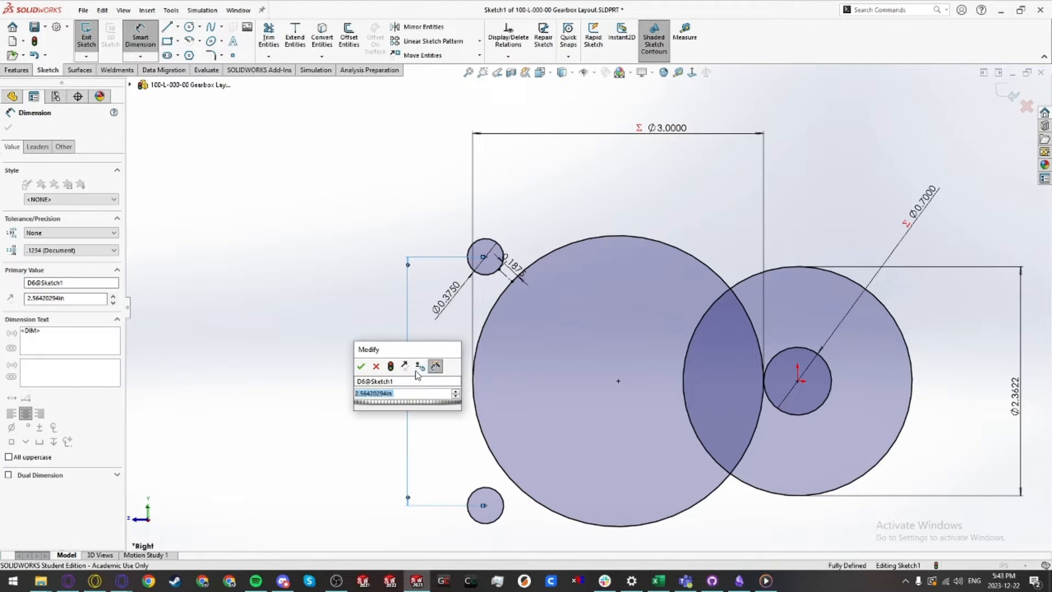
pyautogui.write('2.5')
pyautogui.press('Return')
pyautogui.click(417, 375)
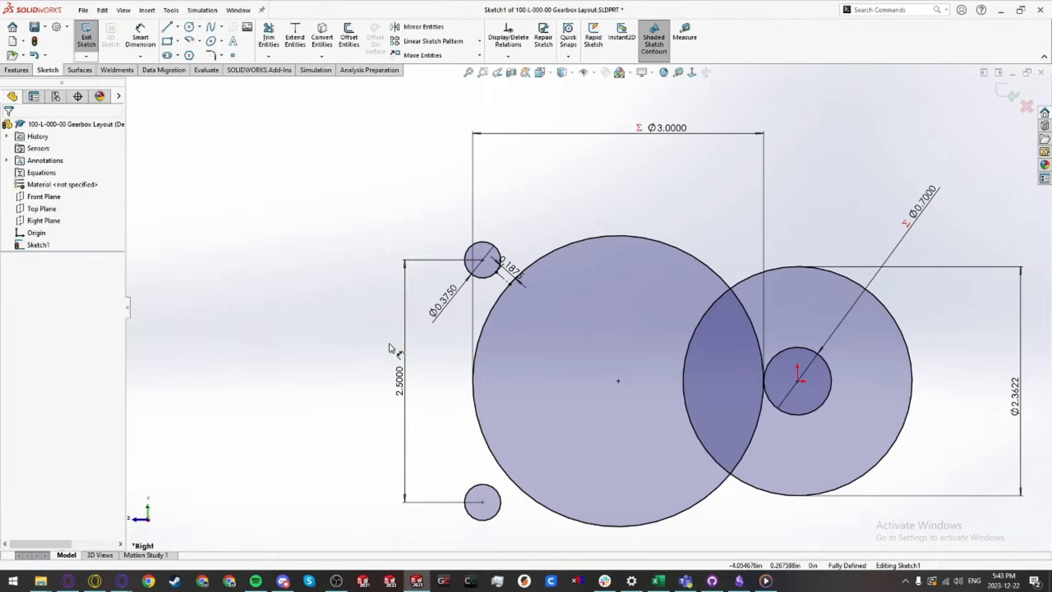
# Step: Exit the sketch and select Sketch1 in the design tree
pyautogui.scroll(3, 583, 323)
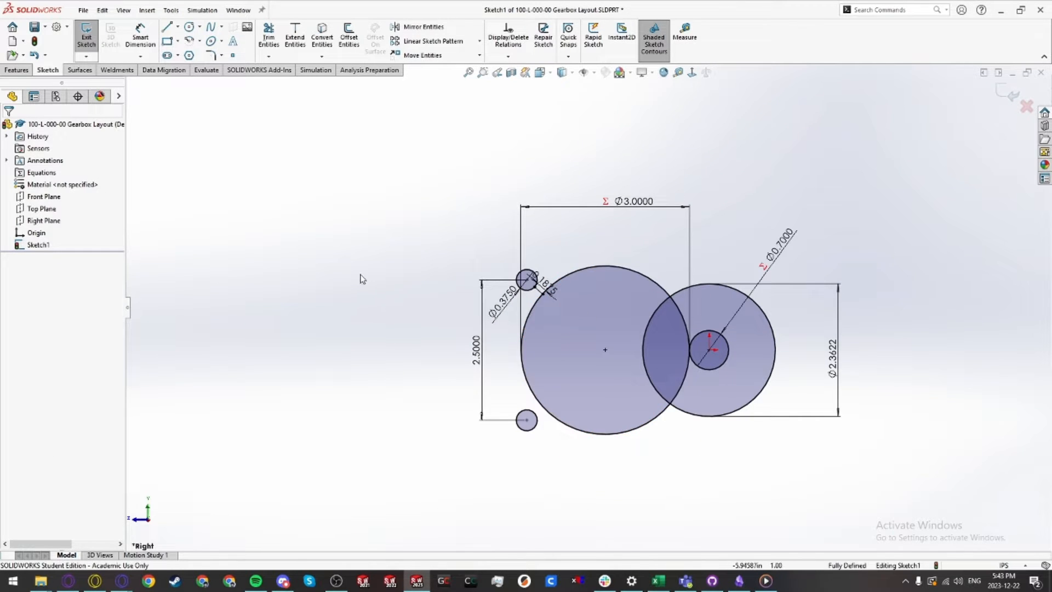
pyautogui.click(86, 38)
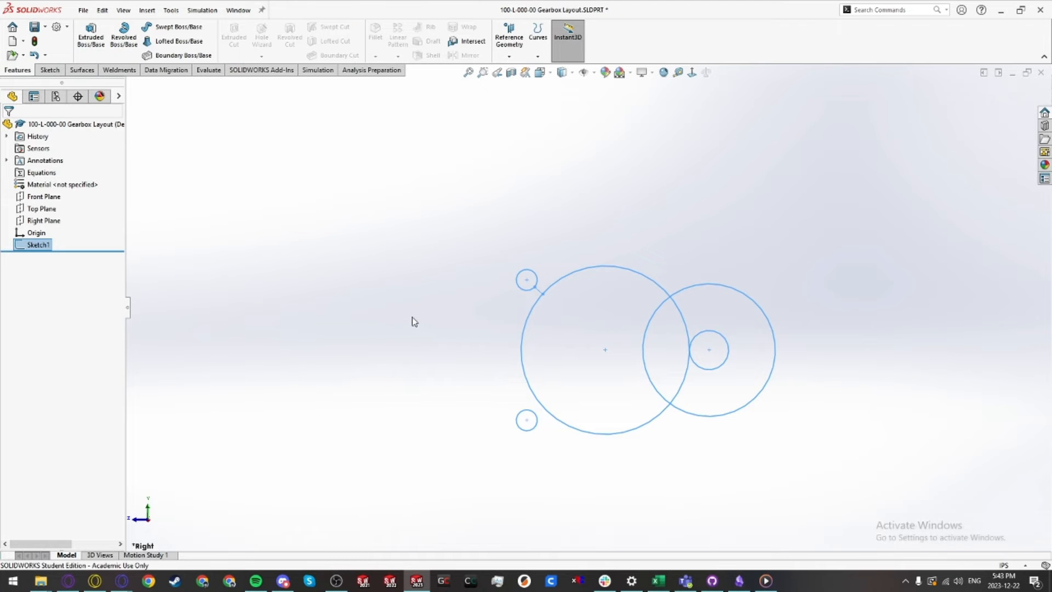
pyautogui.click(449, 325)
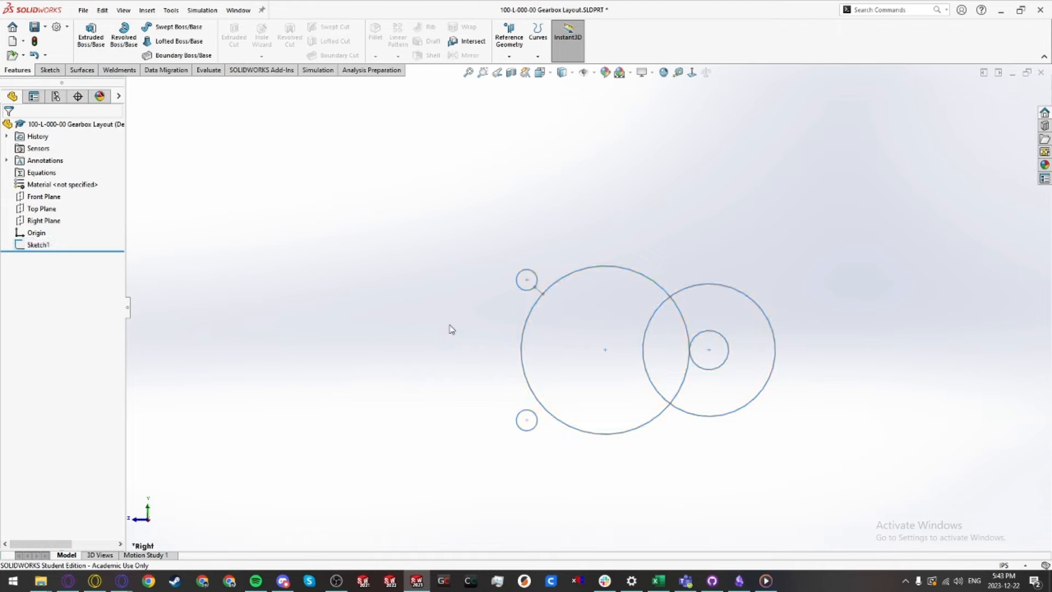
pyautogui.click(37, 245)
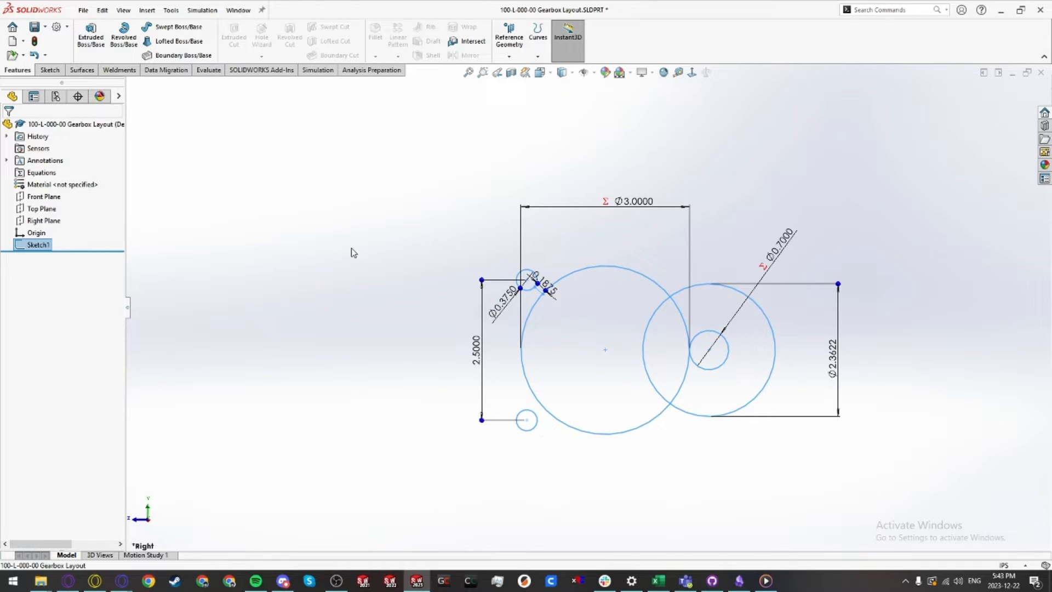
pyautogui.click(382, 263)
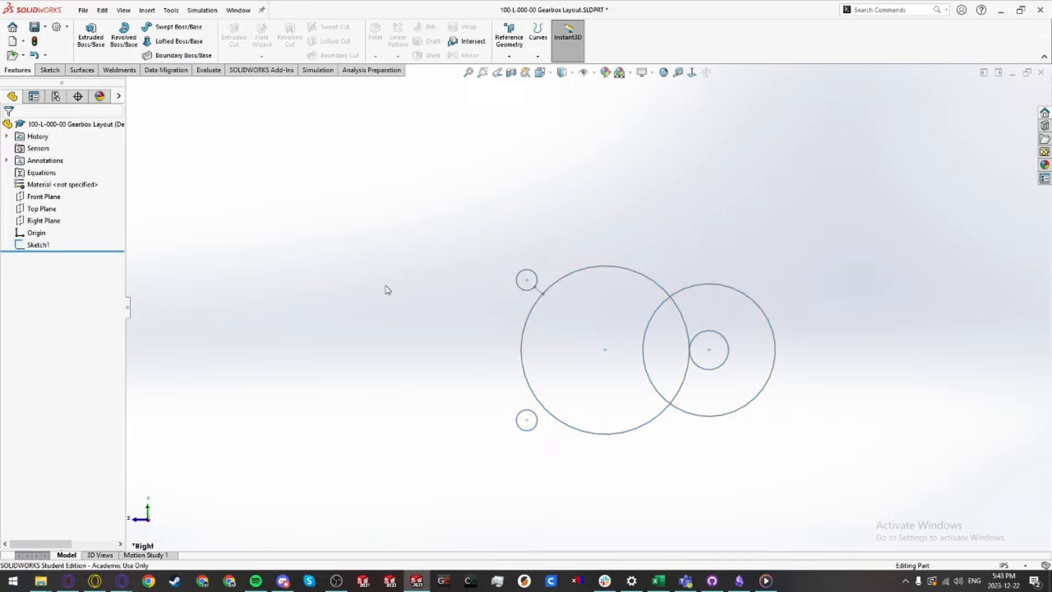
# Step: Reopen Sketch1 to inspect the right gear circle's properties, then exit the sketch
pyautogui.scroll(4, 457, 317)
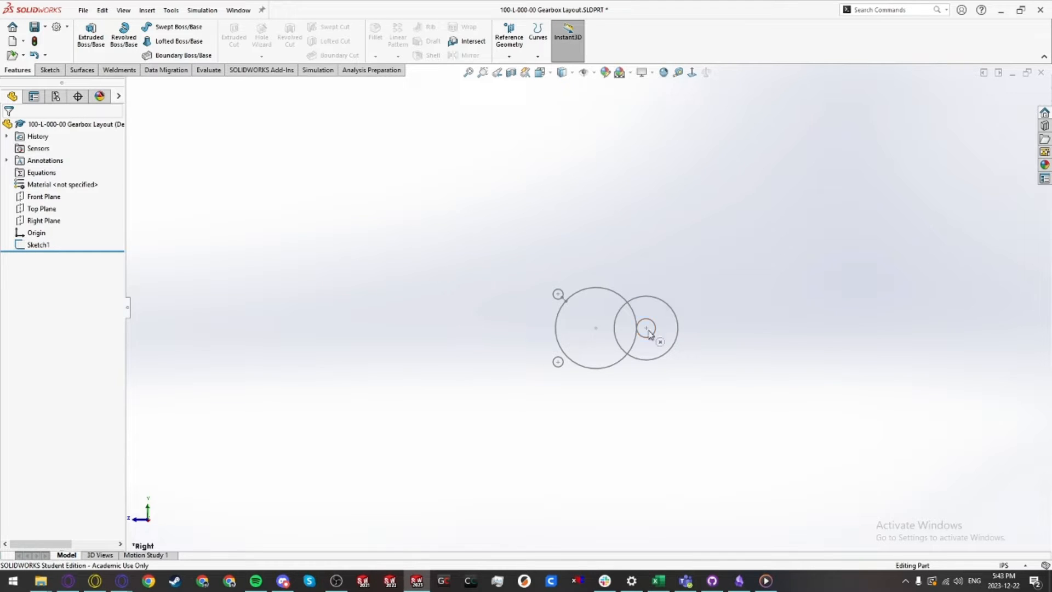
pyautogui.scroll(-2, 649, 334)
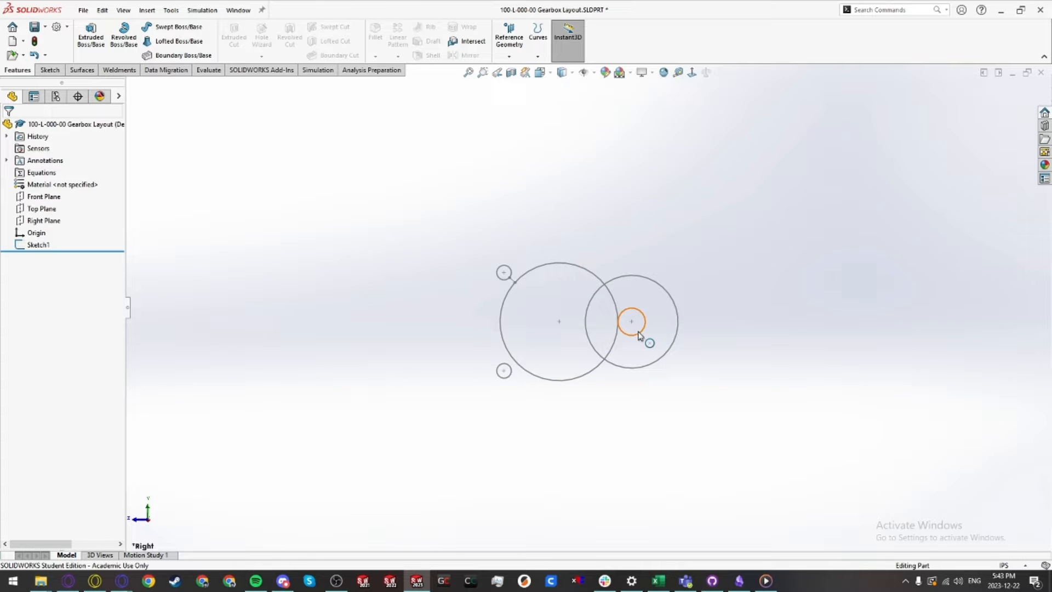
pyautogui.doubleClick(643, 367)
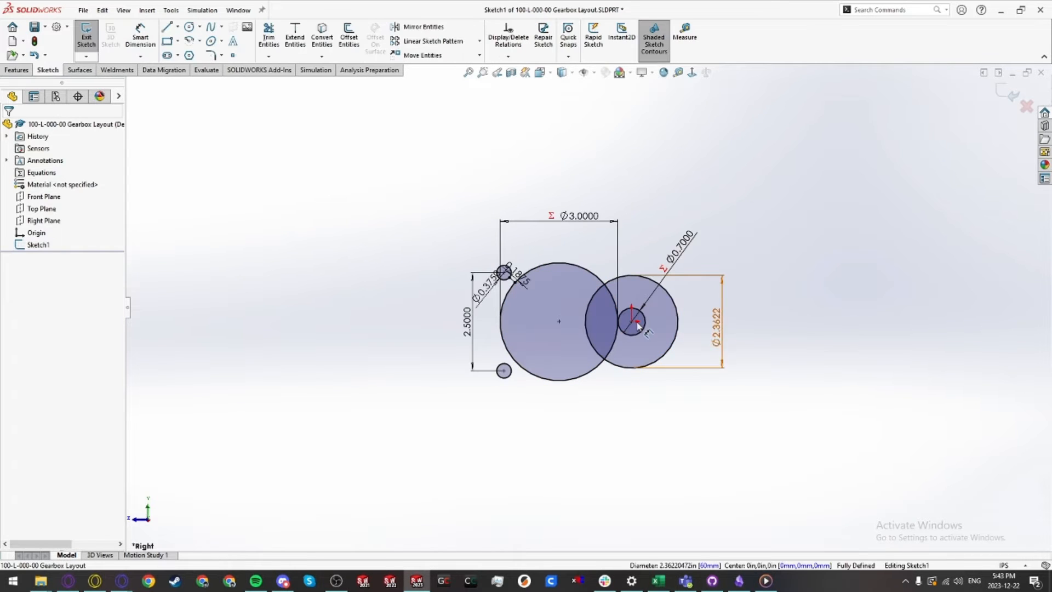
pyautogui.click(657, 360)
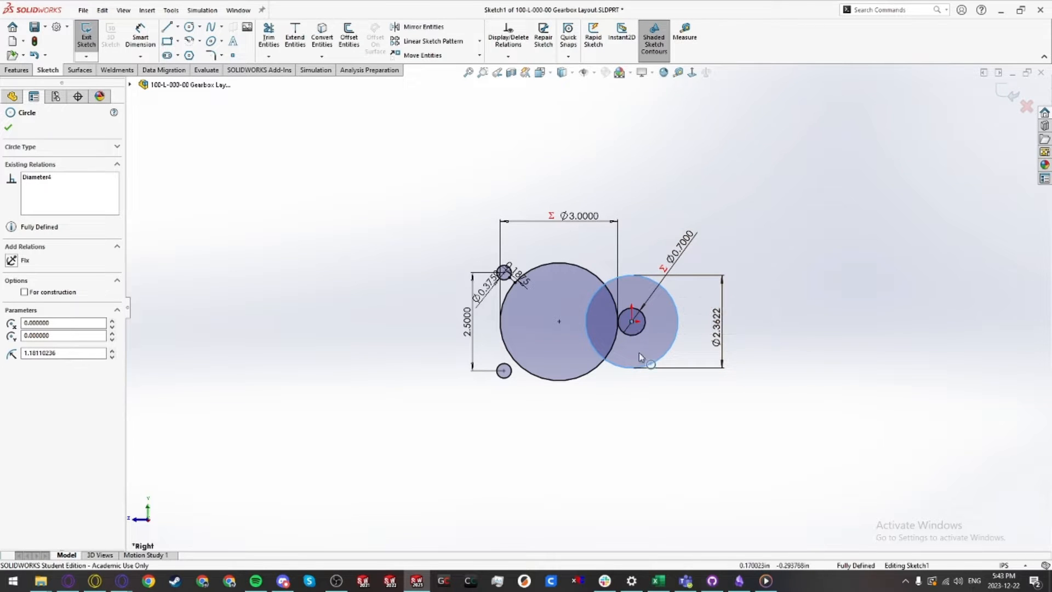
pyautogui.click(657, 423)
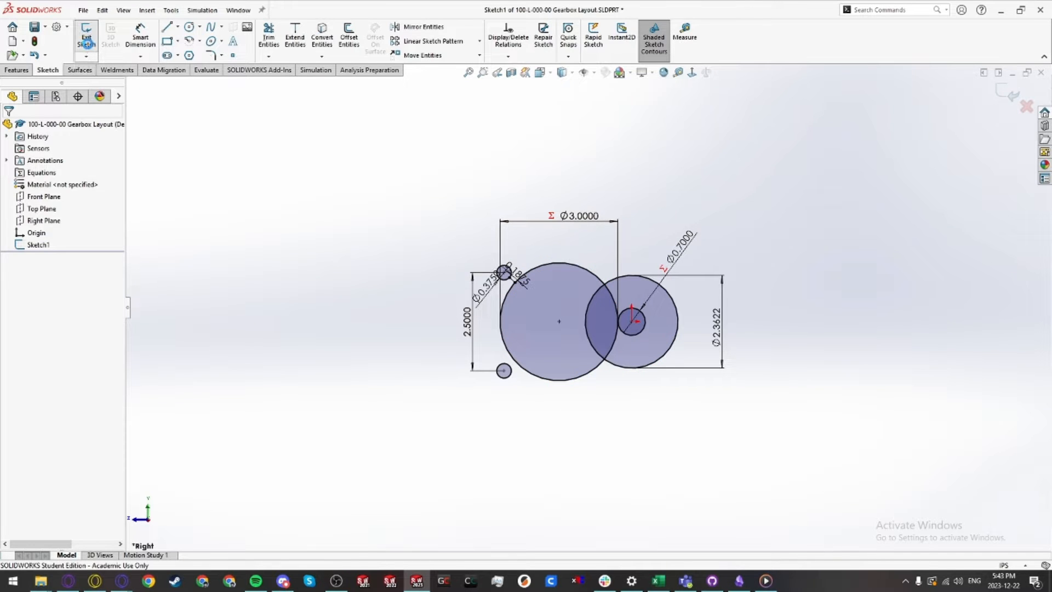
pyautogui.click(87, 36)
# Step: Start a new sketch on the Top Plane
pyautogui.scroll(3, 575, 347)
pyautogui.moveTo(599, 362)
pyautogui.mouseDown(button='middle')
pyautogui.moveTo(671, 478)
pyautogui.moveTo(671, 505)
pyautogui.mouseUp(button='middle')
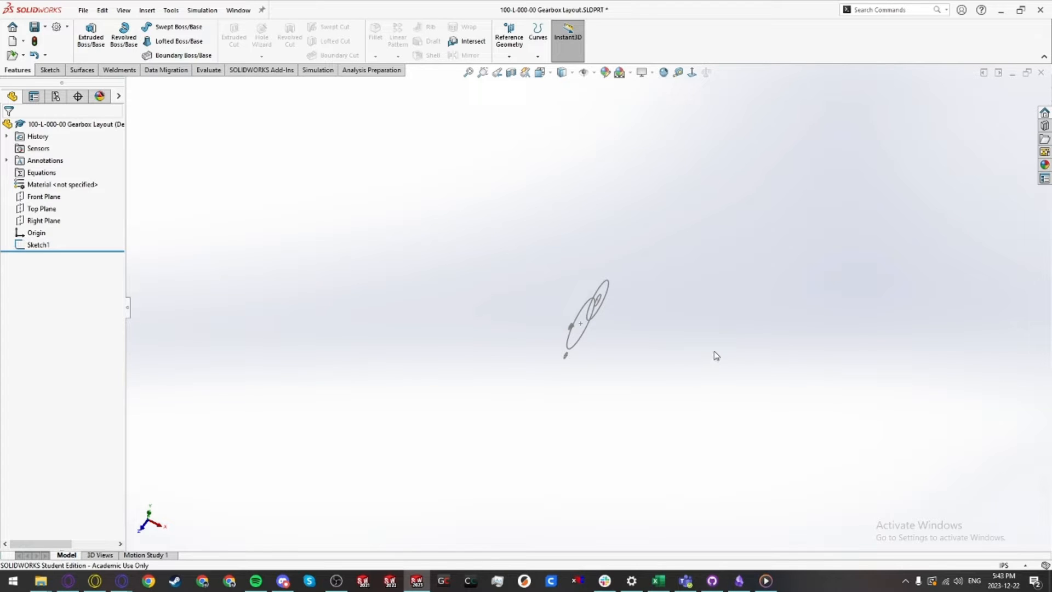
pyautogui.click(45, 209)
pyautogui.click(51, 192)
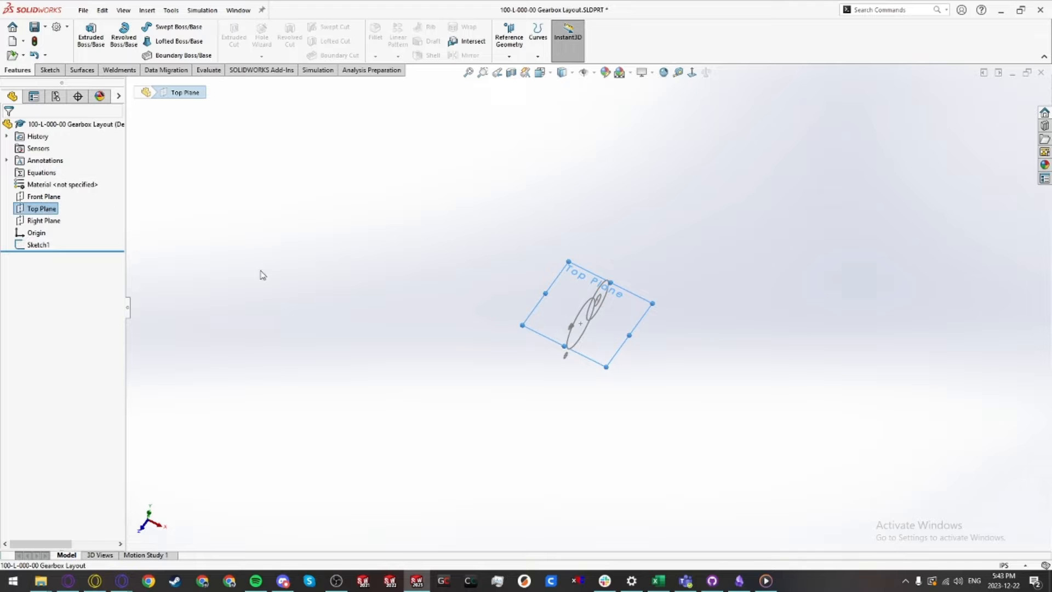
pyautogui.scroll(2, 542, 347)
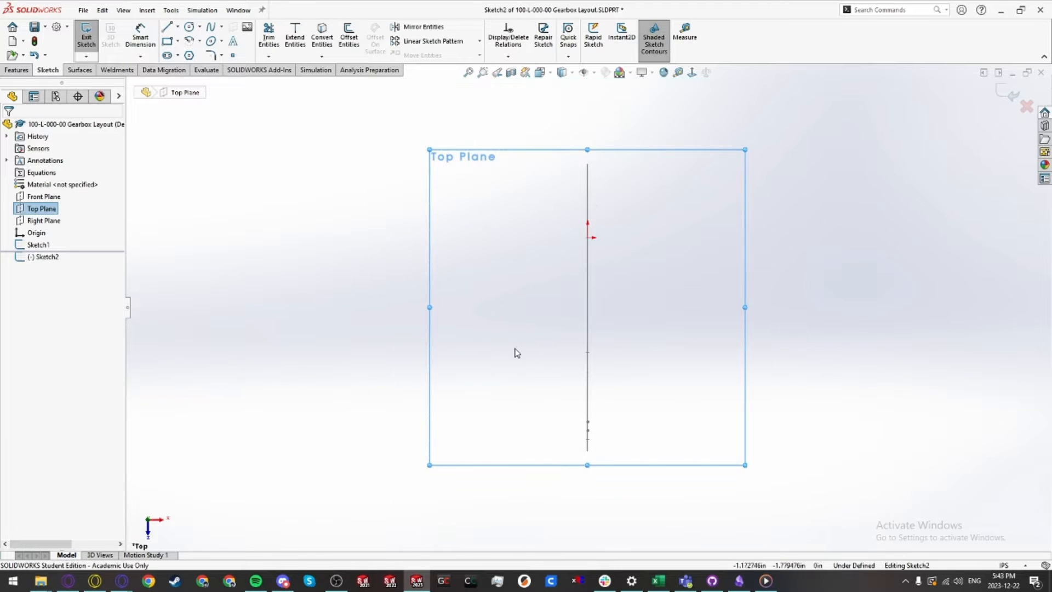
# Step: Draw a tall narrow rectangle about 0.44 wide to the left of the vertical sketch line
pyautogui.click(515, 350)
pyautogui.scroll(1, 510, 355)
pyautogui.moveTo(360, 379); pyautogui.dragTo(408, 337, button='right')
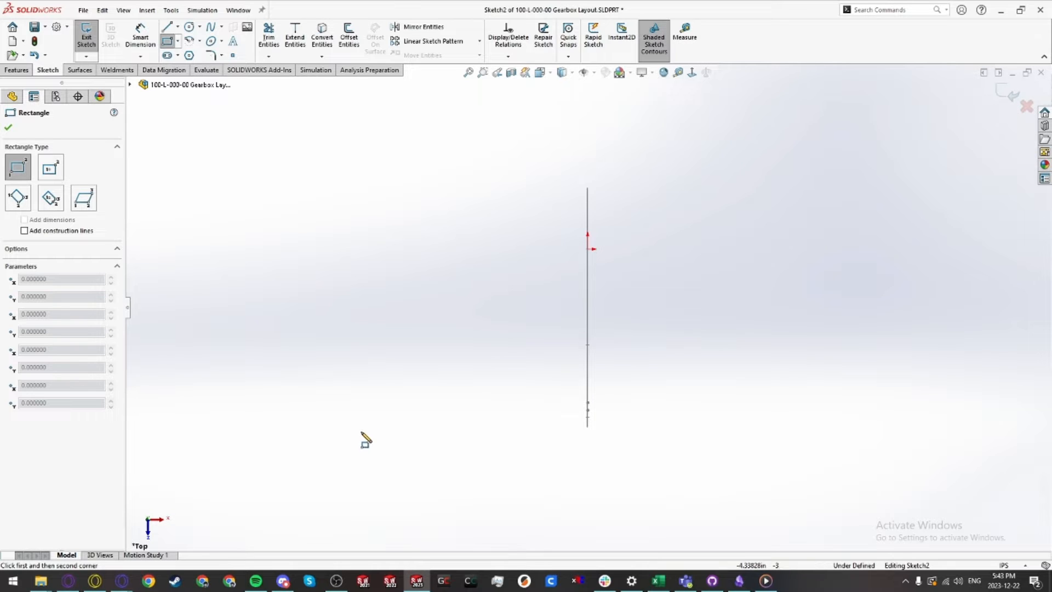
pyautogui.click(384, 420)
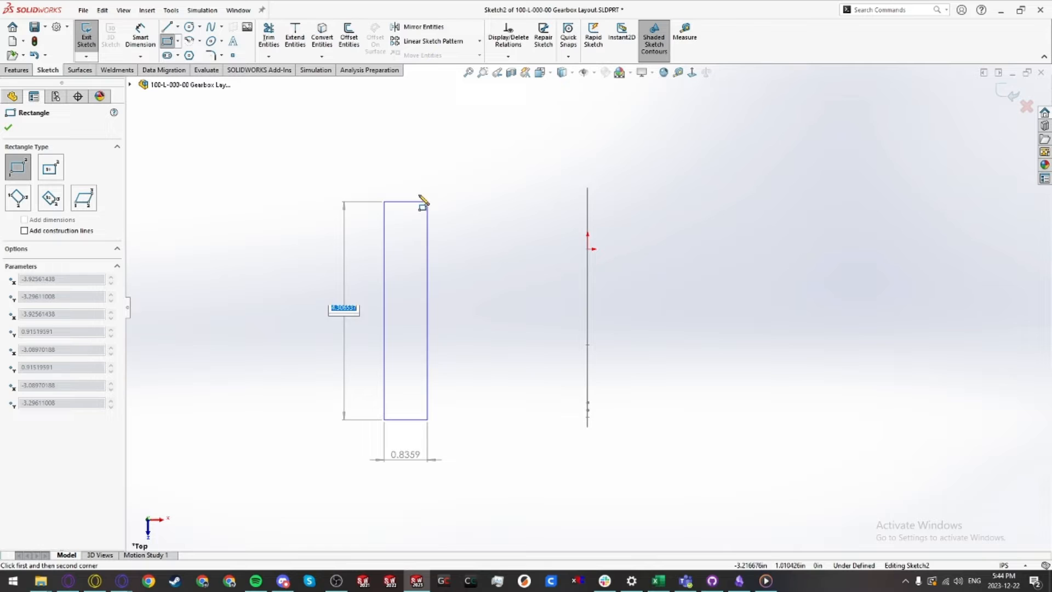
pyautogui.click(406, 176)
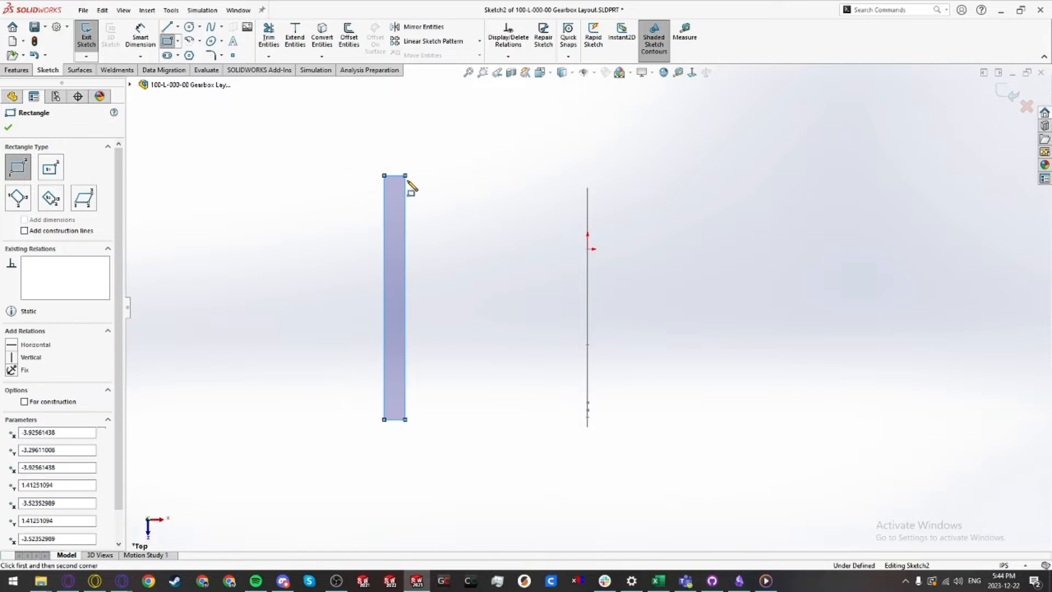
# Step: Draw a short vertical rectangle and a small horizontal rectangle above it, right of the tall rectangle
pyautogui.click(432, 393)
pyautogui.click(460, 289)
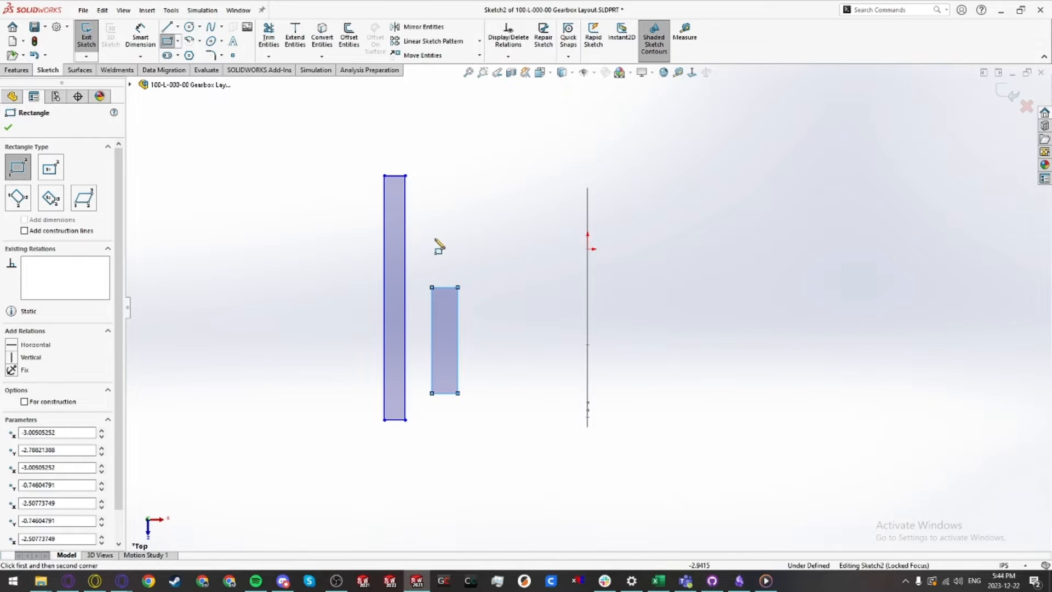
pyautogui.click(432, 238)
pyautogui.click(475, 209)
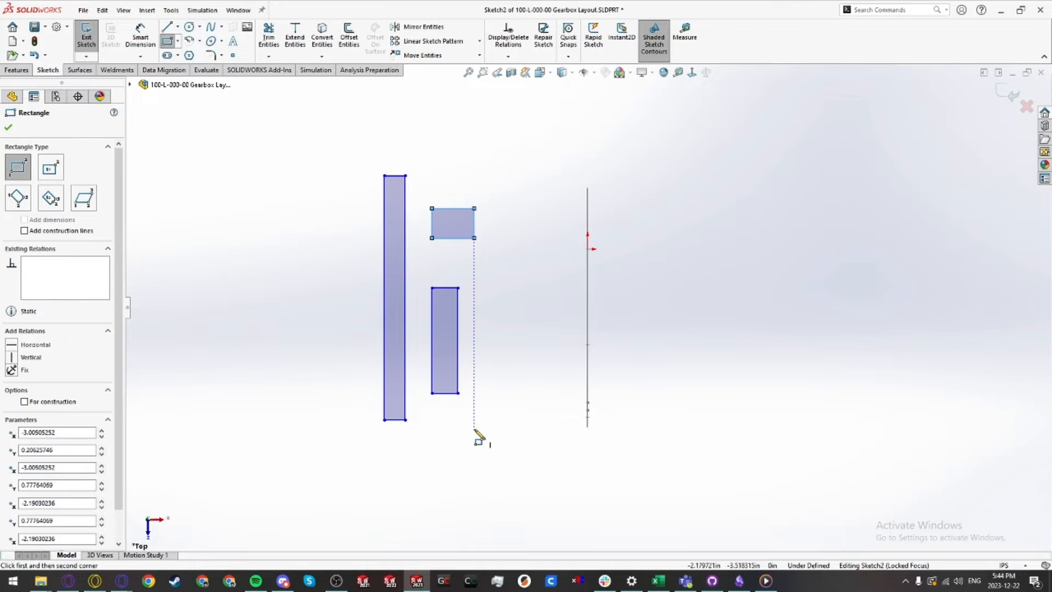
# Step: Draw a second tall rectangle about 0.47 wide beside the small rectangles
pyautogui.click(474, 421)
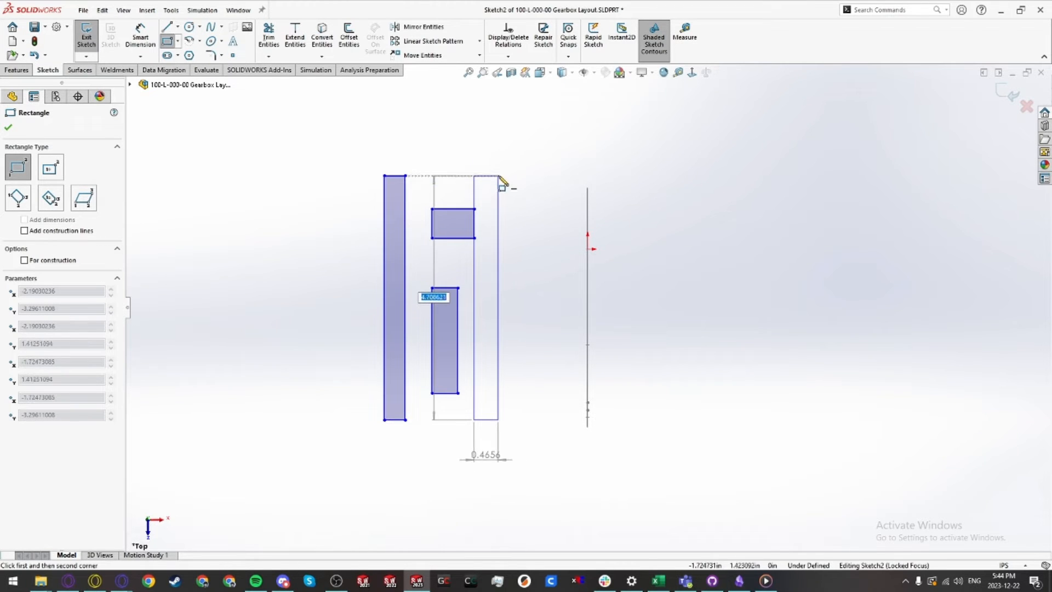
pyautogui.click(500, 172)
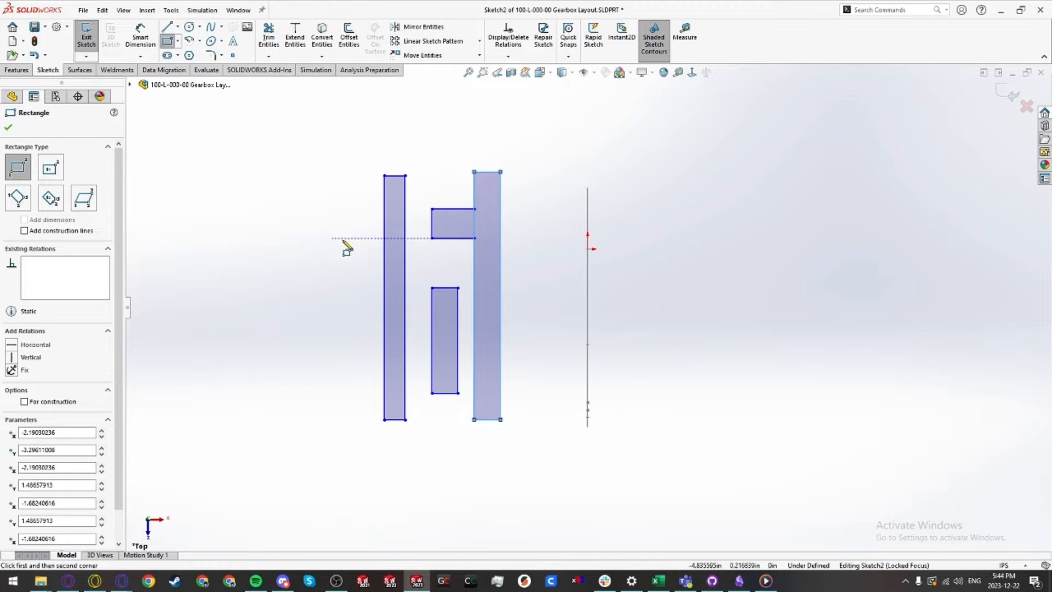
# Step: Draw a wide rectangle at the far left of the sketch and leave the Rectangle tool
pyautogui.click(249, 196)
pyautogui.click(356, 278)
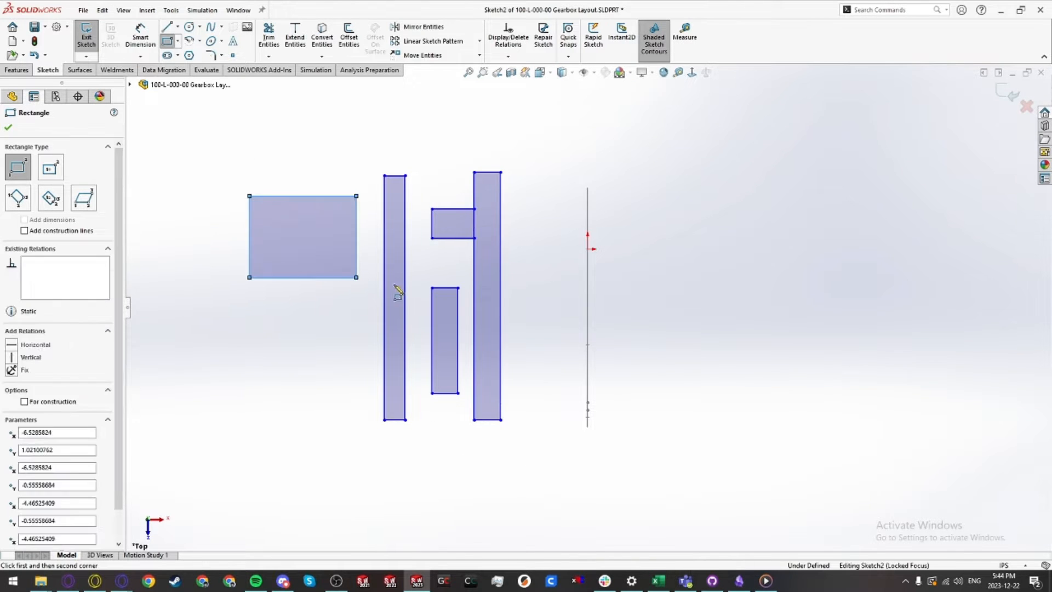
pyautogui.press('Escape')
pyautogui.press('Escape')
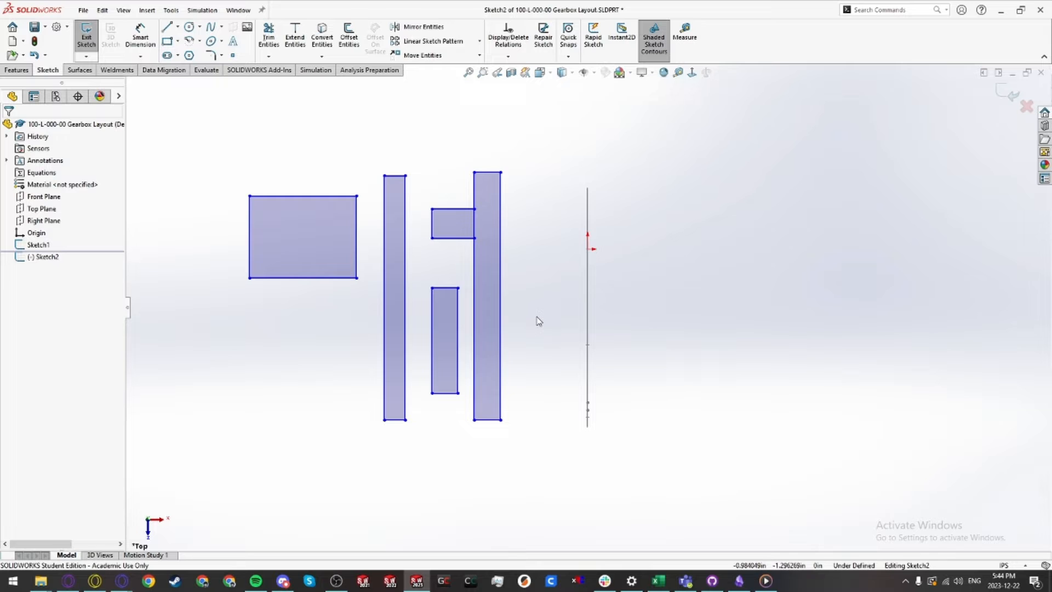
# Step: Dimension the wide rectangle's top edge as 3
pyautogui.press('d')
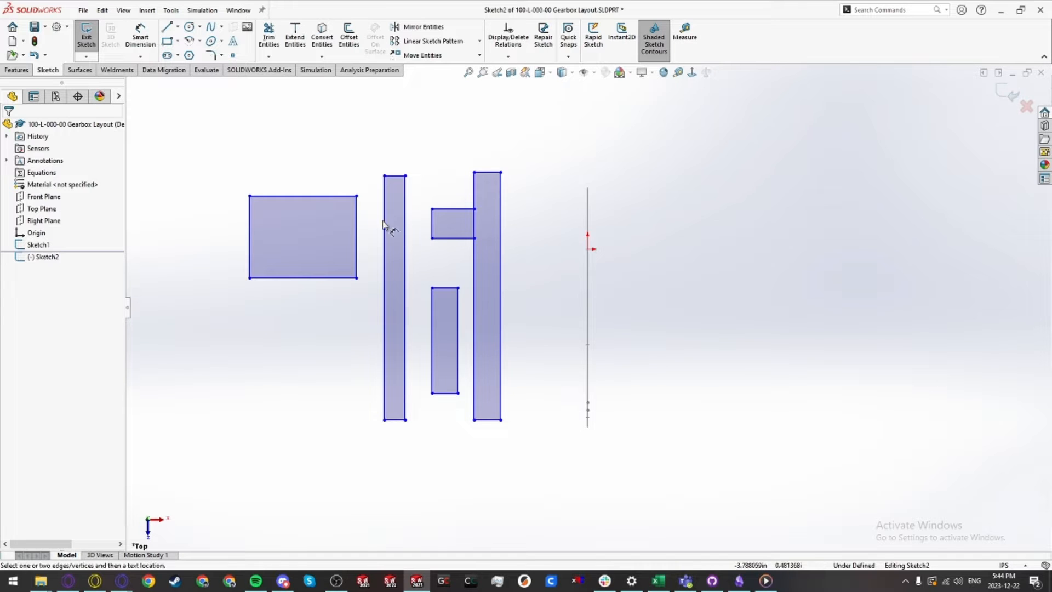
pyautogui.click(332, 196)
pyautogui.click(325, 166)
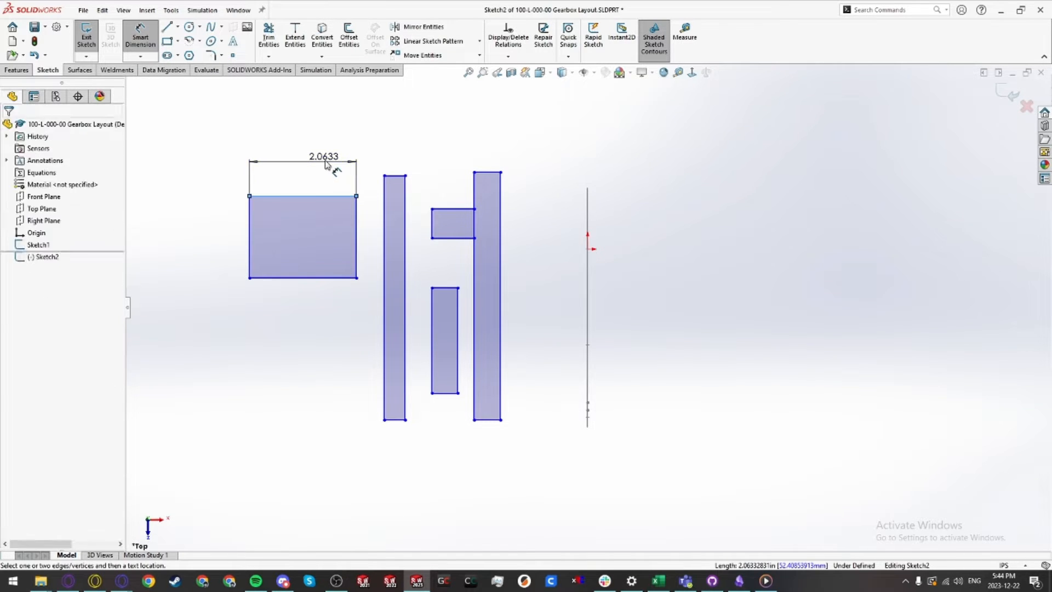
pyautogui.write('3')
pyautogui.press('Return')
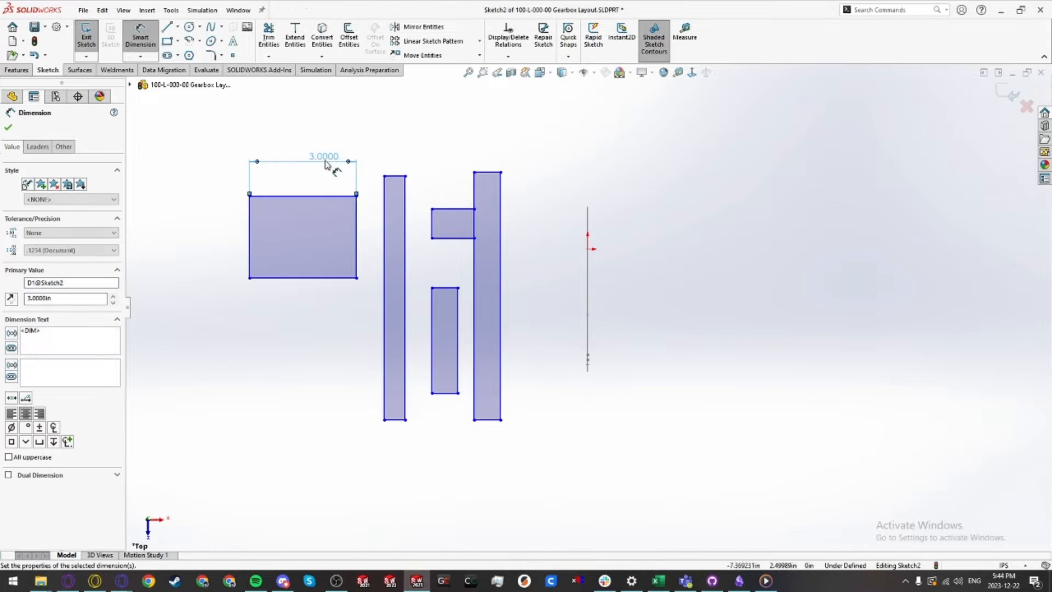
# Step: Dimension the first tall rectangle's width as 0.25
pyautogui.click(400, 181)
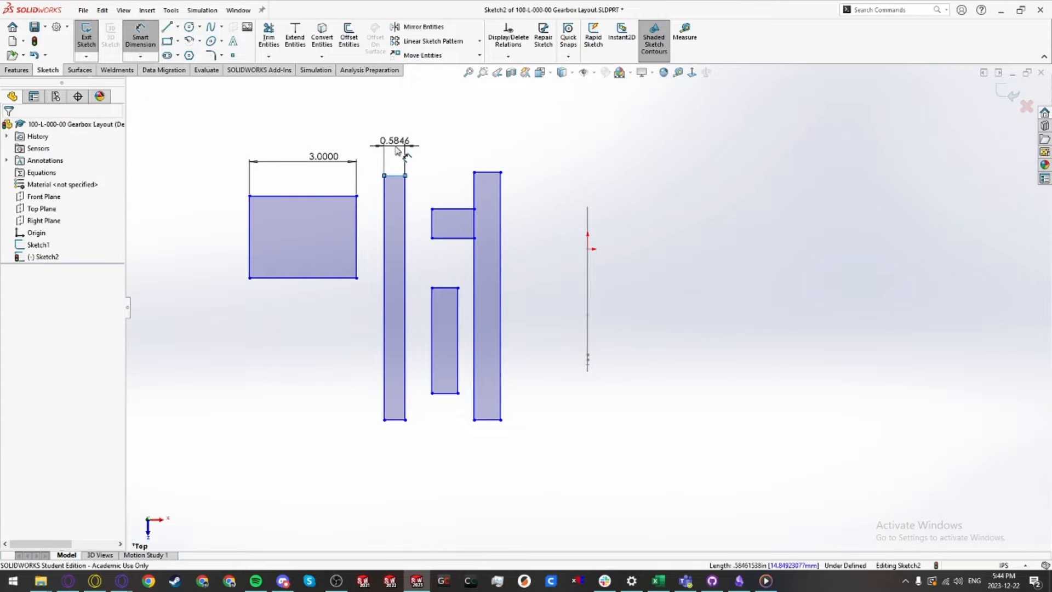
pyautogui.click(396, 146)
pyautogui.write('0.25')
pyautogui.press('Return')
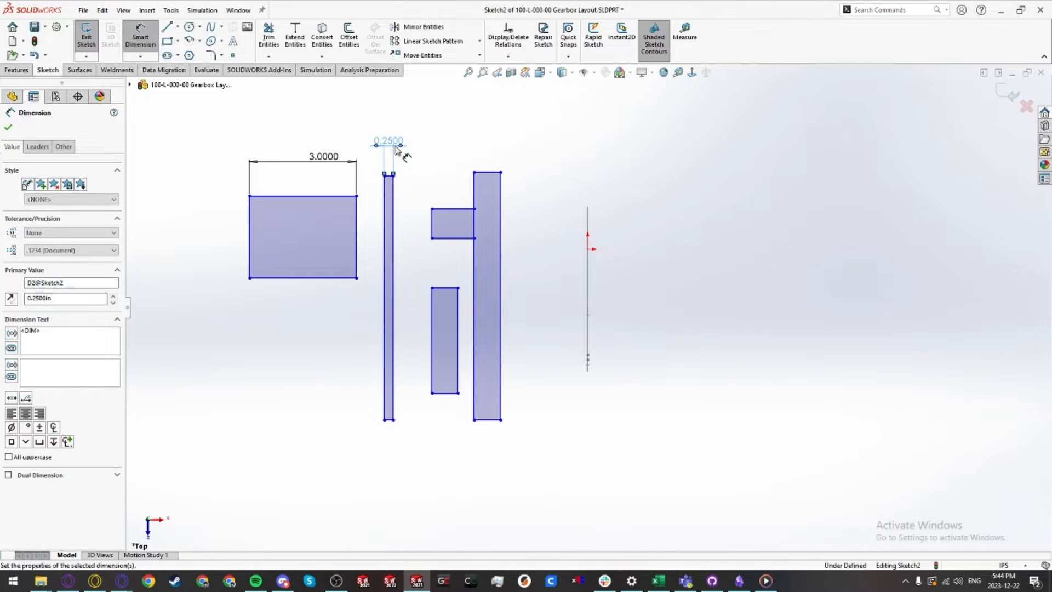
# Step: Dimension the second tall rectangle's width as 0.125
pyautogui.click(495, 176)
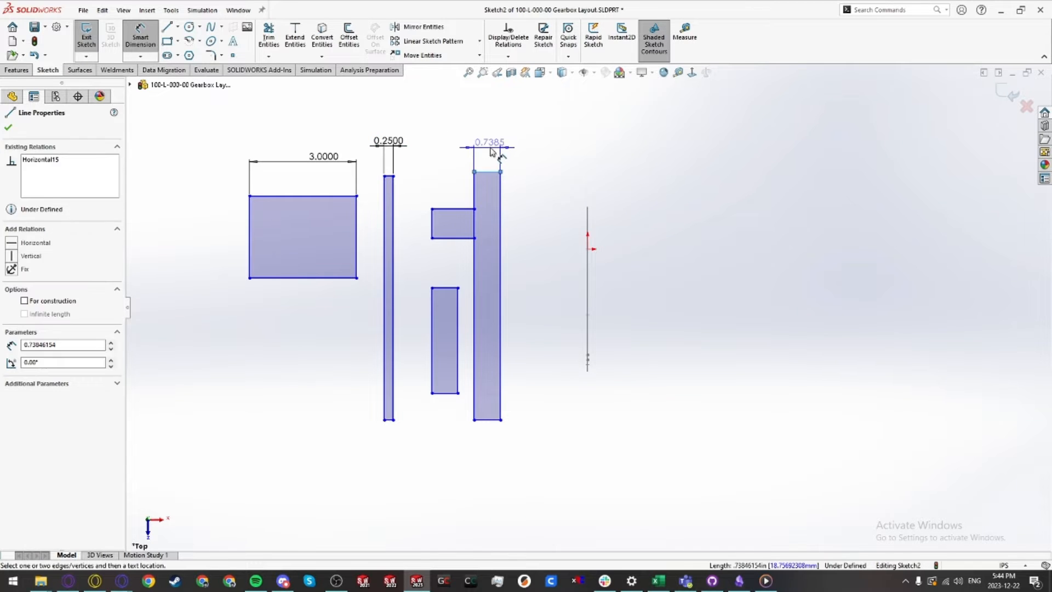
pyautogui.click(493, 145)
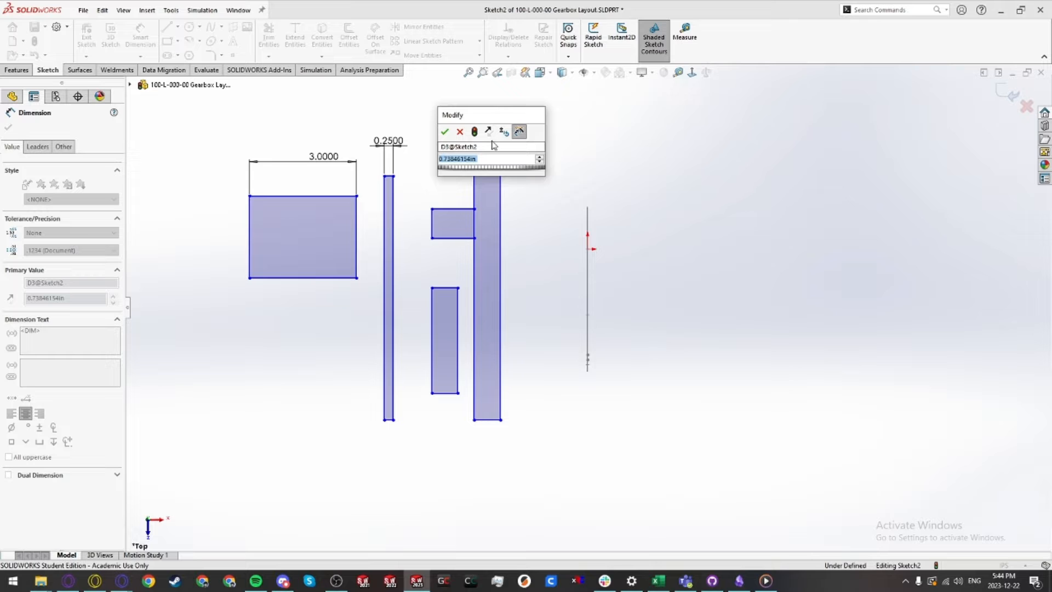
pyautogui.write('0.125')
pyautogui.press('Return')
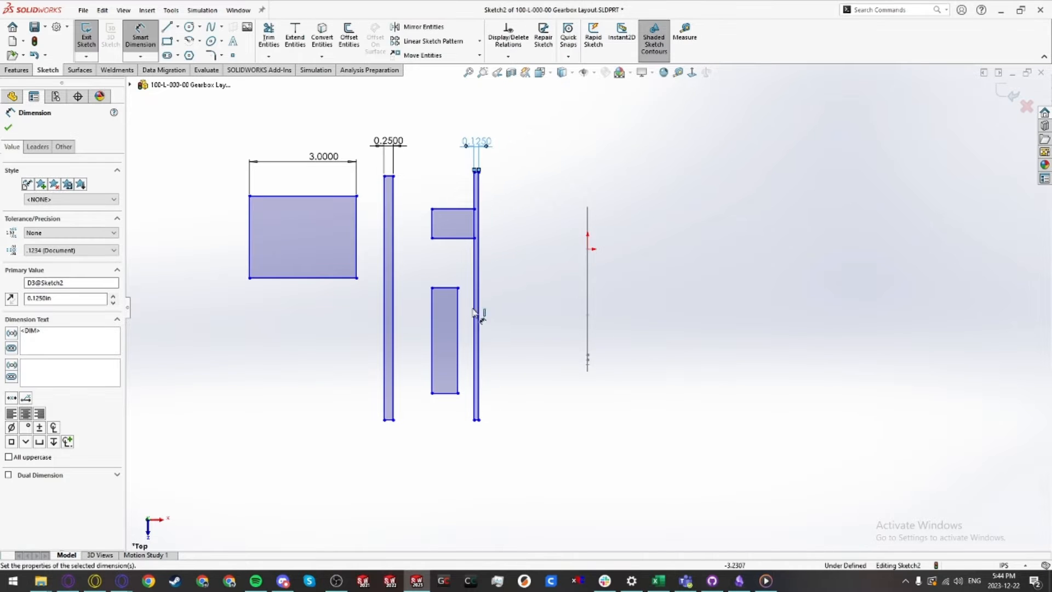
# Step: Dimension the lower small rectangle's bottom width as 0.5
pyautogui.click(448, 410)
pyautogui.click(448, 417)
pyautogui.write('0.5')
pyautogui.press('Return')
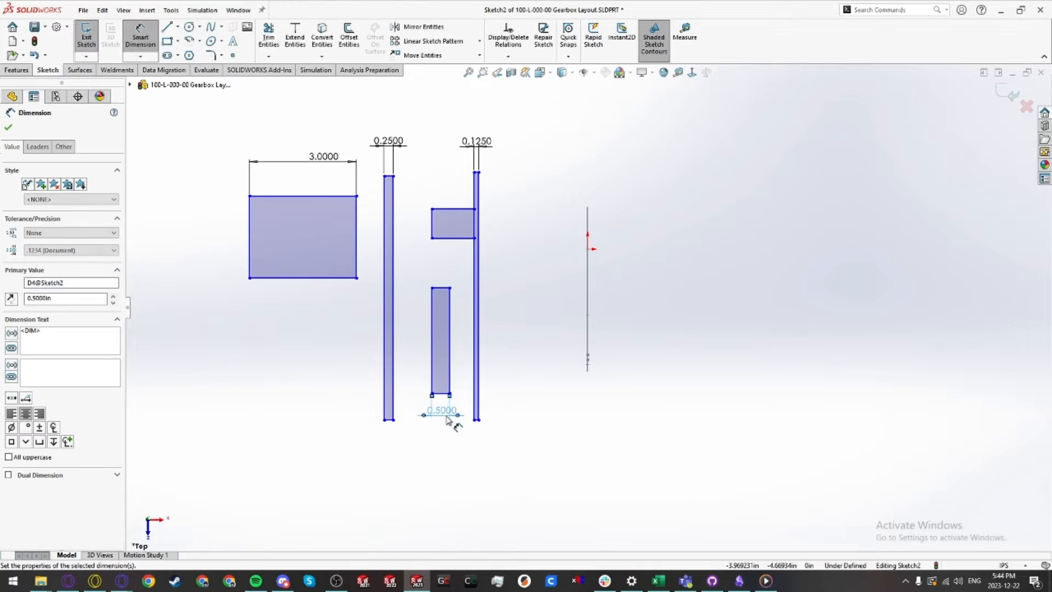
# Step: Dimension the upper small rectangle's width as 0.75 and leave the dimension tool
pyautogui.click(463, 208)
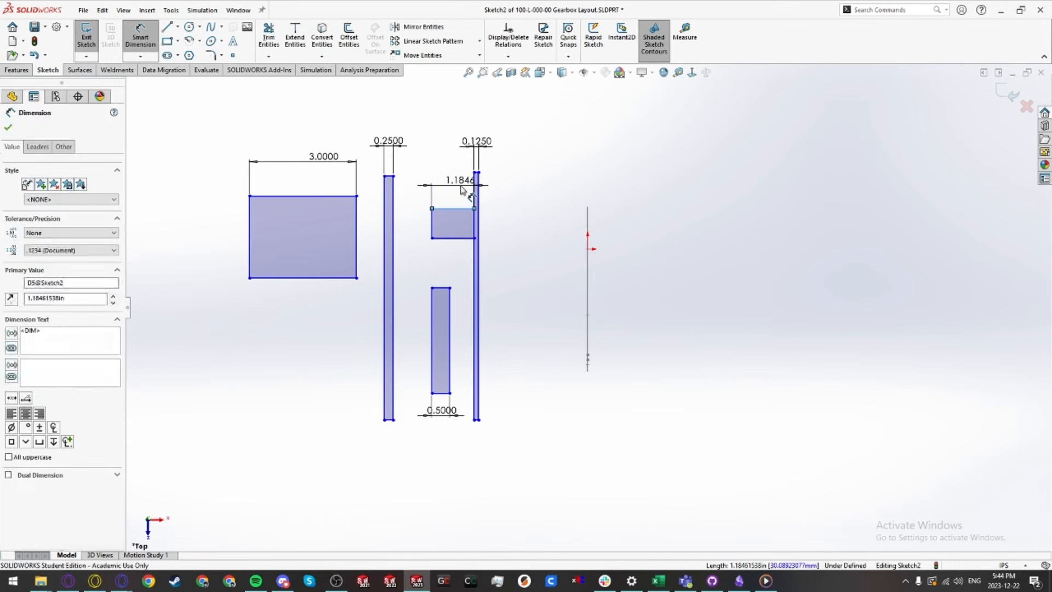
pyautogui.click(461, 186)
pyautogui.press('Return')
pyautogui.press('Escape')
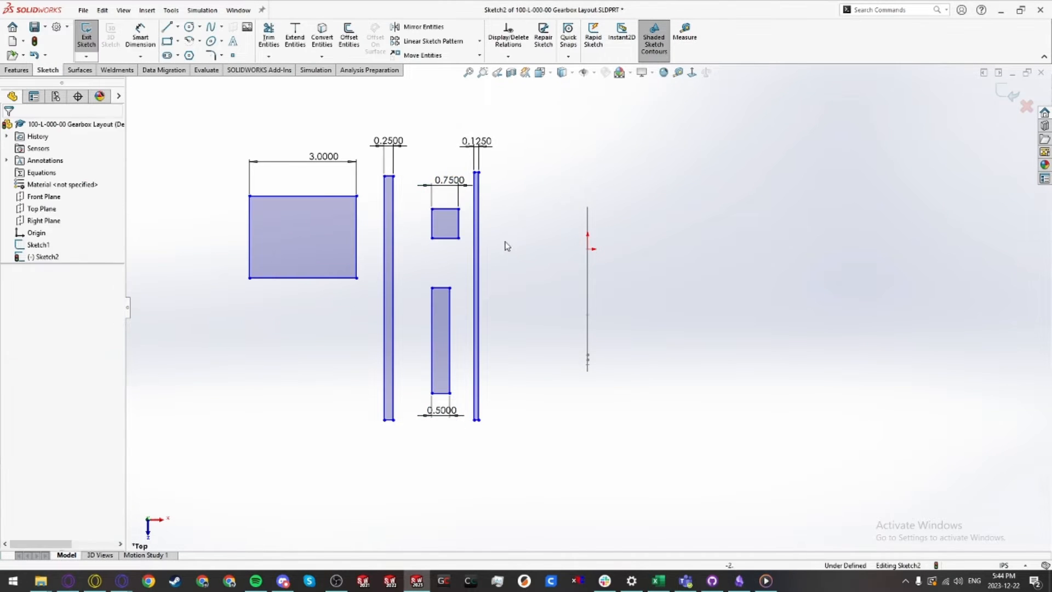
# Step: Make the wide rectangle's right edge collinear with the left edge of the 0.25 rectangle
pyautogui.keyDown('ctrl'); pyautogui.moveTo(486, 290); pyautogui.dragTo(527, 303, button='middle'); pyautogui.keyUp('ctrl')
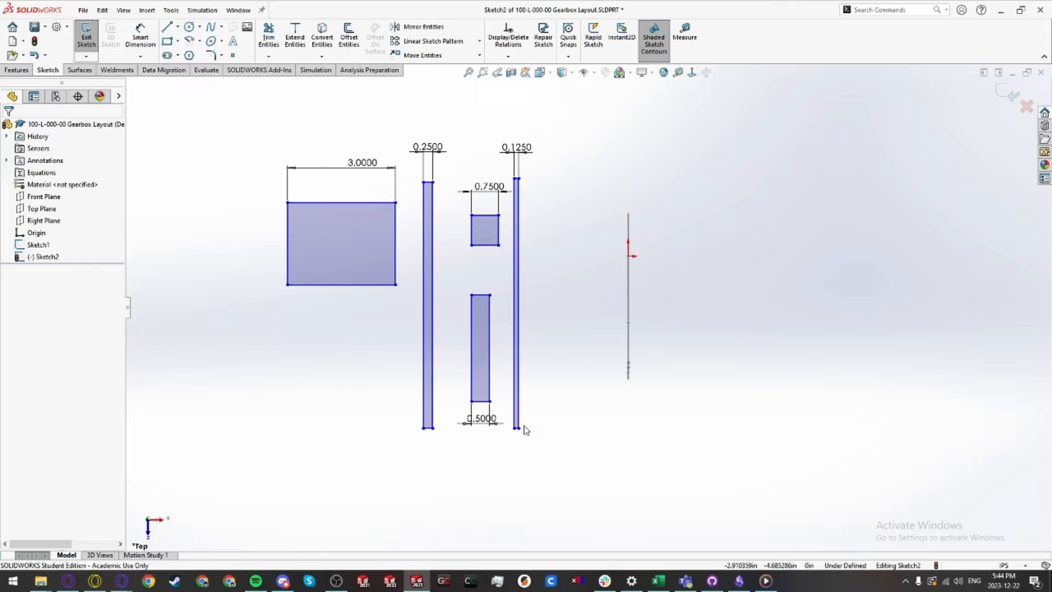
pyautogui.moveTo(518, 429)
pyautogui.mouseDown()
pyautogui.moveTo(524, 390)
pyautogui.moveTo(521, 422)
pyautogui.mouseUp()
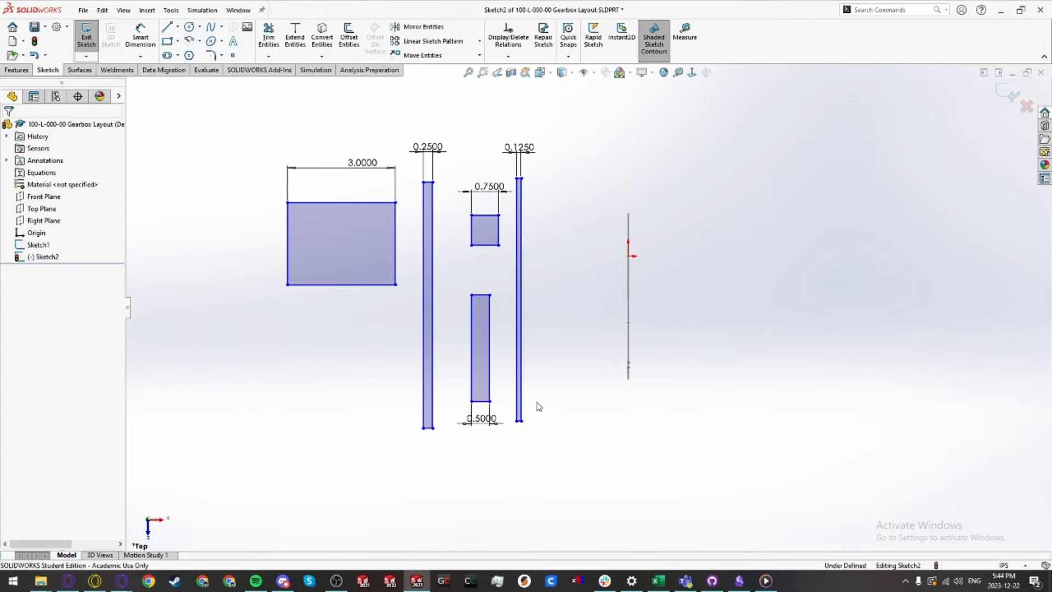
pyautogui.scroll(-1, 534, 344)
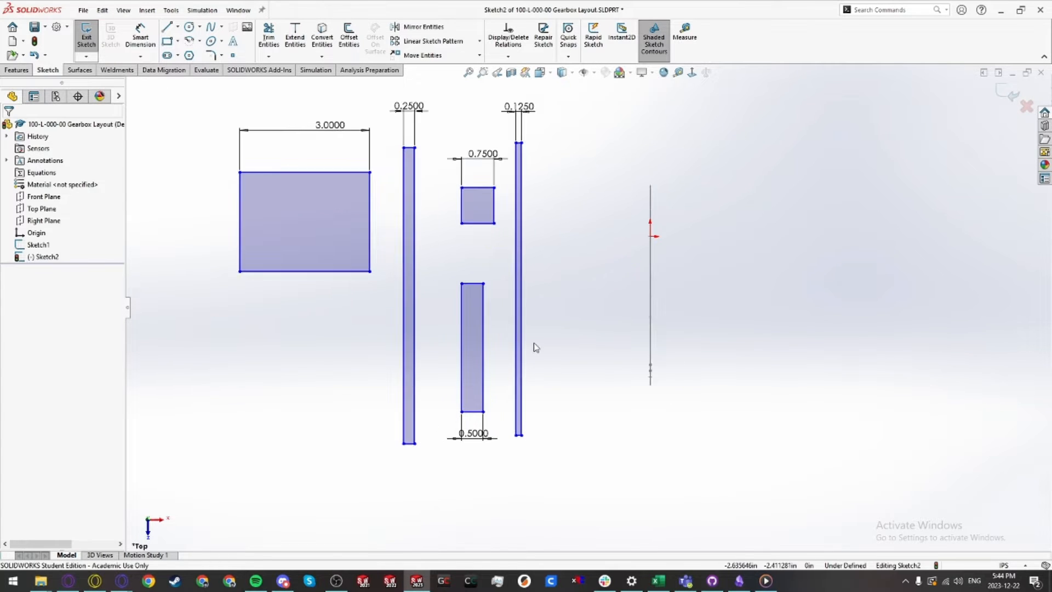
pyautogui.click(370, 198)
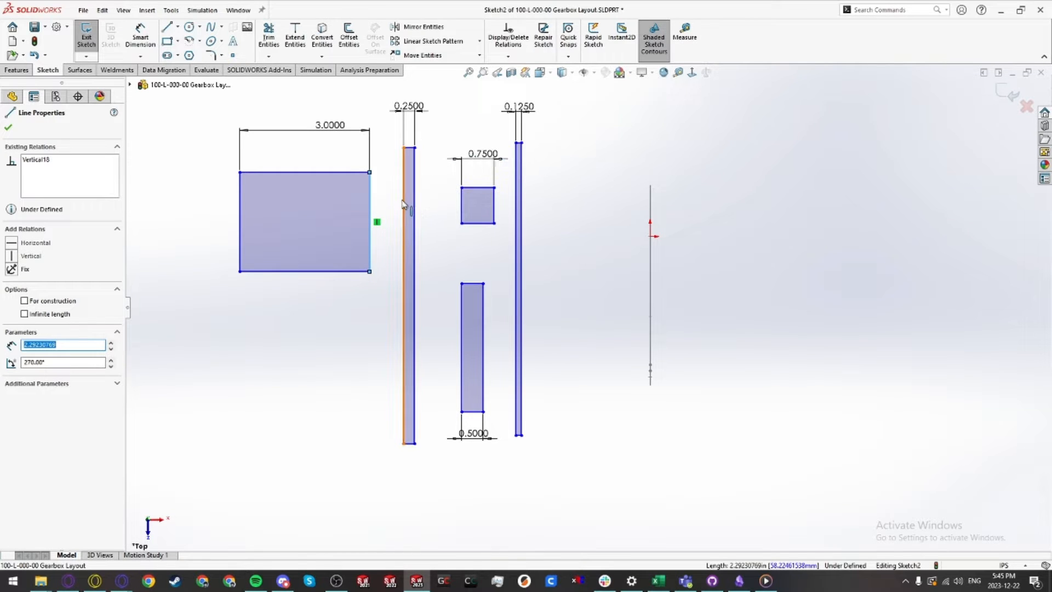
pyautogui.keyDown('ctrl'); pyautogui.click(403, 199); pyautogui.keyUp('ctrl')
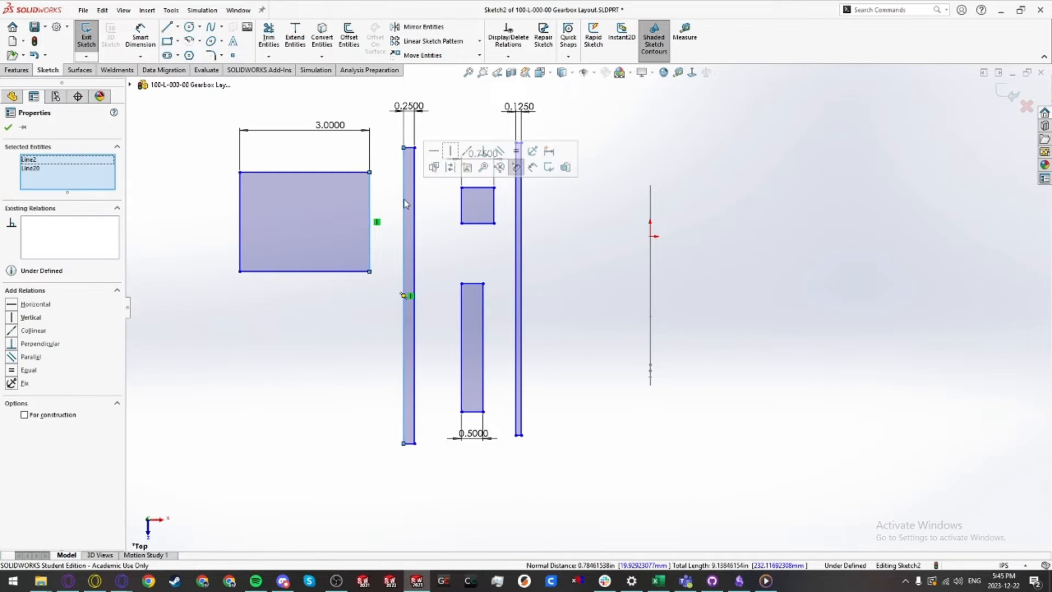
pyautogui.click(469, 154)
pyautogui.click(446, 261)
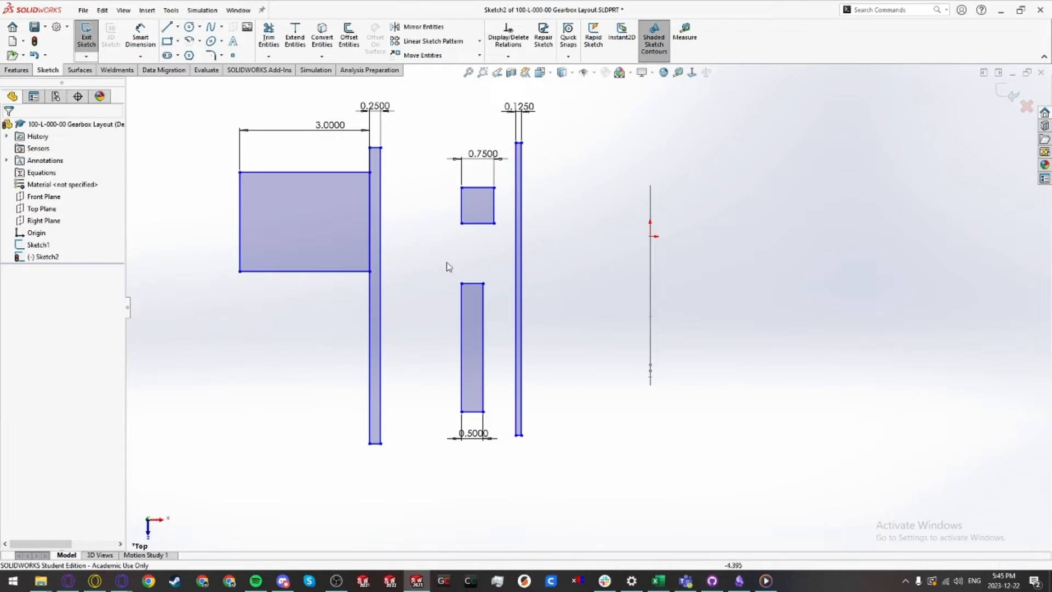
# Step: Make the left edges of the upper and lower small rectangles collinear
pyautogui.moveTo(325, 224); pyautogui.dragTo(384, 228)
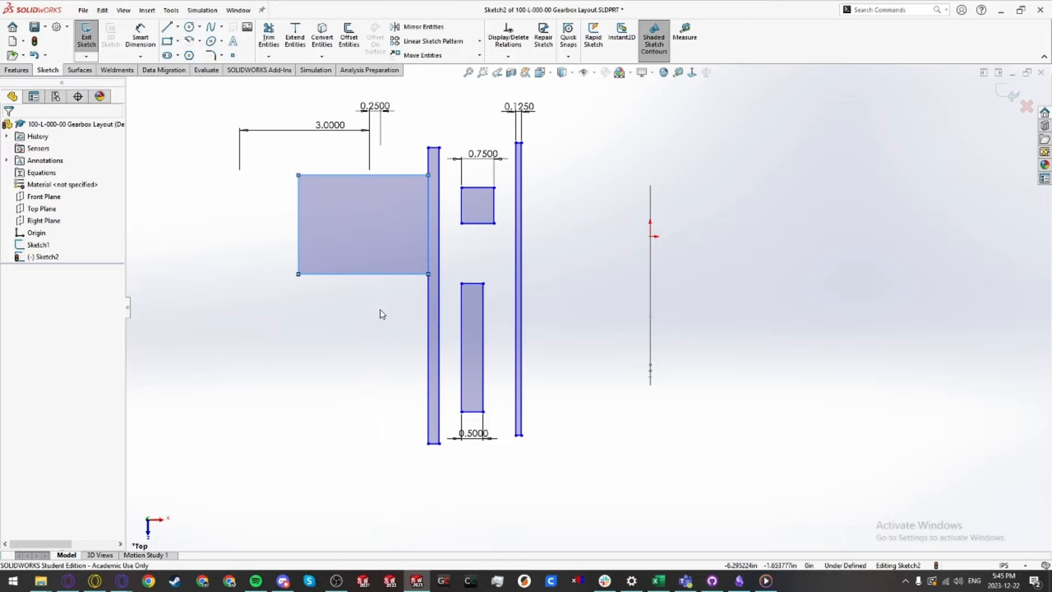
pyautogui.click(462, 215)
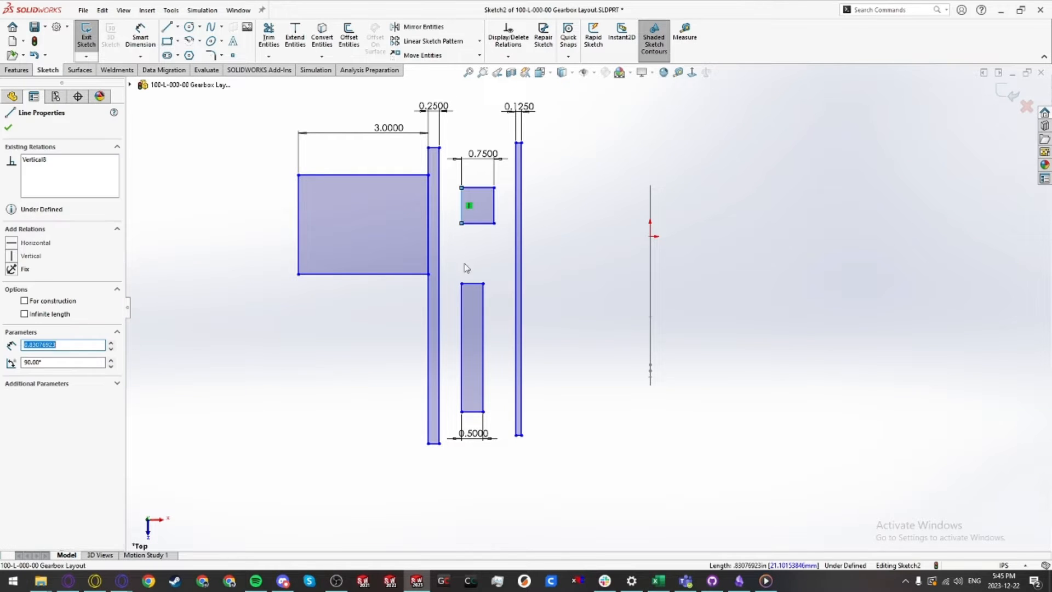
pyautogui.keyDown('ctrl'); pyautogui.click(462, 300); pyautogui.keyUp('ctrl')
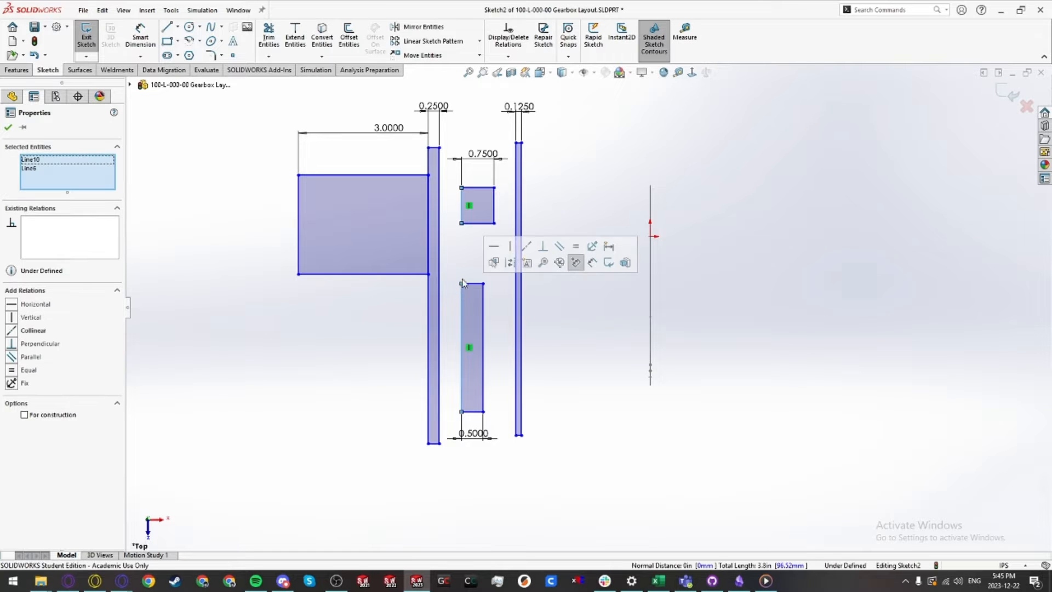
pyautogui.click(529, 248)
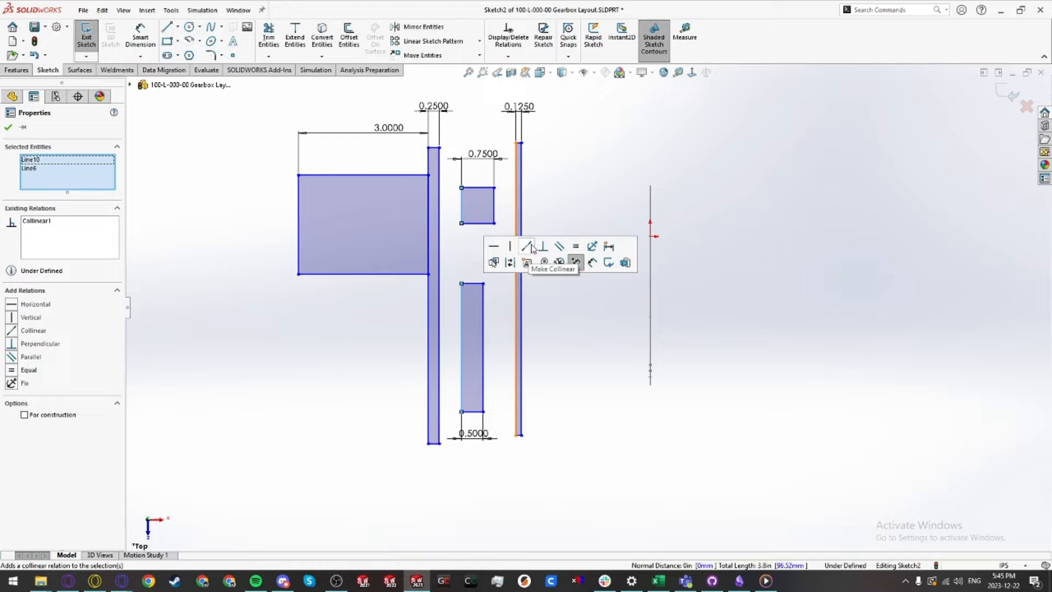
pyautogui.click(542, 347)
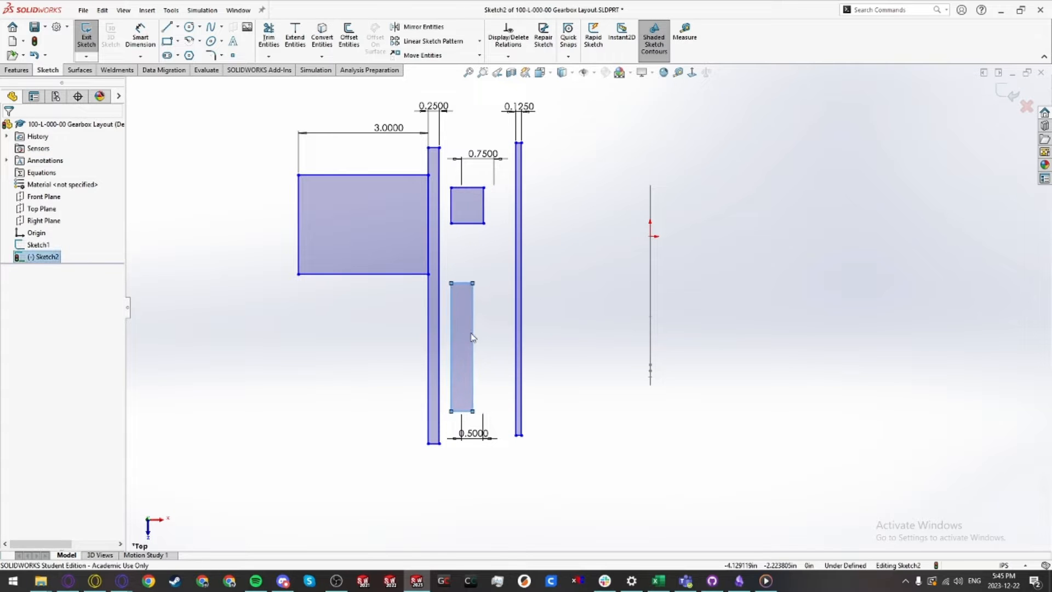
# Step: Dimension the gap between the 0.25 rectangle and the small rectangles as 0.0625
pyautogui.scroll(-2, 449, 334)
pyautogui.press('d')
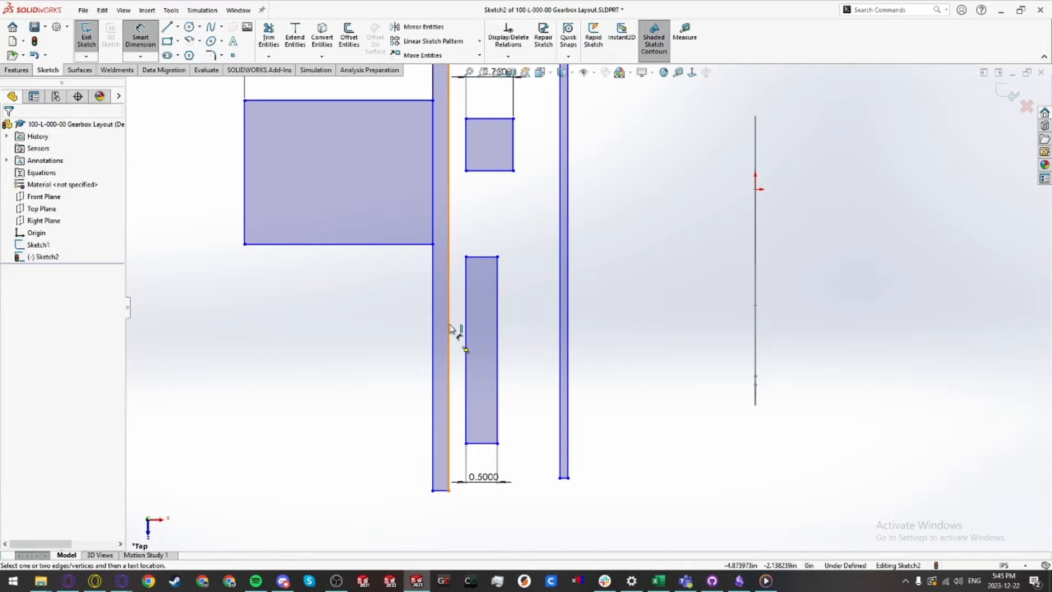
pyautogui.click(466, 334)
pyautogui.click(490, 527)
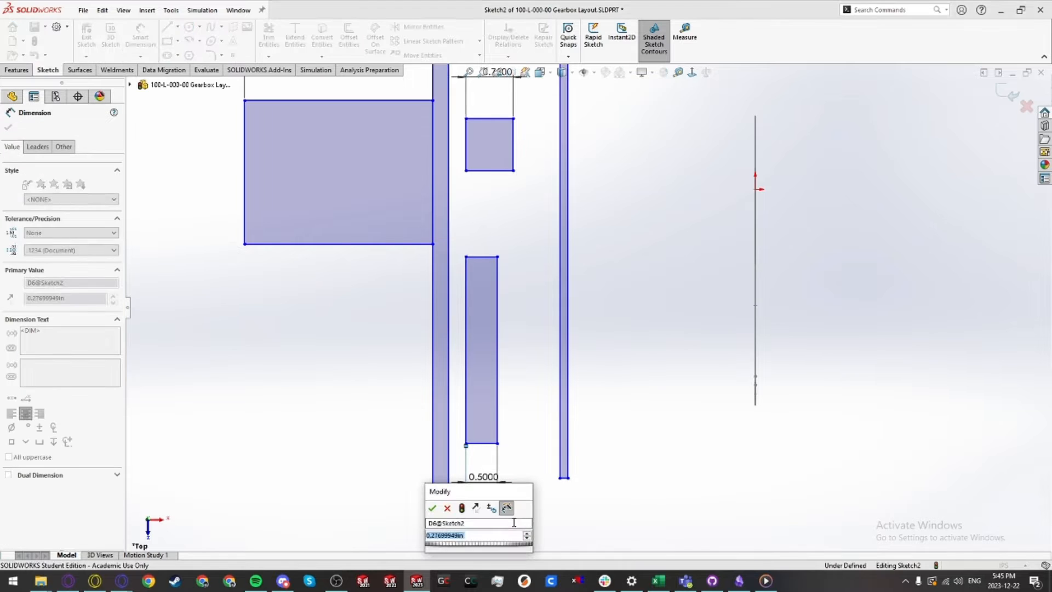
pyautogui.press('Return')
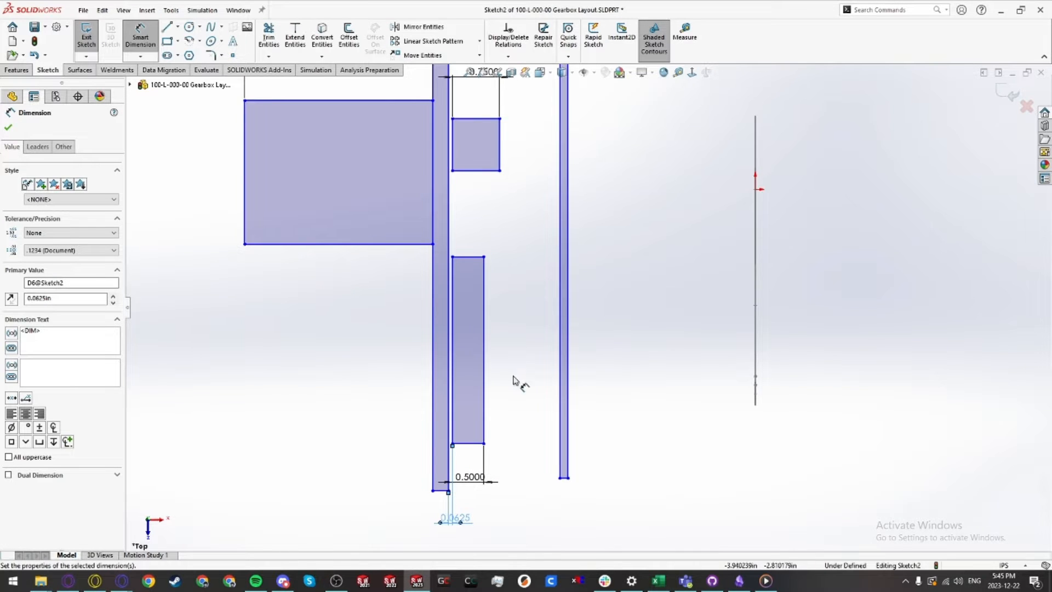
# Step: Dimension the distance from the small rectangles' left edges to the 0.125 rectangle as 1
pyautogui.press('f')
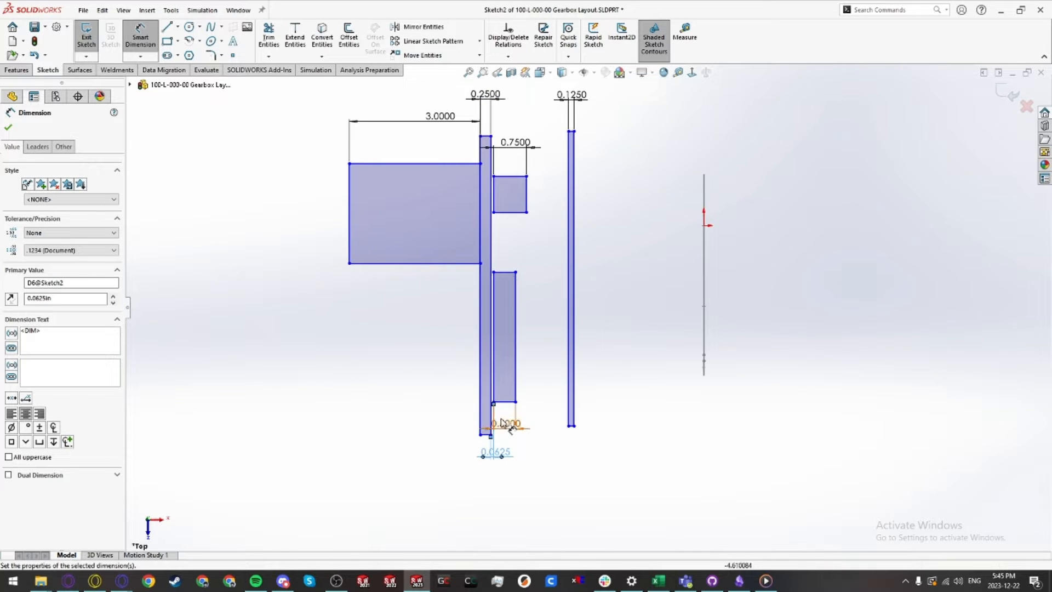
pyautogui.click(492, 274)
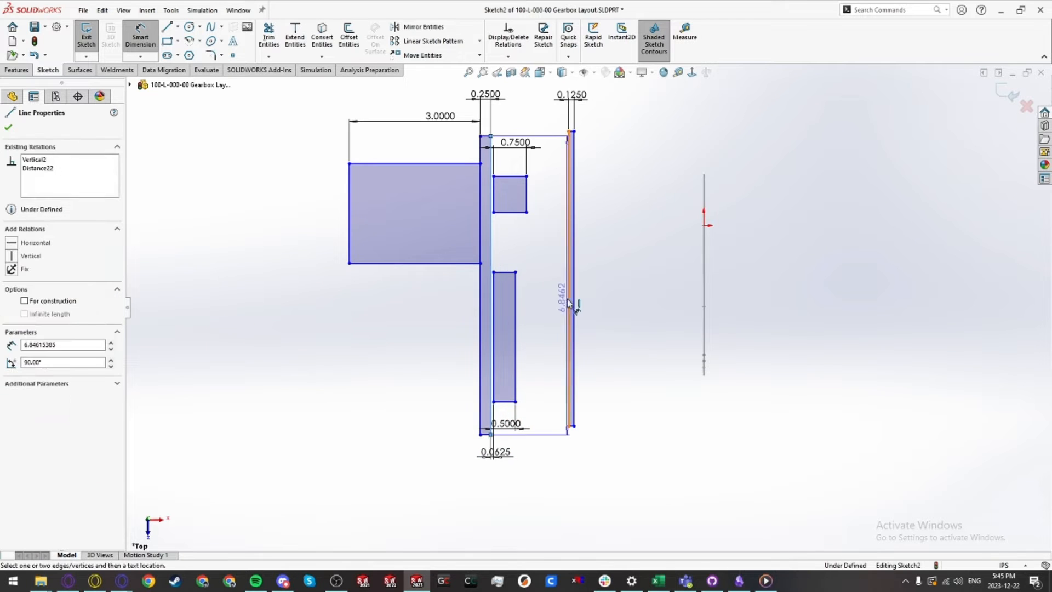
pyautogui.click(569, 301)
pyautogui.click(540, 479)
pyautogui.write('1.77524115in')
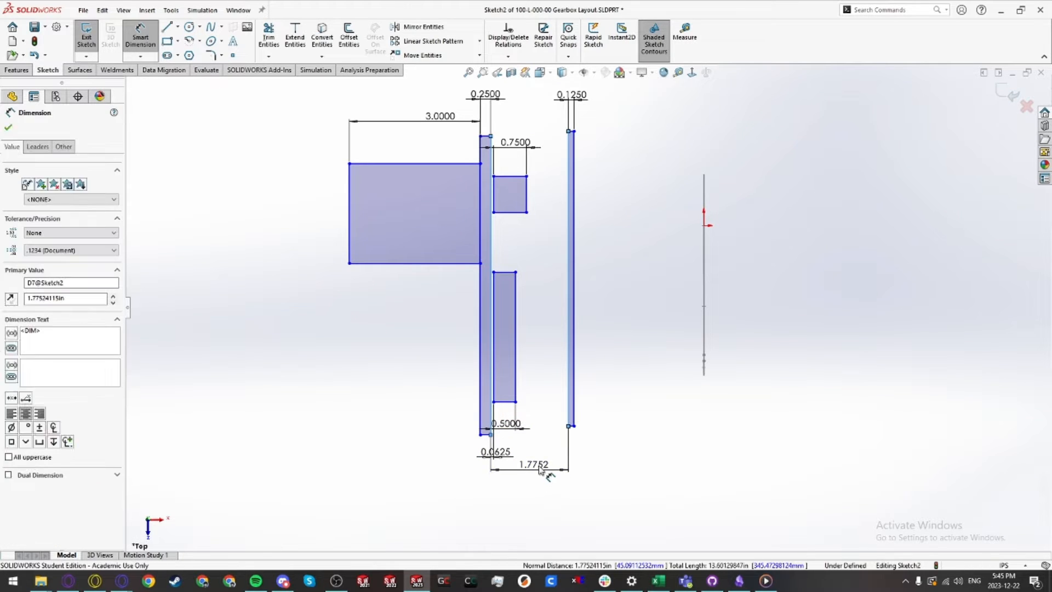
pyautogui.press('Return')
pyautogui.press('Escape')
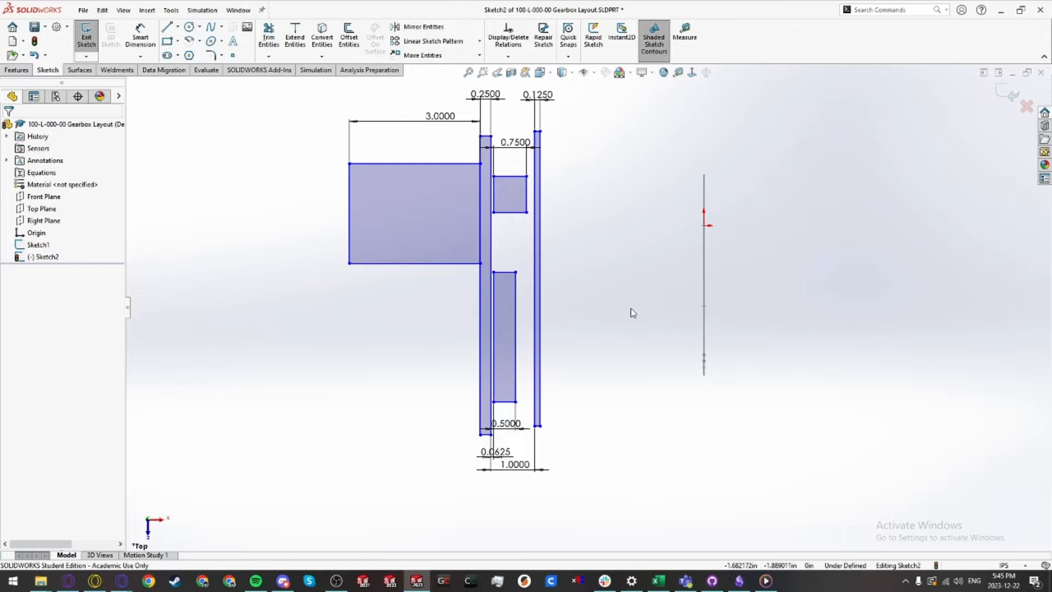
# Step: Extend the lower small rectangle's top edge upward toward the upper small rectangle
pyautogui.moveTo(467, 225)
pyautogui.mouseDown()
pyautogui.moveTo(531, 228)
pyautogui.moveTo(511, 225)
pyautogui.mouseUp()
pyautogui.click(493, 298)
pyautogui.scroll(2, 594, 279)
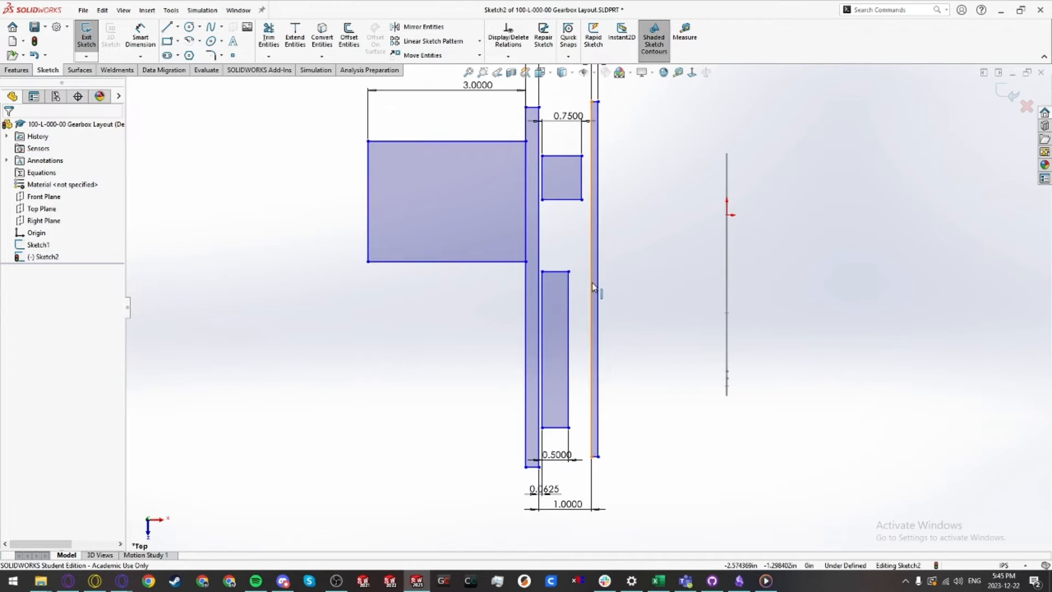
pyautogui.moveTo(559, 270); pyautogui.dragTo(558, 244)
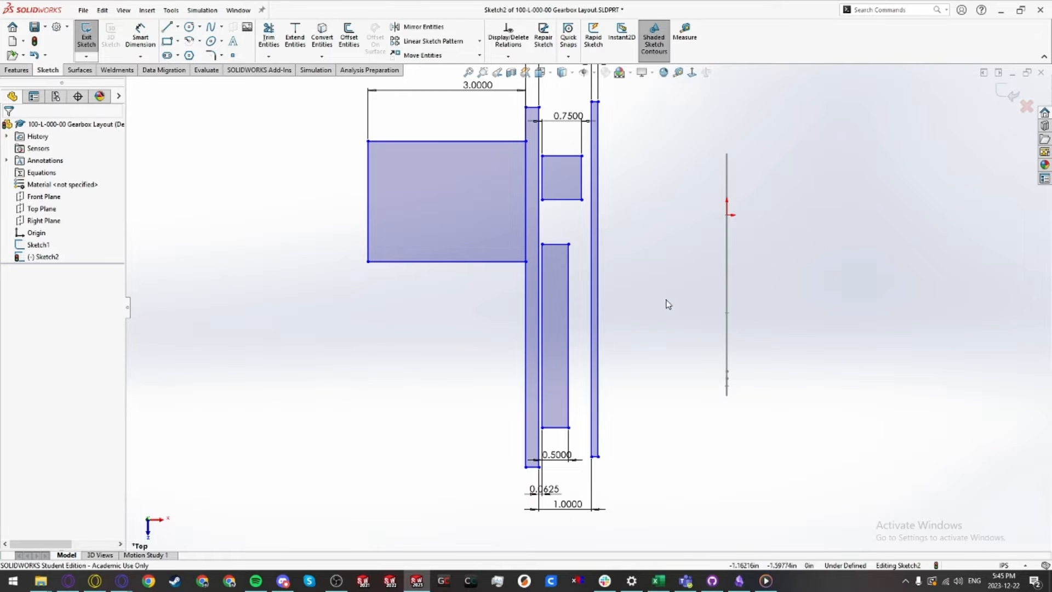
# Step: Move the wide rectangle and its attached rectangles left, away from the vertical sketch line
pyautogui.scroll(3, 666, 324)
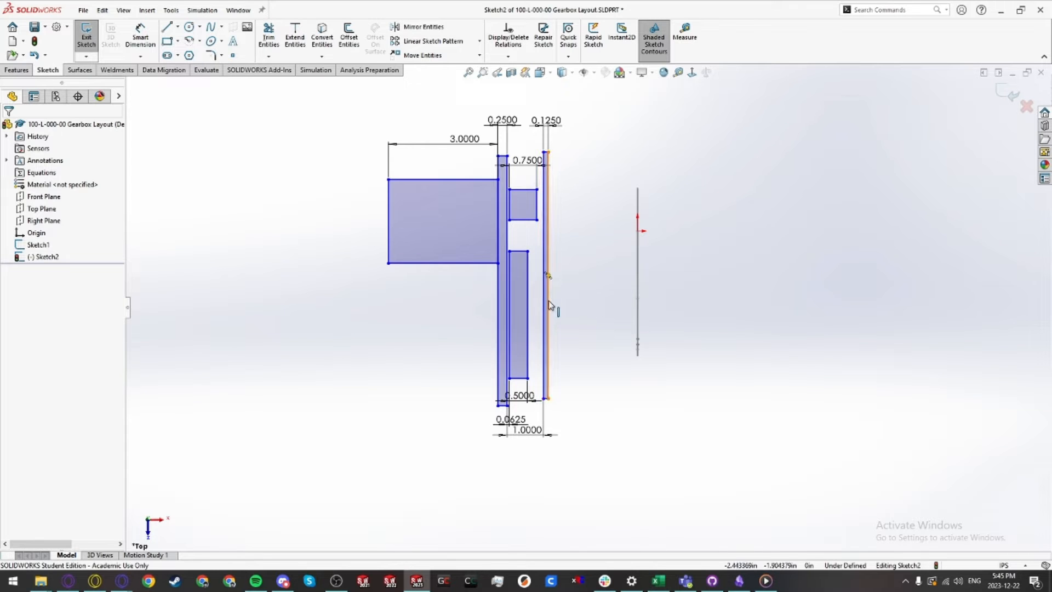
pyautogui.moveTo(462, 230)
pyautogui.mouseDown()
pyautogui.moveTo(353, 234)
pyautogui.moveTo(398, 227)
pyautogui.mouseUp()
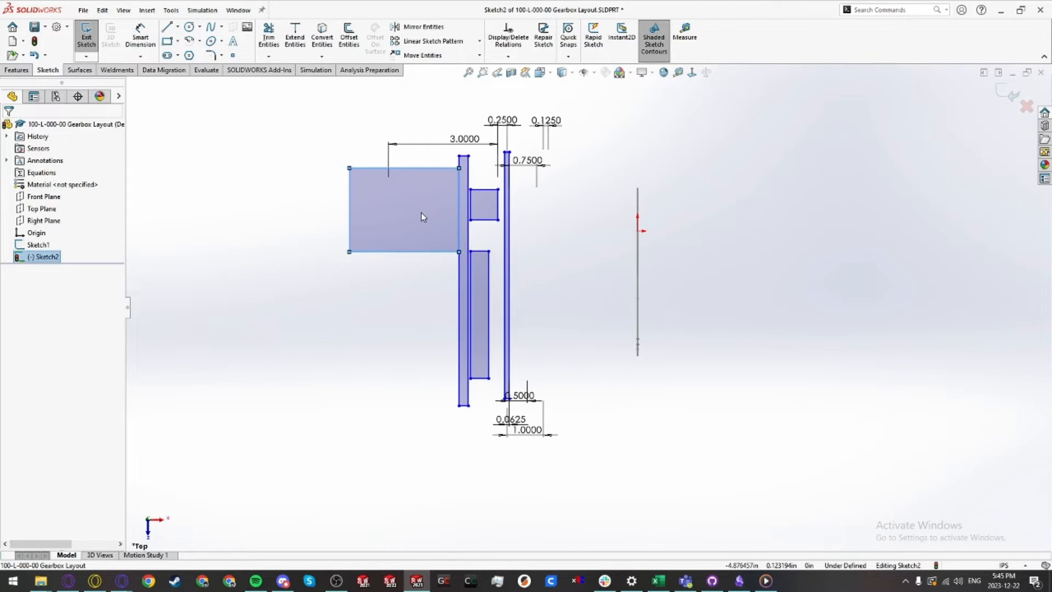
pyautogui.click(571, 296)
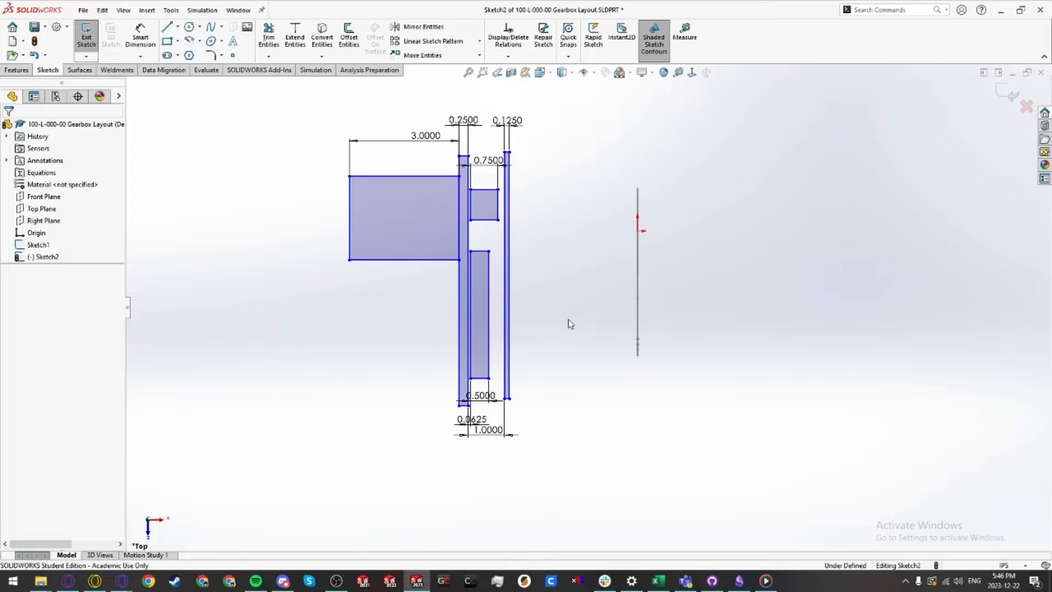
# Step: Dimension the distance from the 0.125 rectangle's outer edge to the vertical gear centre line as 3
pyautogui.press('d')
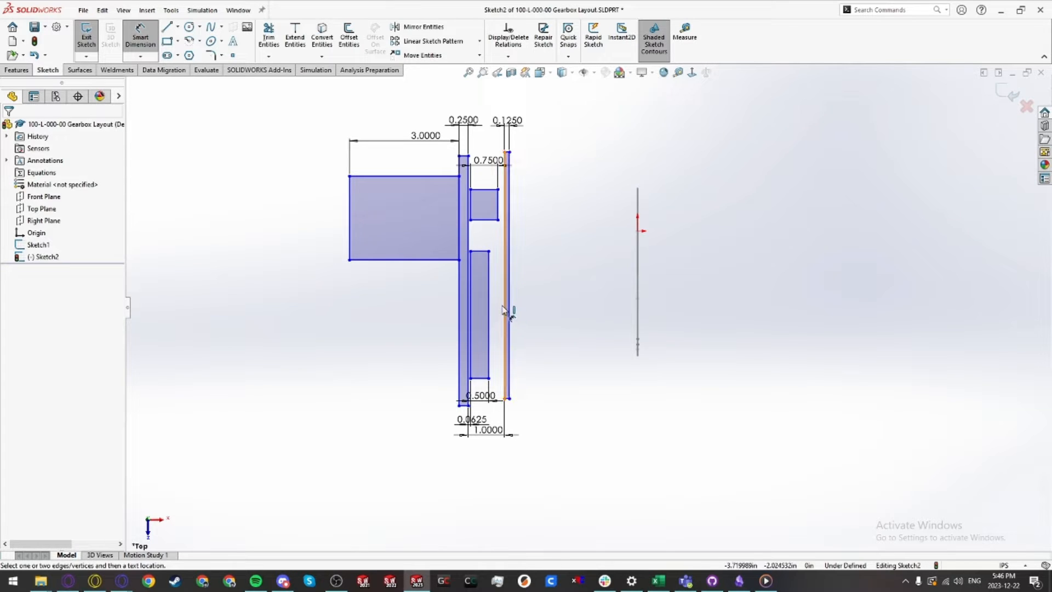
pyautogui.scroll(-2, 512, 373)
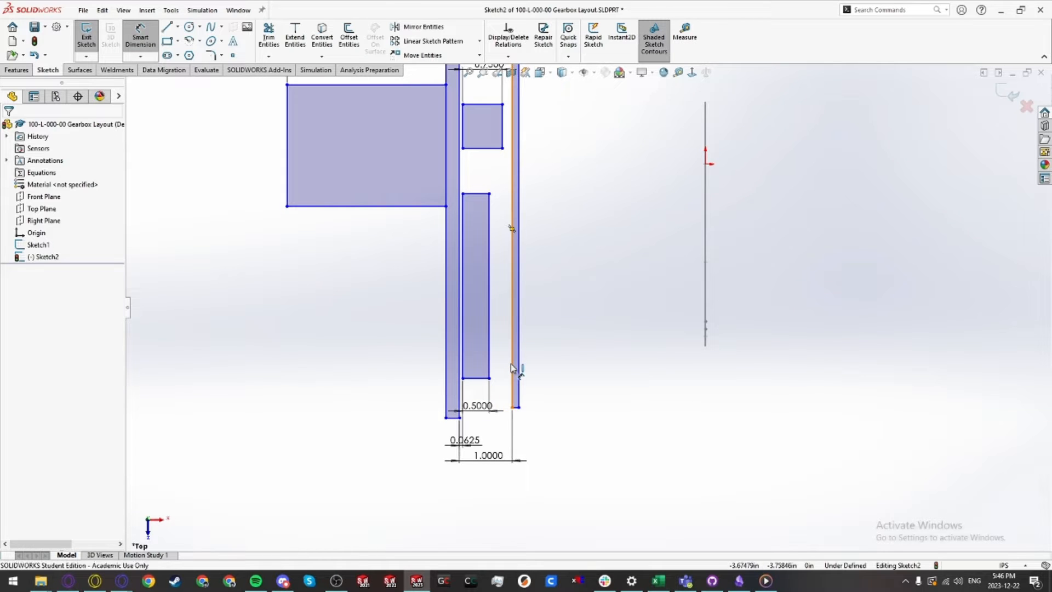
pyautogui.click(510, 363)
pyautogui.scroll(2, 510, 350)
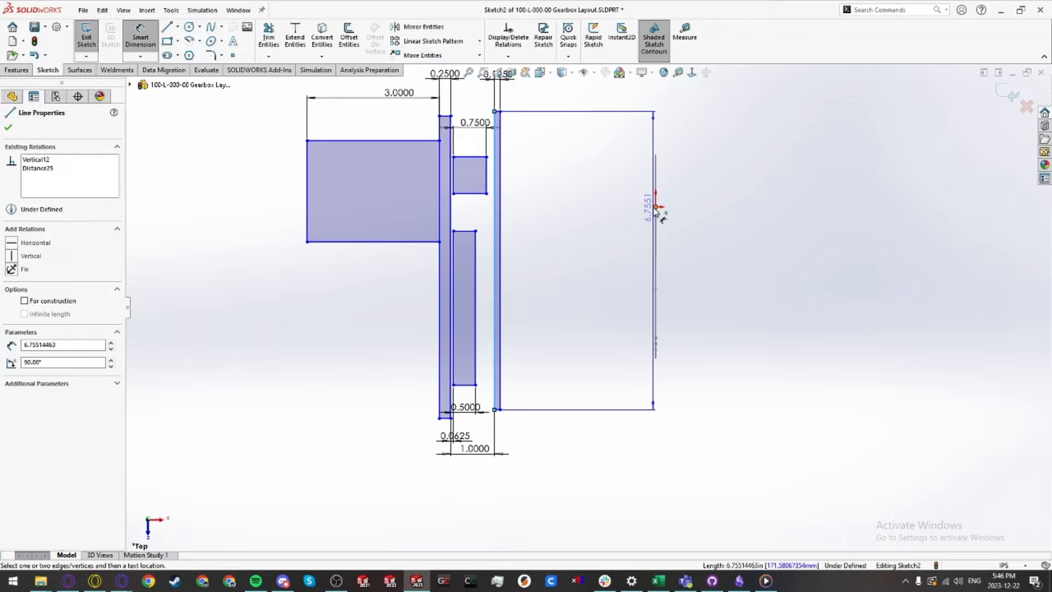
pyautogui.click(656, 213)
pyautogui.click(596, 442)
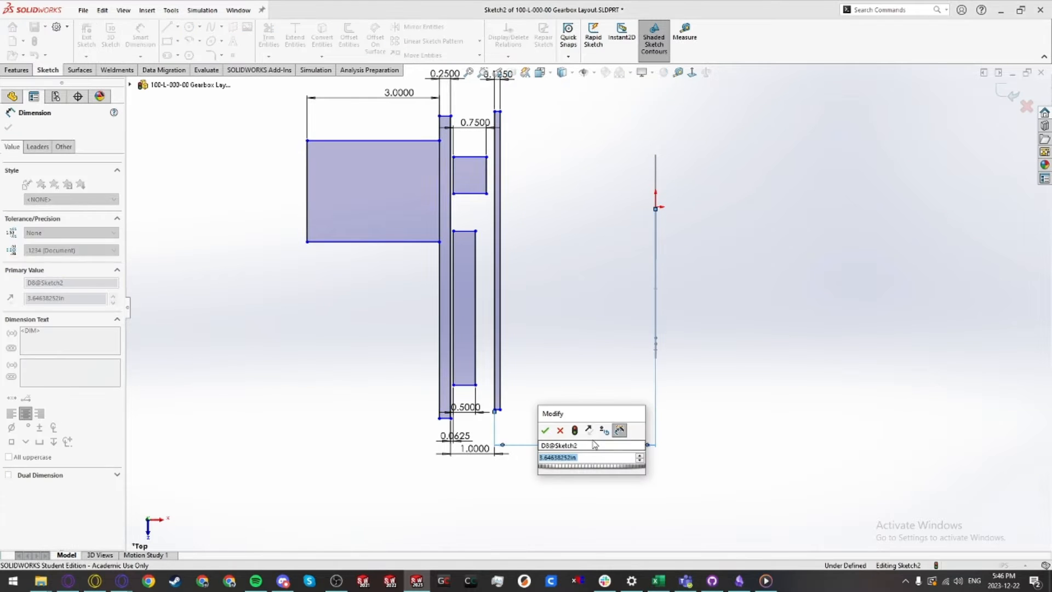
pyautogui.write('3')
pyautogui.press('Return')
pyautogui.press('Escape')
pyautogui.press('Escape')
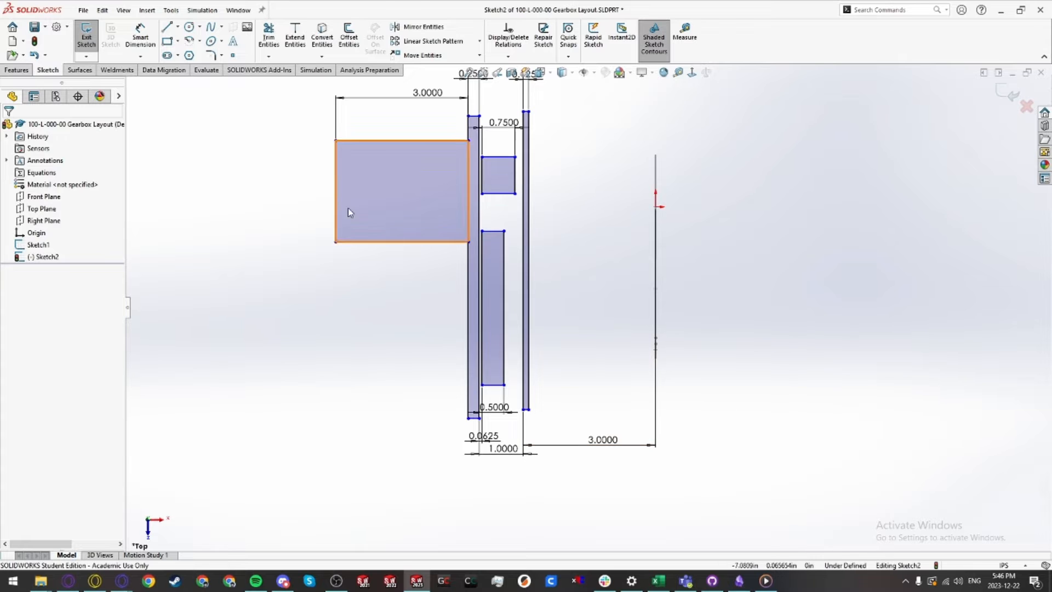
pyautogui.moveTo(412, 225); pyautogui.dragTo(374, 208)
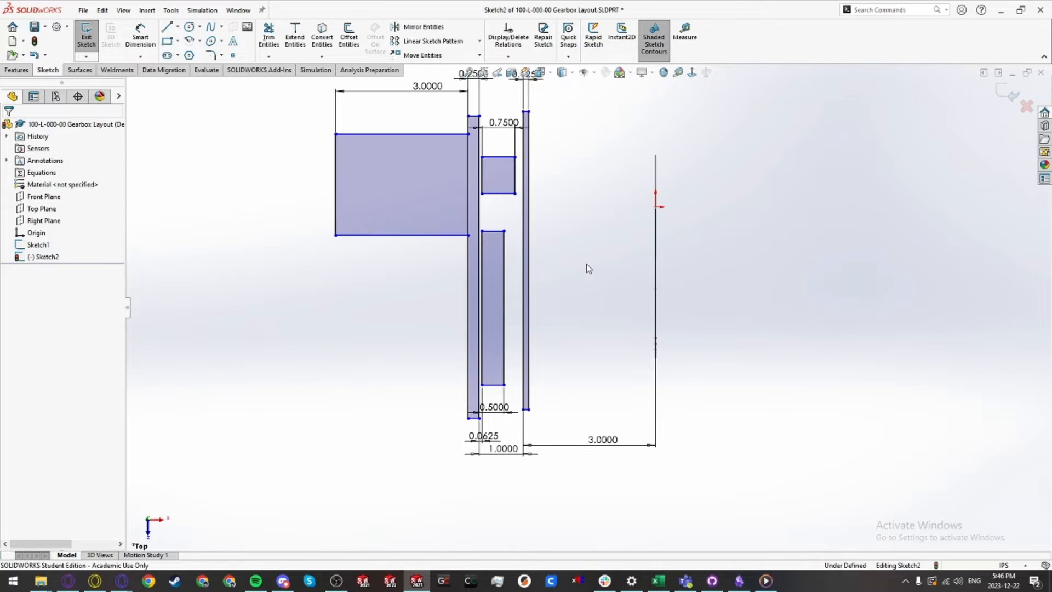
pyautogui.scroll(-1, 573, 258)
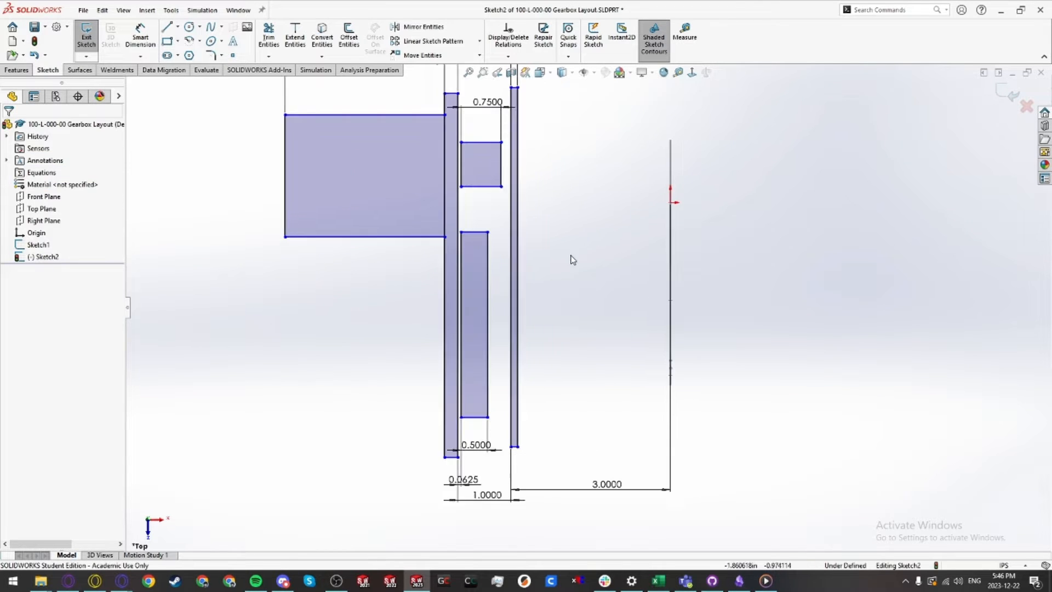
pyautogui.moveTo(562, 260)
pyautogui.mouseDown(button='middle')
pyautogui.moveTo(575, 279)
pyautogui.moveTo(561, 275)
pyautogui.mouseUp(button='middle')
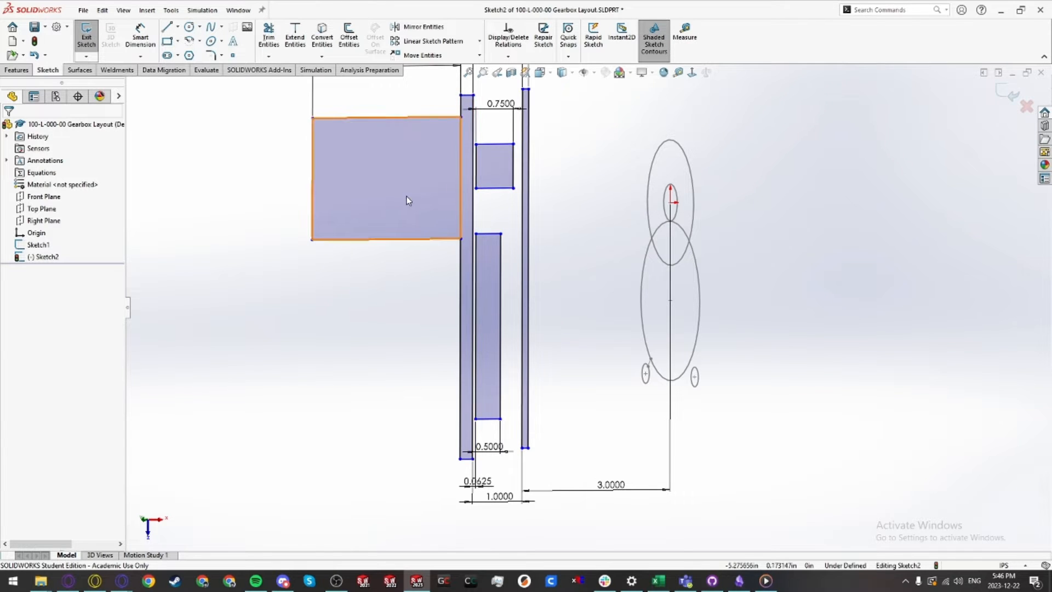
pyautogui.moveTo(406, 196); pyautogui.dragTo(405, 355)
pyautogui.click(493, 164)
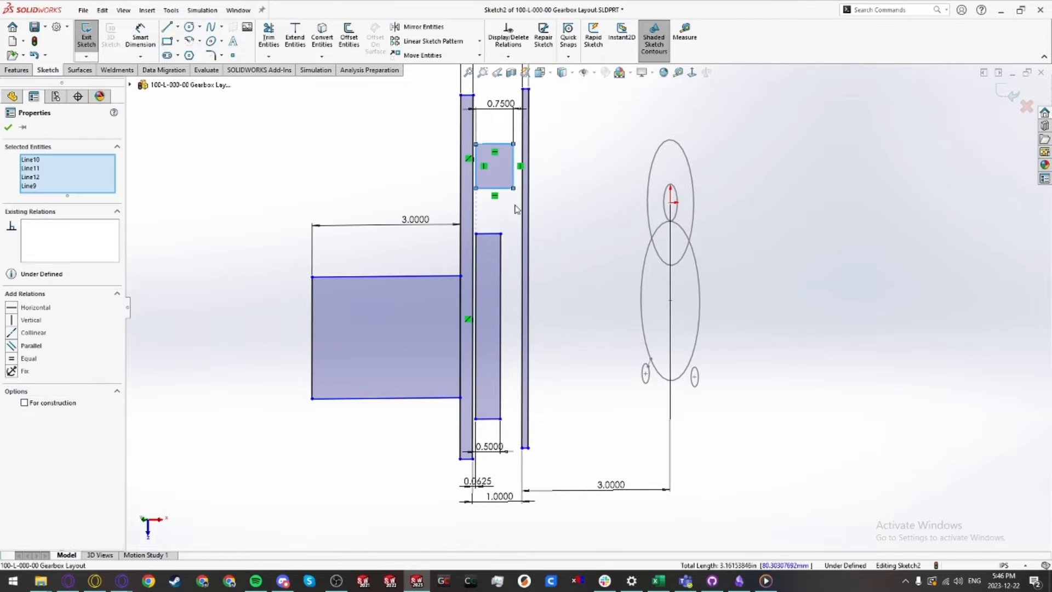
pyautogui.moveTo(493, 165); pyautogui.dragTo(495, 292)
pyautogui.click(496, 241)
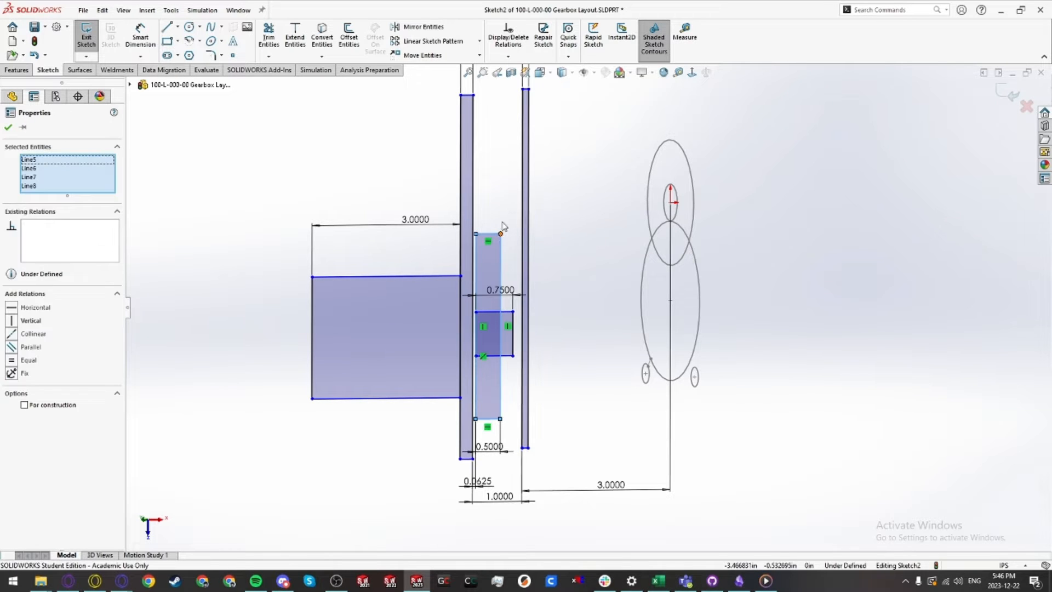
pyautogui.moveTo(500, 233); pyautogui.dragTo(500, 138)
pyautogui.click(558, 291)
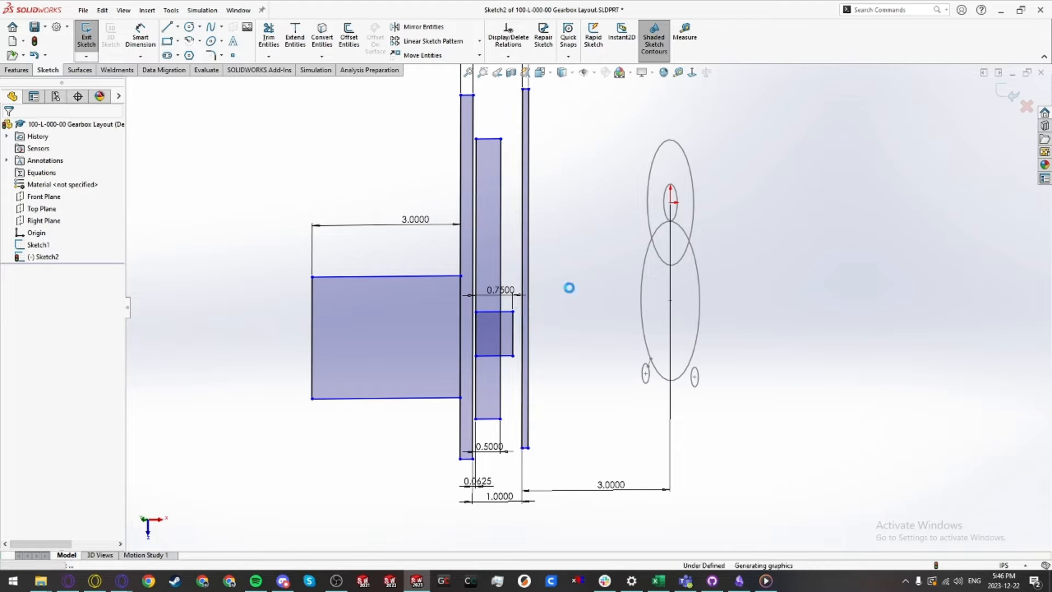
pyautogui.hotkey('ctrl', 'z')
pyautogui.hotkey('ctrl', 'z')
pyautogui.hotkey('ctrl', 'z')
pyautogui.hotkey('ctrl', 'z')
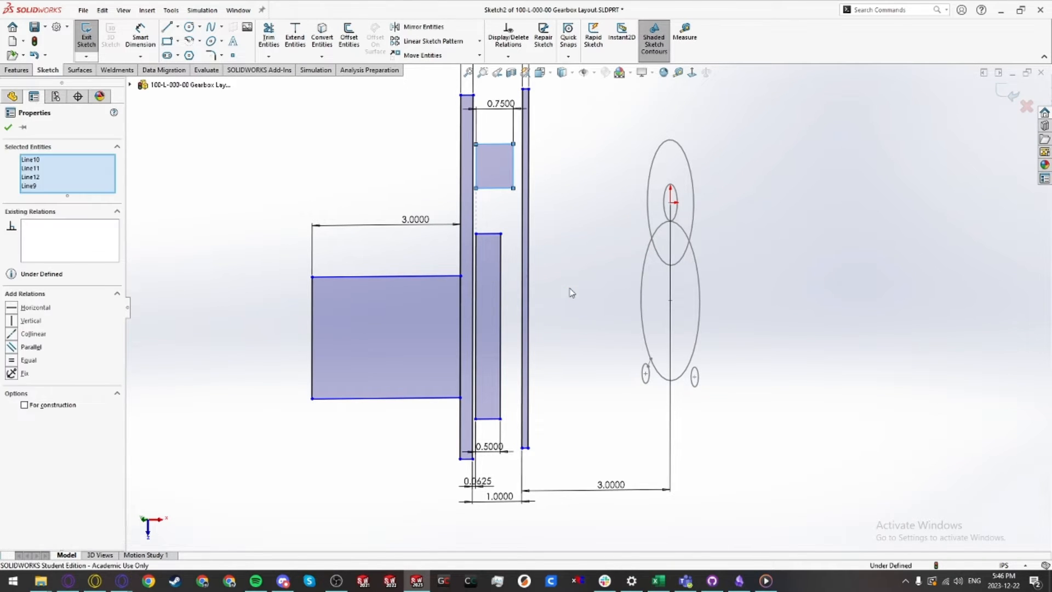
pyautogui.click(581, 281)
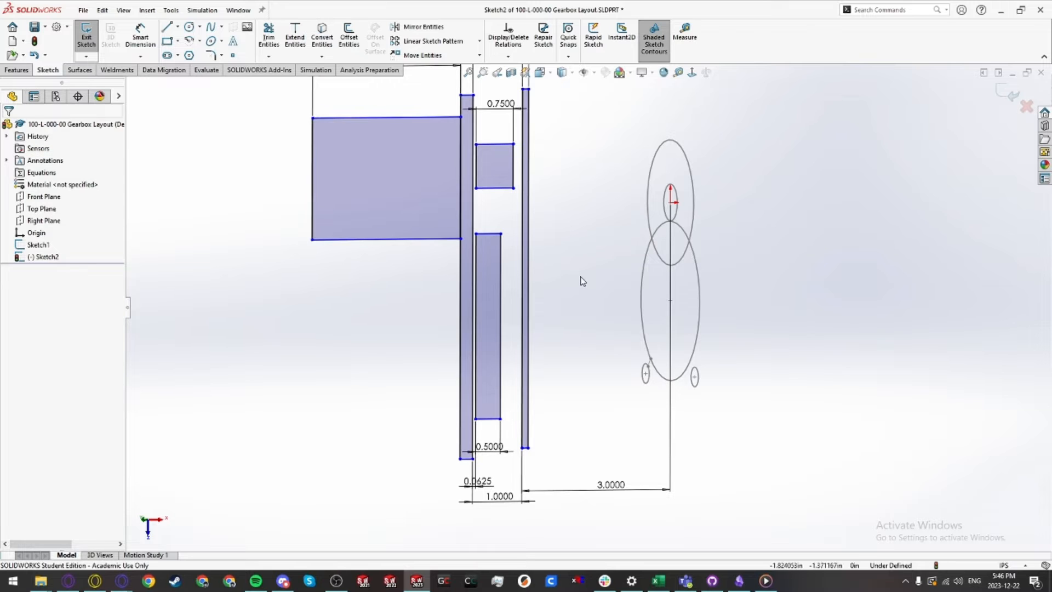
# Step: Exit the Sketch2 sketch
pyautogui.scroll(-2, 626, 192)
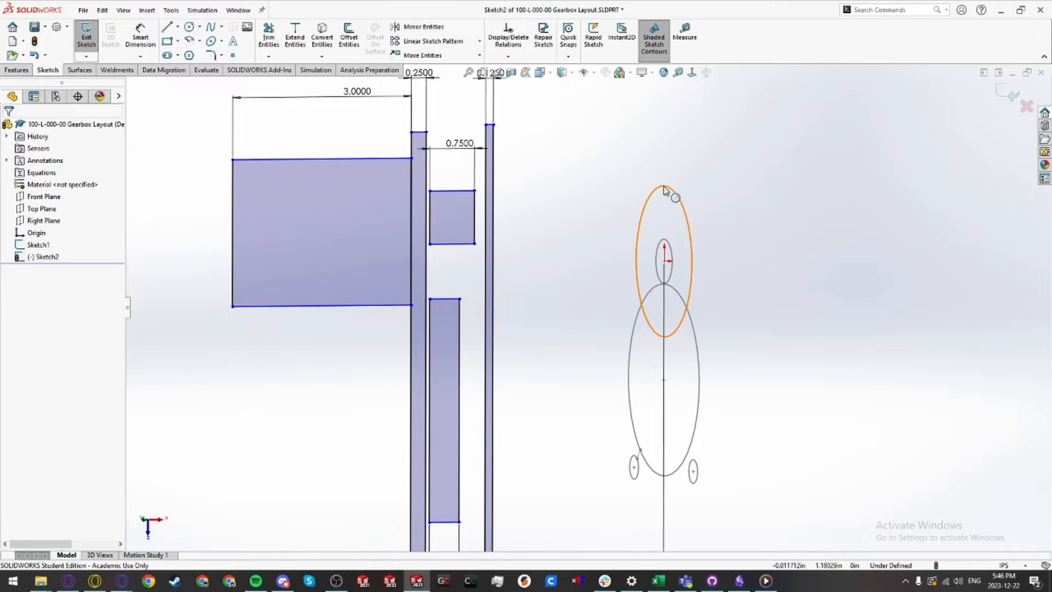
pyautogui.moveTo(601, 278)
pyautogui.mouseDown(button='middle')
pyautogui.moveTo(571, 240)
pyautogui.moveTo(575, 275)
pyautogui.mouseUp(button='middle')
pyautogui.moveTo(484, 249)
pyautogui.mouseDown(button='middle')
pyautogui.moveTo(636, 279)
pyautogui.moveTo(643, 376)
pyautogui.moveTo(614, 350)
pyautogui.mouseUp(button='middle')
pyautogui.click(437, 156)
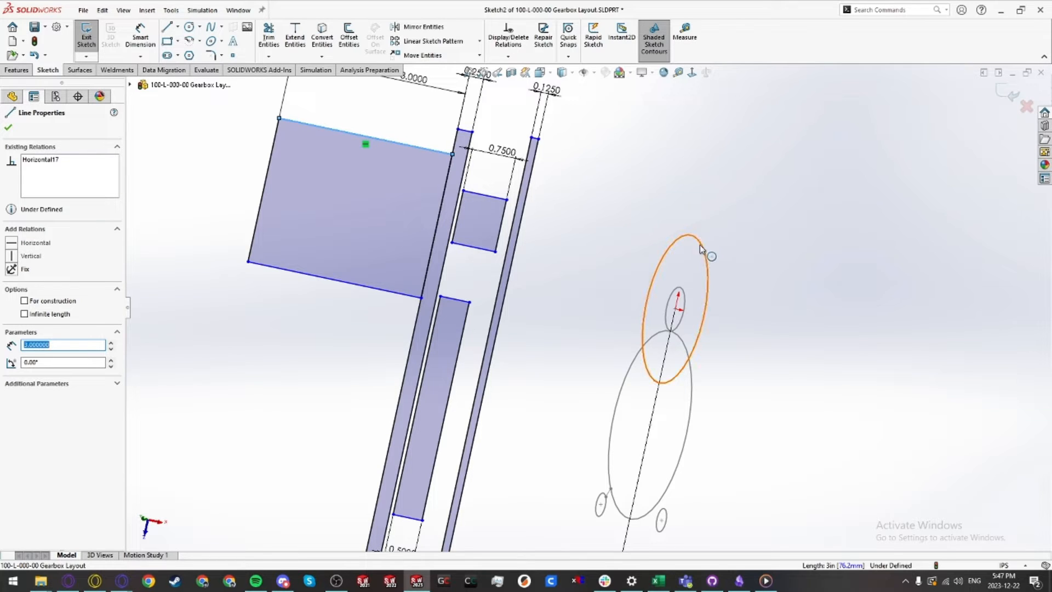
pyautogui.click(627, 282)
pyautogui.click(84, 42)
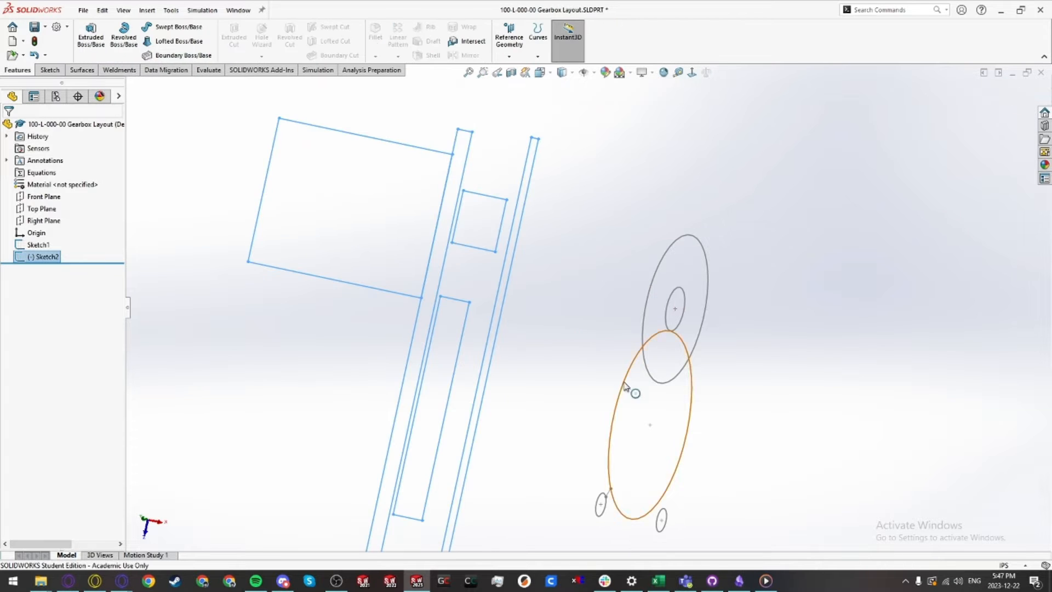
pyautogui.moveTo(625, 387)
pyautogui.mouseDown(button='middle')
pyautogui.moveTo(617, 305)
pyautogui.moveTo(412, 276)
pyautogui.mouseUp(button='middle')
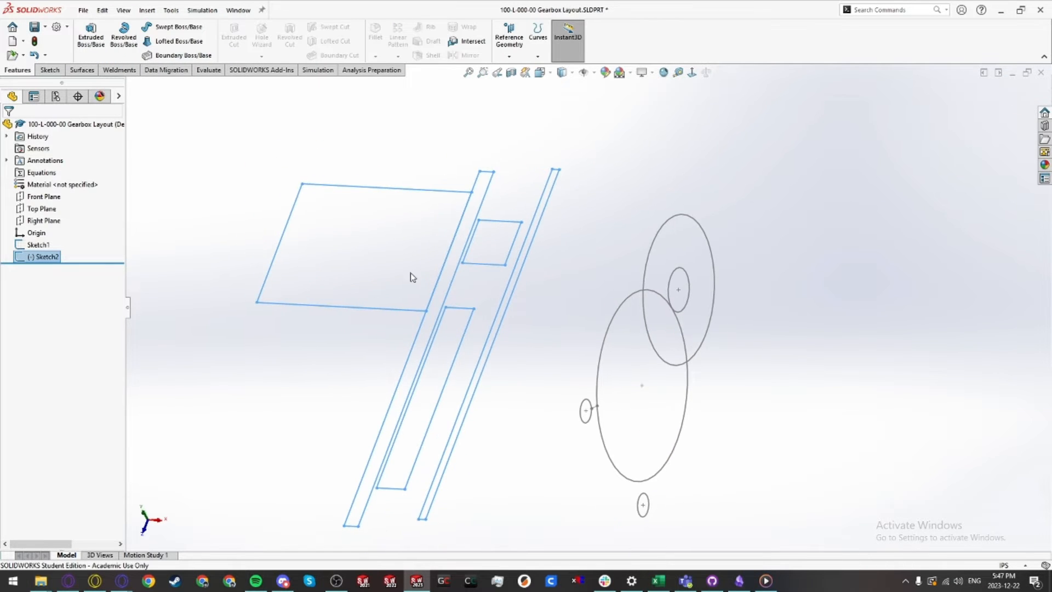
# Step: Edit Sketch1 and place sketch points at the gear circles' quadrants along their horizontal centre line
pyautogui.click(38, 245)
pyautogui.click(70, 214)
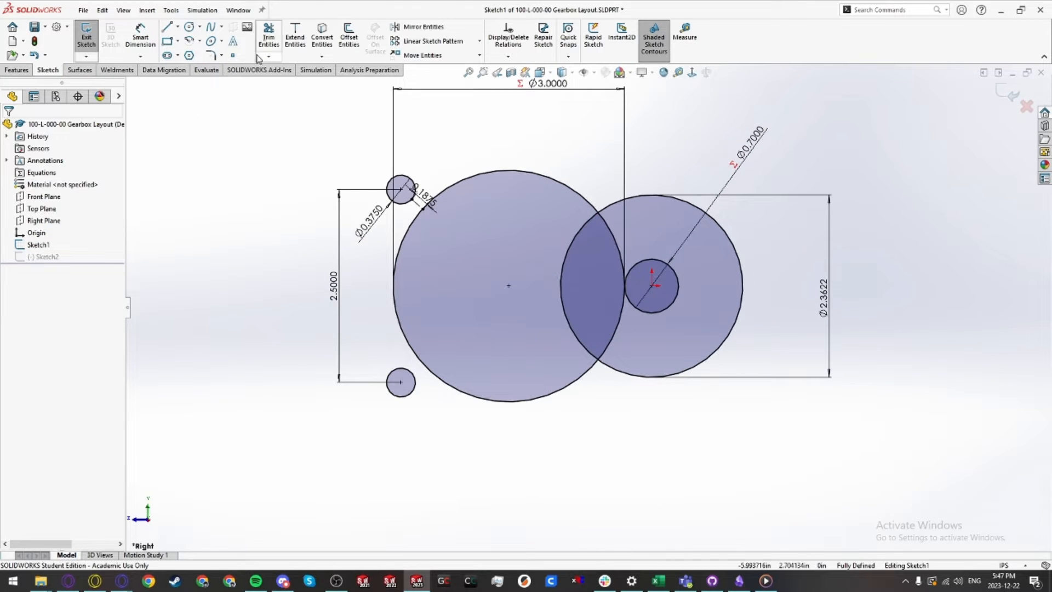
pyautogui.click(233, 56)
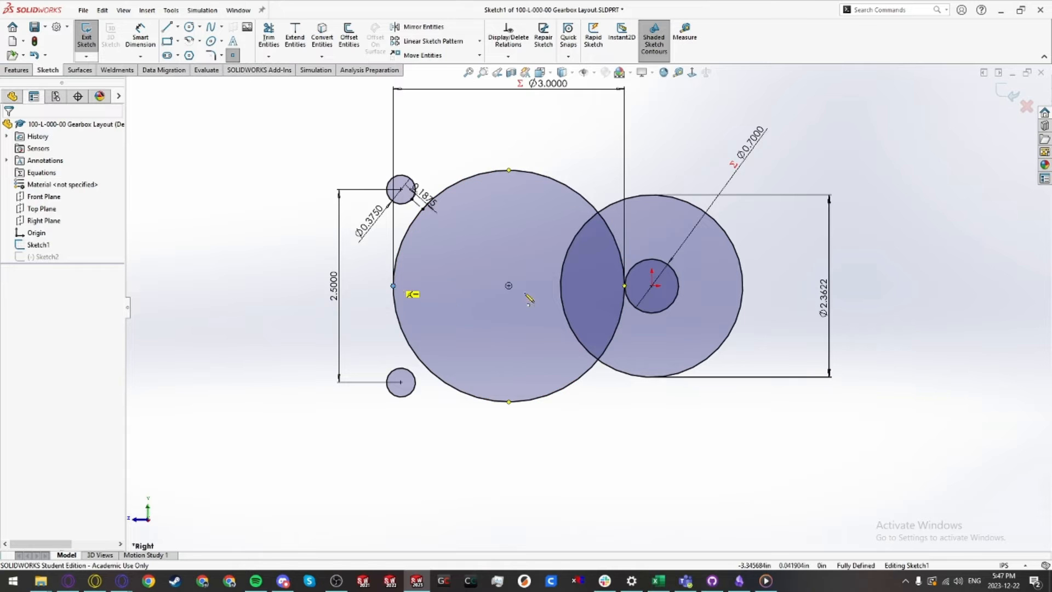
pyautogui.click(625, 286)
pyautogui.scroll(-3, 627, 283)
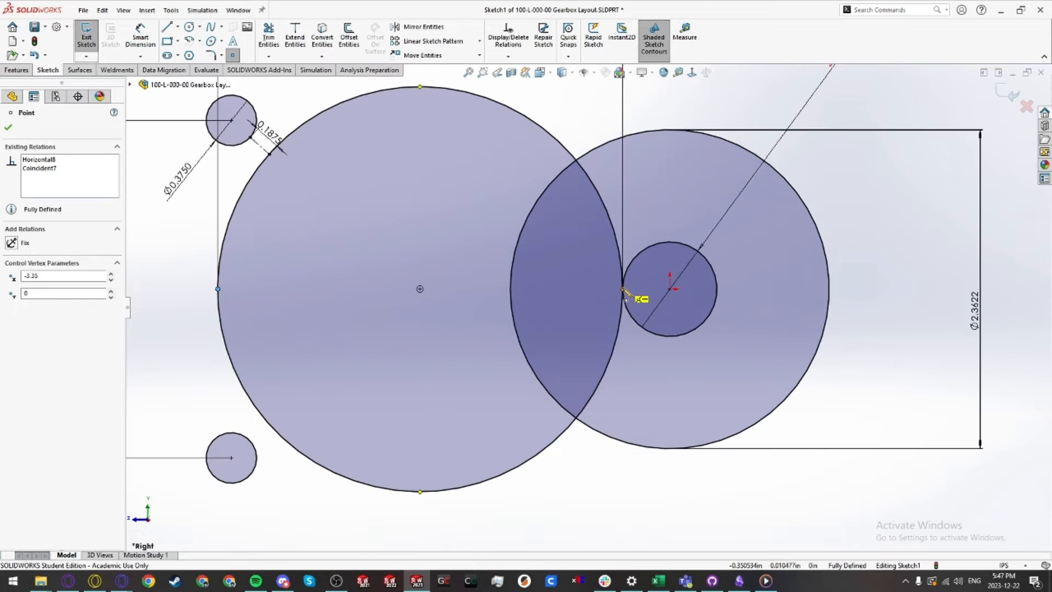
pyautogui.click(717, 288)
pyautogui.click(510, 289)
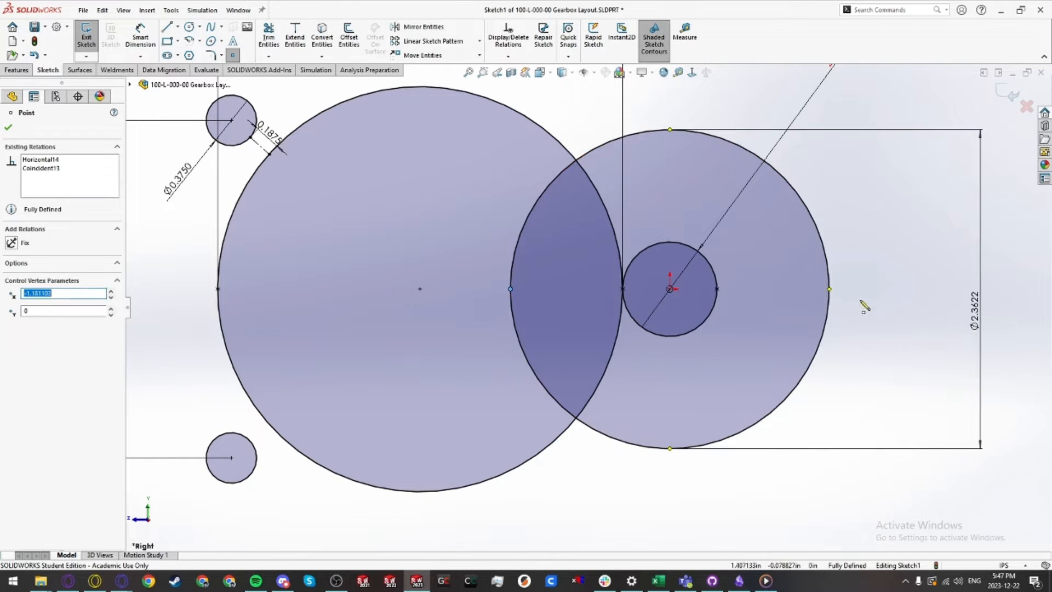
pyautogui.click(829, 289)
pyautogui.scroll(3, 588, 307)
pyautogui.press('Escape')
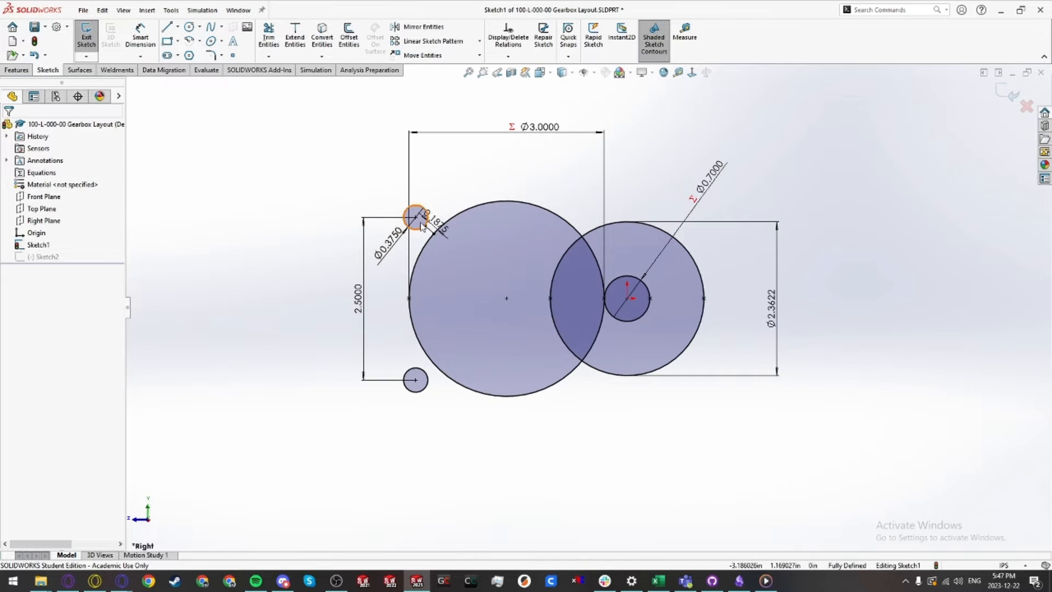
# Step: Exit Sketch1
pyautogui.click(442, 306)
pyautogui.click(631, 312)
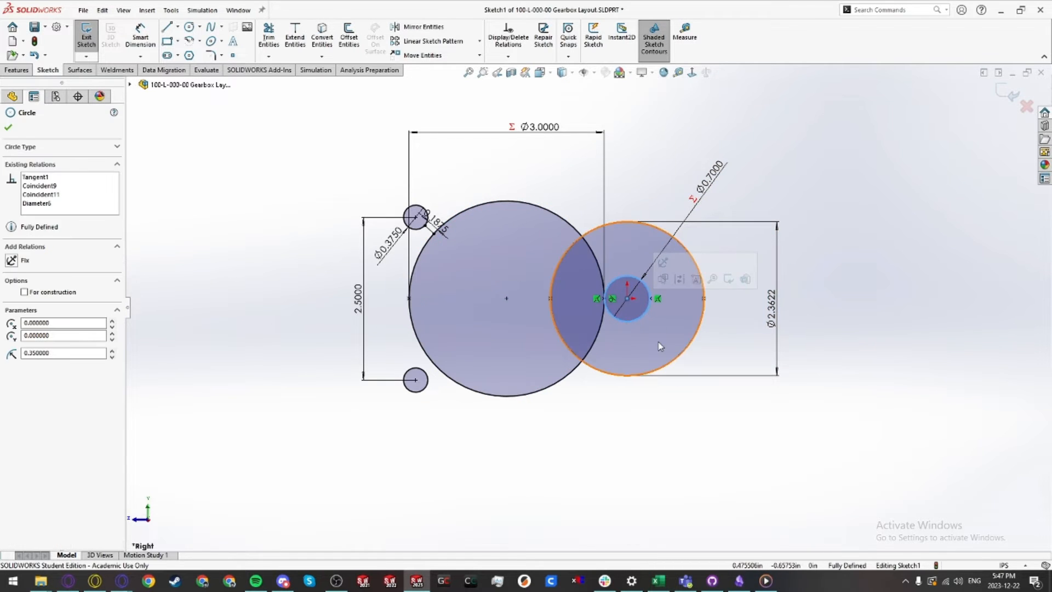
pyautogui.click(652, 406)
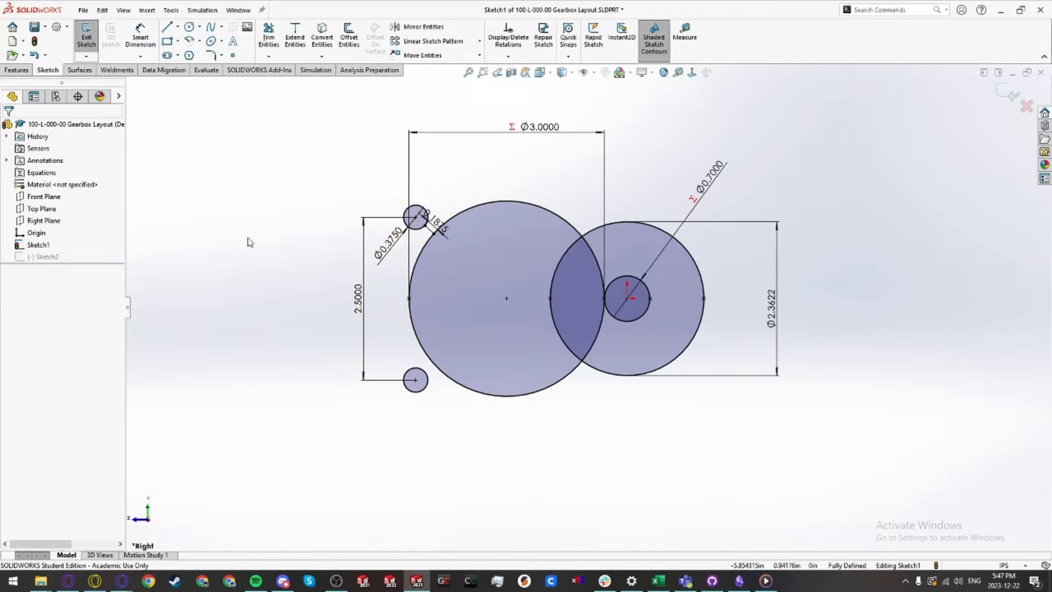
pyautogui.scroll(-2, 429, 225)
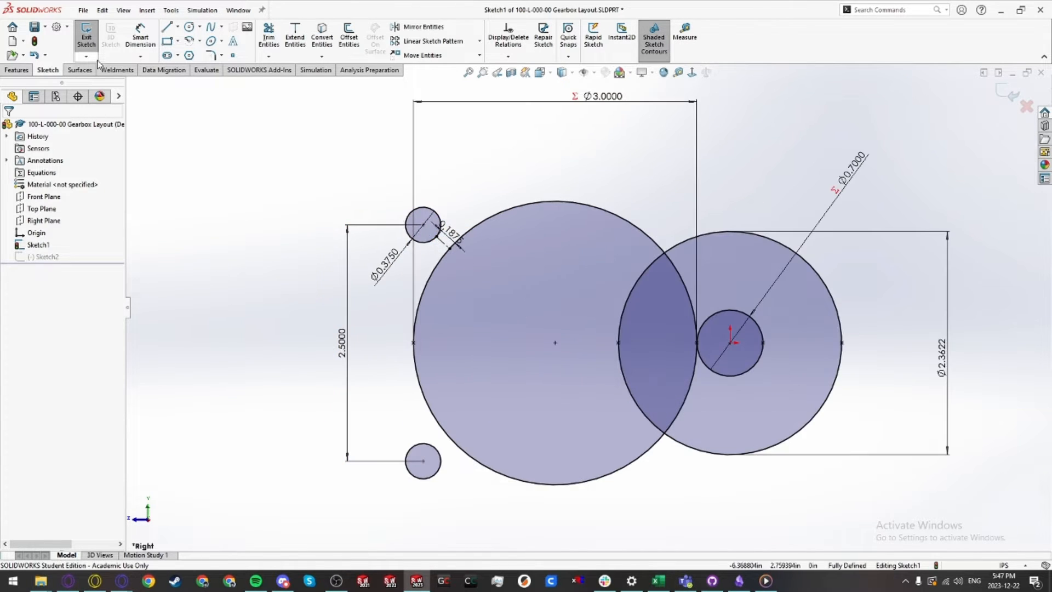
pyautogui.click(91, 43)
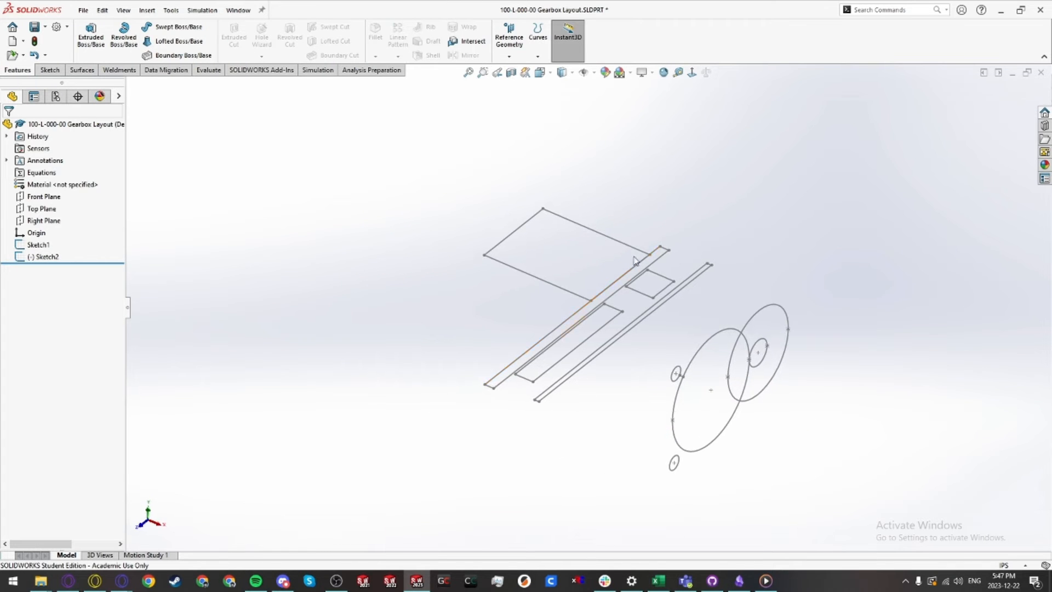
# Step: Edit Sketch2 and make the wide rectangle's outer edge coincident with the right gear circle's far quadrant point
pyautogui.doubleClick(616, 246)
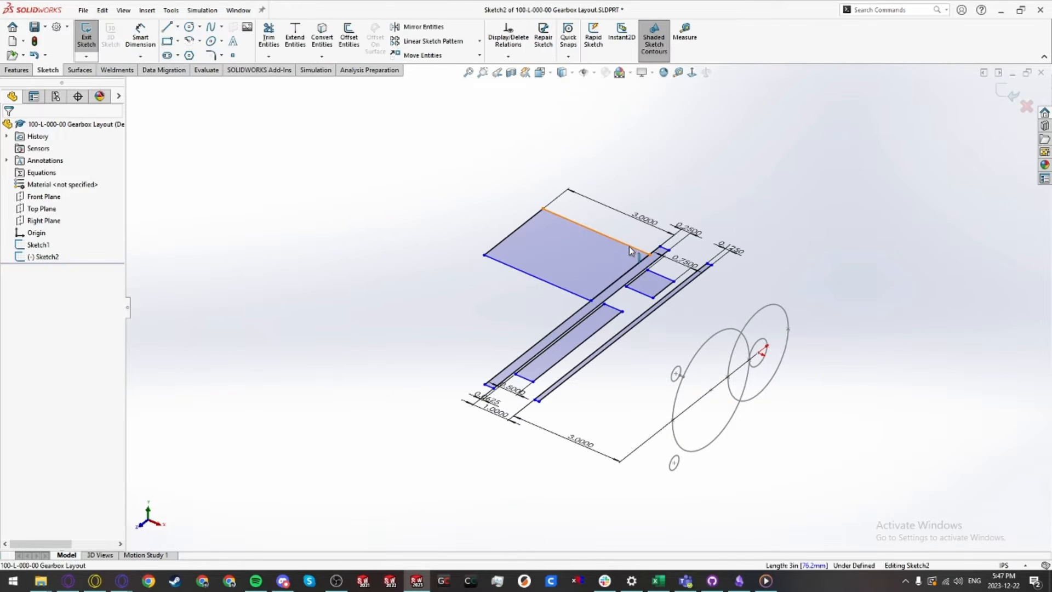
pyautogui.click(603, 233)
pyautogui.scroll(-1, 780, 334)
pyautogui.keyDown('ctrl'); pyautogui.click(772, 325); pyautogui.keyUp('ctrl')
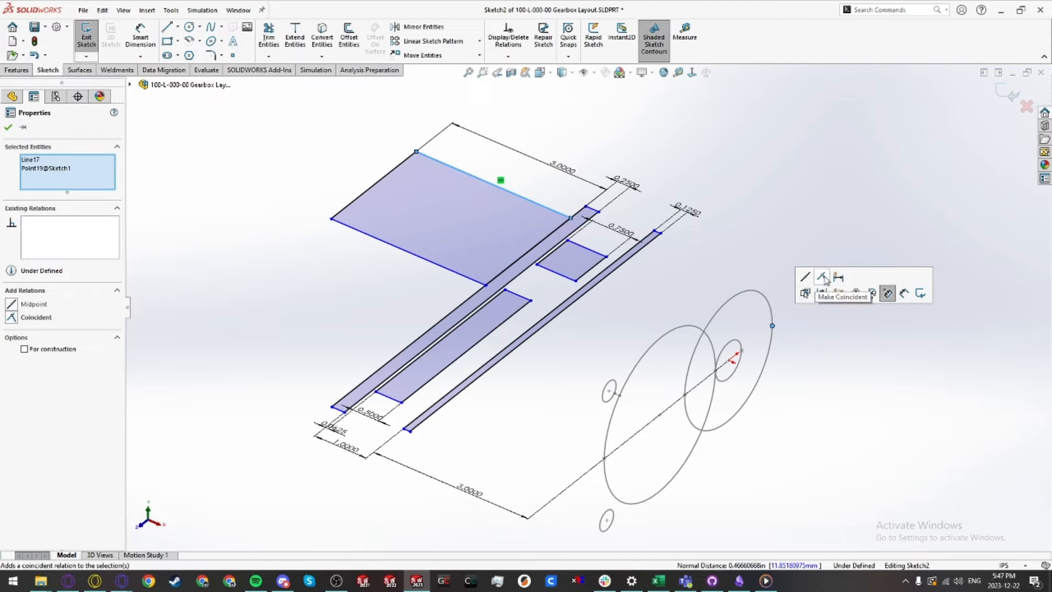
pyautogui.scroll(-3, 646, 308)
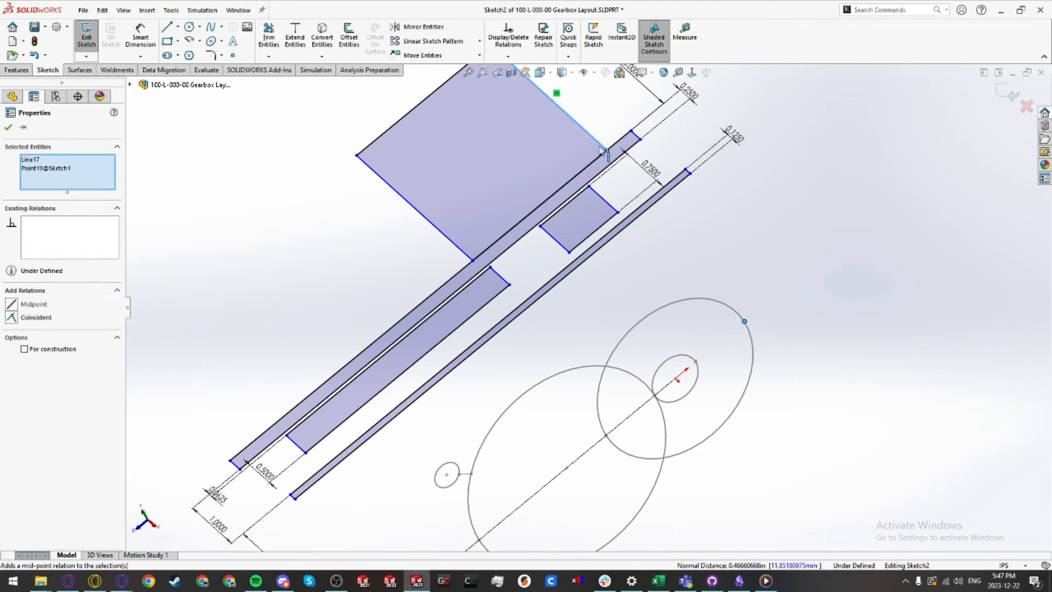
pyautogui.click(37, 318)
pyautogui.press('Escape')
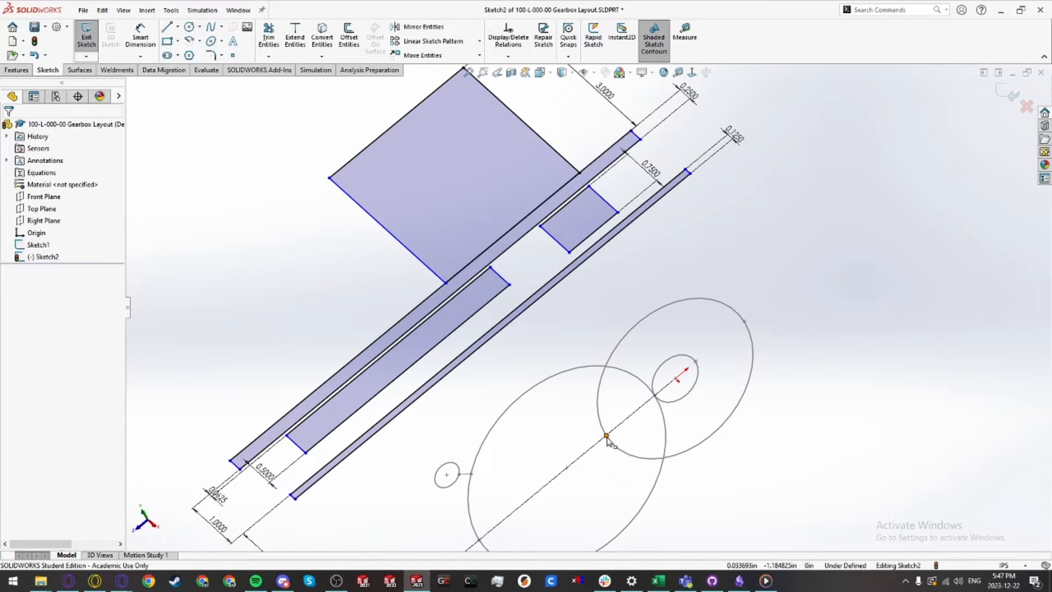
# Step: Make the wide rectangle's opposite edge coincident with the right gear circle's near quadrant point
pyautogui.click(607, 436)
pyautogui.keyDown('ctrl'); pyautogui.click(442, 278); pyautogui.keyUp('ctrl')
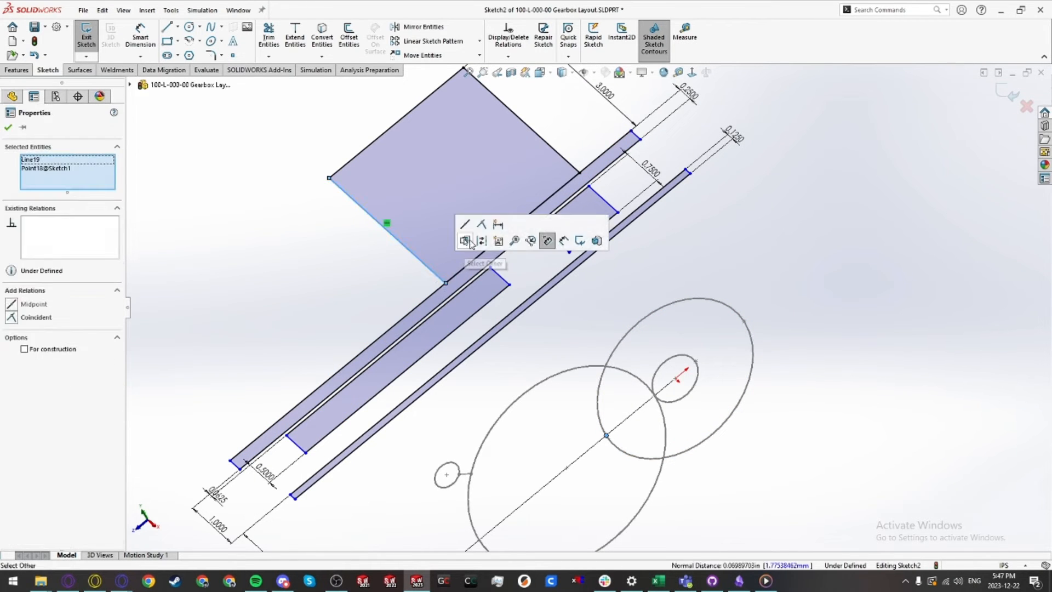
pyautogui.click(481, 224)
pyautogui.press('Escape')
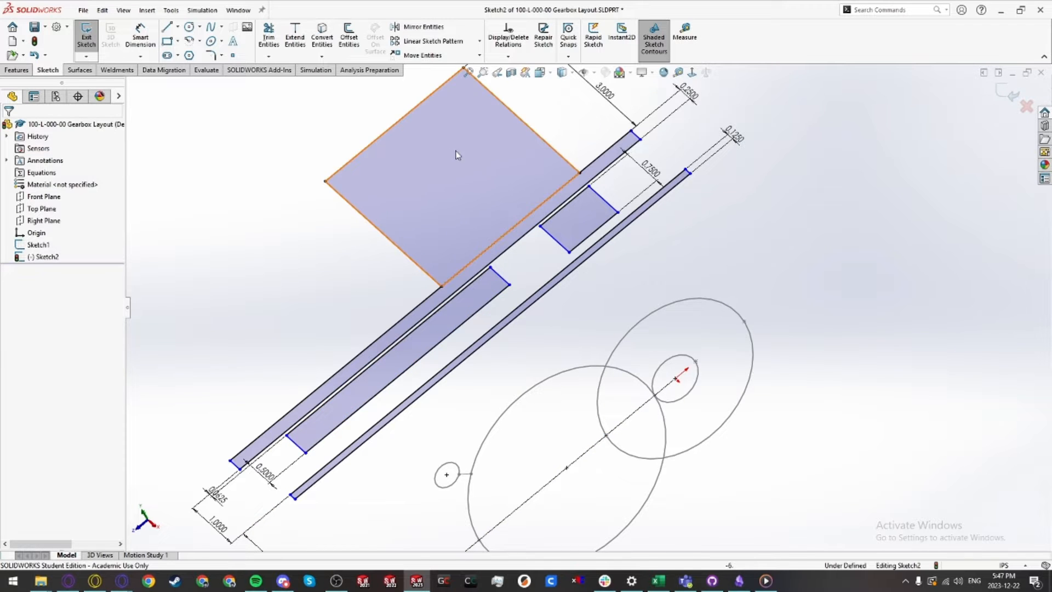
pyautogui.press('f')
pyautogui.click(472, 171)
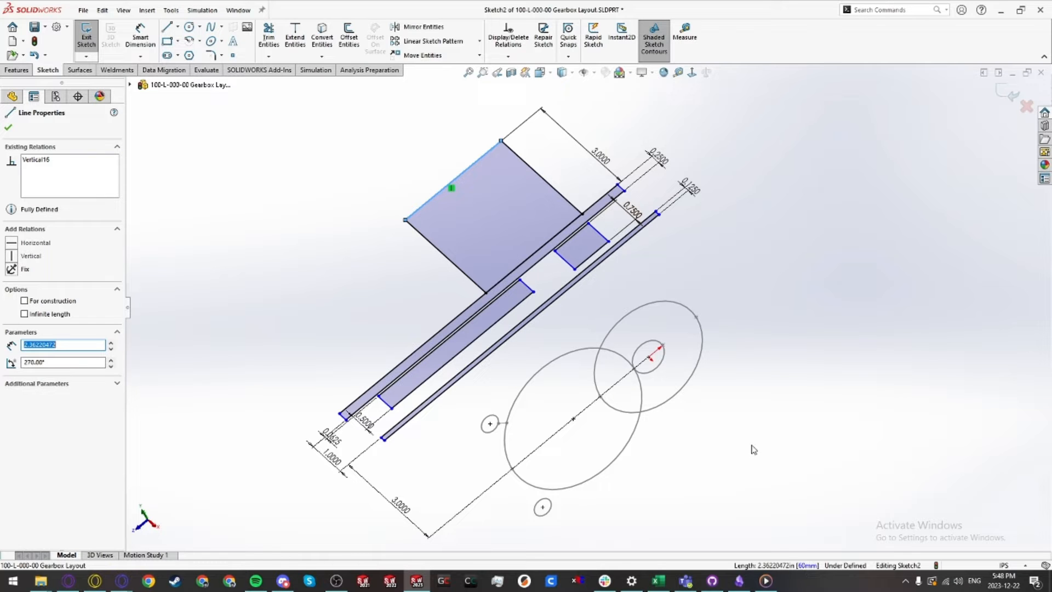
pyautogui.press('Escape')
# Step: Make the small rectangle's edge coincident with the small gear circle's quadrant point
pyautogui.scroll(-3, 587, 251)
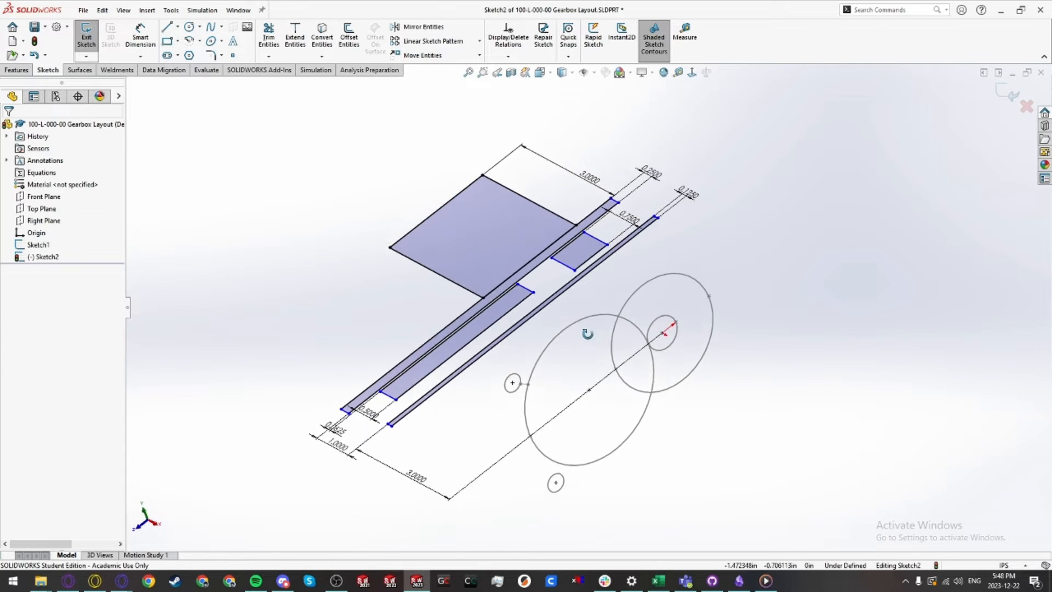
pyautogui.click(584, 244)
pyautogui.keyDown('ctrl'); pyautogui.click(702, 384); pyautogui.keyUp('ctrl')
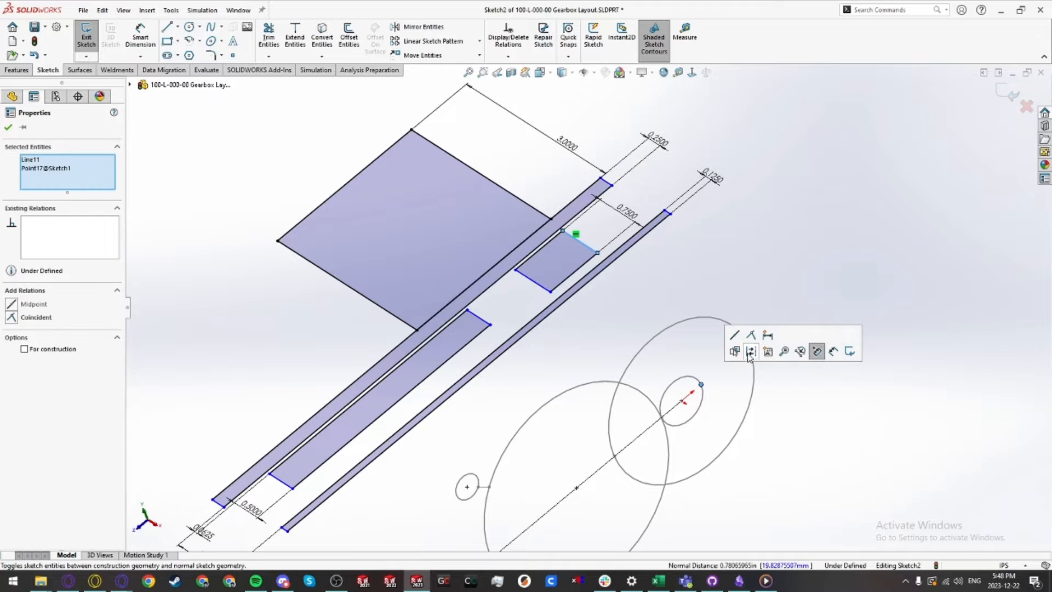
pyautogui.click(750, 351)
# Step: Make the small rectangle's opposite edge coincident with the small gear circle's other quadrant point
pyautogui.click(547, 299)
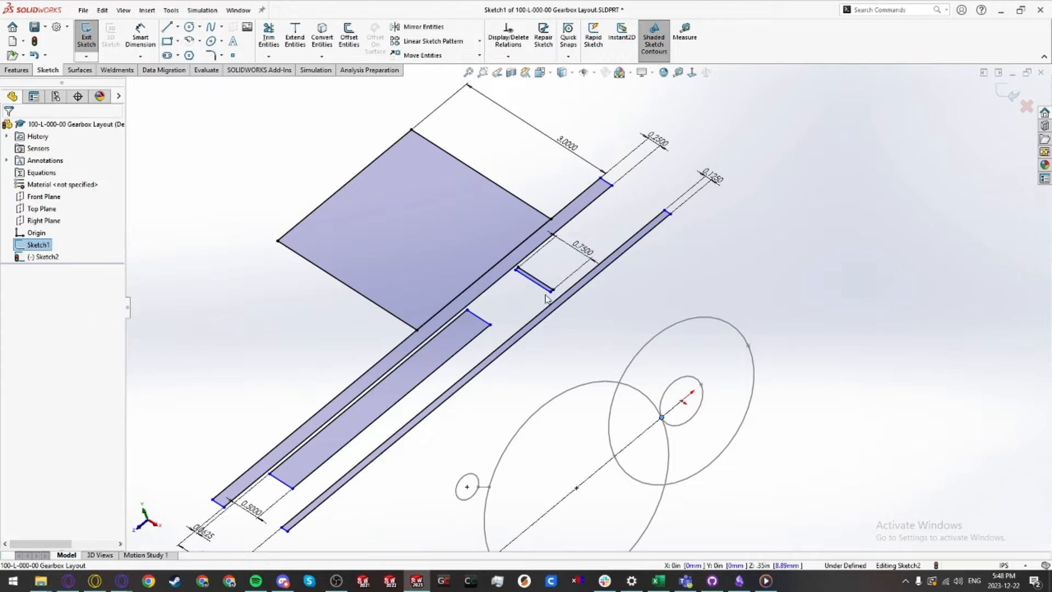
pyautogui.keyDown('ctrl'); pyautogui.click(541, 288); pyautogui.keyUp('ctrl')
pyautogui.click(590, 240)
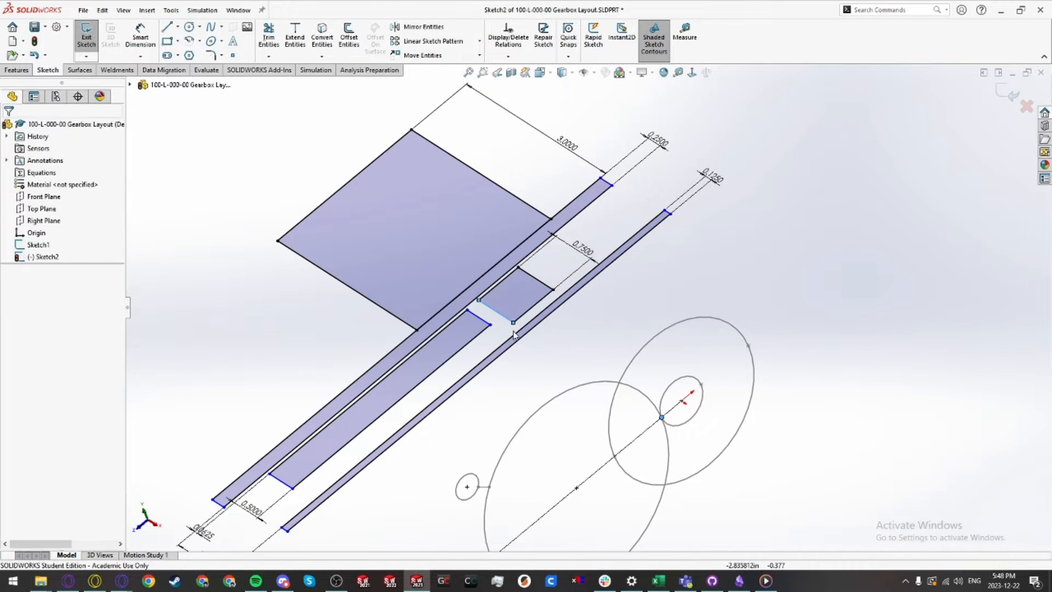
pyautogui.click(486, 326)
pyautogui.keyDown('ctrl'); pyautogui.click(661, 418); pyautogui.keyUp('ctrl')
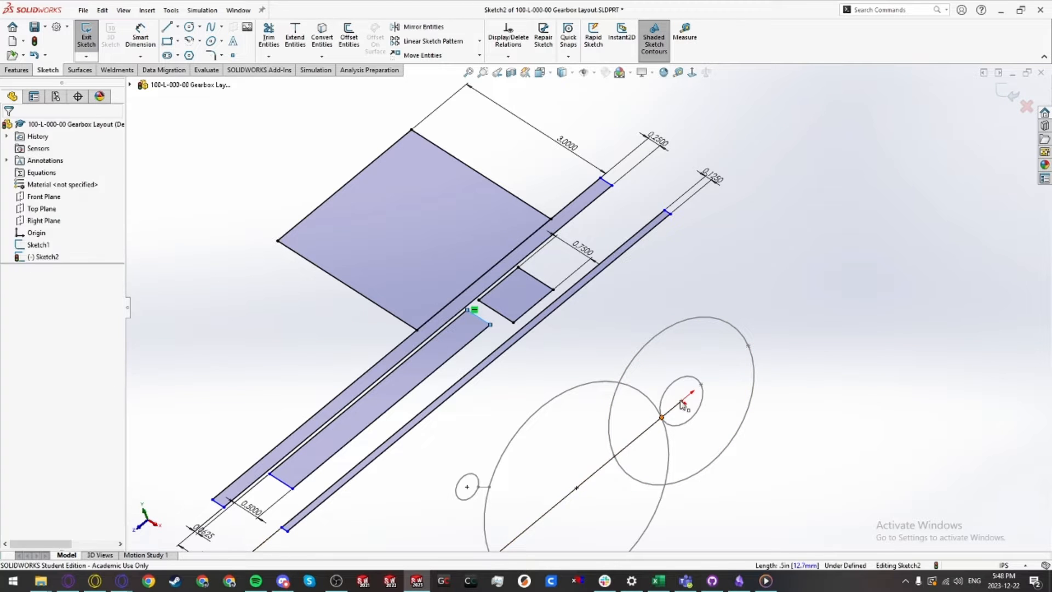
pyautogui.click(711, 375)
# Step: Make the long narrow strip's end edge coincident with the large gear circle's lower quadrant point
pyautogui.click(284, 483)
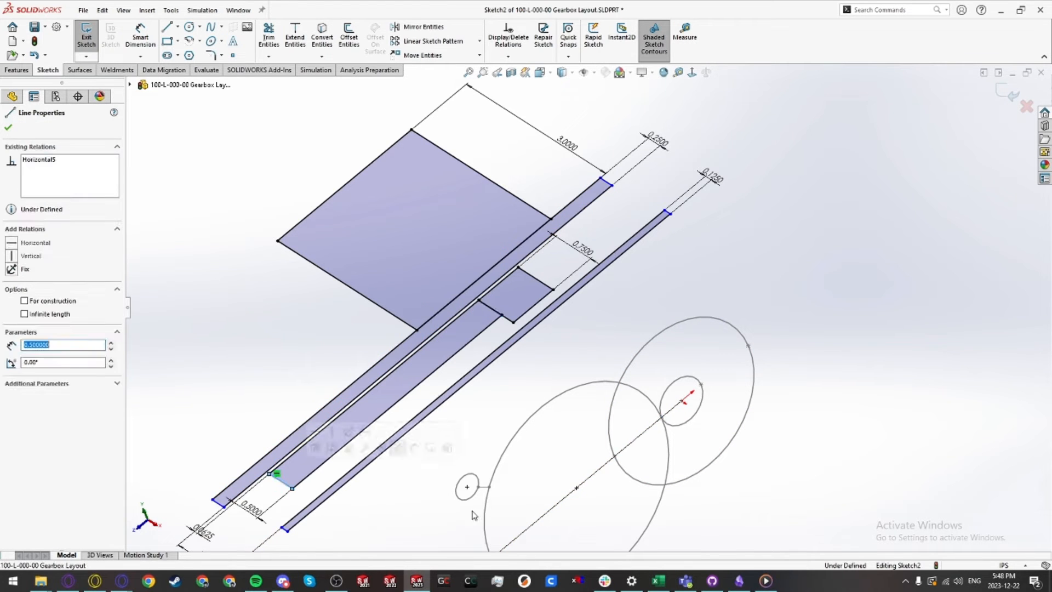
pyautogui.scroll(1, 485, 515)
pyautogui.keyDown('ctrl'); pyautogui.click(508, 516); pyautogui.keyUp('ctrl')
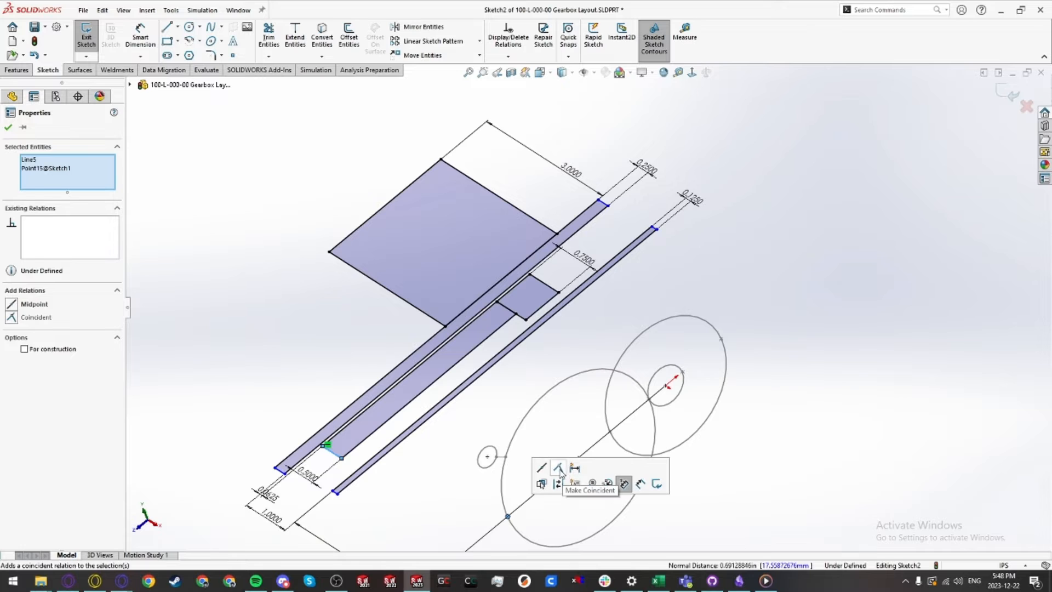
pyautogui.click(558, 469)
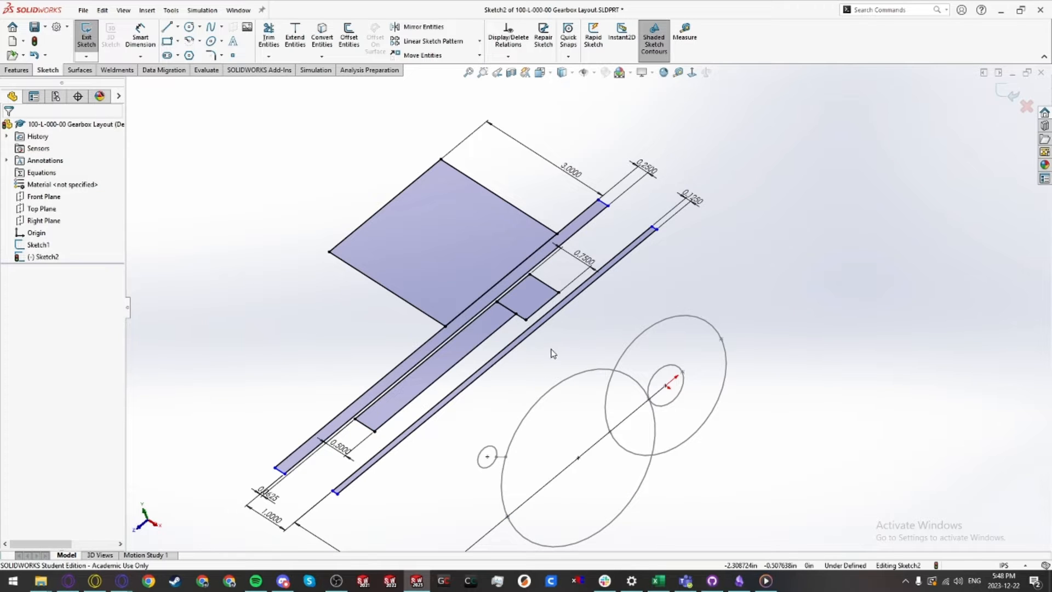
# Step: Drag the free ends of the shaft strips inward to shorten them
pyautogui.scroll(2, 551, 349)
pyautogui.moveTo(551, 350)
pyautogui.mouseDown(button='middle')
pyautogui.moveTo(559, 366)
pyautogui.moveTo(562, 351)
pyautogui.mouseUp(button='middle')
pyautogui.scroll(-2, 558, 329)
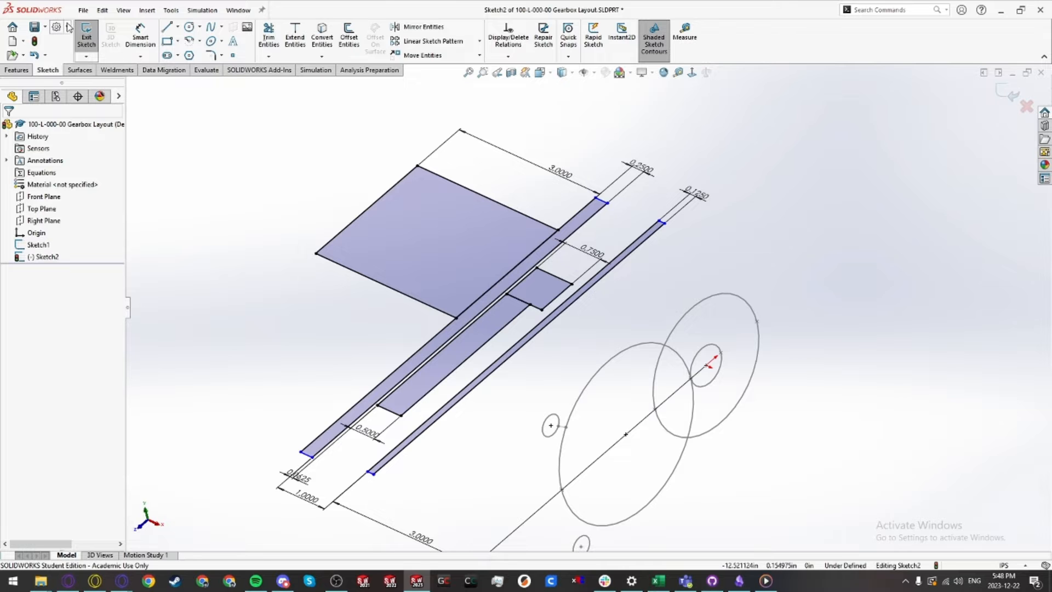
pyautogui.moveTo(388, 265); pyautogui.dragTo(436, 477, button='middle')
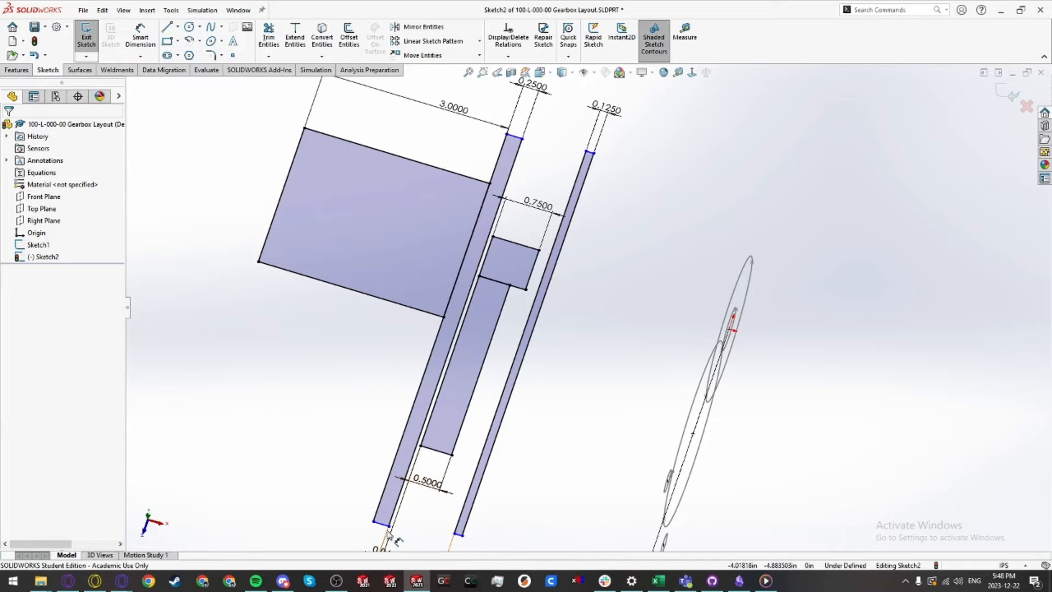
pyautogui.moveTo(389, 526); pyautogui.dragTo(411, 460)
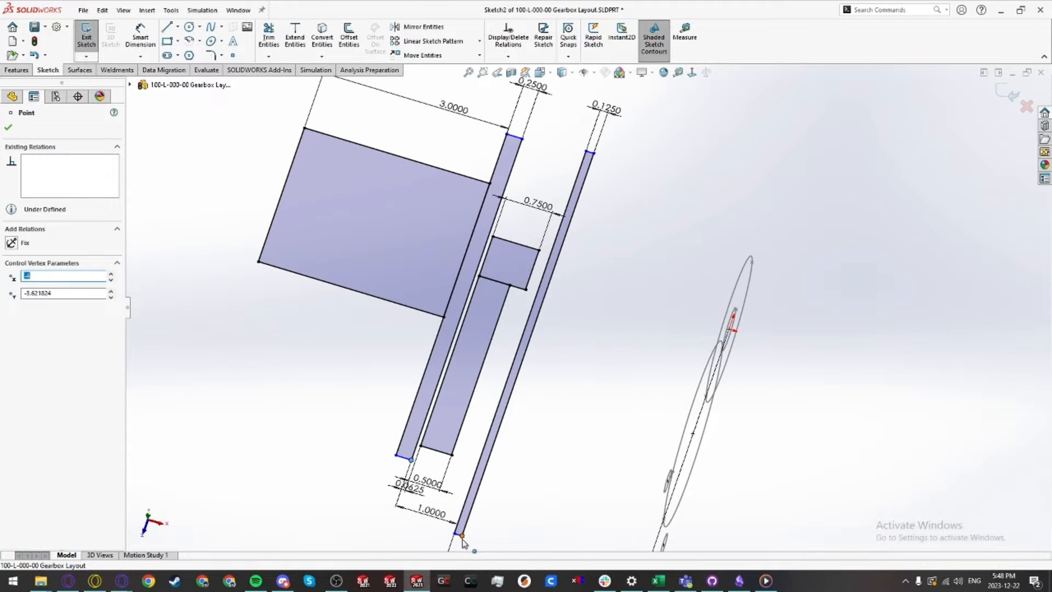
pyautogui.moveTo(463, 541); pyautogui.dragTo(477, 485)
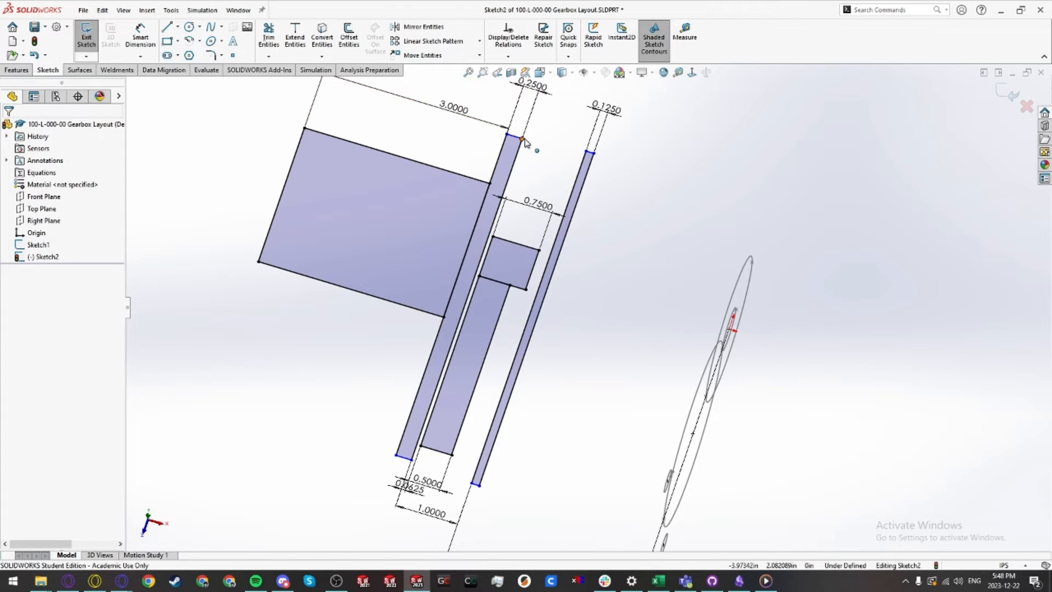
pyautogui.moveTo(523, 141); pyautogui.dragTo(509, 179)
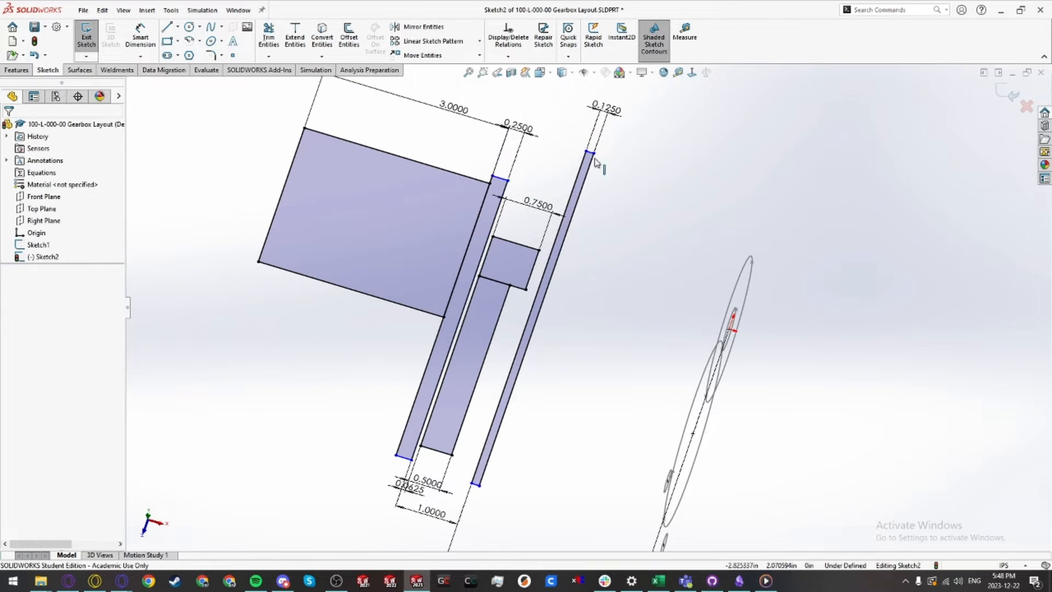
pyautogui.moveTo(596, 168); pyautogui.dragTo(594, 203)
# Step: Inspect the strips' end points from several view angles to check which are still free
pyautogui.scroll(3, 614, 381)
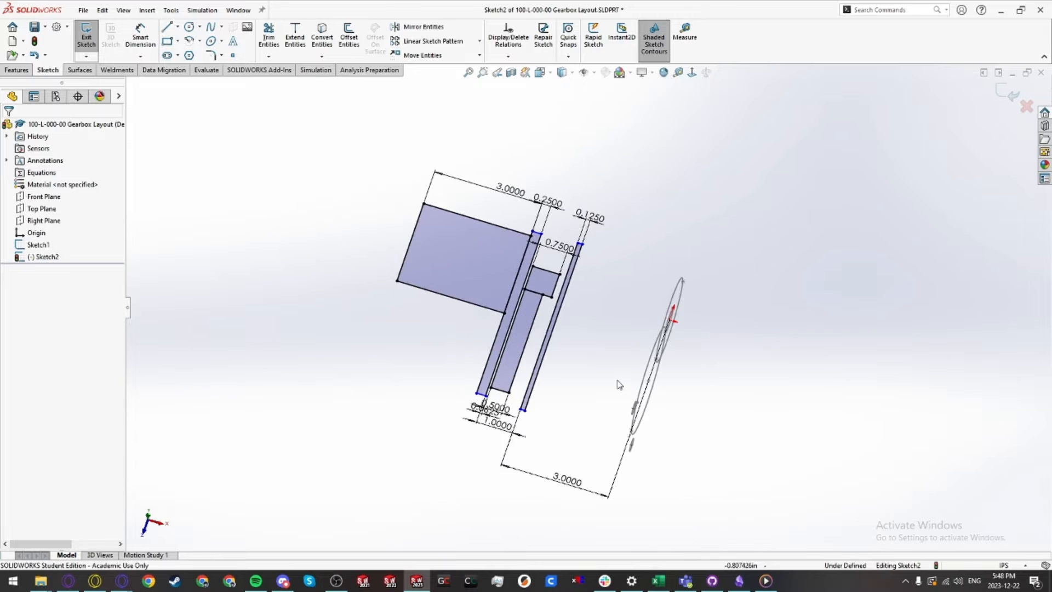
pyautogui.moveTo(616, 382)
pyautogui.mouseDown(button='middle')
pyautogui.moveTo(596, 270)
pyautogui.moveTo(593, 331)
pyautogui.mouseUp(button='middle')
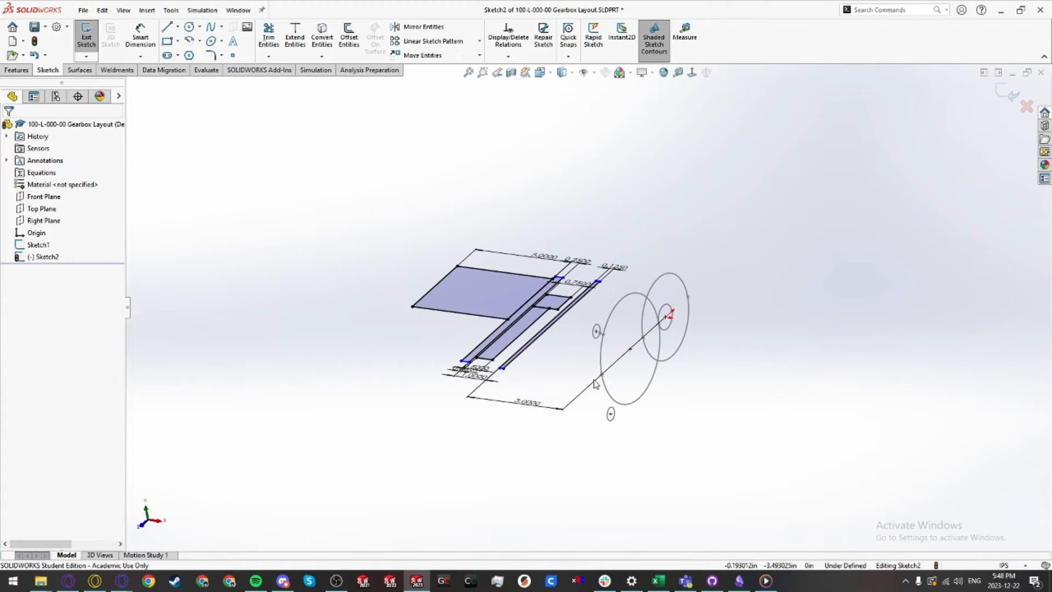
pyautogui.scroll(-3, 635, 265)
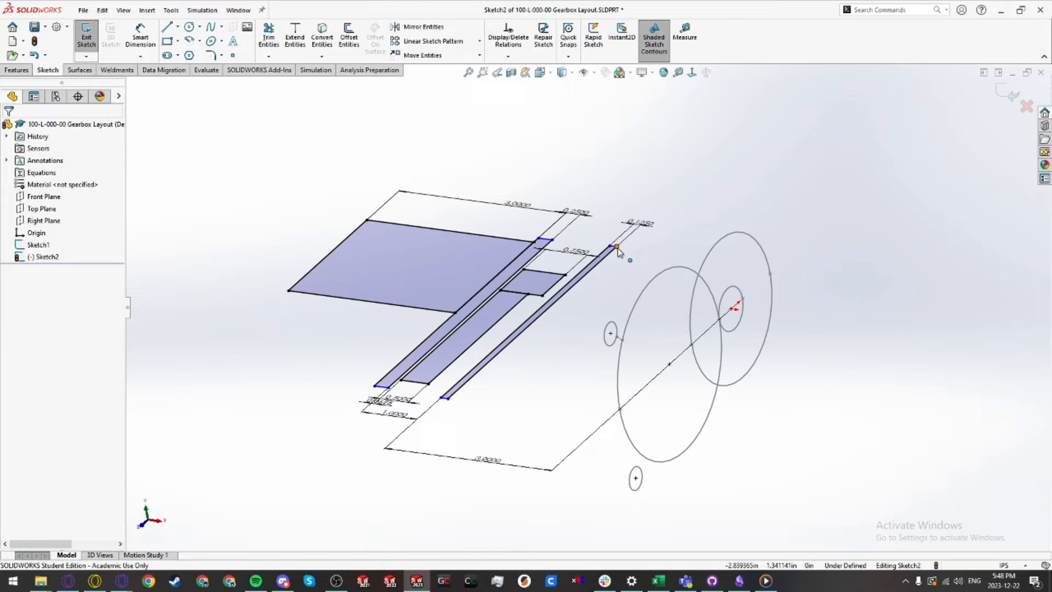
pyautogui.click(616, 248)
pyautogui.moveTo(631, 255); pyautogui.dragTo(630, 256)
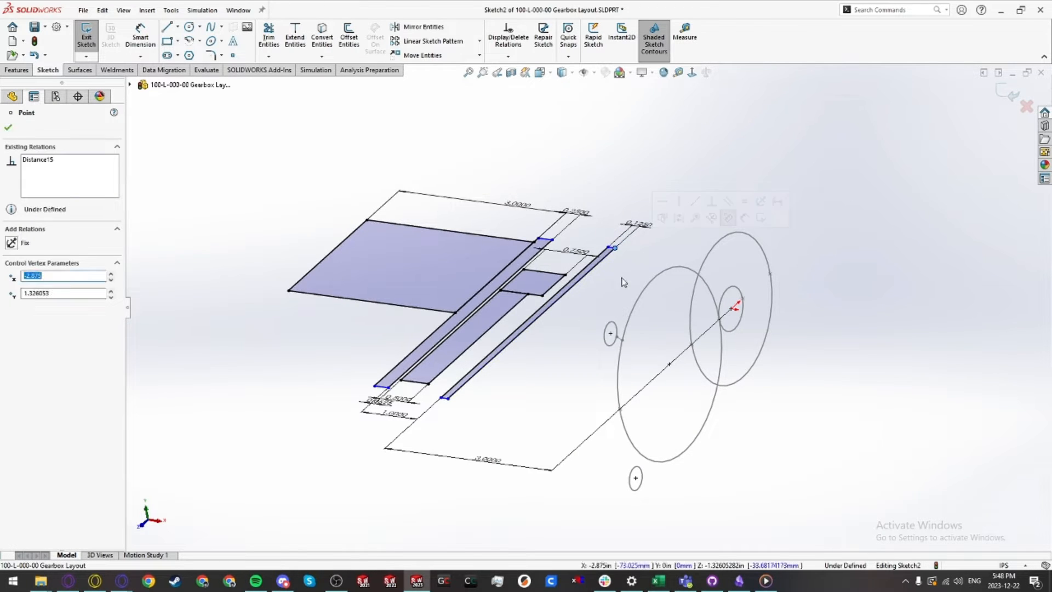
pyautogui.click(612, 277)
pyautogui.scroll(3, 585, 332)
pyautogui.moveTo(584, 333); pyautogui.dragTo(597, 448, button='middle')
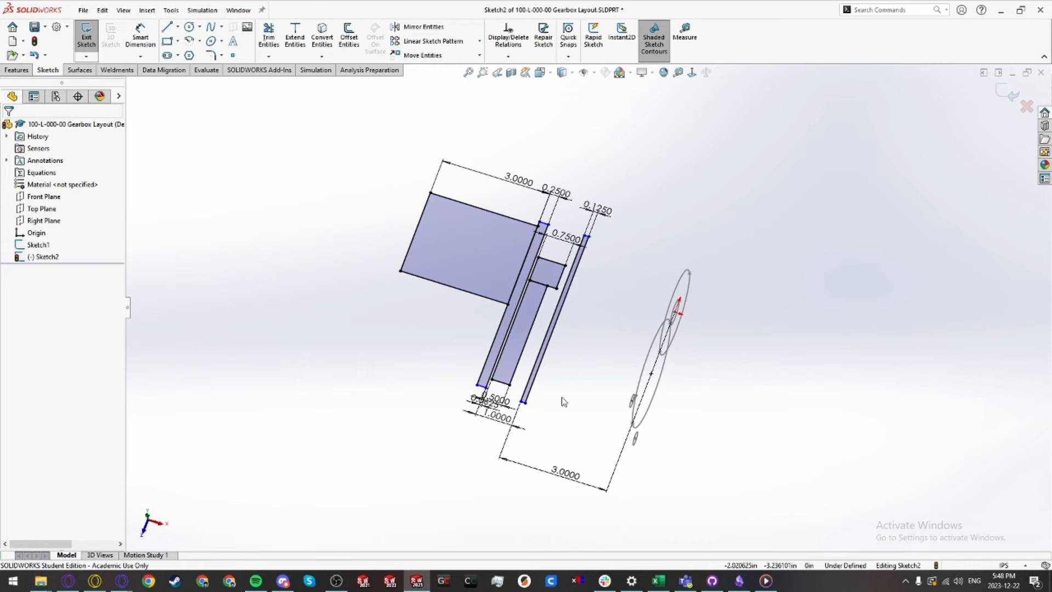
pyautogui.scroll(-2, 563, 399)
pyautogui.click(513, 396)
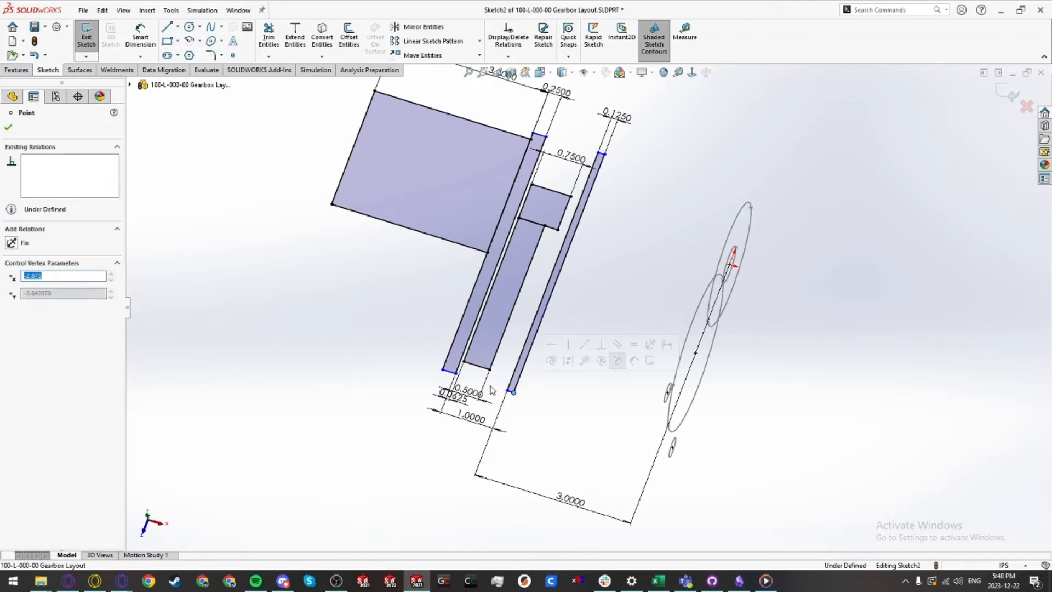
pyautogui.moveTo(446, 366); pyautogui.dragTo(444, 368)
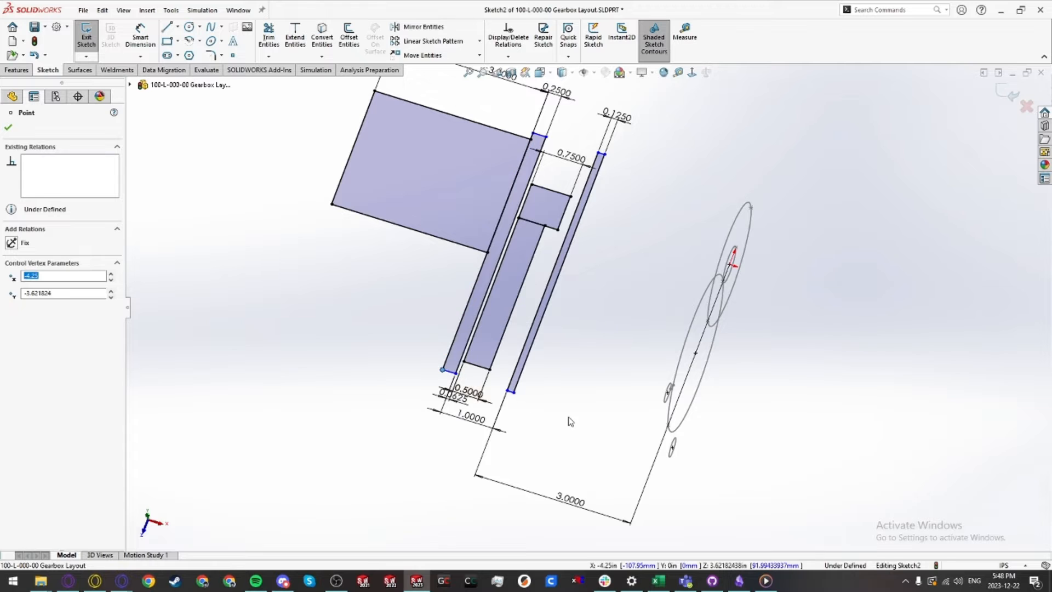
pyautogui.click(571, 422)
pyautogui.moveTo(570, 420)
pyautogui.mouseDown(button='middle')
pyautogui.moveTo(563, 272)
pyautogui.moveTo(494, 280)
pyautogui.moveTo(494, 290)
pyautogui.mouseUp(button='middle')
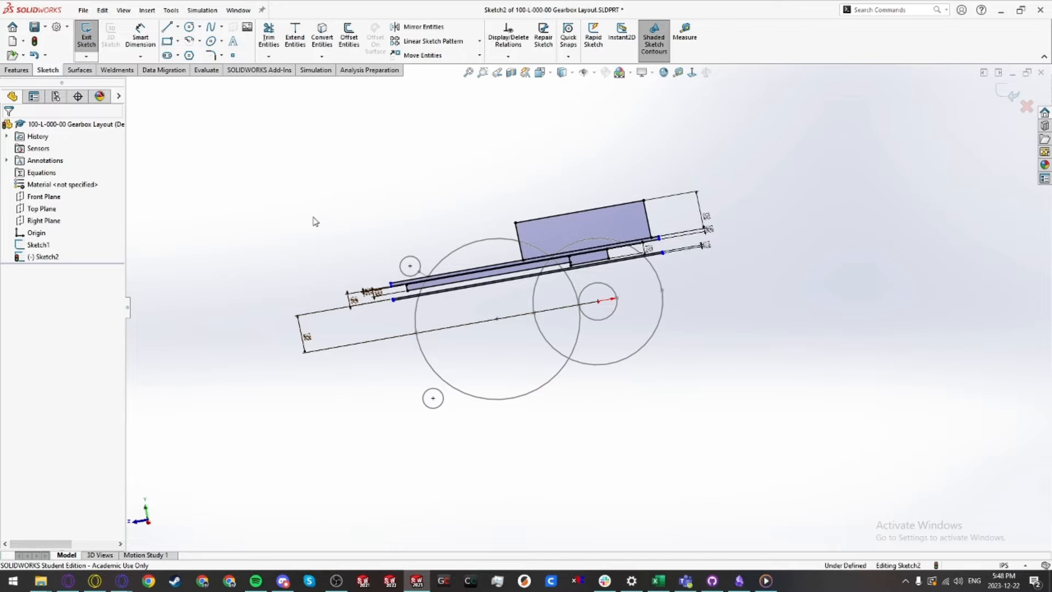
# Step: Exit Sketch2
pyautogui.click(87, 37)
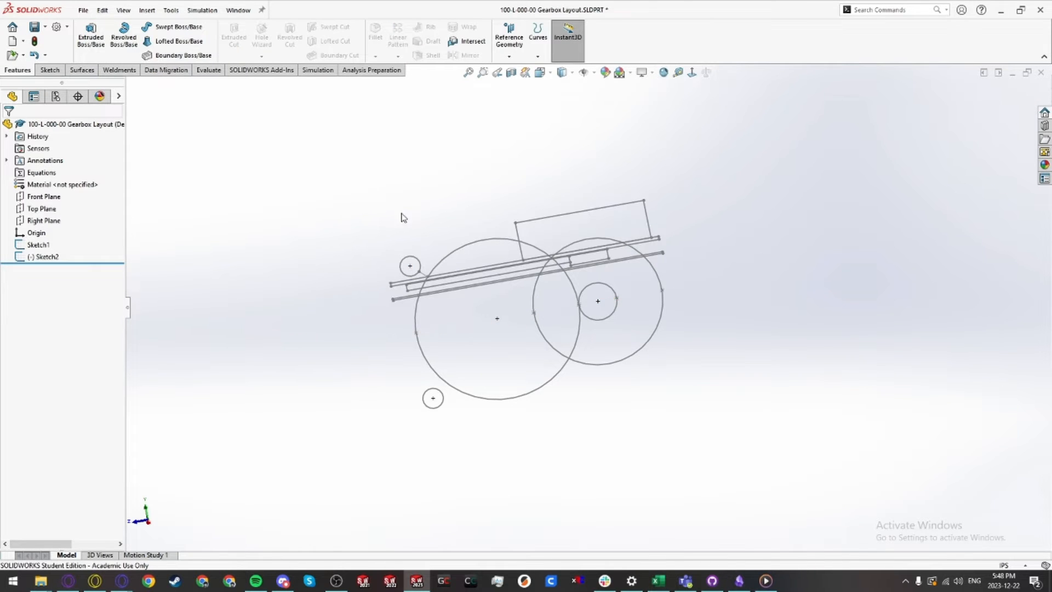
pyautogui.scroll(3, 574, 315)
pyautogui.moveTo(565, 303); pyautogui.dragTo(574, 283, button='middle')
pyautogui.scroll(-3, 555, 335)
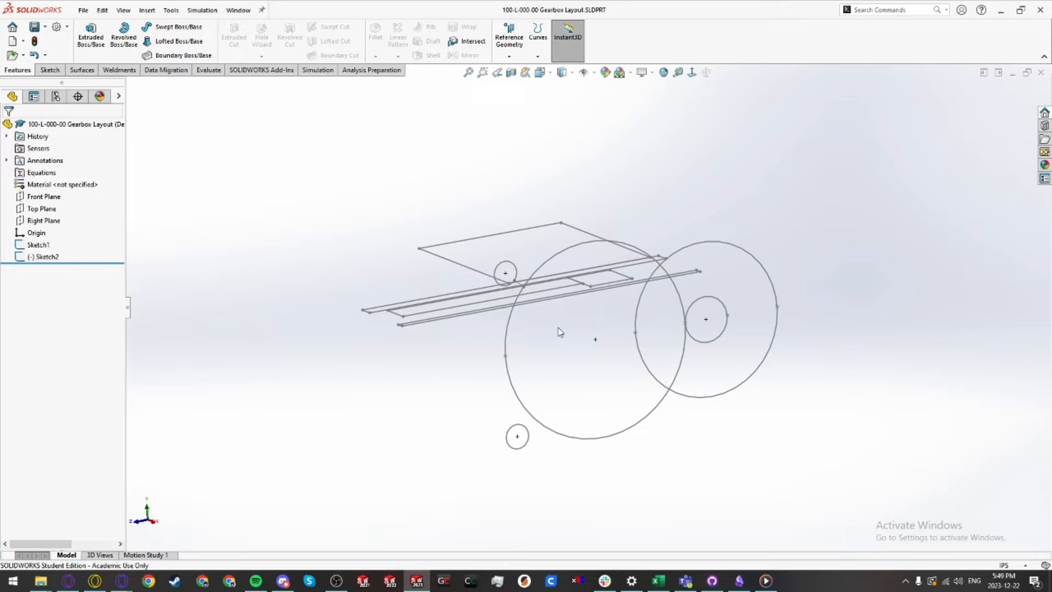
# Step: Create a new part and insert the 100-L-000-00 Gearbox Layout part into it at the origin
pyautogui.hotkey('ctrl', 'n')
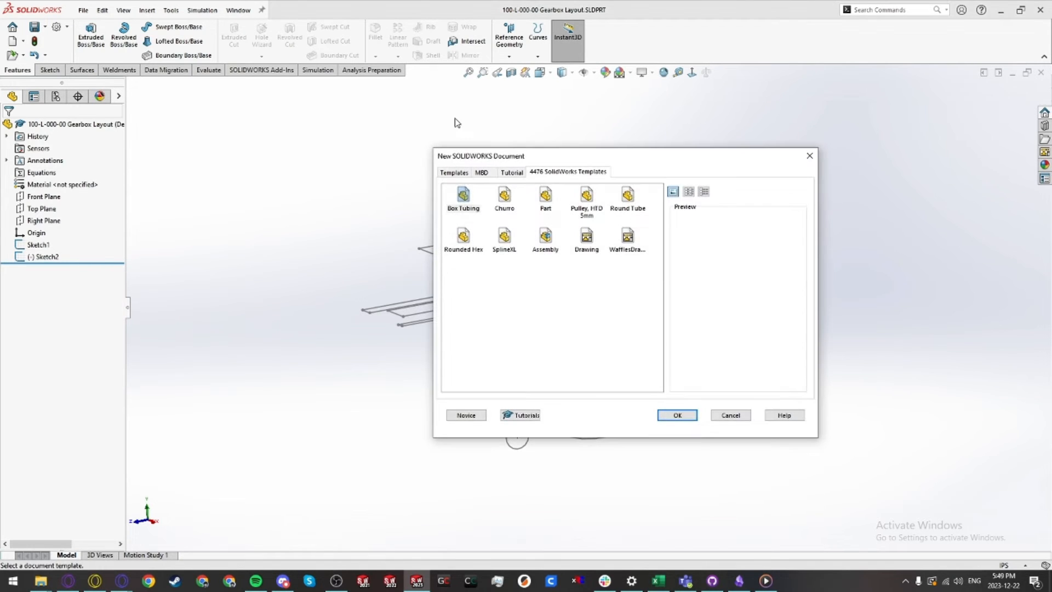
pyautogui.doubleClick(542, 202)
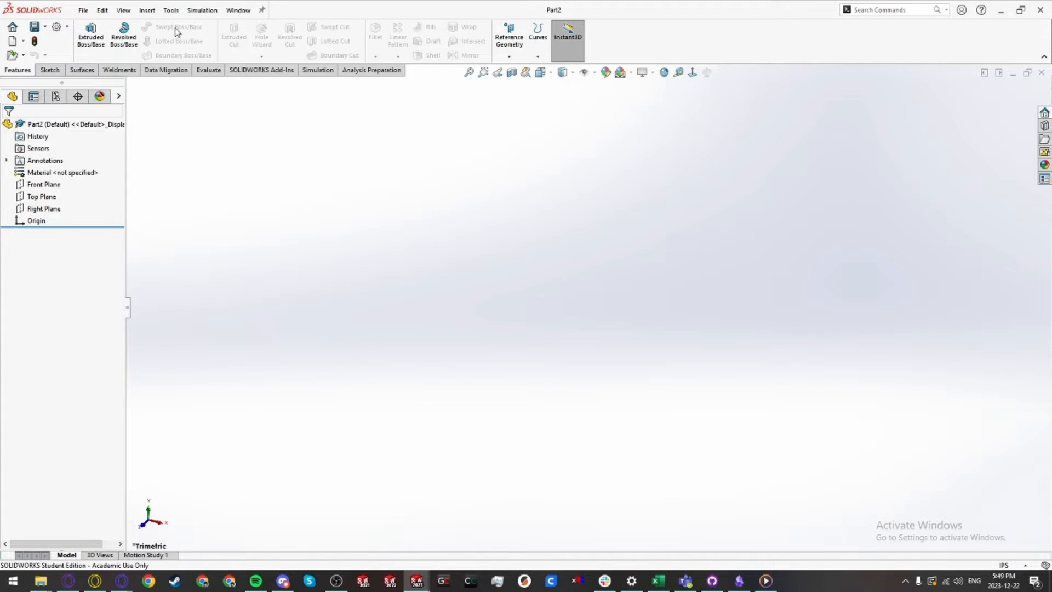
pyautogui.click(146, 11)
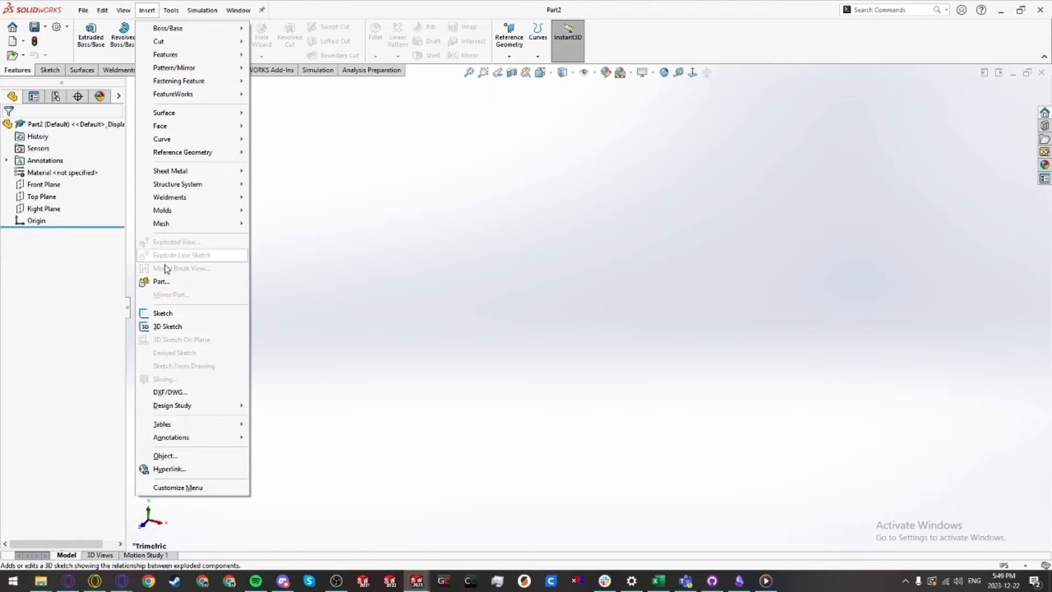
pyautogui.click(162, 285)
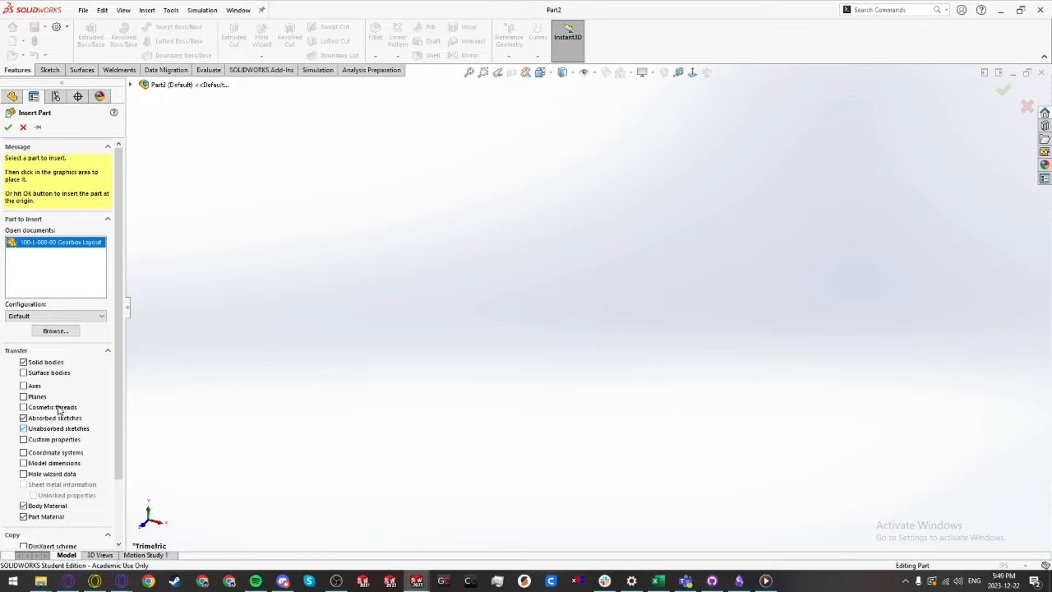
pyautogui.click(7, 129)
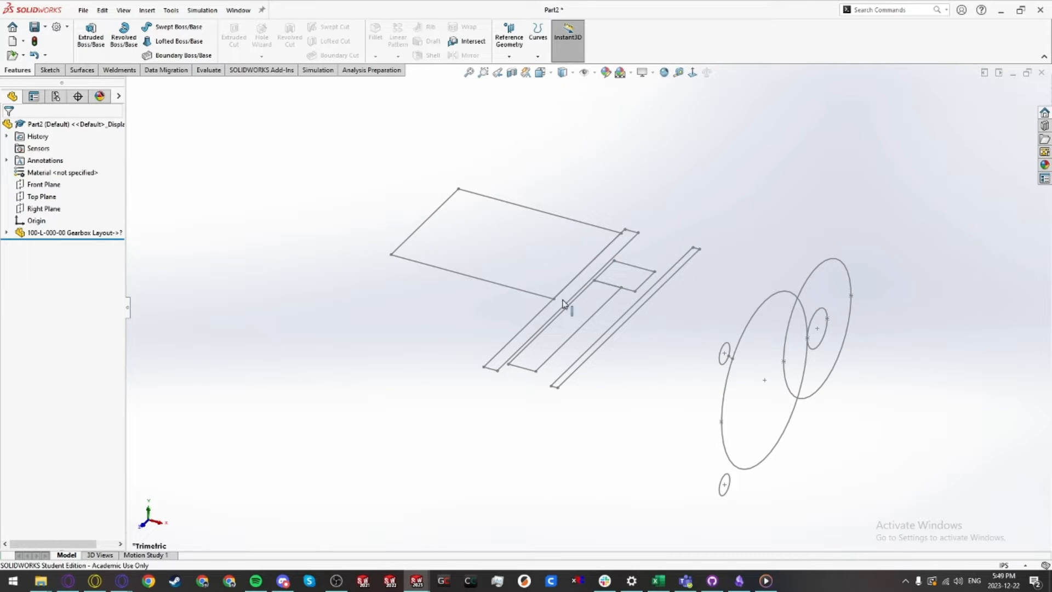
# Step: Open a new sketch on the new part's Right Plane, viewing it normal to the gear circles
pyautogui.scroll(3, 564, 303)
pyautogui.moveTo(593, 386); pyautogui.dragTo(564, 309, button='middle')
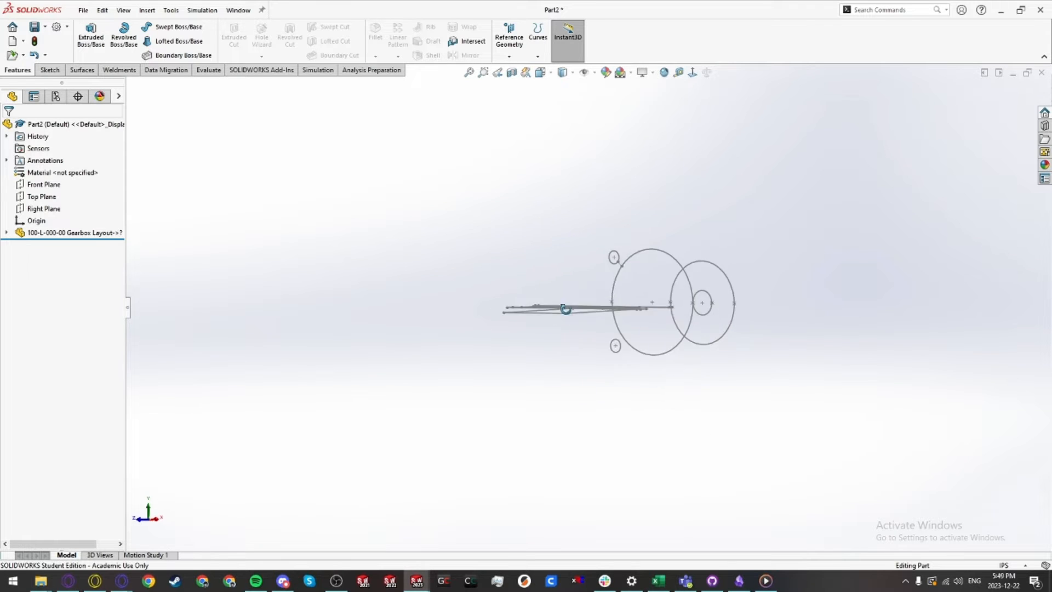
pyautogui.hotkey('ctrl', '8')
pyautogui.scroll(-3, 587, 327)
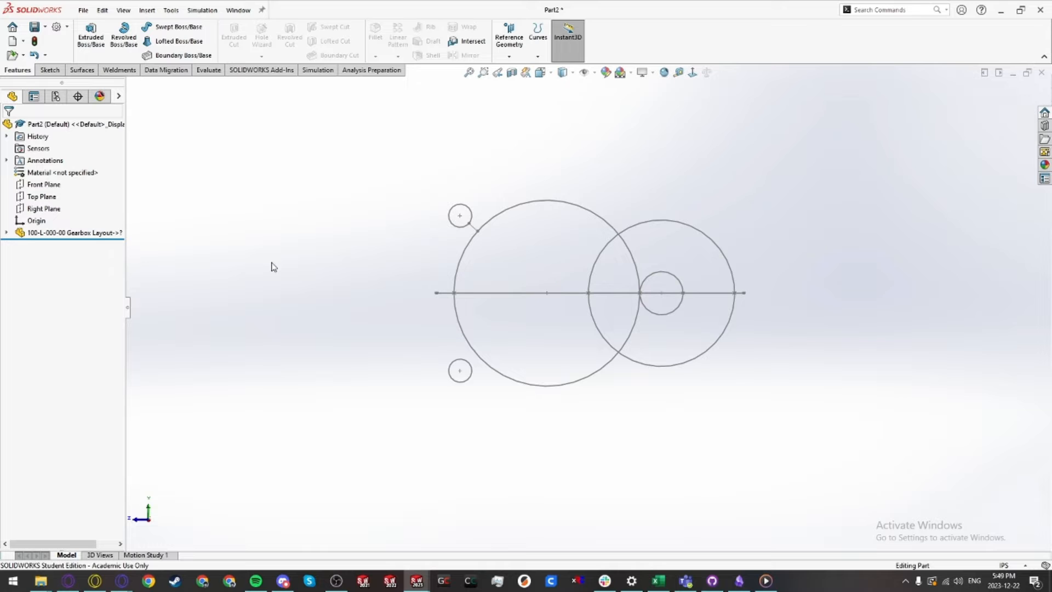
pyautogui.click(55, 211)
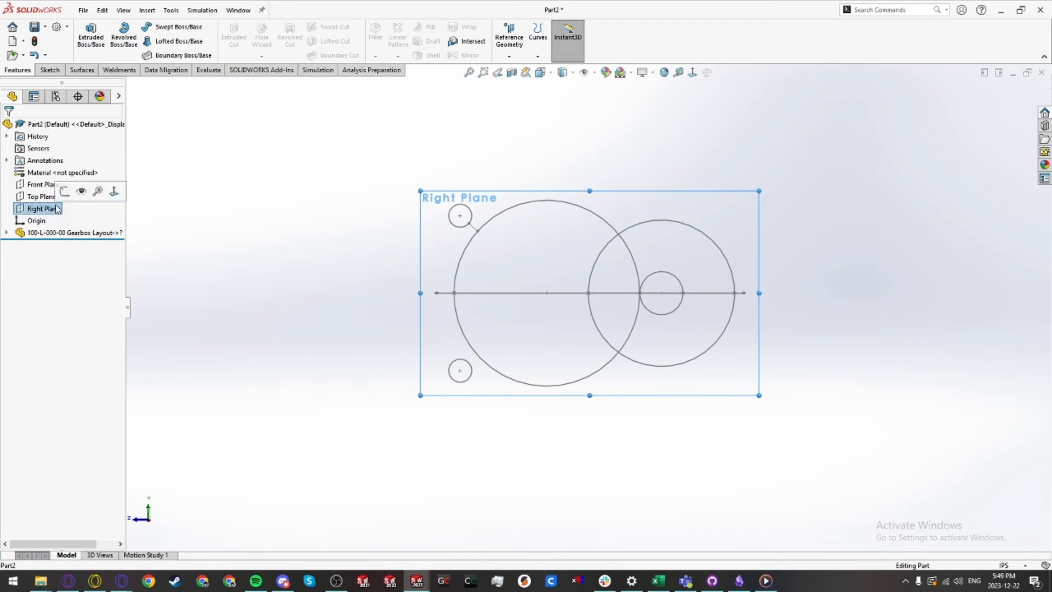
pyautogui.click(64, 192)
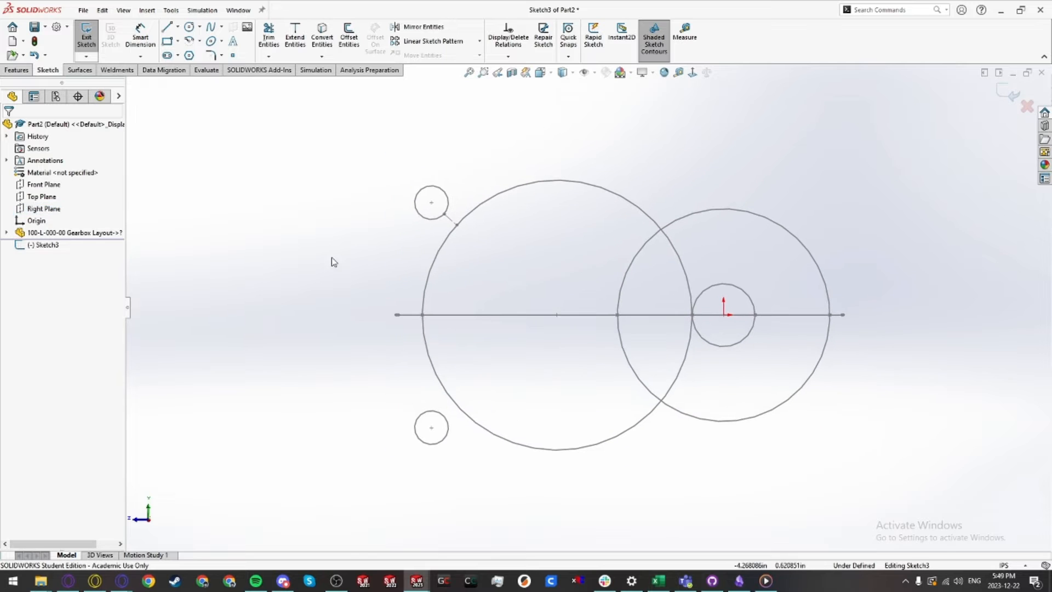
# Step: Sketch a vertical line left of the large gear and continue the outline with tangent arcs and lines over the top and around the right gear
pyautogui.press('l')
pyautogui.click(403, 425)
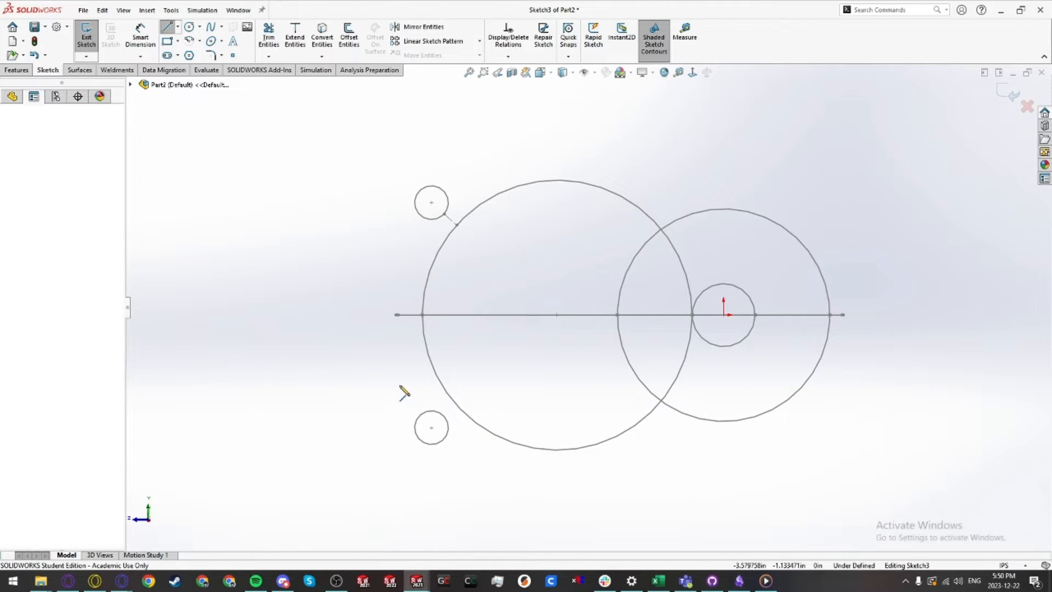
pyautogui.click(403, 201)
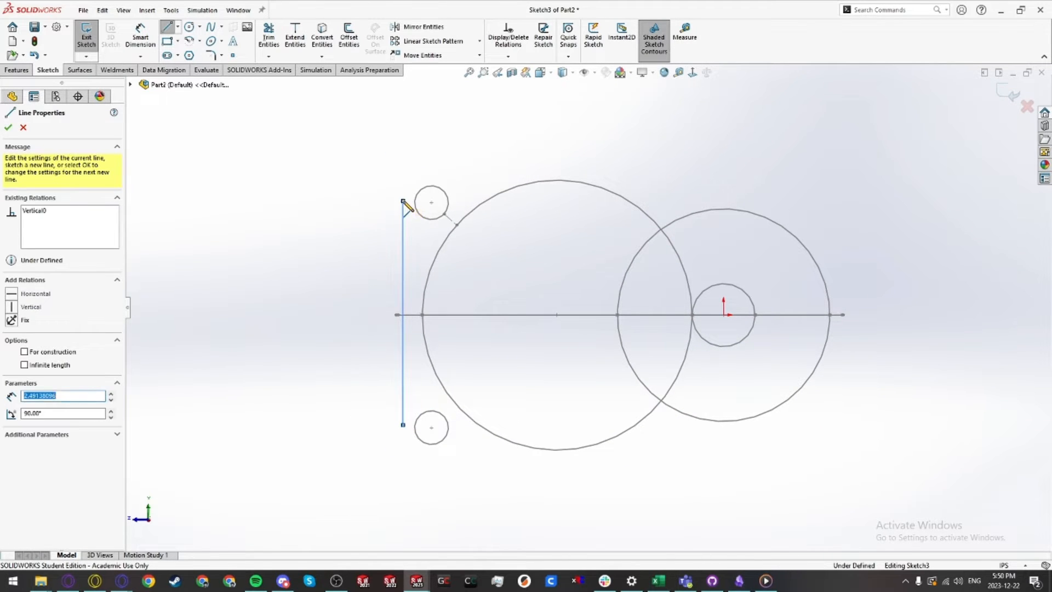
pyautogui.click(445, 154)
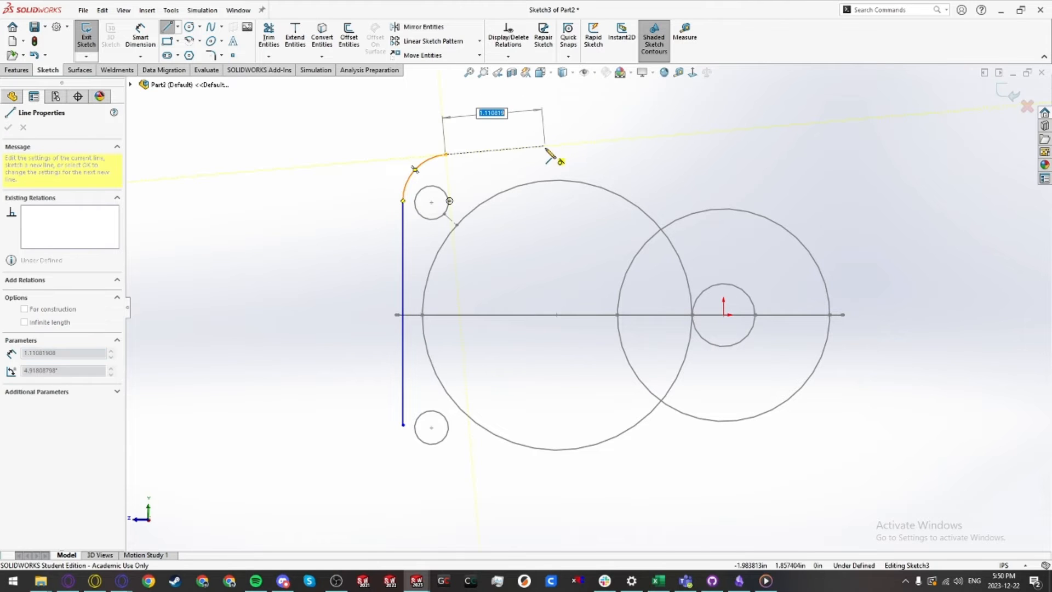
pyautogui.click(546, 146)
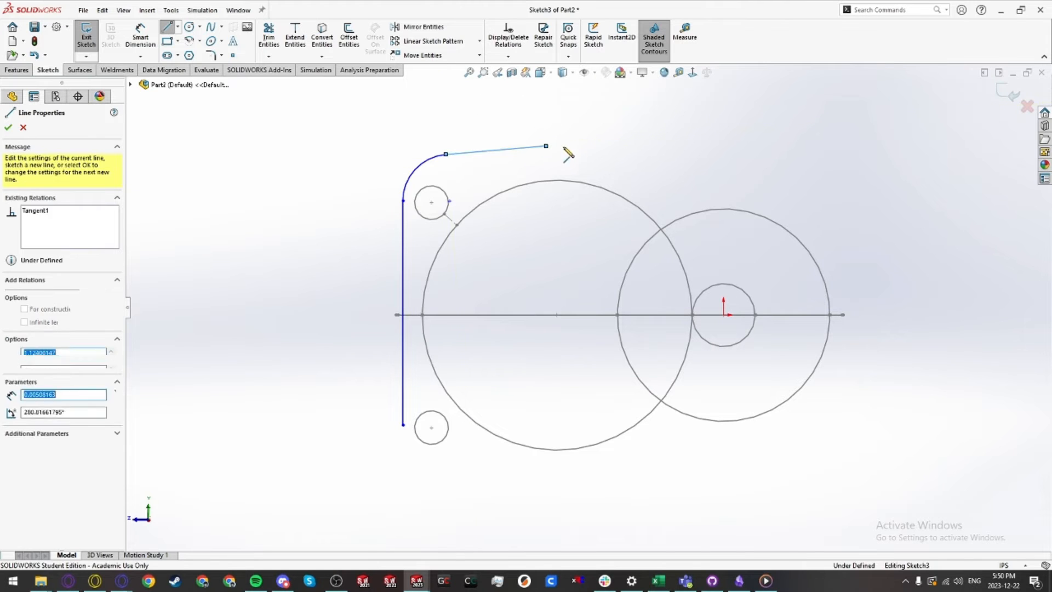
pyautogui.click(639, 152)
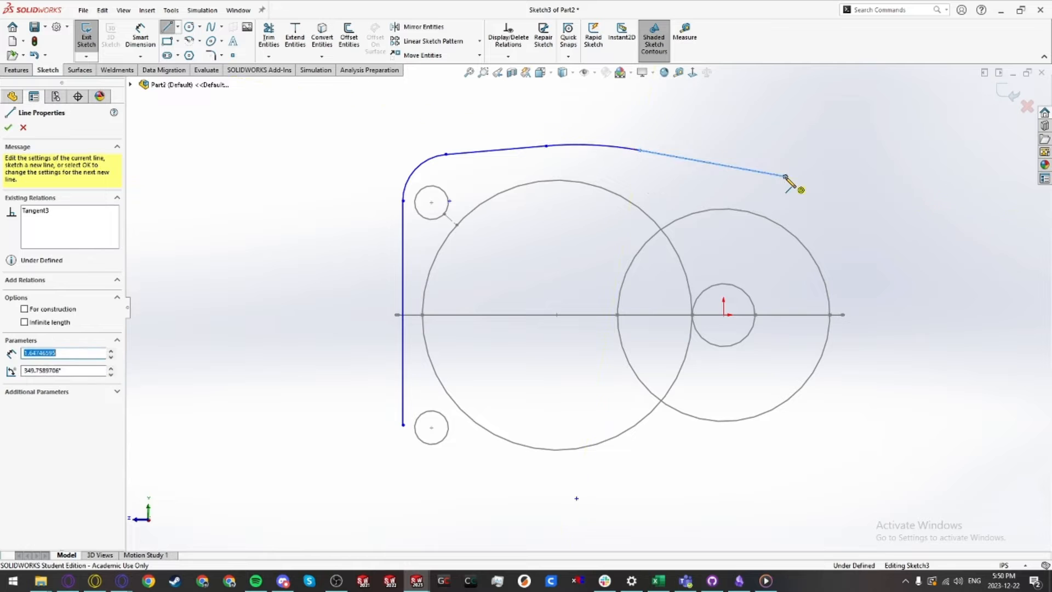
pyautogui.click(786, 177)
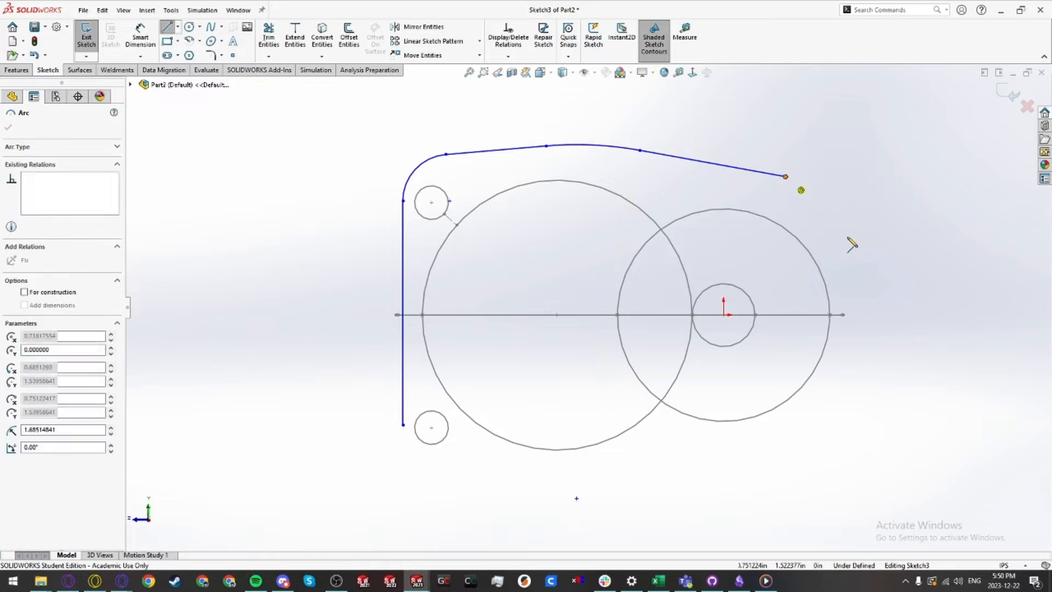
pyautogui.click(846, 430)
# Step: Continue the outline along the bottom with lines and tangent arcs, closing it at the vertical line's lower end
pyautogui.click(772, 488)
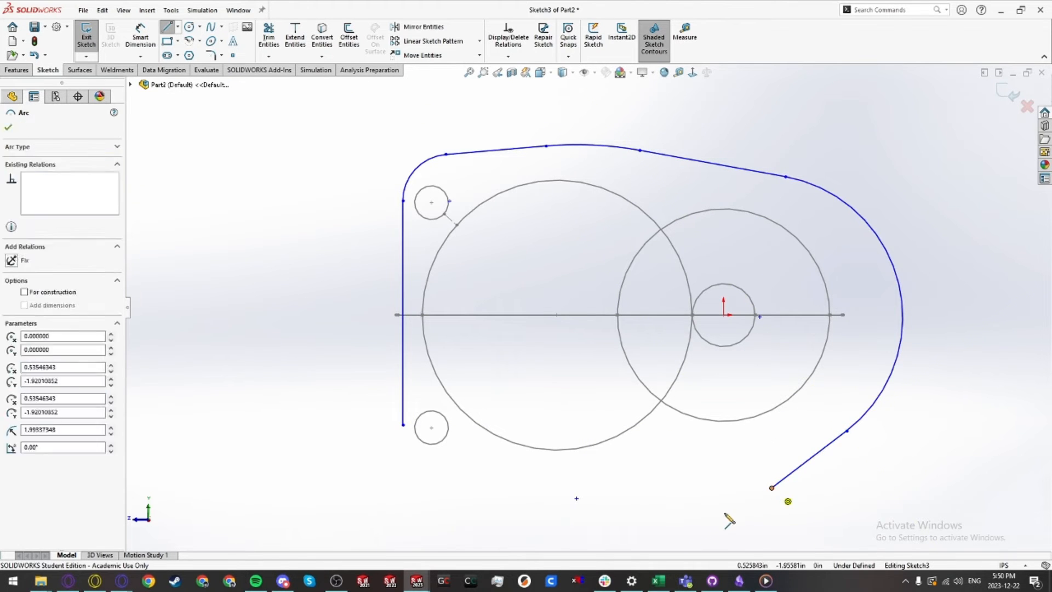
pyautogui.click(652, 541)
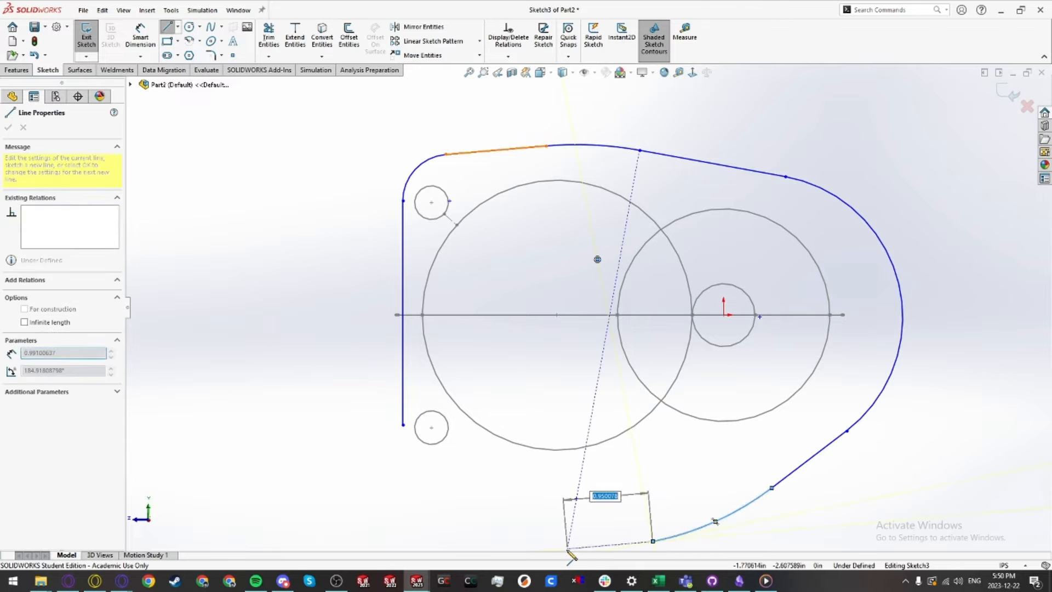
pyautogui.scroll(3, 603, 545)
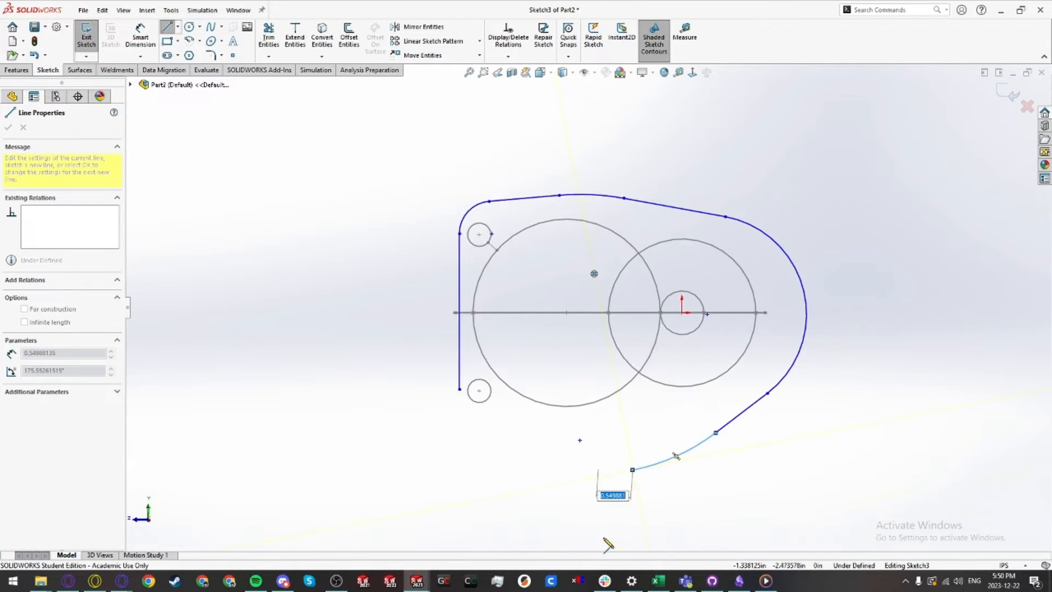
pyautogui.click(551, 457)
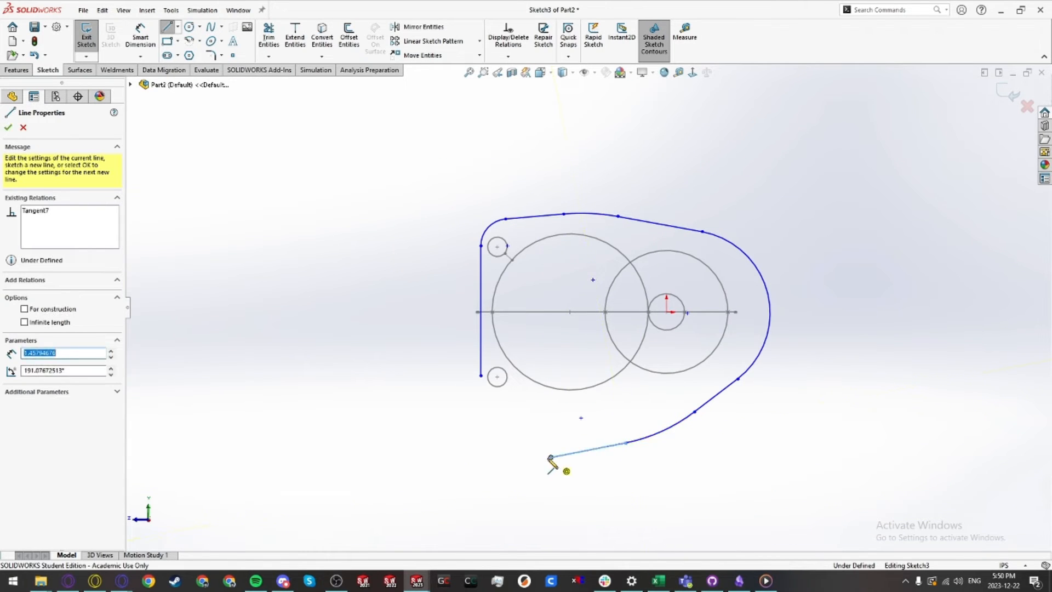
pyautogui.click(481, 377)
pyautogui.press('Escape')
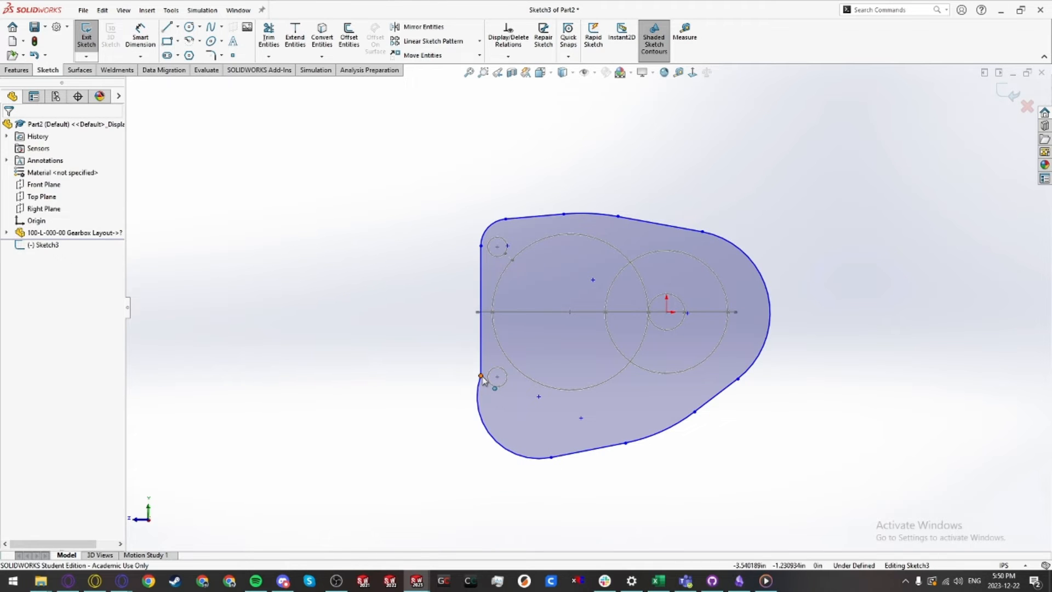
# Step: Make the top-left corner arc concentric with the upper small circle
pyautogui.click(481, 376)
pyautogui.click(517, 323)
pyautogui.click(474, 329)
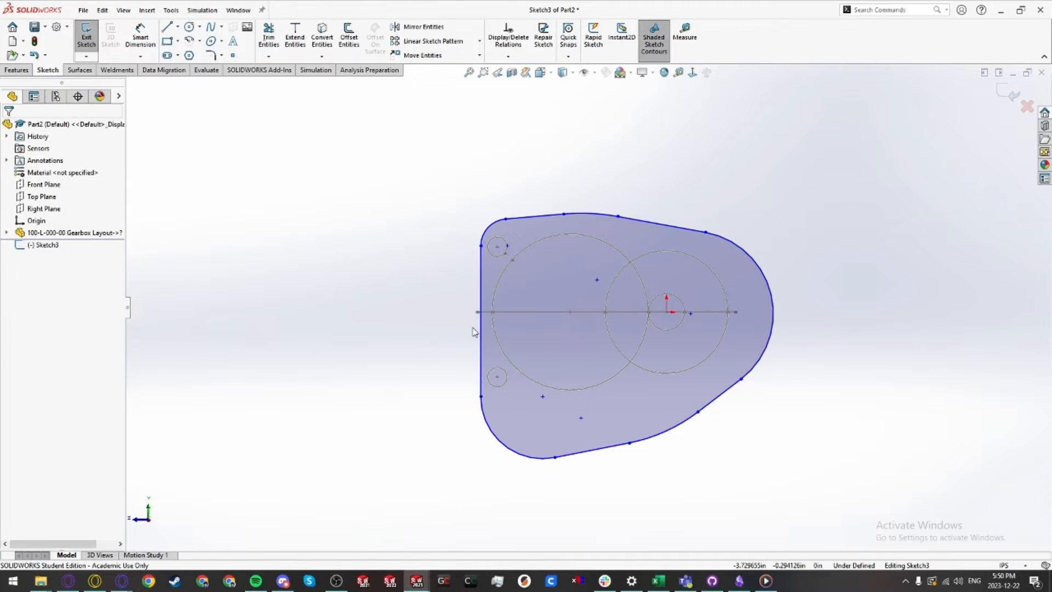
pyautogui.click(494, 229)
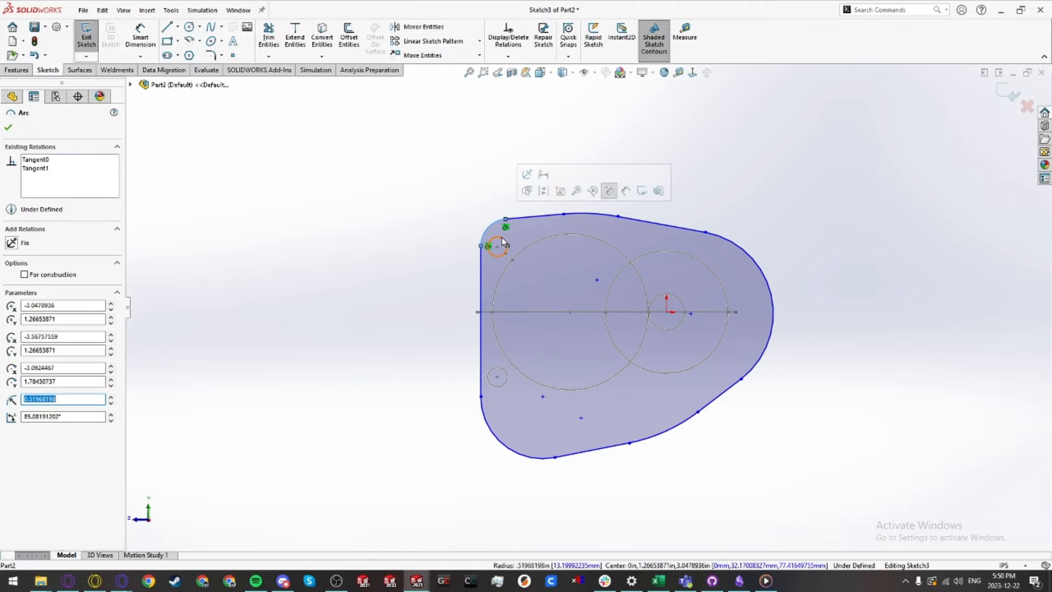
pyautogui.keyDown('ctrl'); pyautogui.click(536, 218); pyautogui.keyUp('ctrl')
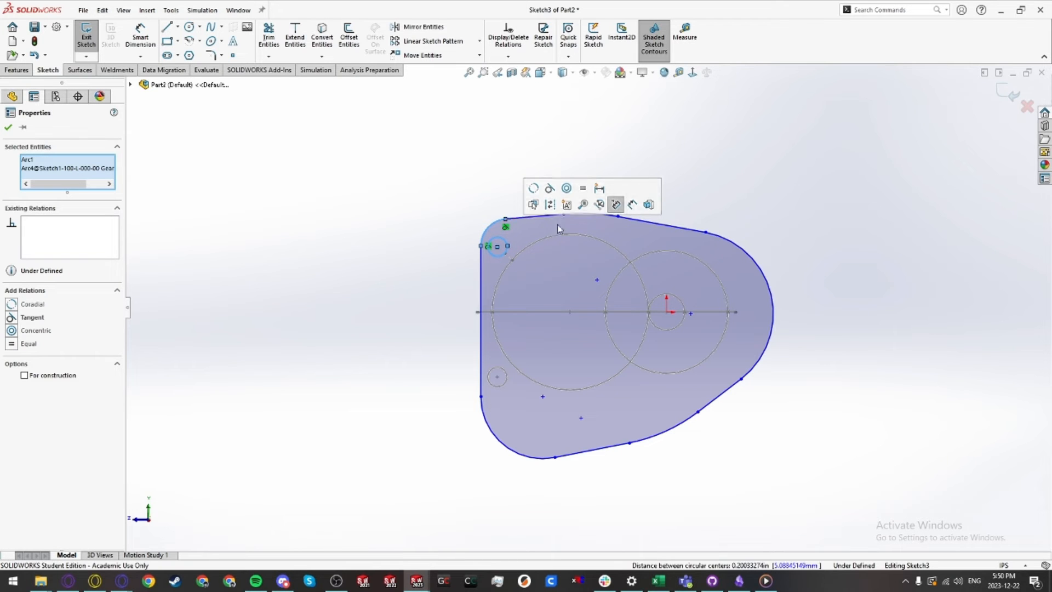
pyautogui.click(567, 189)
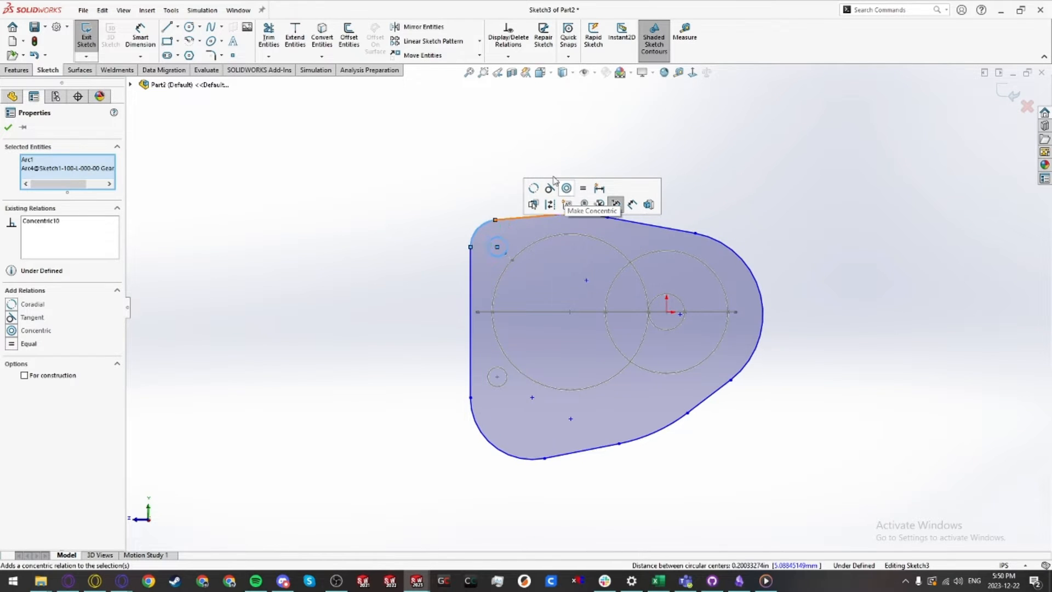
# Step: Make the top and bottom outline arcs concentric with the large gear circle
pyautogui.click(584, 215)
pyautogui.keyDown('ctrl'); pyautogui.click(598, 244); pyautogui.keyUp('ctrl')
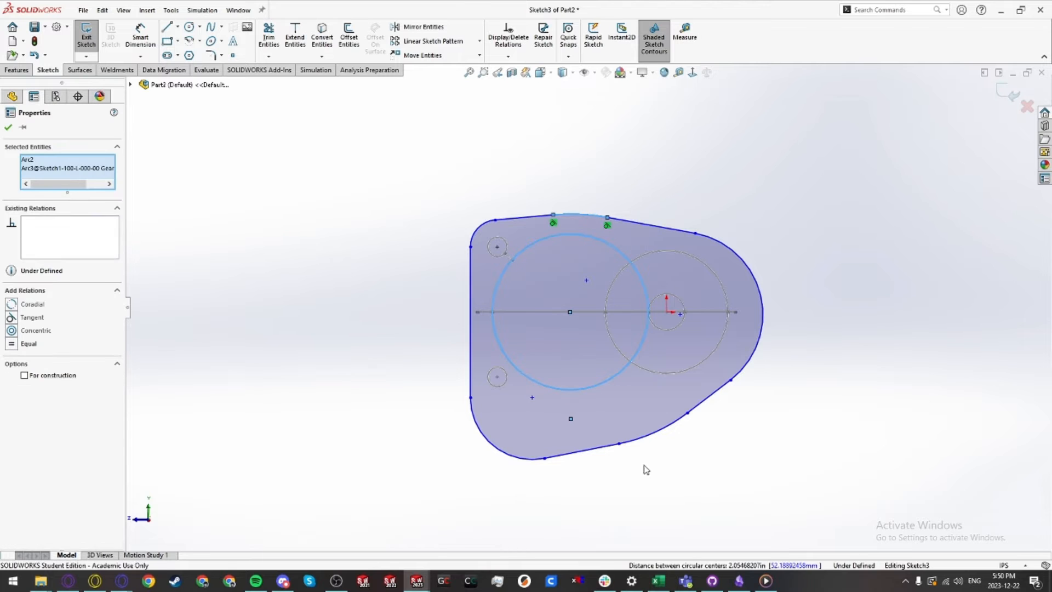
pyautogui.keyDown('ctrl'); pyautogui.click(650, 436); pyautogui.keyUp('ctrl')
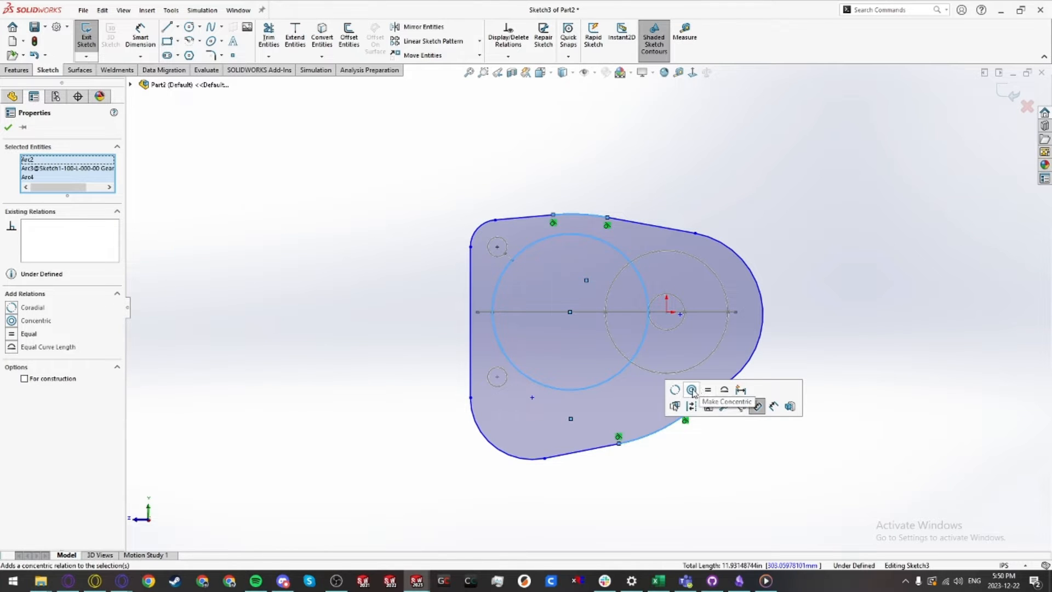
pyautogui.click(692, 389)
# Step: Make the right-hand outline arc concentric with the gear circle at the origin
pyautogui.click(666, 450)
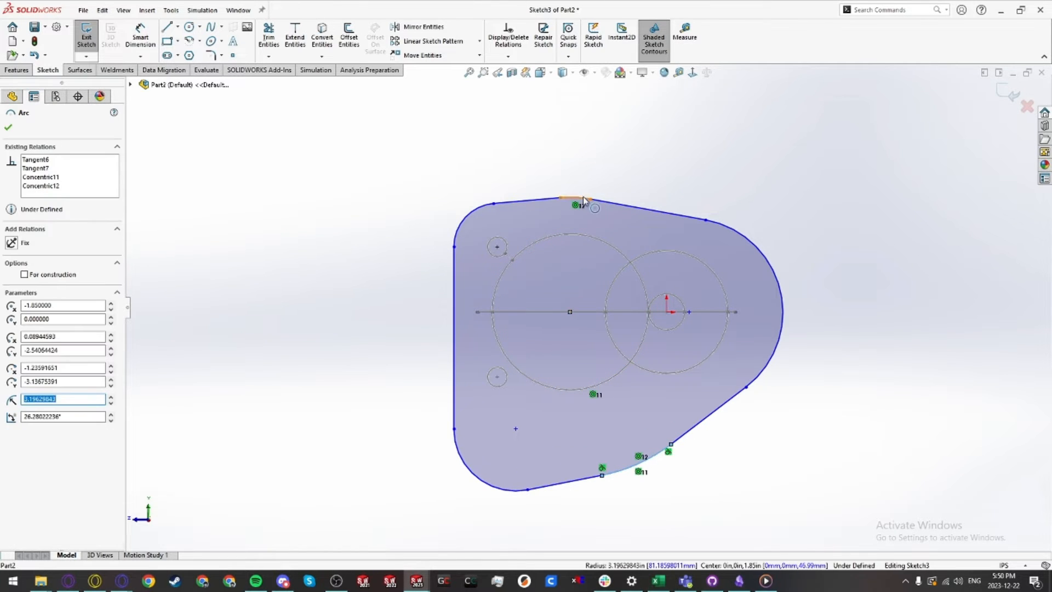
pyautogui.keyDown('ctrl'); pyautogui.click(583, 198); pyautogui.keyUp('ctrl')
pyautogui.click(663, 151)
pyautogui.click(799, 402)
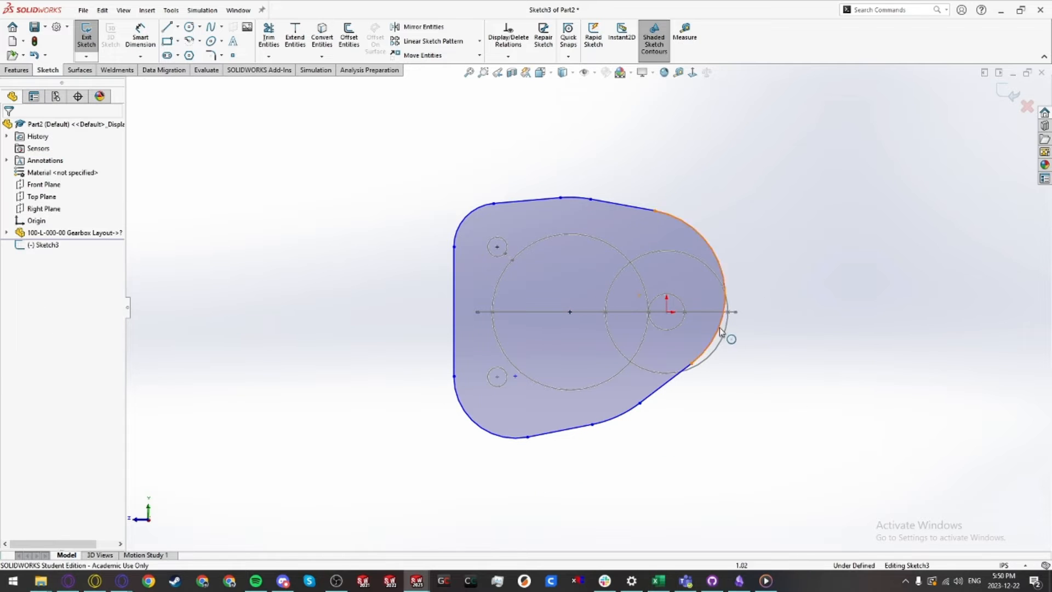
pyautogui.click(725, 281)
pyautogui.keyDown('ctrl'); pyautogui.click(725, 281); pyautogui.keyUp('ctrl')
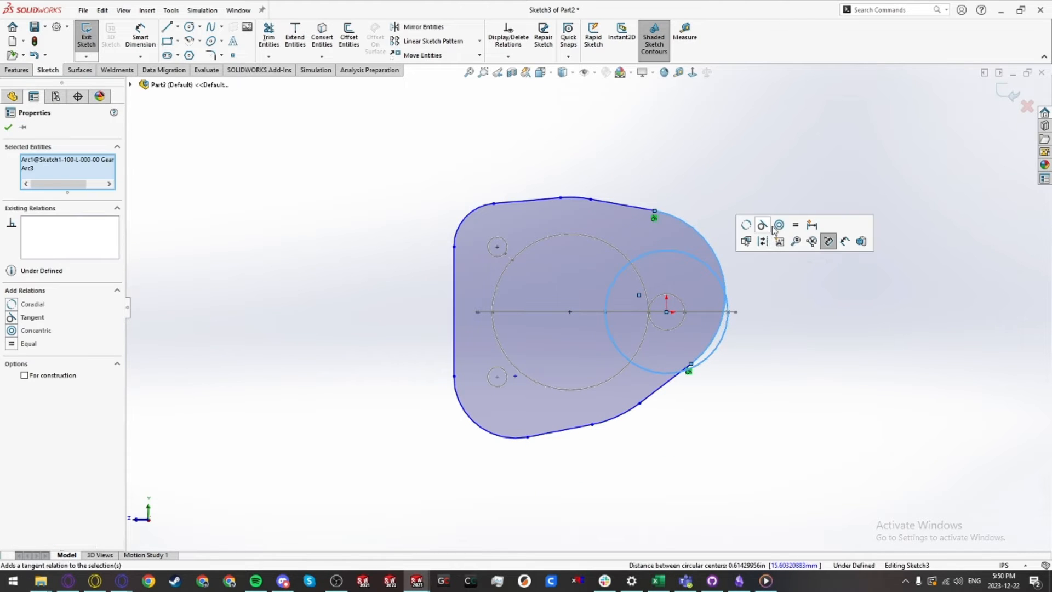
pyautogui.click(778, 225)
# Step: Make the lower-left corner arc concentric with the lower small circle
pyautogui.click(775, 436)
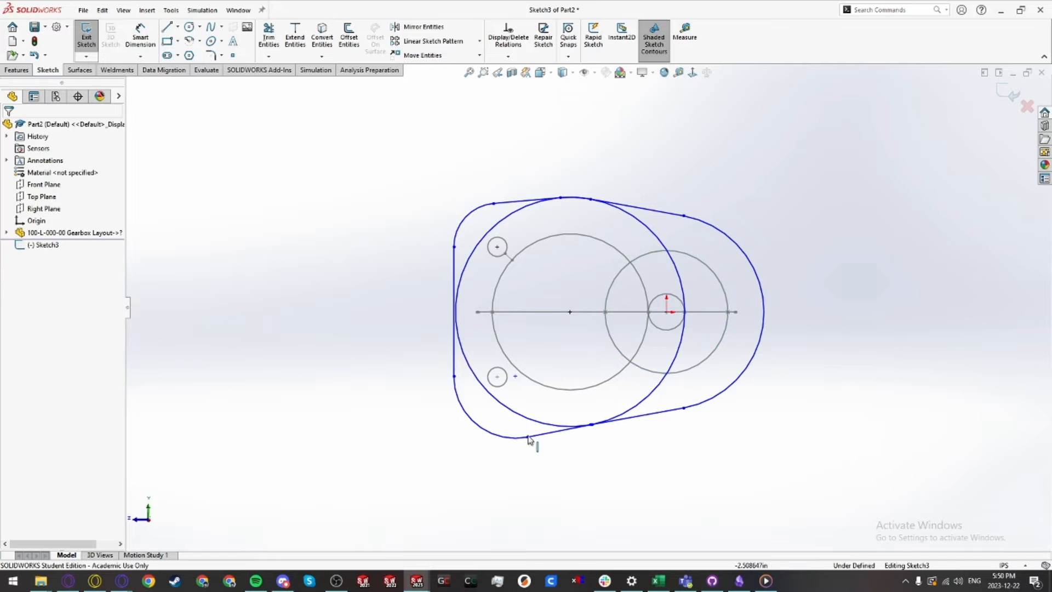
pyautogui.click(478, 430)
pyautogui.keyDown('ctrl'); pyautogui.click(489, 393); pyautogui.keyUp('ctrl')
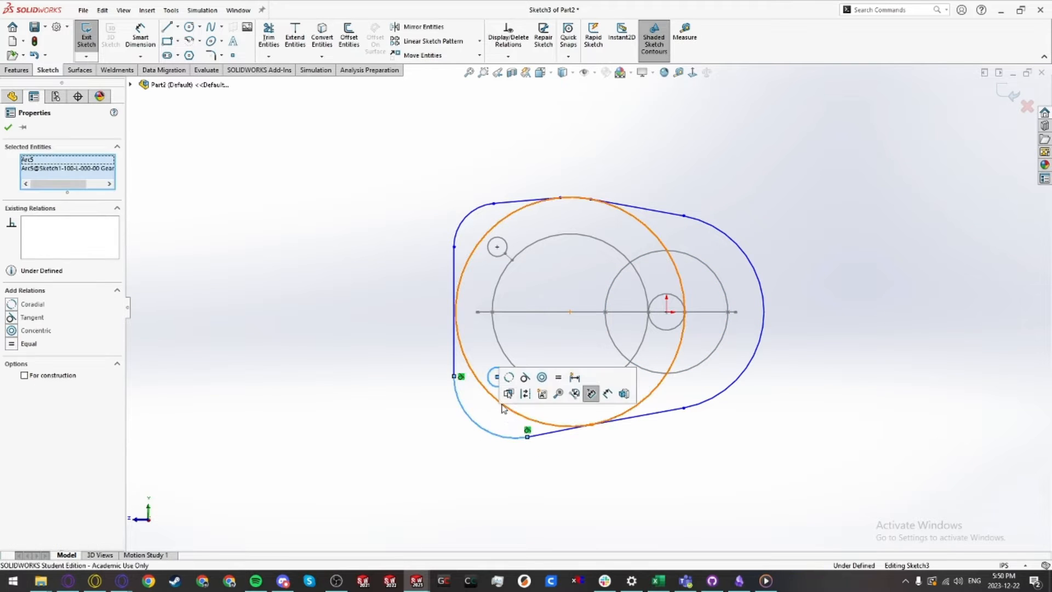
pyautogui.click(542, 378)
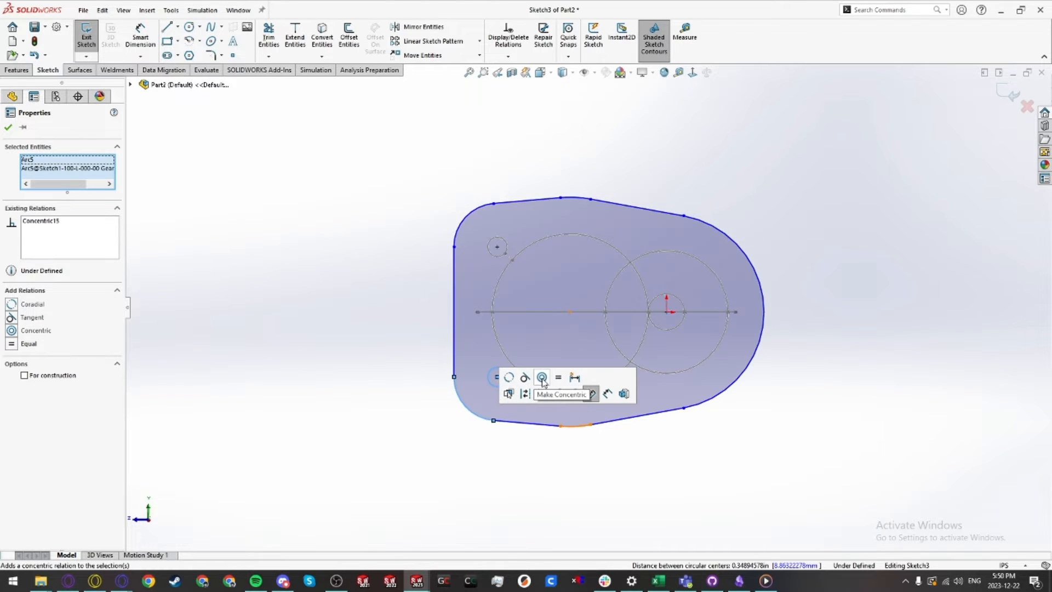
# Step: Drag the left vertical edge of the outline rightward, closer to the small circles
pyautogui.click(465, 229)
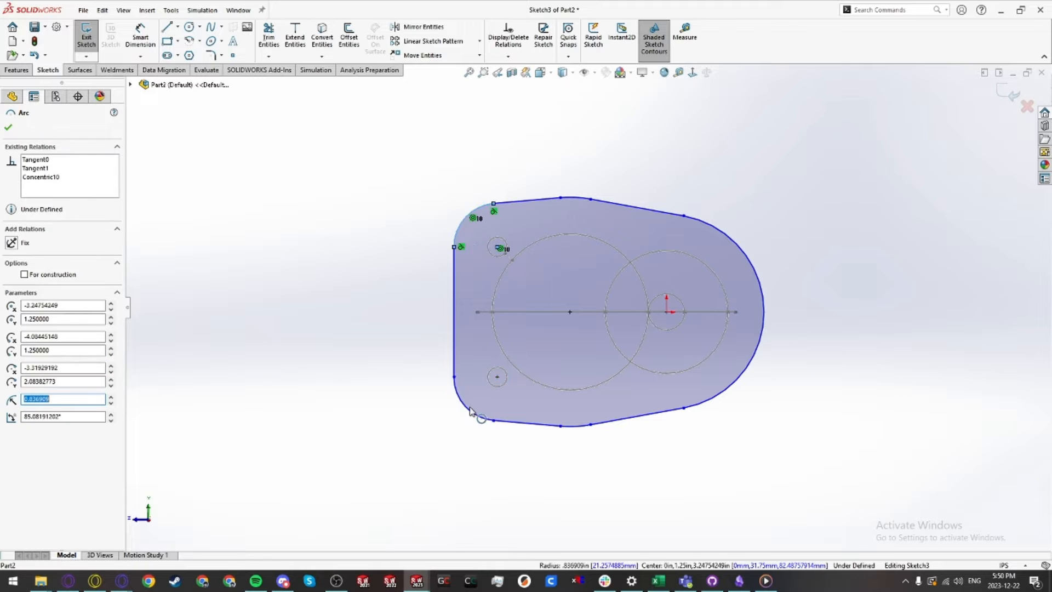
pyautogui.keyDown('ctrl'); pyautogui.click(463, 403); pyautogui.keyUp('ctrl')
pyautogui.click(414, 395)
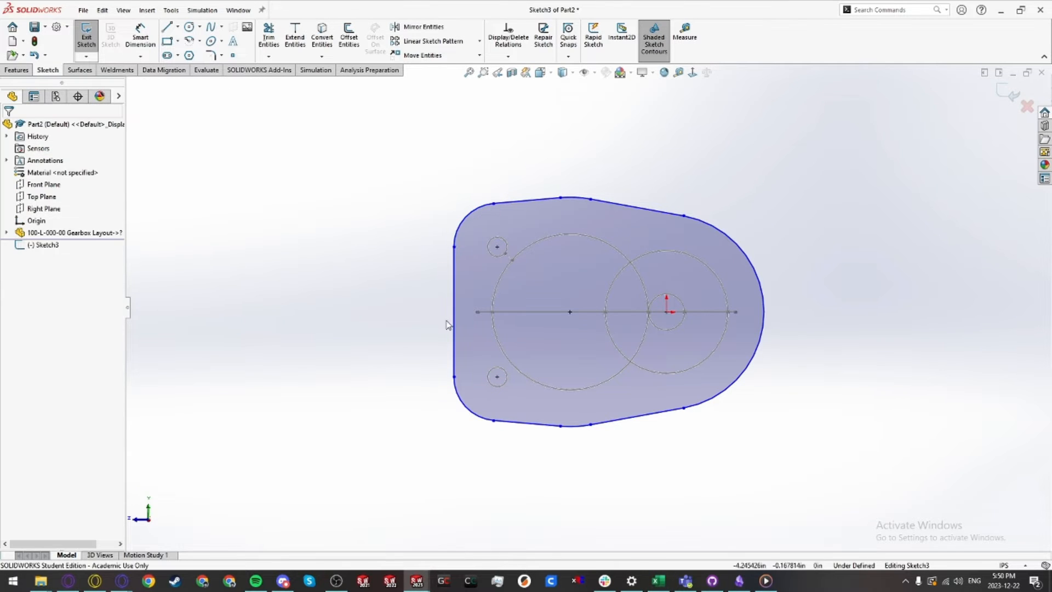
pyautogui.click(454, 336)
pyautogui.moveTo(454, 376); pyautogui.dragTo(470, 377)
pyautogui.click(411, 385)
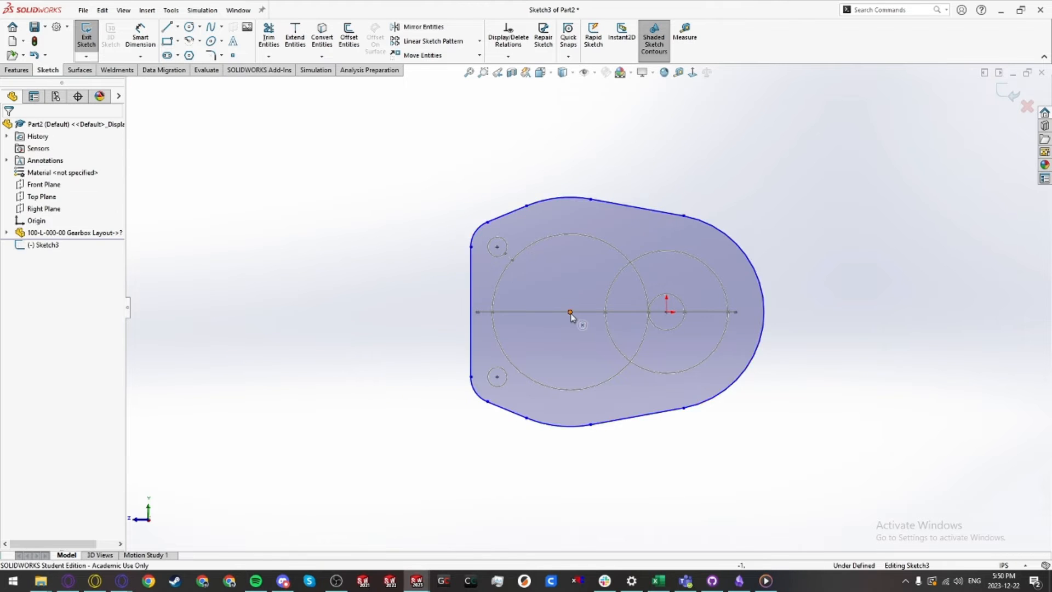
# Step: Dimension the top-left corner arc's radius as 0.25 in
pyautogui.scroll(-2, 569, 316)
pyautogui.keyDown('ctrl'); pyautogui.moveTo(568, 317); pyautogui.dragTo(519, 314, button='middle'); pyautogui.keyUp('ctrl')
pyautogui.press('d')
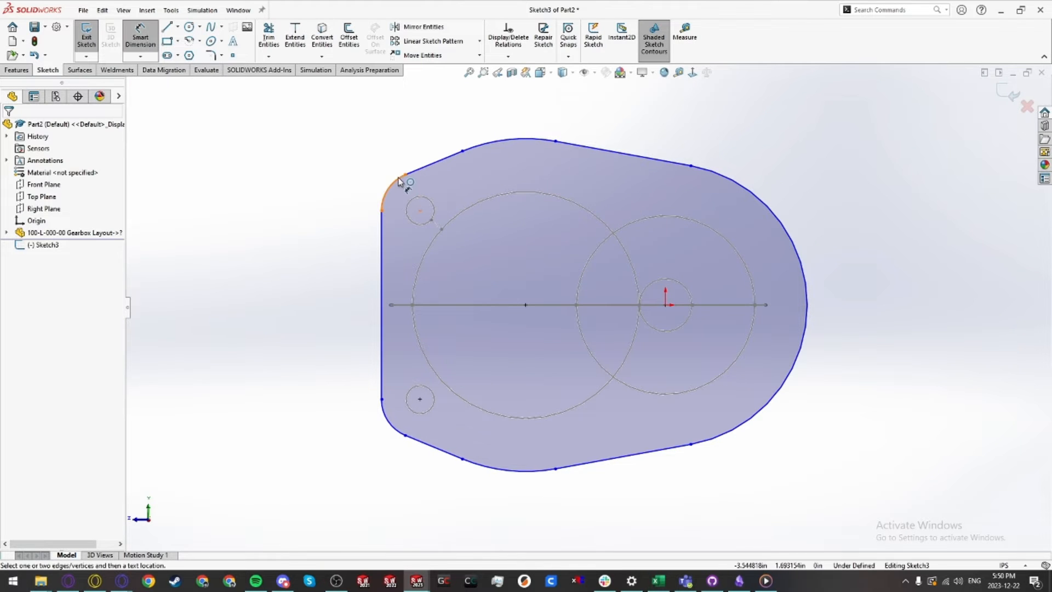
pyautogui.click(386, 186)
pyautogui.click(339, 163)
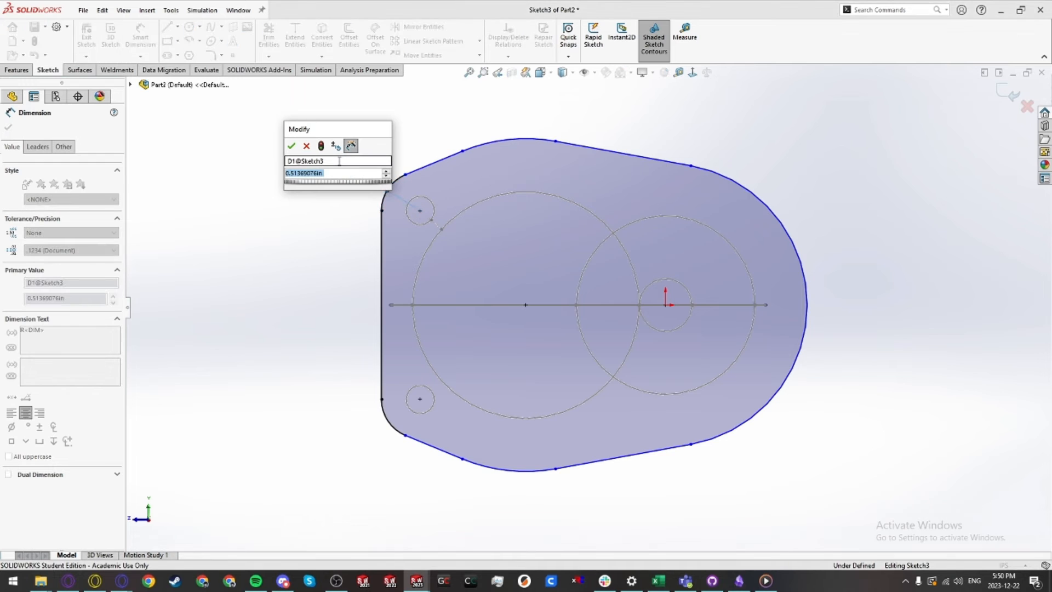
pyautogui.write('.25')
pyautogui.press('Return')
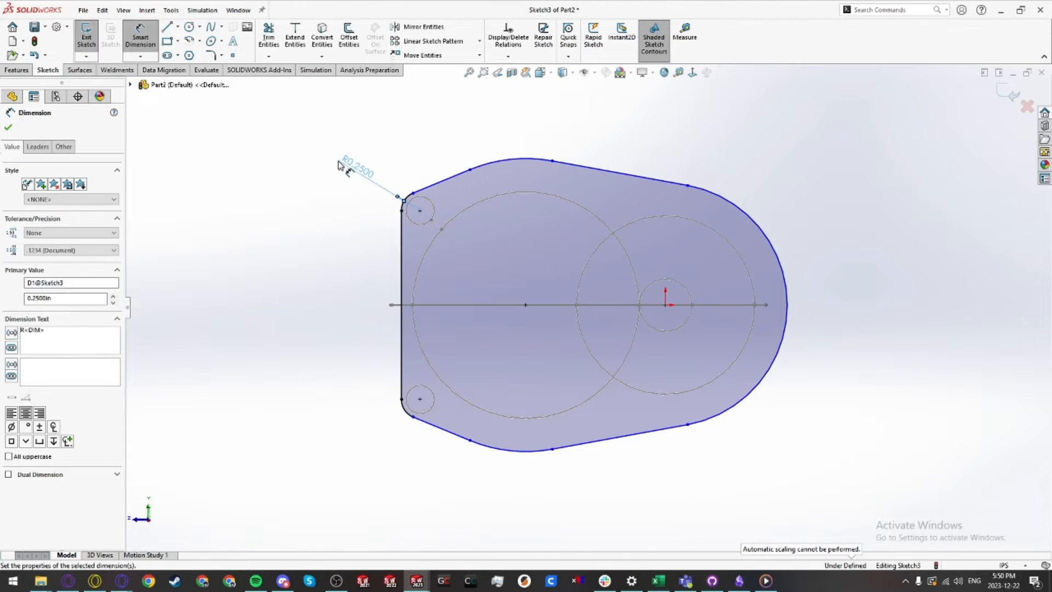
# Step: Dimension the gap between the top outline arc and the large gear circle as 0.125 in
pyautogui.click(532, 160)
pyautogui.click(529, 191)
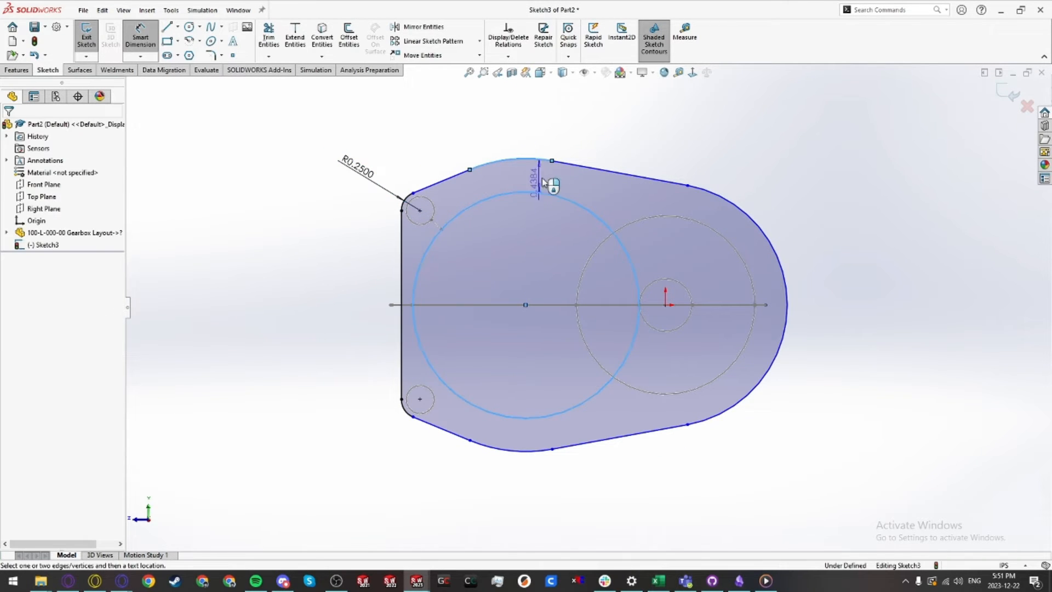
pyautogui.click(530, 135)
pyautogui.write('.125')
pyautogui.press('Return')
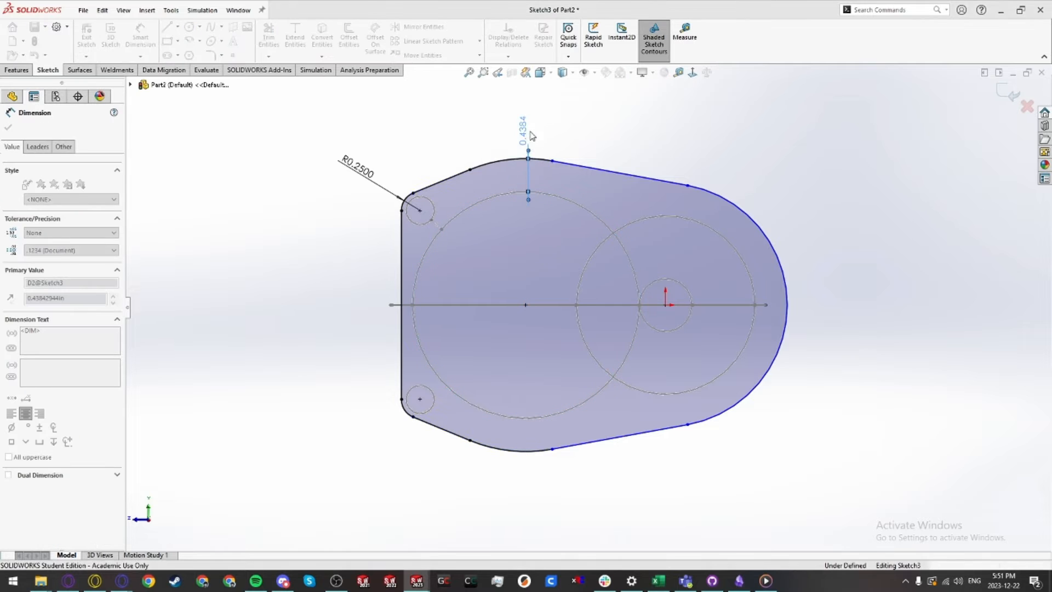
# Step: Dimension the gap between the right outline arc and the right gear circle as 0.0625 in
pyautogui.click(746, 256)
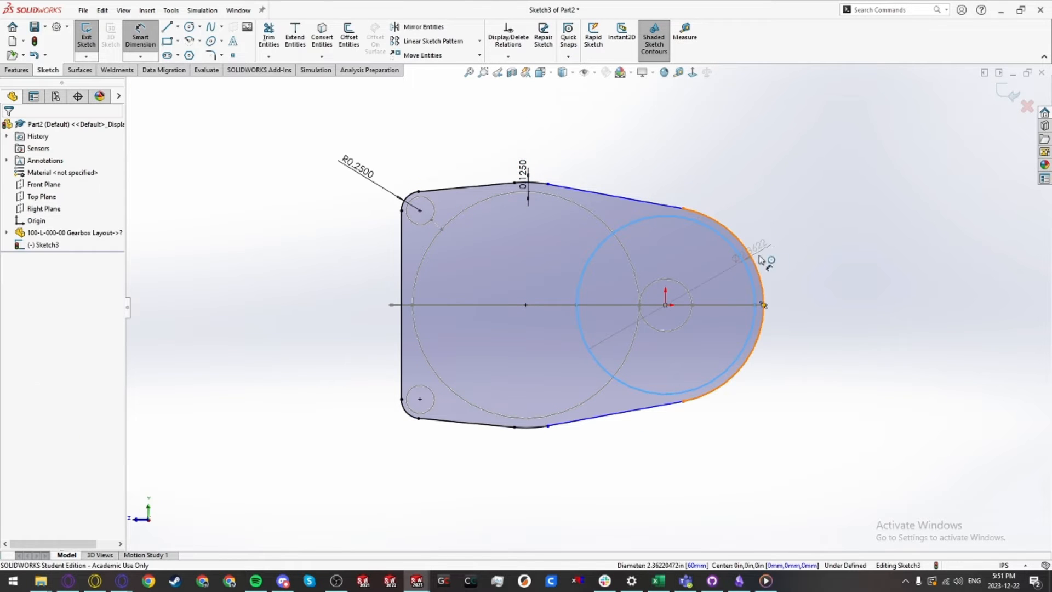
pyautogui.click(755, 257)
pyautogui.click(801, 257)
pyautogui.write('.0625')
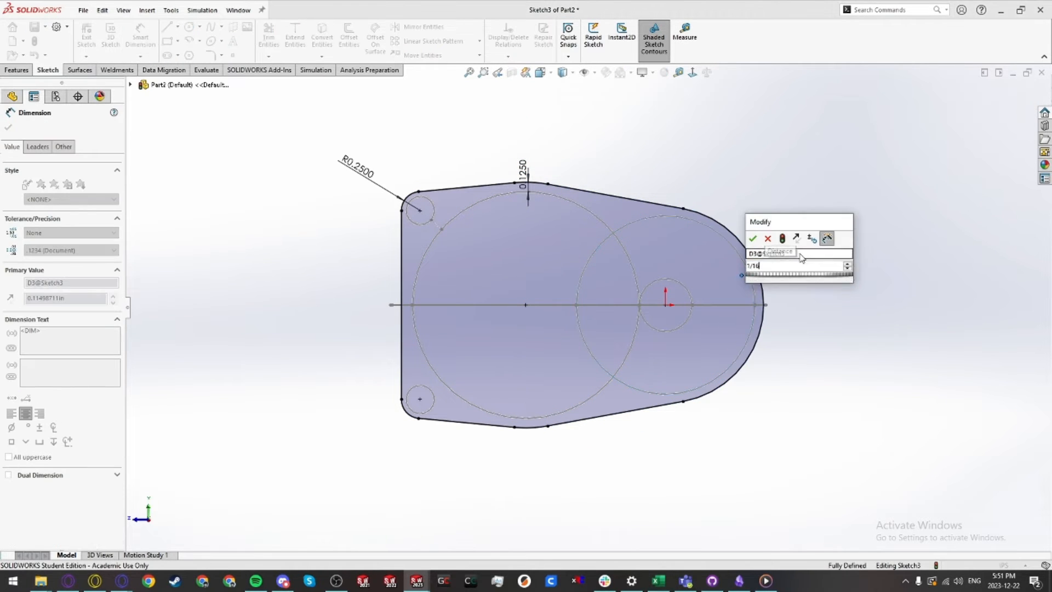
pyautogui.press('Return')
pyautogui.press('Escape')
# Step: Draw a 1.125 in diameter circle centred on the large gear circle's centre
pyautogui.scroll(-3, 609, 291)
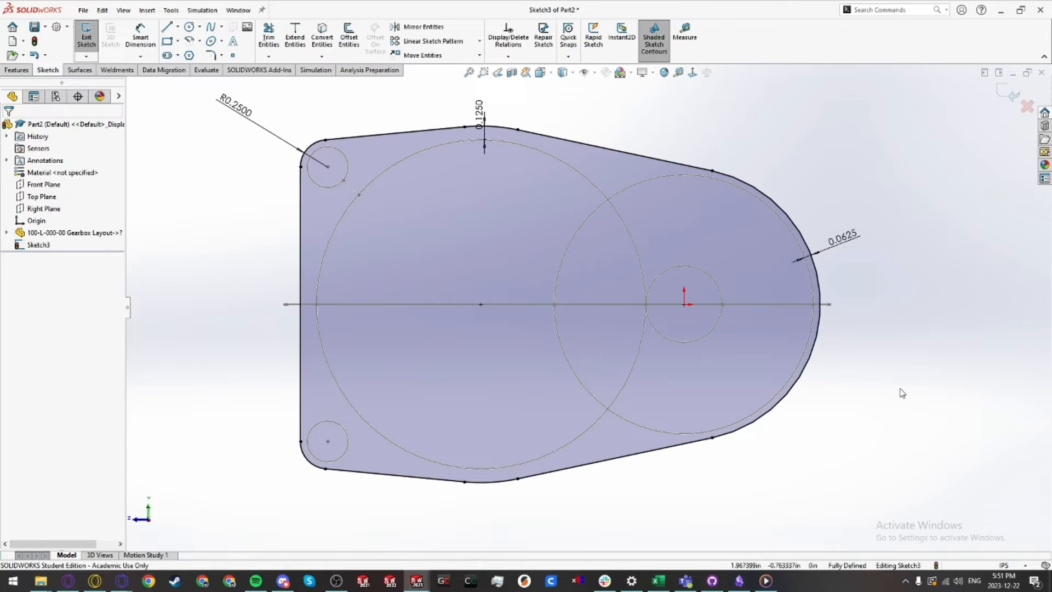
pyautogui.press('c')
pyautogui.click(482, 304)
pyautogui.write('1.1')
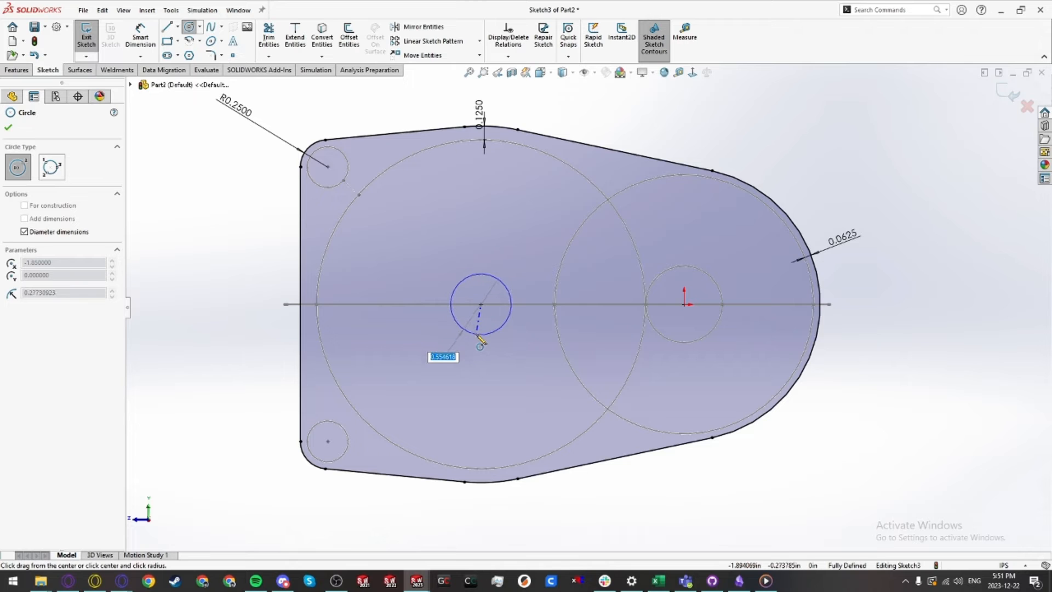
pyautogui.write('25')
pyautogui.press('Return')
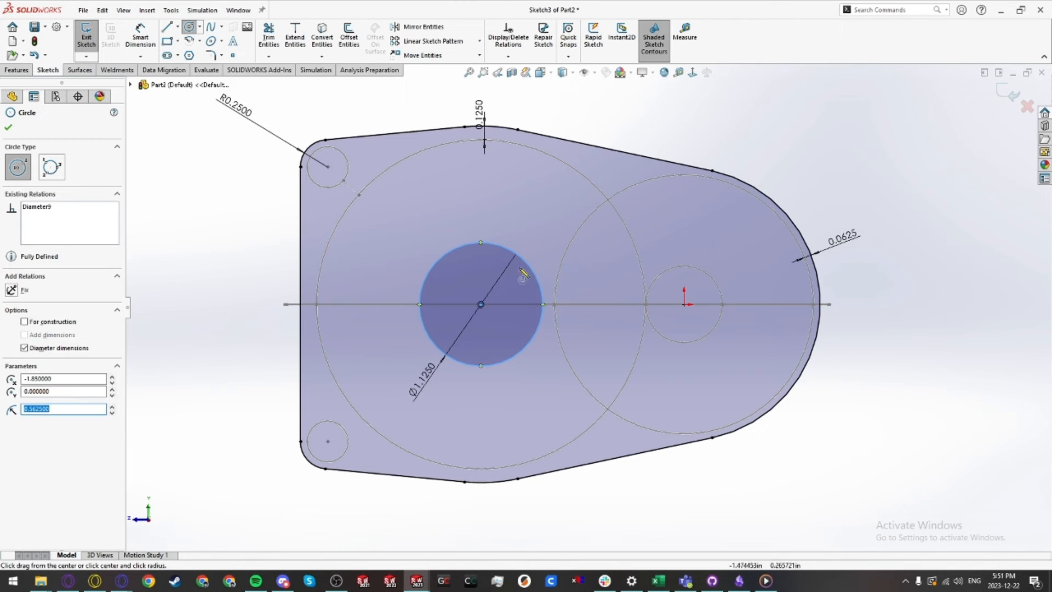
# Step: Draw a 0.75 in diameter circle centred on the small gear circle's centre
pyautogui.click(683, 304)
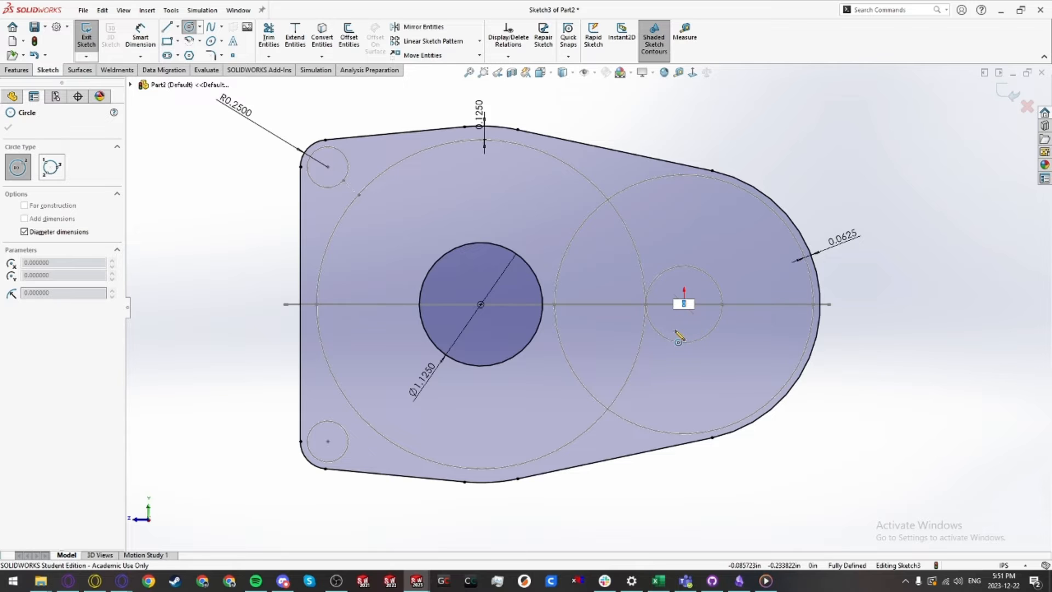
pyautogui.press('Escape')
pyautogui.press('c')
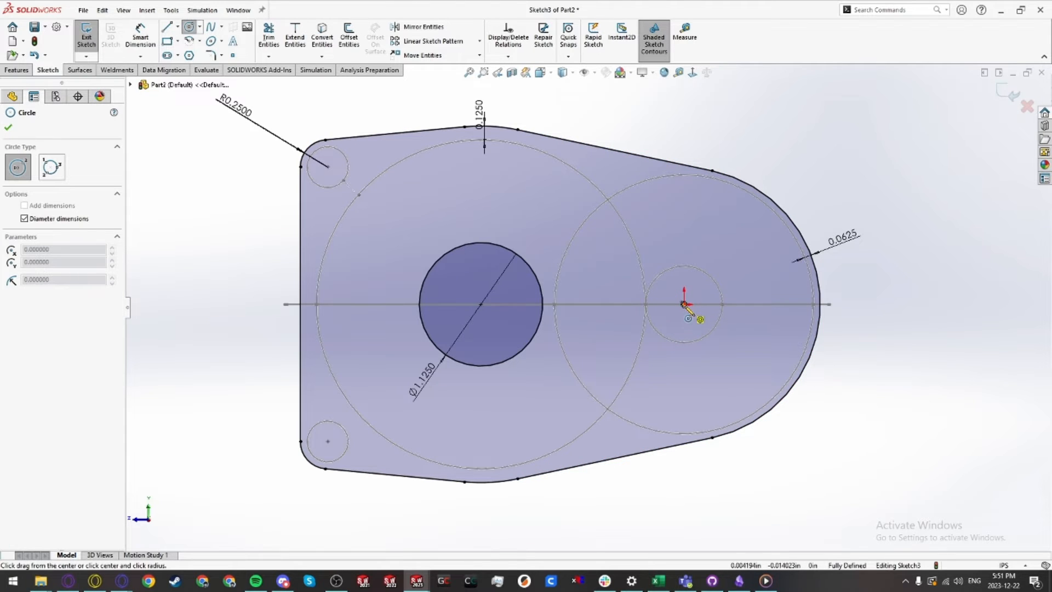
pyautogui.click(684, 304)
pyautogui.write('0.75')
pyautogui.press('Return')
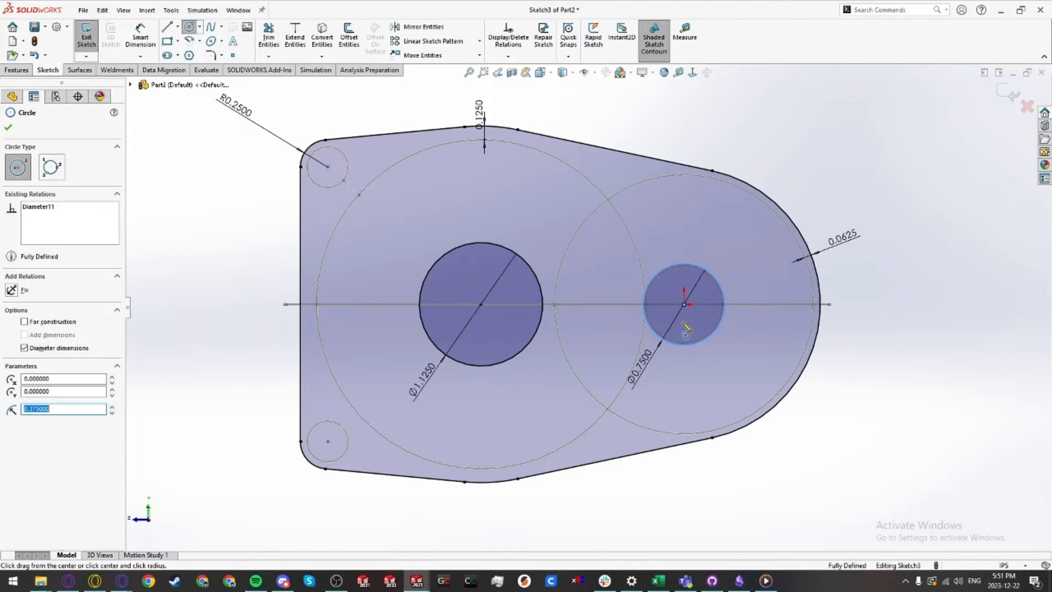
pyautogui.press('Escape')
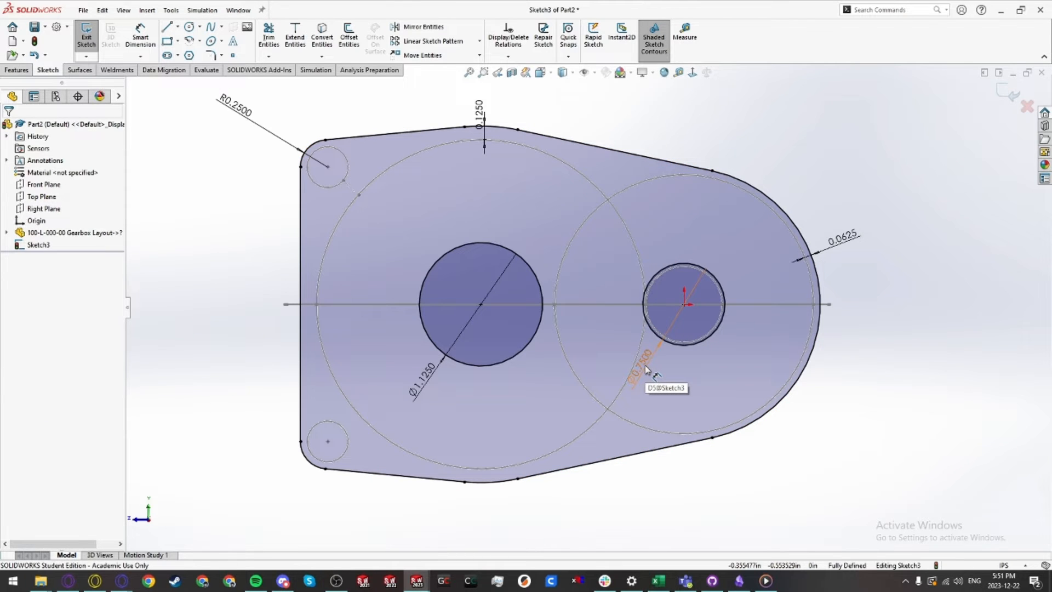
# Step: Extrude the housing profile as a boss starting from one gear-layout sketch vertex and ending up to another vertex
pyautogui.scroll(3, 647, 369)
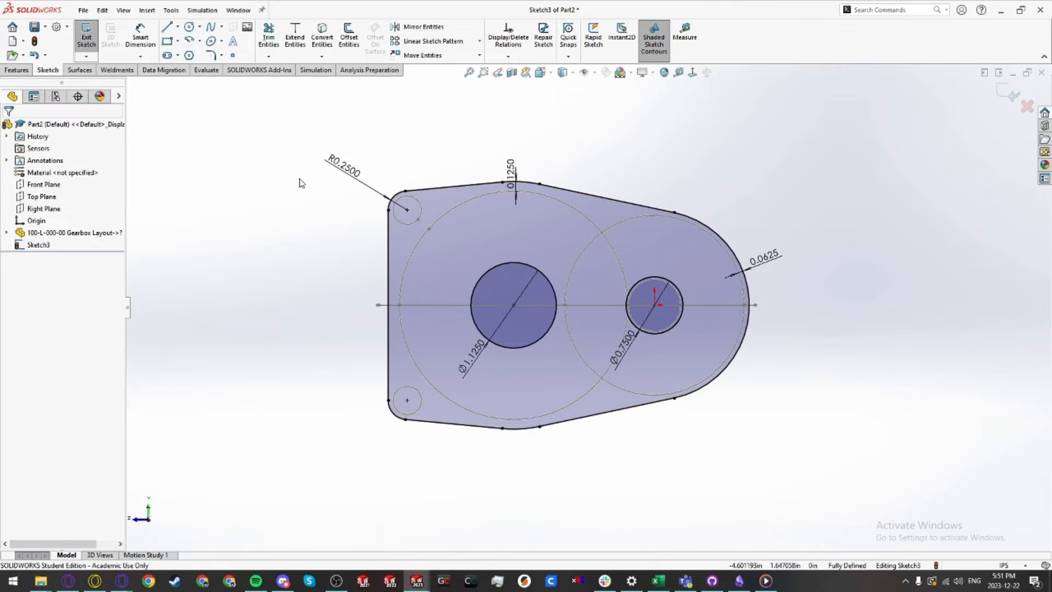
pyautogui.click(16, 71)
pyautogui.click(91, 34)
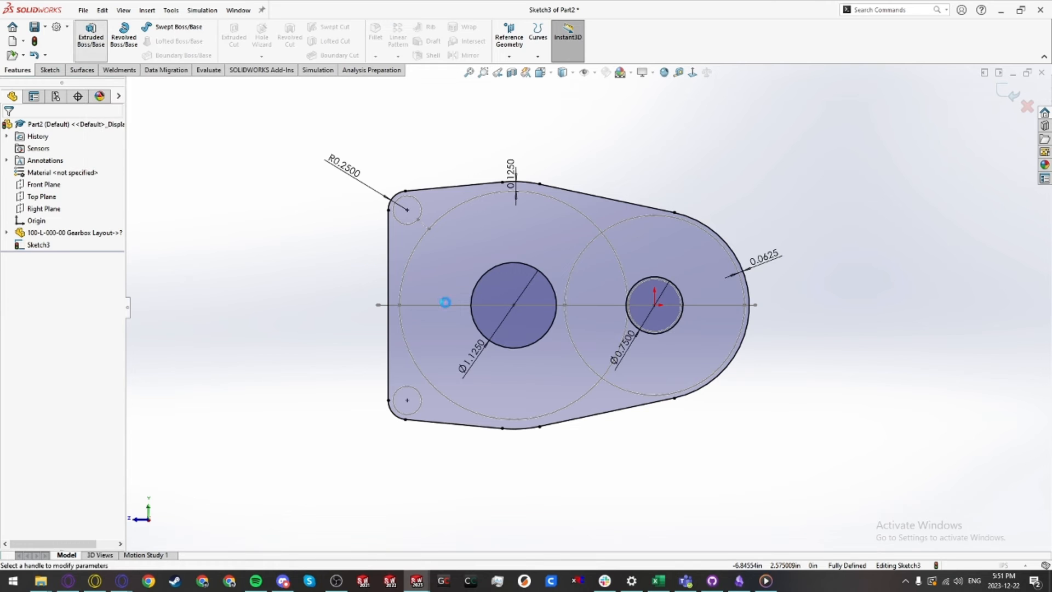
pyautogui.moveTo(446, 294); pyautogui.dragTo(662, 383, button='middle')
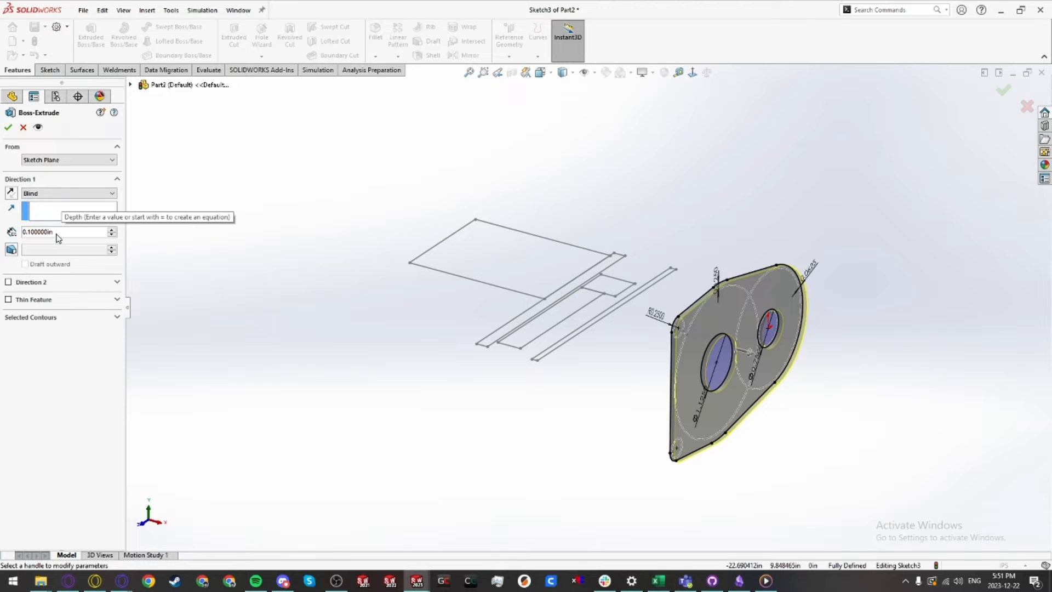
pyautogui.scroll(-2, 608, 348)
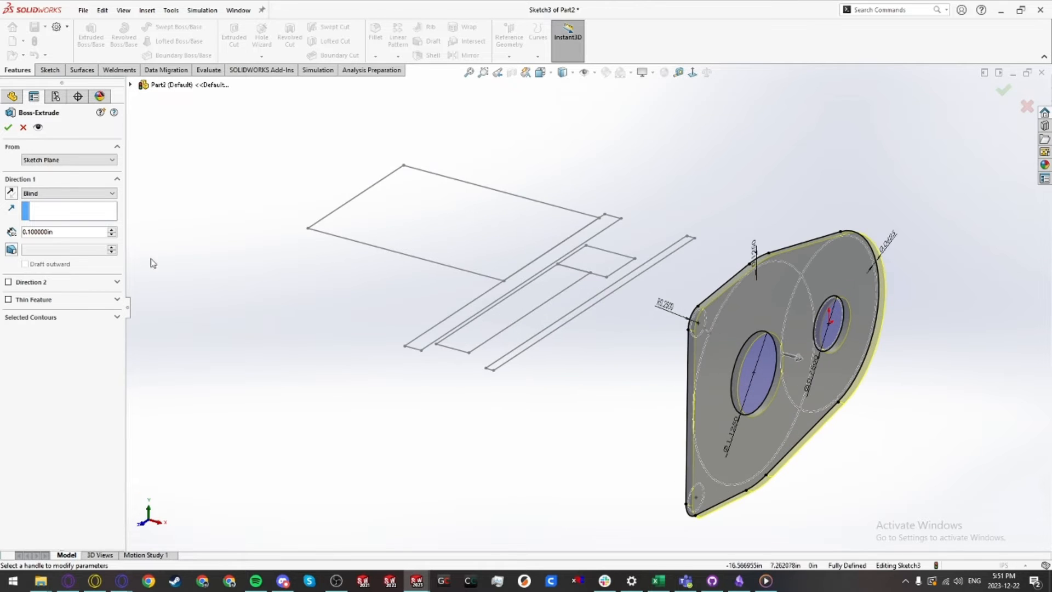
pyautogui.click(59, 160)
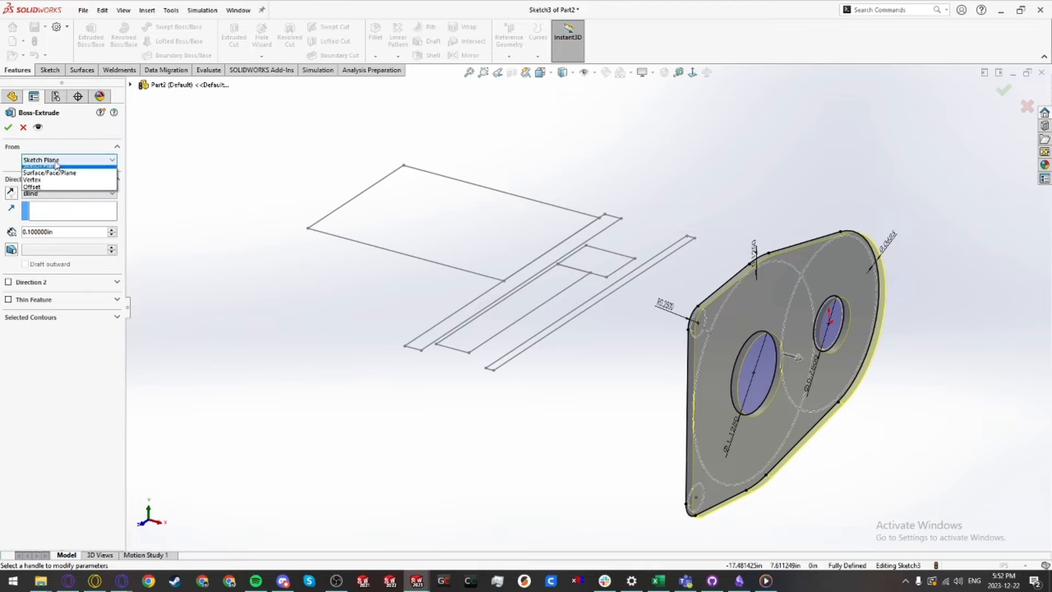
pyautogui.click(44, 185)
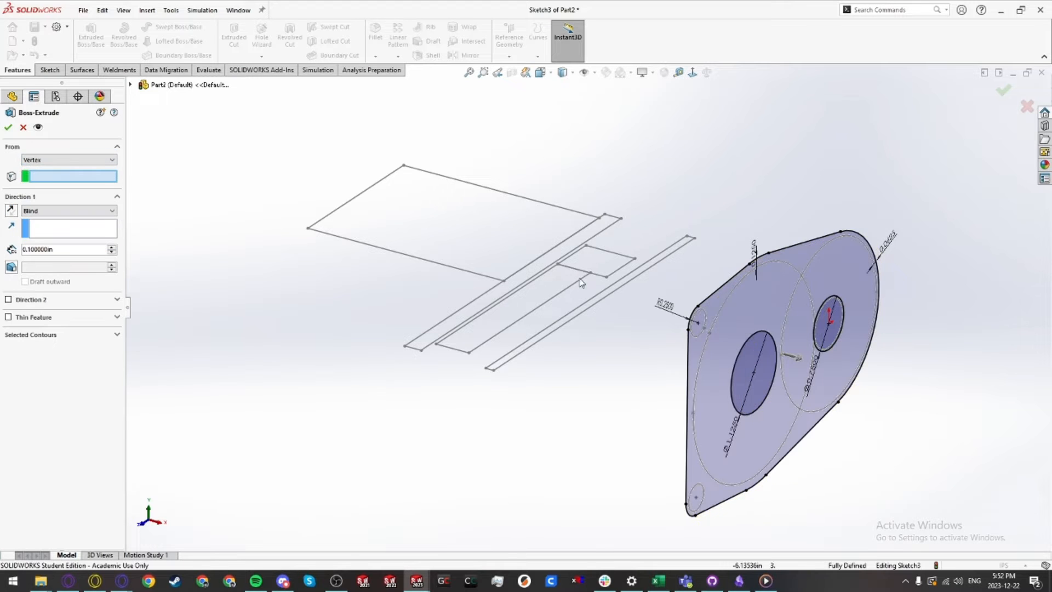
pyautogui.moveTo(540, 290); pyautogui.dragTo(549, 329, button='middle')
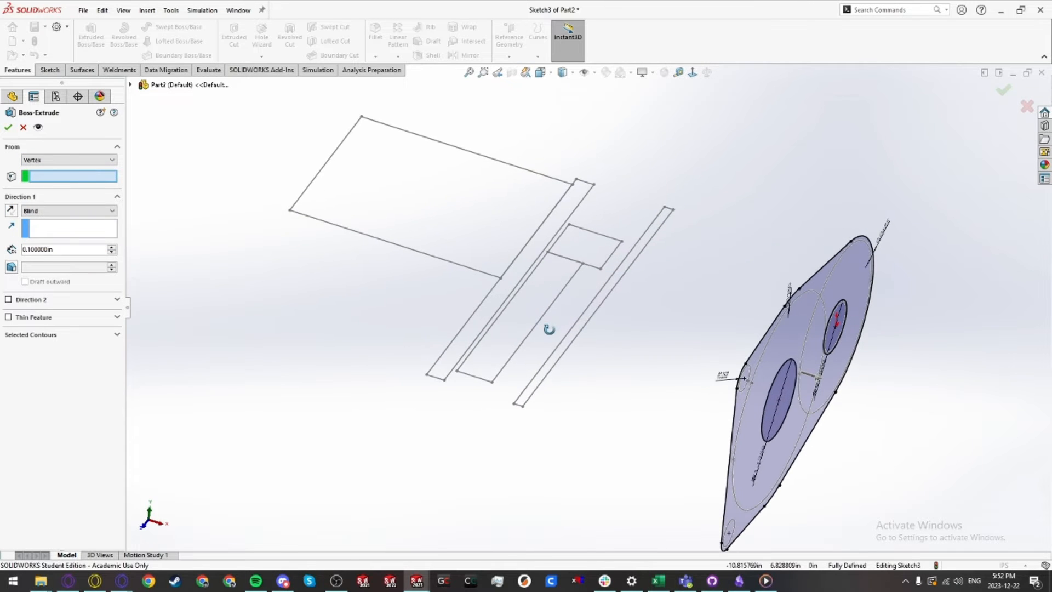
pyautogui.click(427, 375)
pyautogui.click(50, 211)
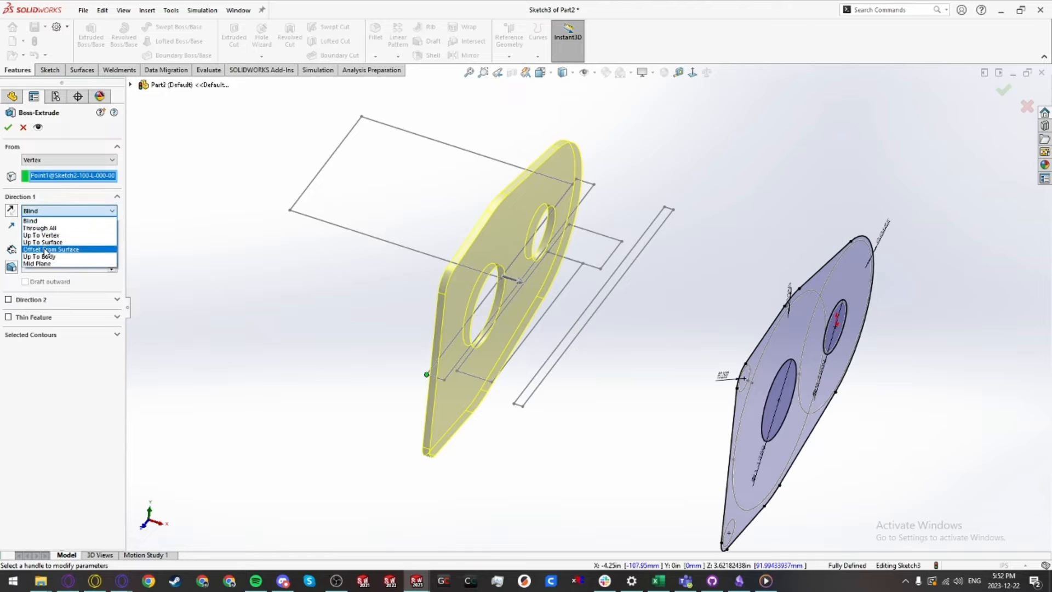
pyautogui.click(49, 240)
pyautogui.click(444, 379)
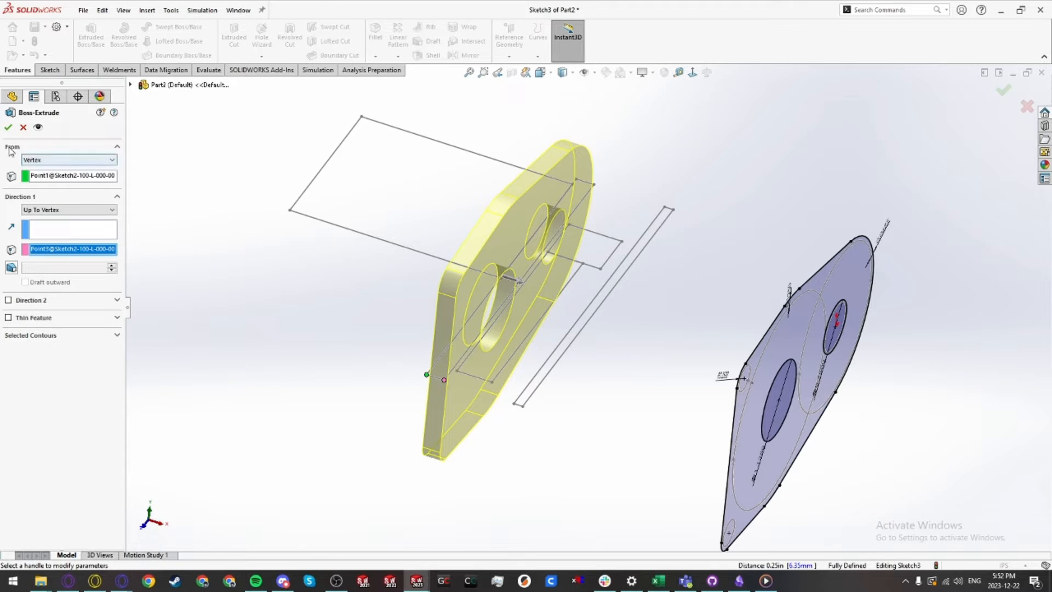
pyautogui.click(7, 127)
# Step: Assign the material 6061-T6 (SS) to the part
pyautogui.scroll(3, 652, 437)
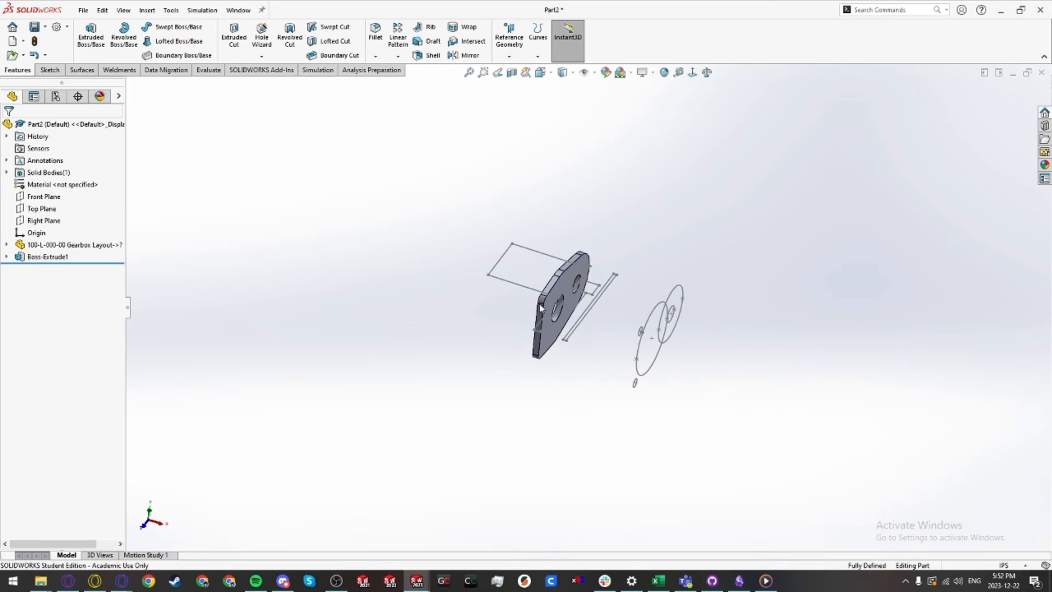
pyautogui.scroll(-2, 567, 311)
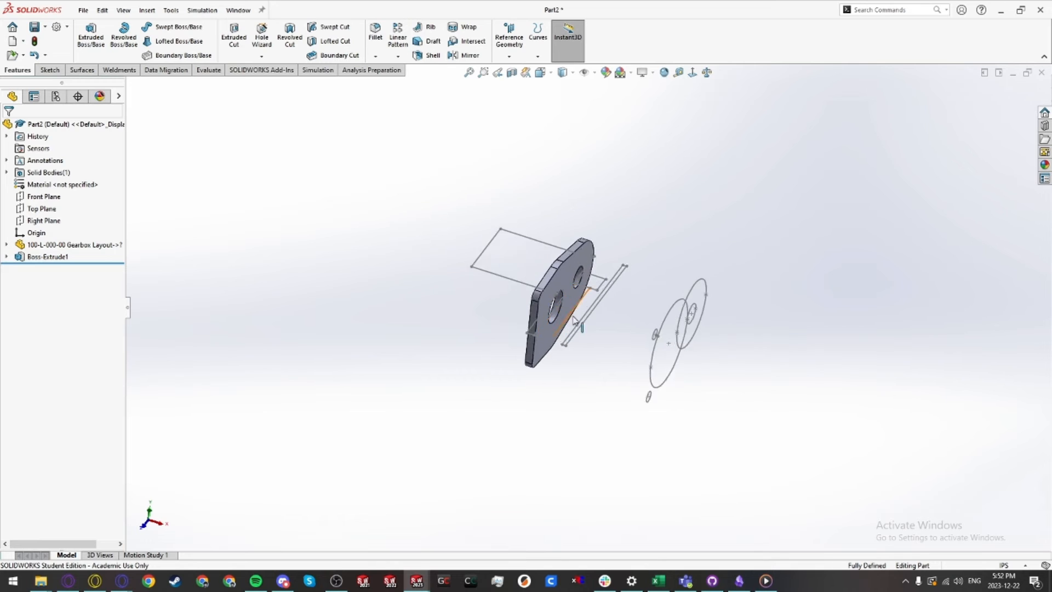
pyautogui.click(29, 235)
pyautogui.moveTo(627, 379); pyautogui.dragTo(608, 336, button='middle')
pyautogui.click(576, 390)
pyautogui.scroll(-3, 578, 302)
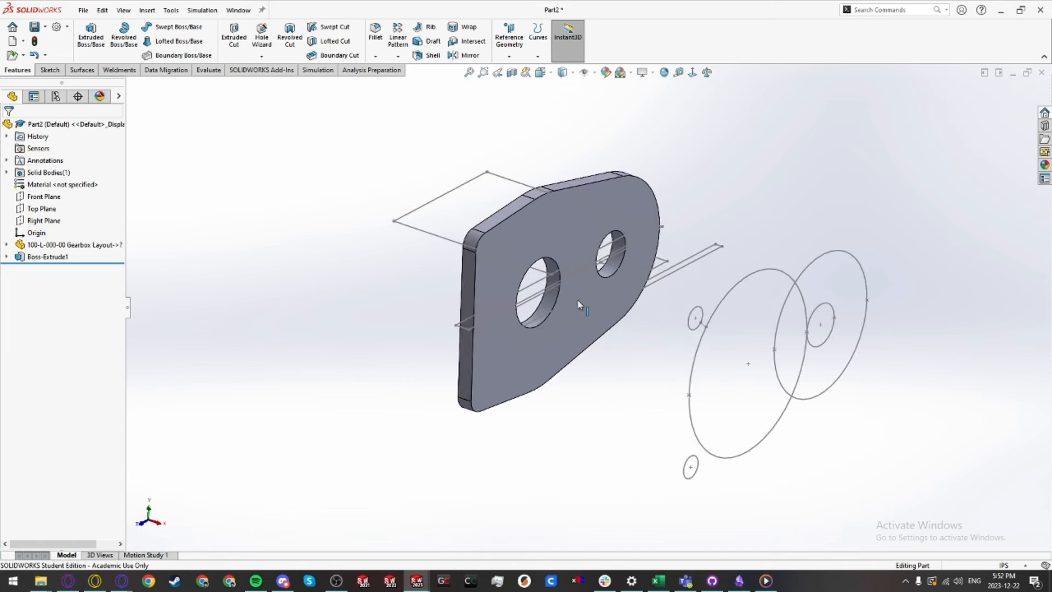
pyautogui.rightClick(49, 185)
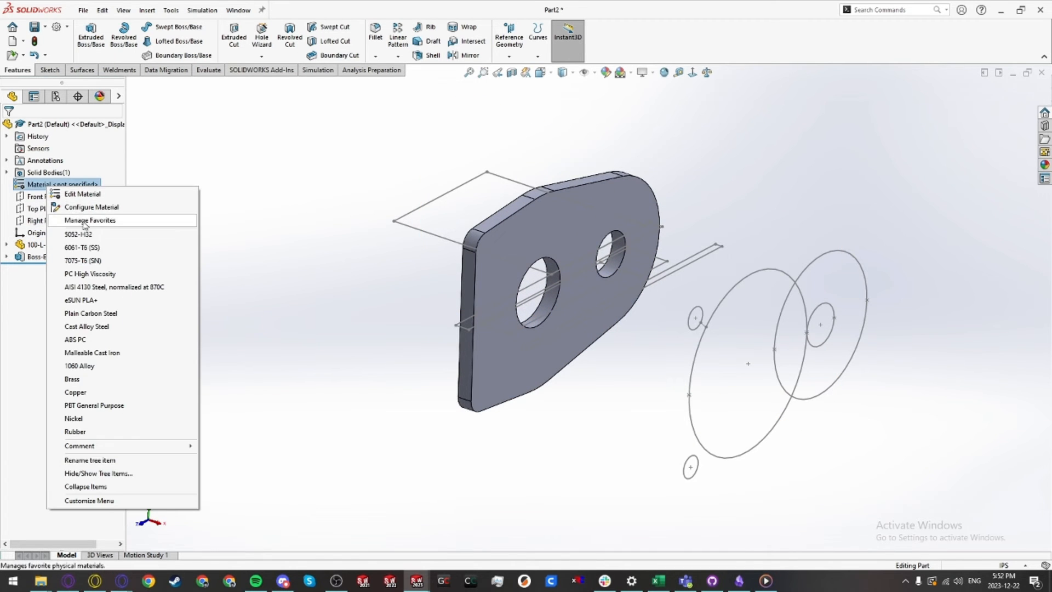
pyautogui.click(79, 247)
# Step: Start a Hole Wizard #10 screw clearance, Through All hole on the plate face, placing points at both corner circles and below the small bore
pyautogui.hotkey('ctrl', '1')
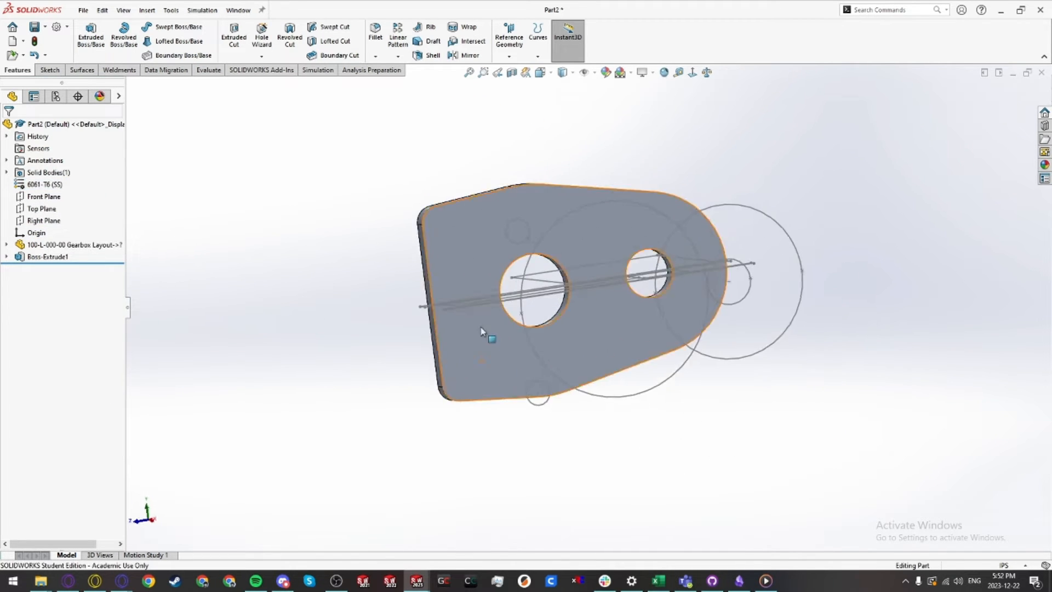
pyautogui.scroll(-2, 520, 311)
pyautogui.click(475, 238)
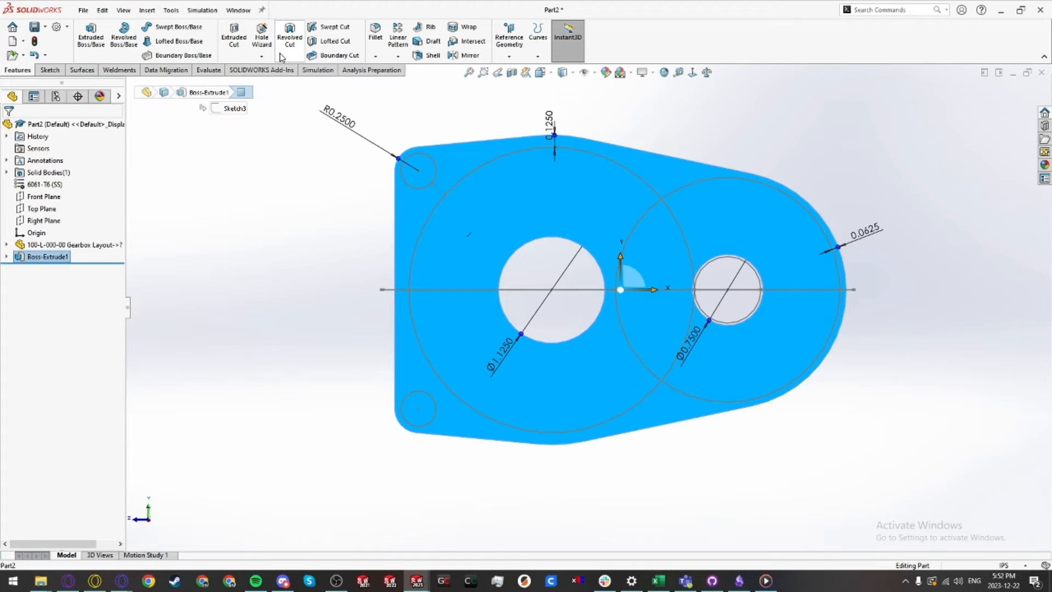
pyautogui.click(262, 38)
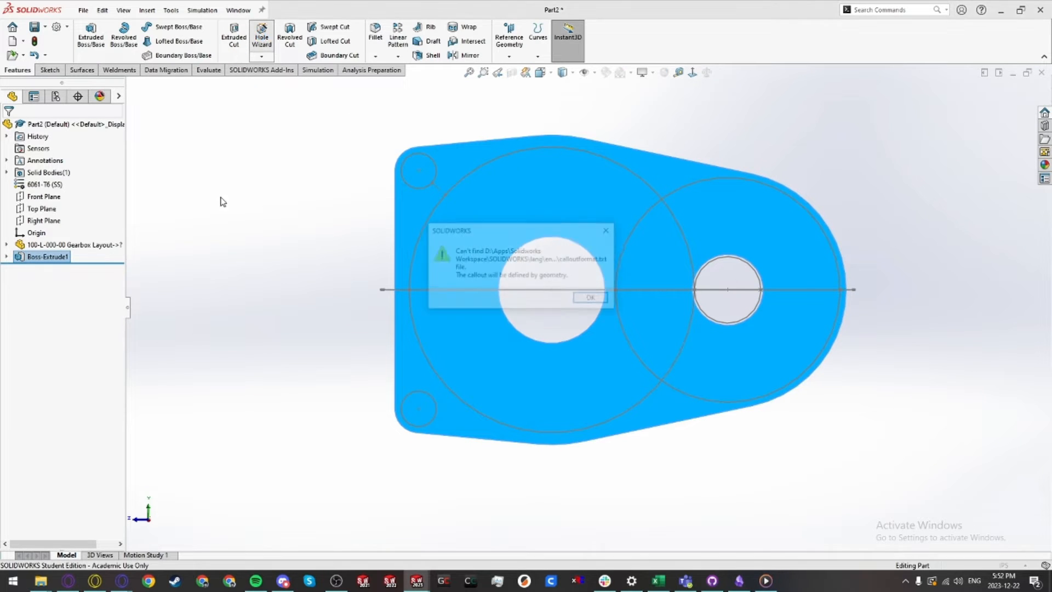
pyautogui.click(592, 300)
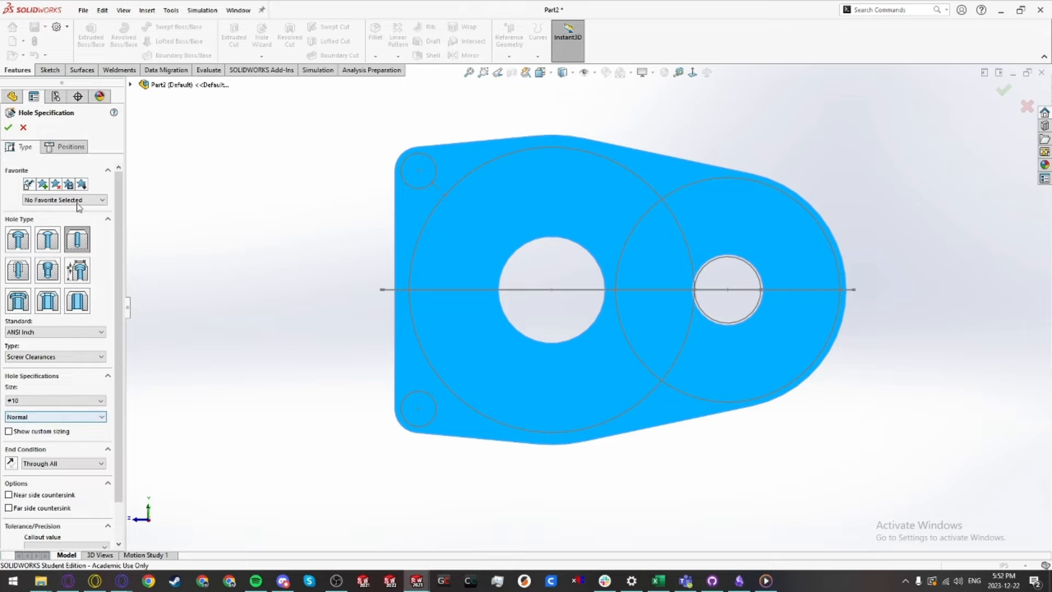
pyautogui.click(65, 148)
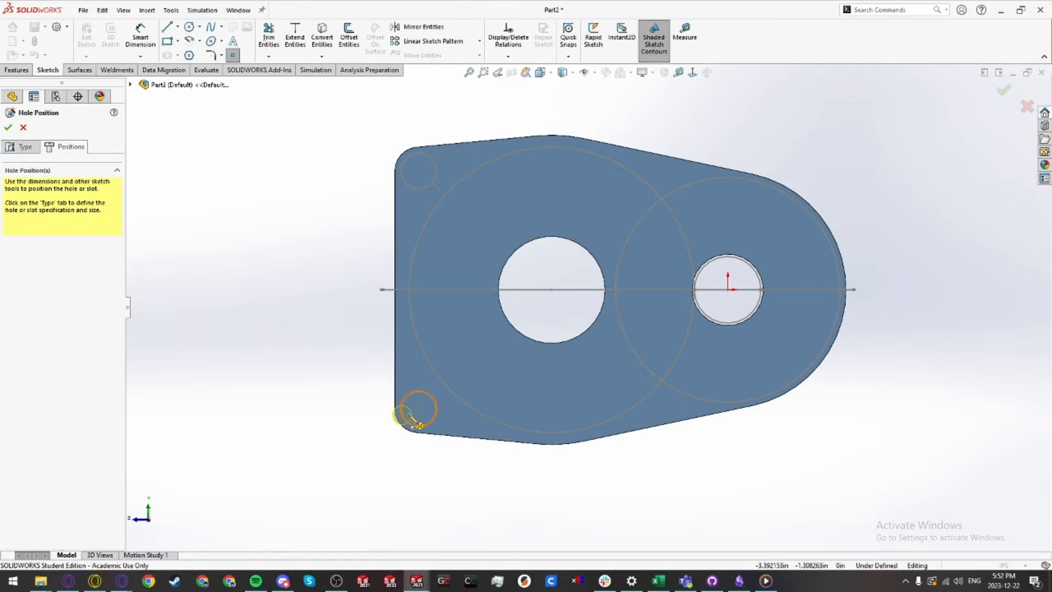
pyautogui.click(419, 408)
pyautogui.click(419, 171)
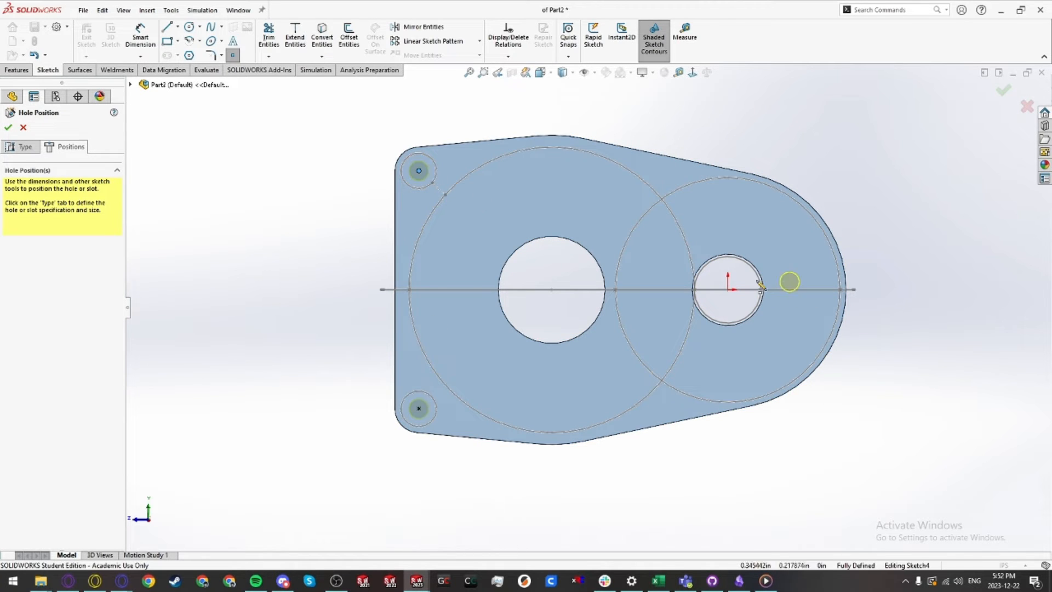
pyautogui.click(728, 375)
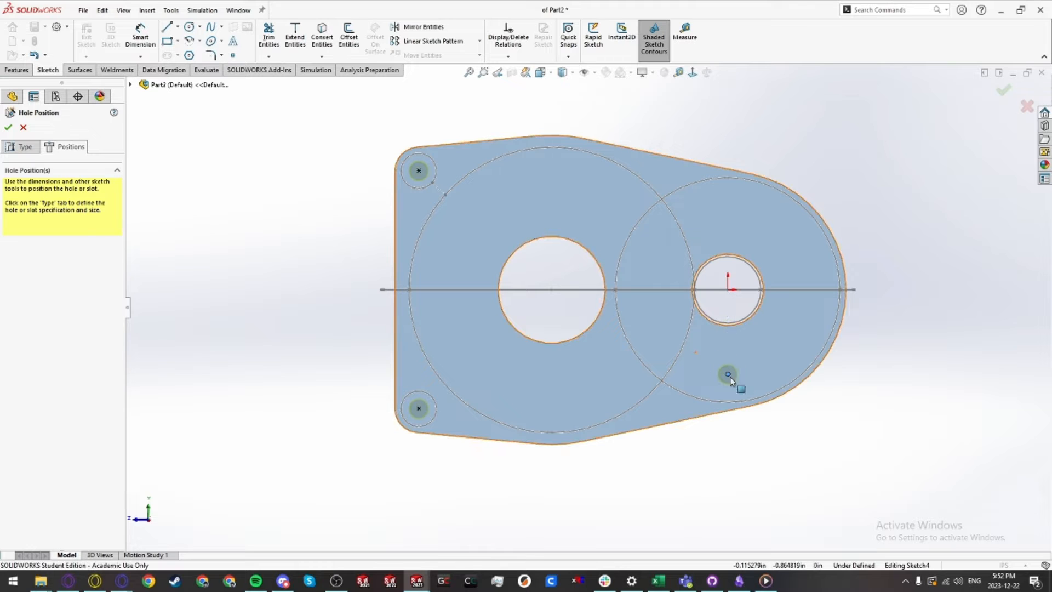
pyautogui.moveTo(728, 376); pyautogui.dragTo(796, 425, button='right')
# Step: Sketch a 2 in diameter construction circle centred on the small gear bore
pyautogui.click(727, 294)
pyautogui.moveTo(737, 307); pyautogui.dragTo(794, 325, button='right')
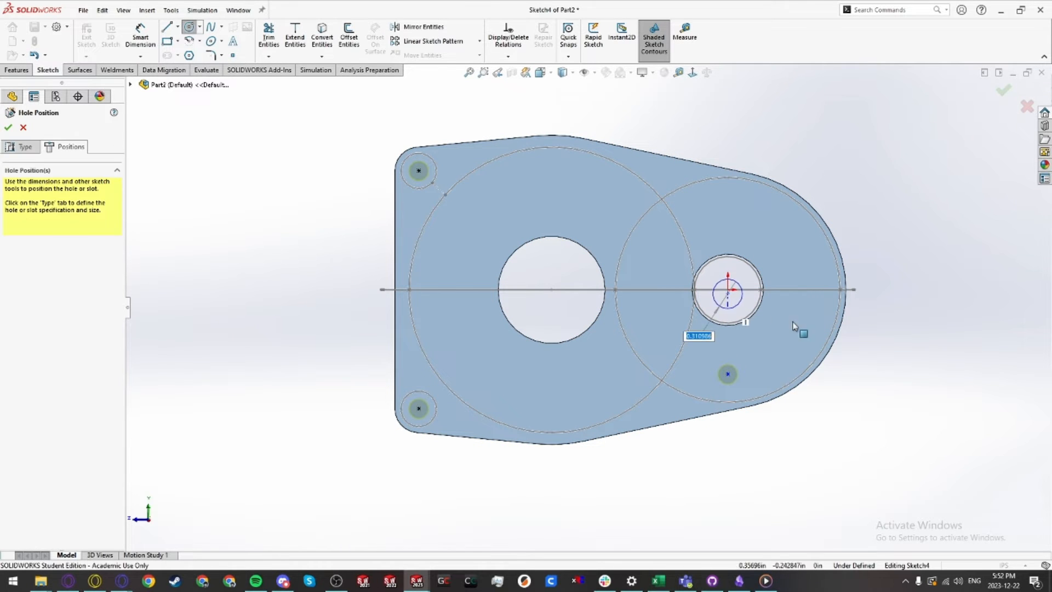
pyautogui.click(727, 290)
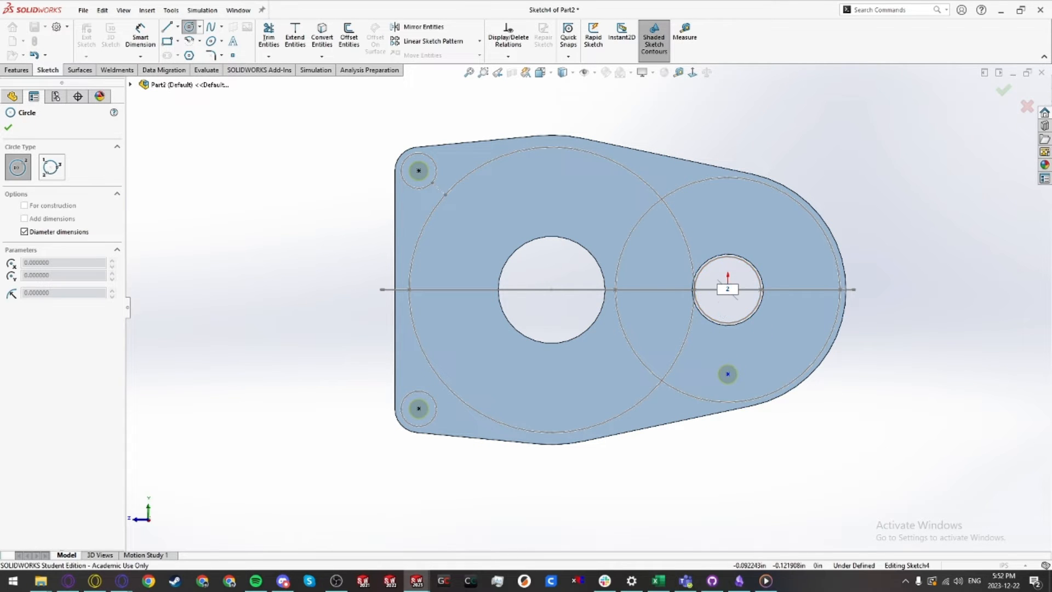
pyautogui.press('Return')
pyautogui.press('Escape')
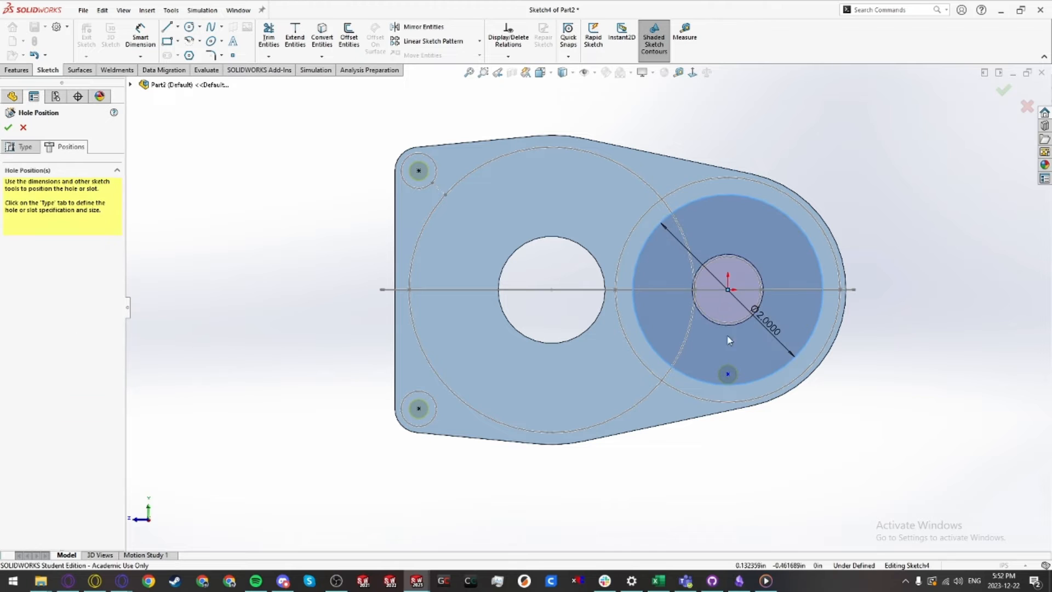
pyautogui.rightClick(762, 382)
pyautogui.click(785, 361)
pyautogui.press('Escape')
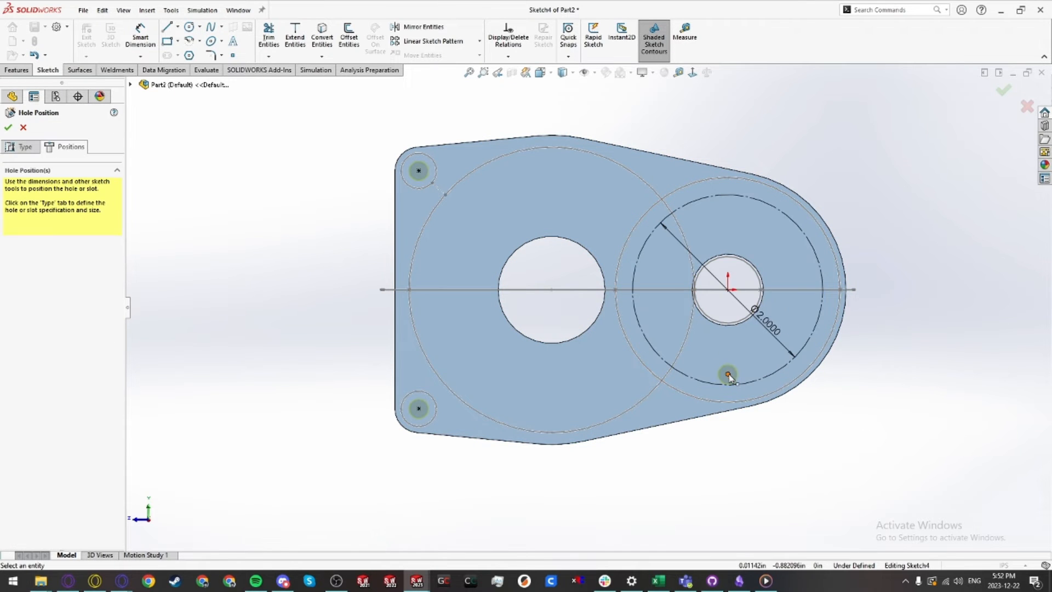
# Step: Position hole points at the bottom, right and top of the construction circle and complete the hole feature
pyautogui.click(727, 380)
pyautogui.press('Escape')
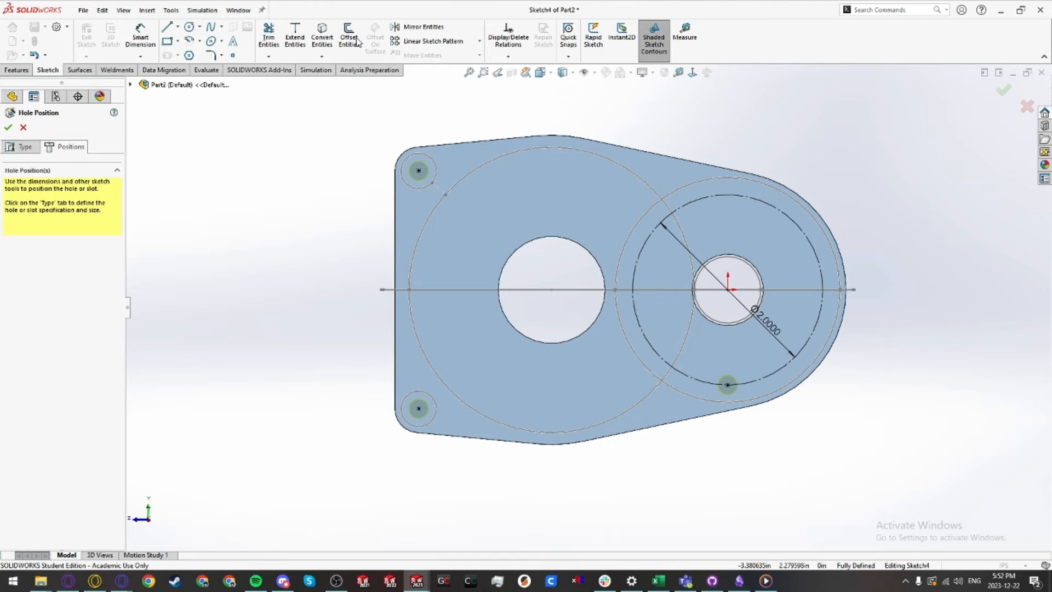
pyautogui.click(232, 55)
pyautogui.click(822, 289)
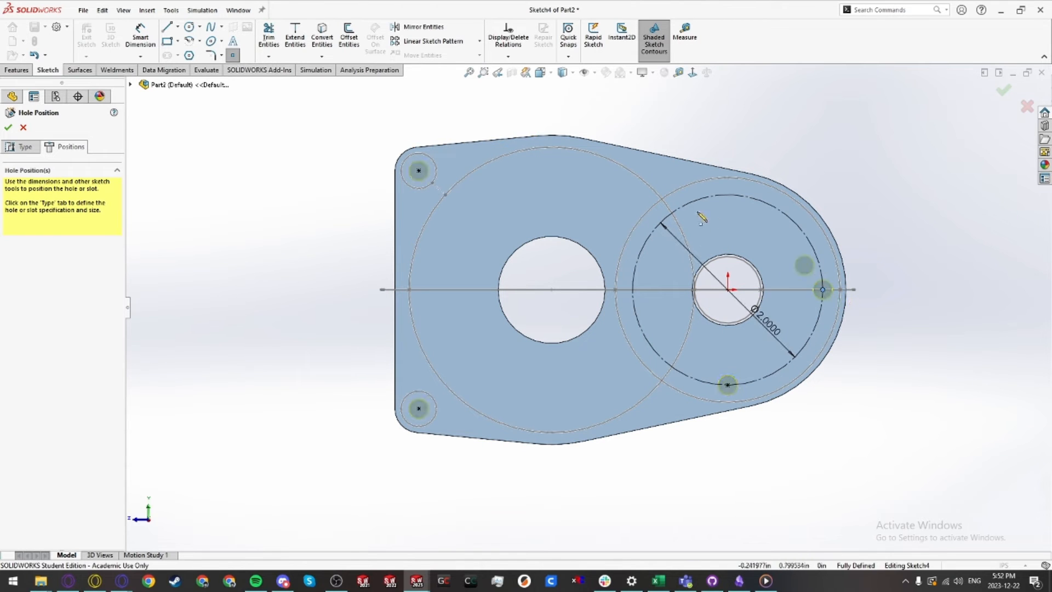
pyautogui.click(728, 195)
pyautogui.press('Escape')
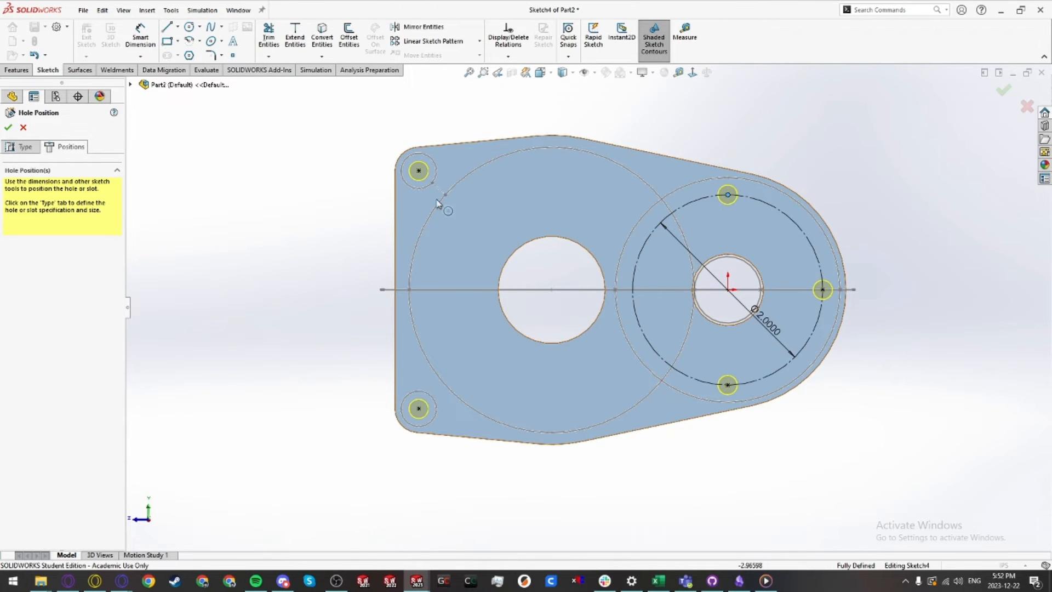
pyautogui.click(8, 127)
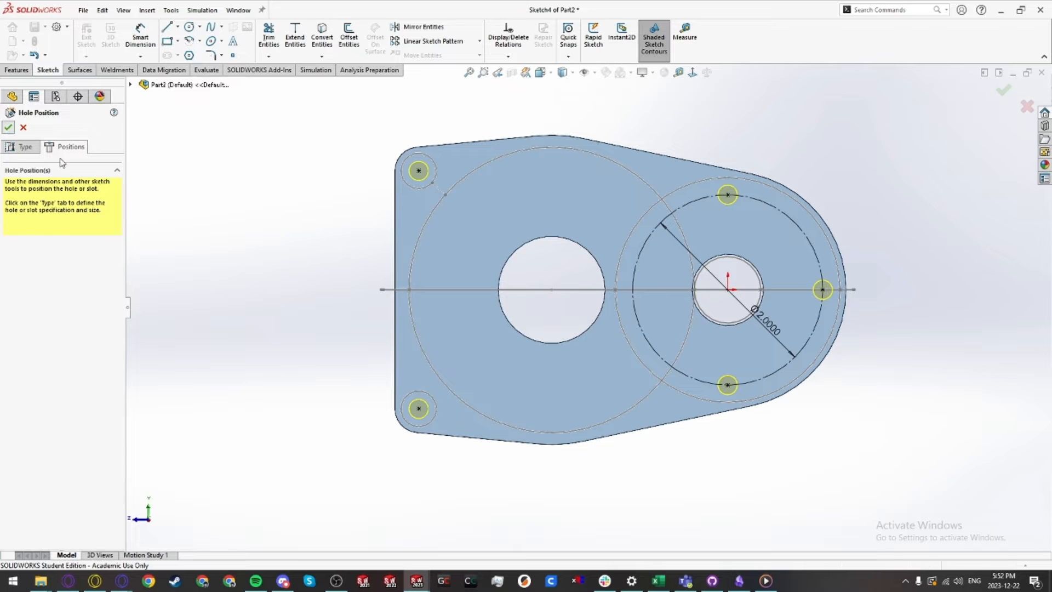
pyautogui.click(373, 304)
pyautogui.scroll(2, 466, 336)
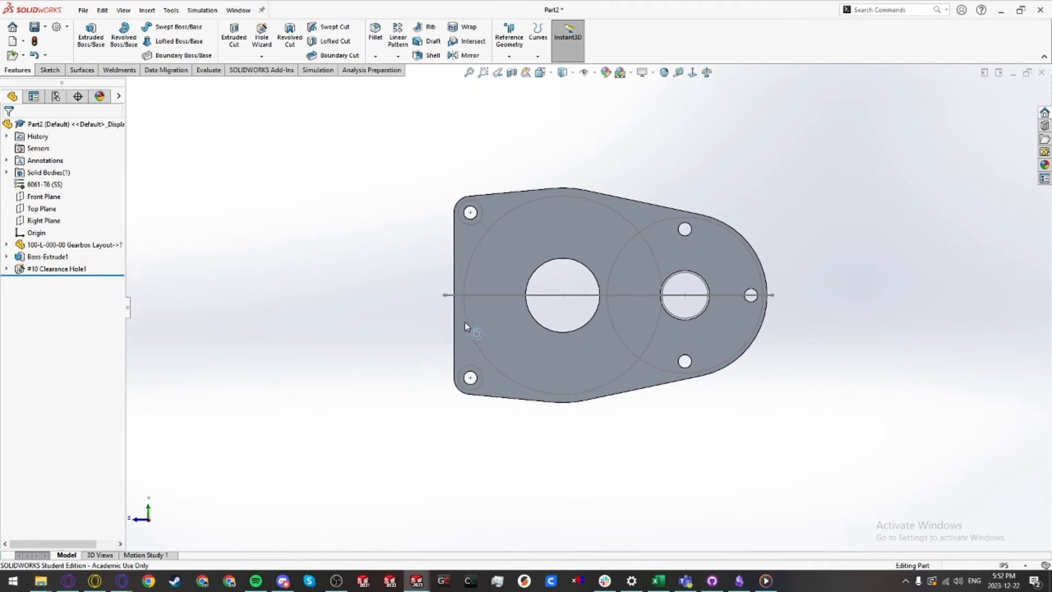
# Step: Hide both inserted gear layout sketches
pyautogui.moveTo(466, 322); pyautogui.dragTo(569, 413, button='middle')
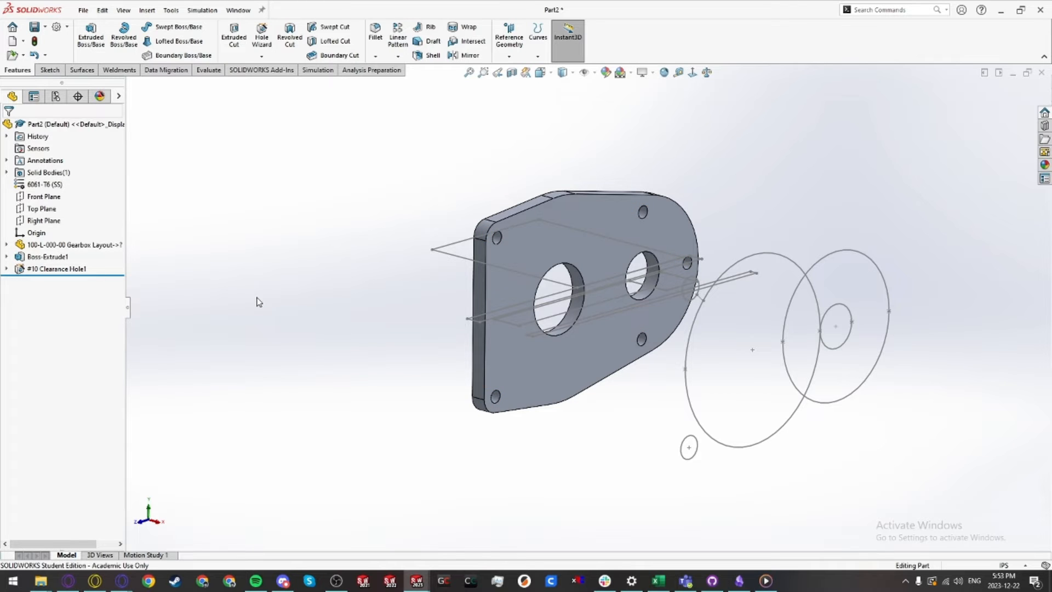
pyautogui.click(6, 244)
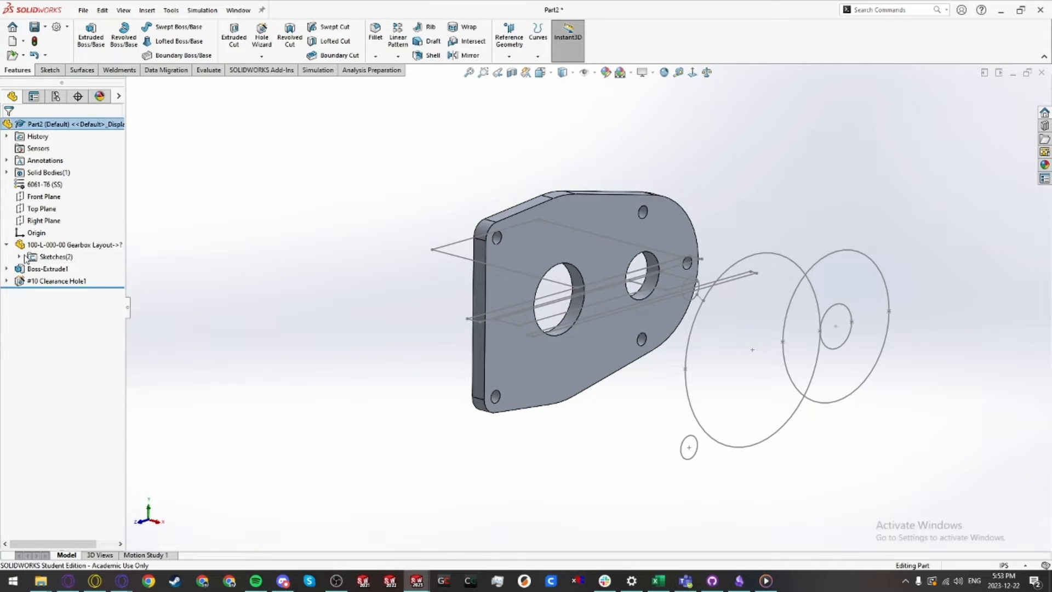
pyautogui.click(19, 256)
pyautogui.click(77, 268)
pyautogui.keyDown('ctrl'); pyautogui.click(61, 279); pyautogui.keyUp('ctrl')
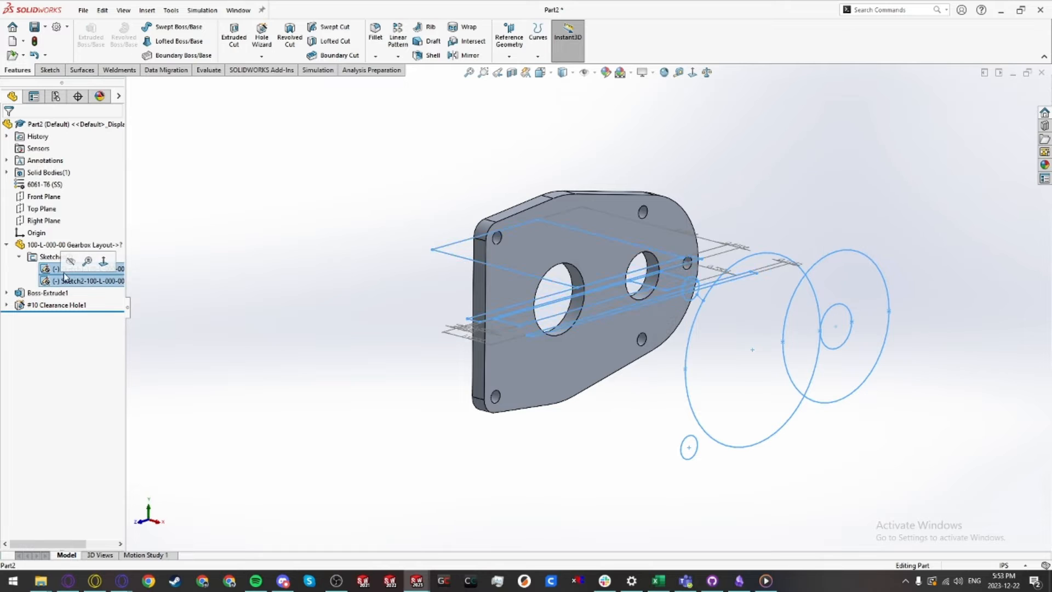
pyautogui.click(69, 263)
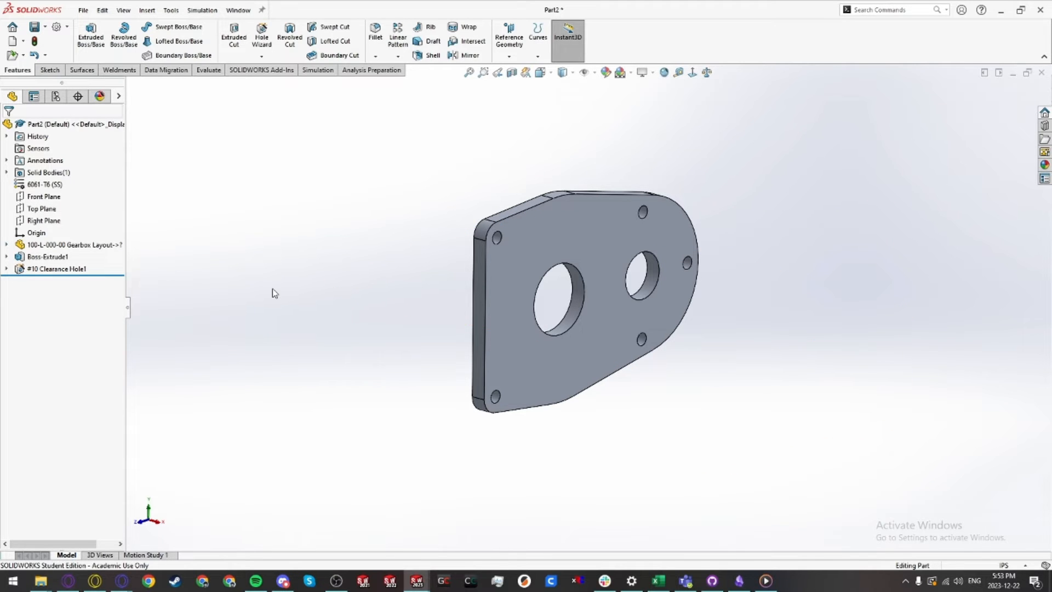
# Step: Save the plate part as 100-P-001-00 Gearbox Main Plate
pyautogui.hotkey('ctrl', 's')
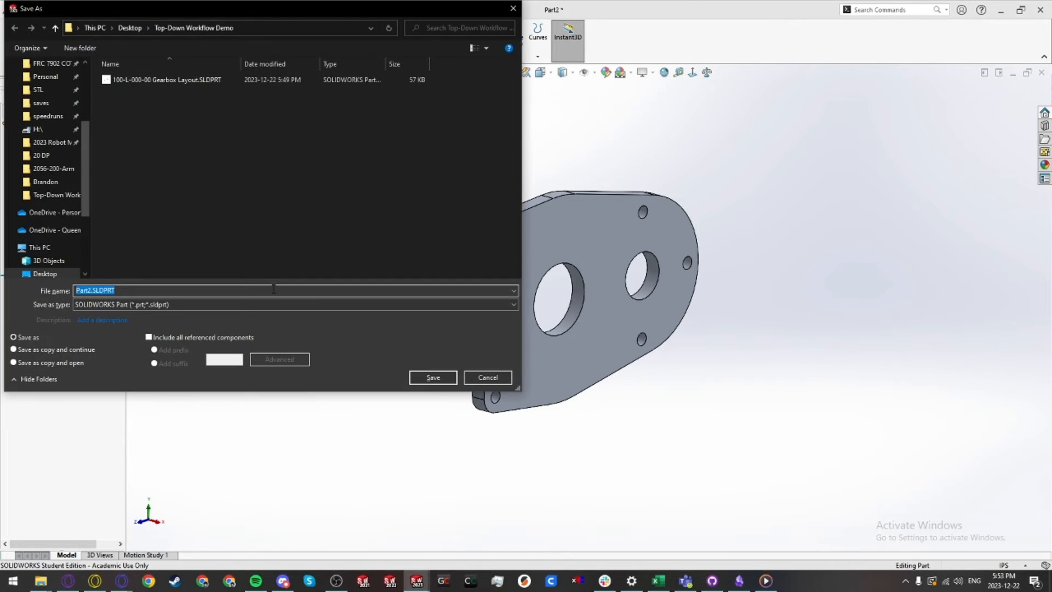
pyautogui.write('100-P')
pyautogui.write('-001-00 Gearbox Main Plate')
pyautogui.press('Return')
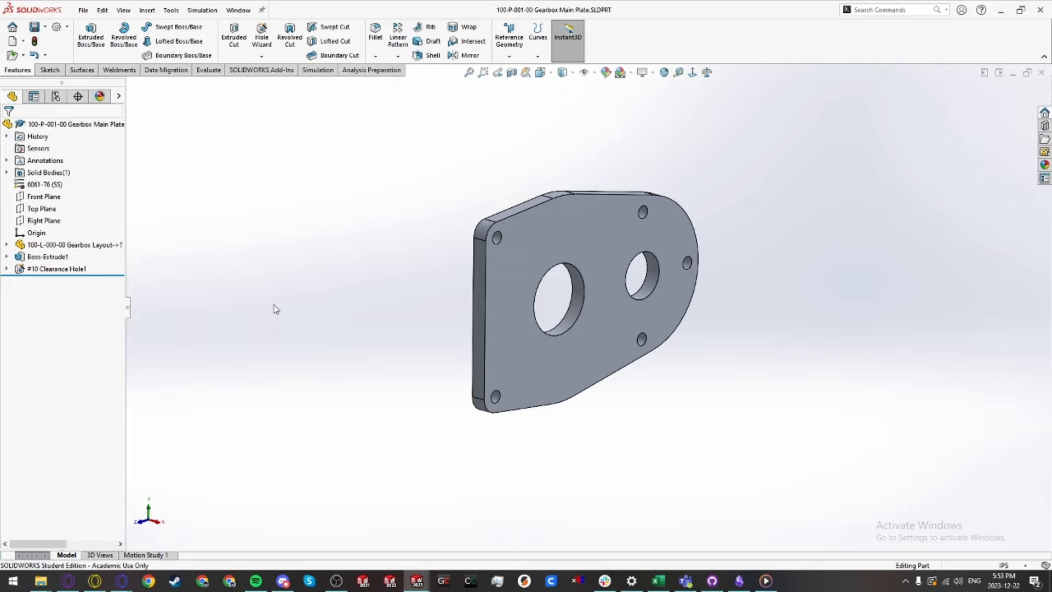
# Step: Create a new part and insert the 100-L-000-00 Gearbox Layout part at the origin
pyautogui.hotkey('ctrl', 'n')
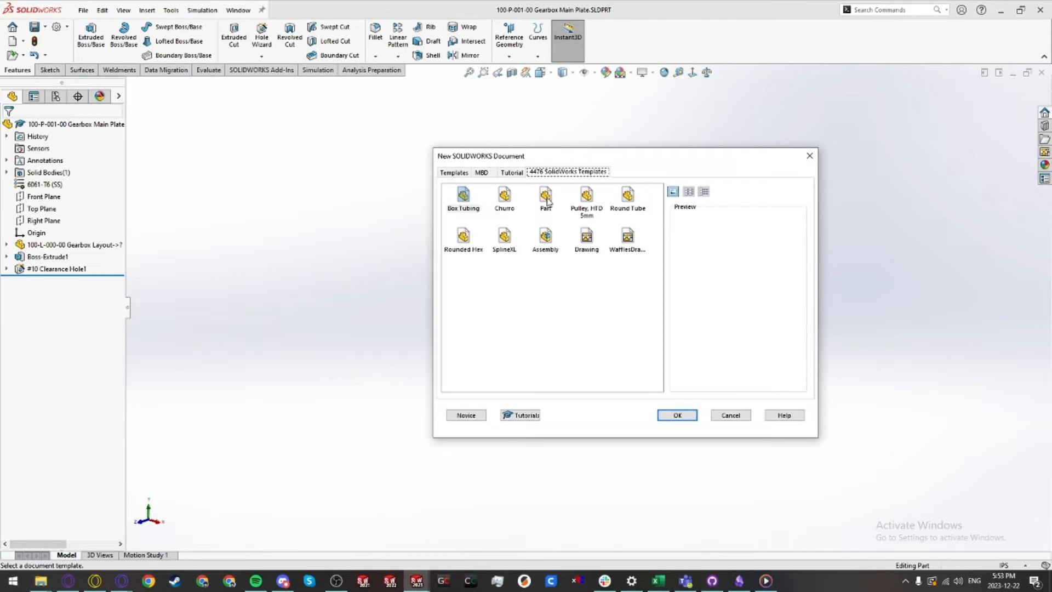
pyautogui.doubleClick(546, 200)
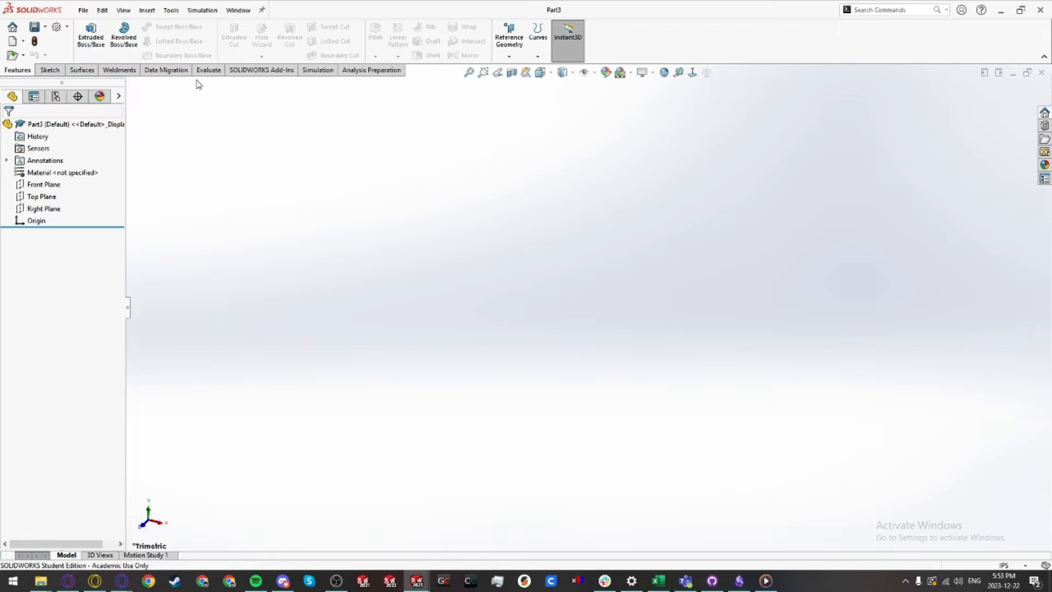
pyautogui.click(147, 11)
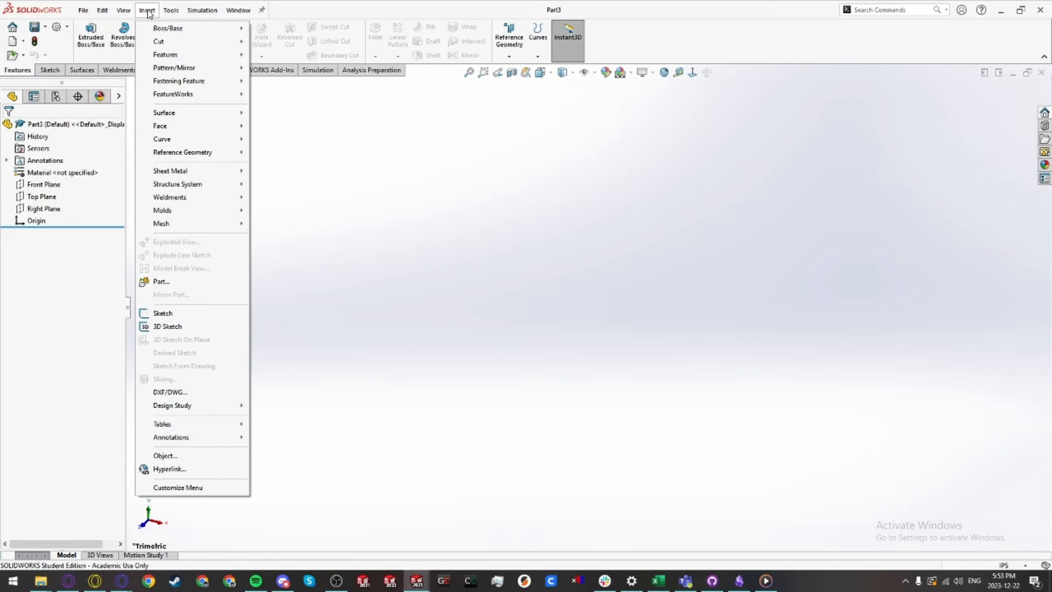
pyautogui.click(156, 282)
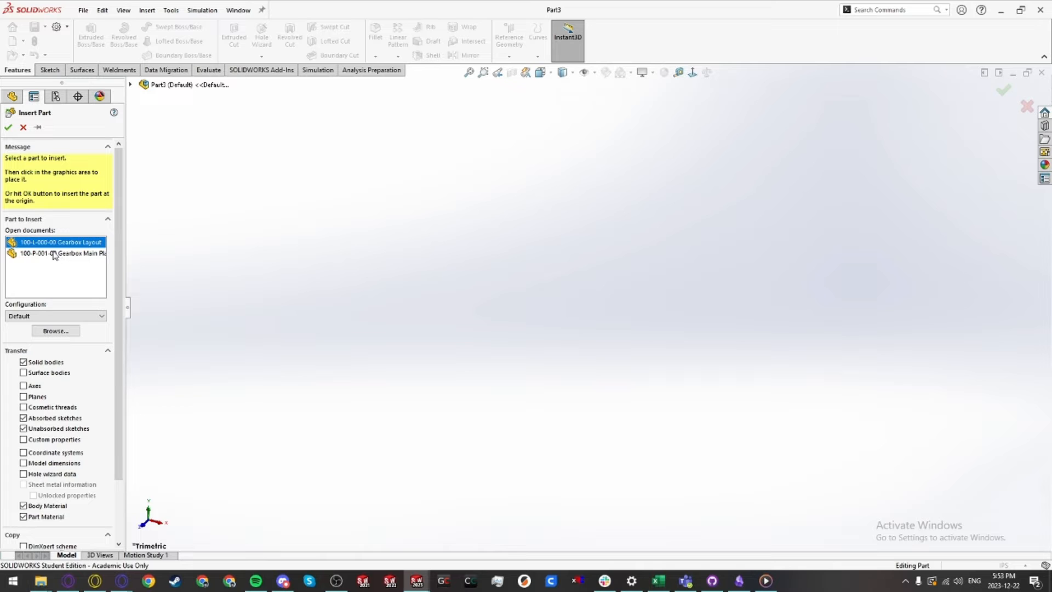
pyautogui.click(9, 128)
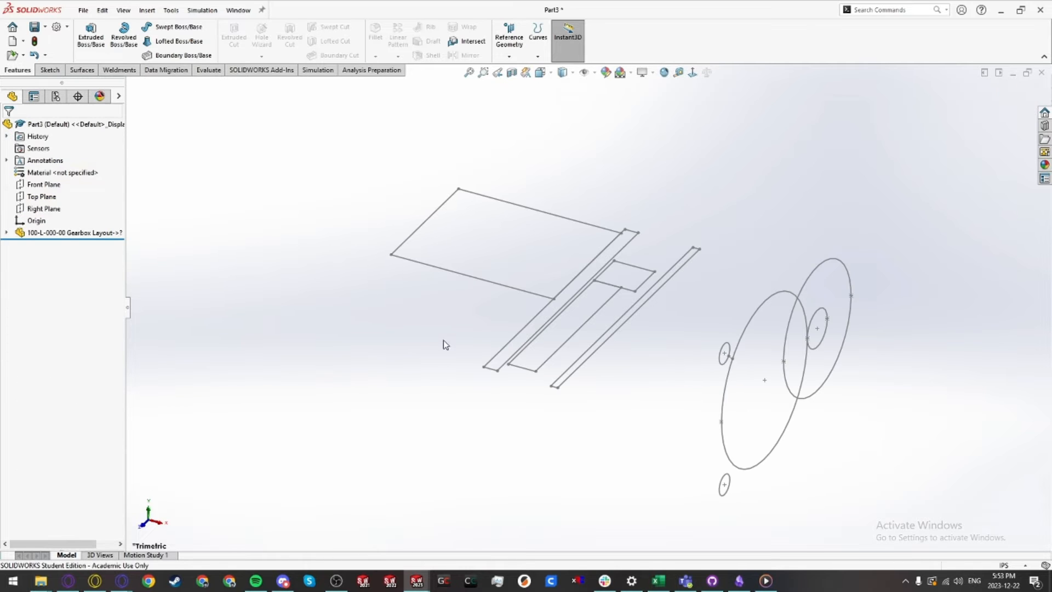
# Step: Start a sketch on the Right Plane and draw a vertical line, a tangent arc and a sloping line along the plate's left and top edges
pyautogui.moveTo(446, 344)
pyautogui.mouseDown(button='middle')
pyautogui.moveTo(547, 374)
pyautogui.moveTo(517, 282)
pyautogui.moveTo(501, 291)
pyautogui.moveTo(508, 332)
pyautogui.moveTo(556, 377)
pyautogui.moveTo(533, 308)
pyautogui.mouseUp(button='middle')
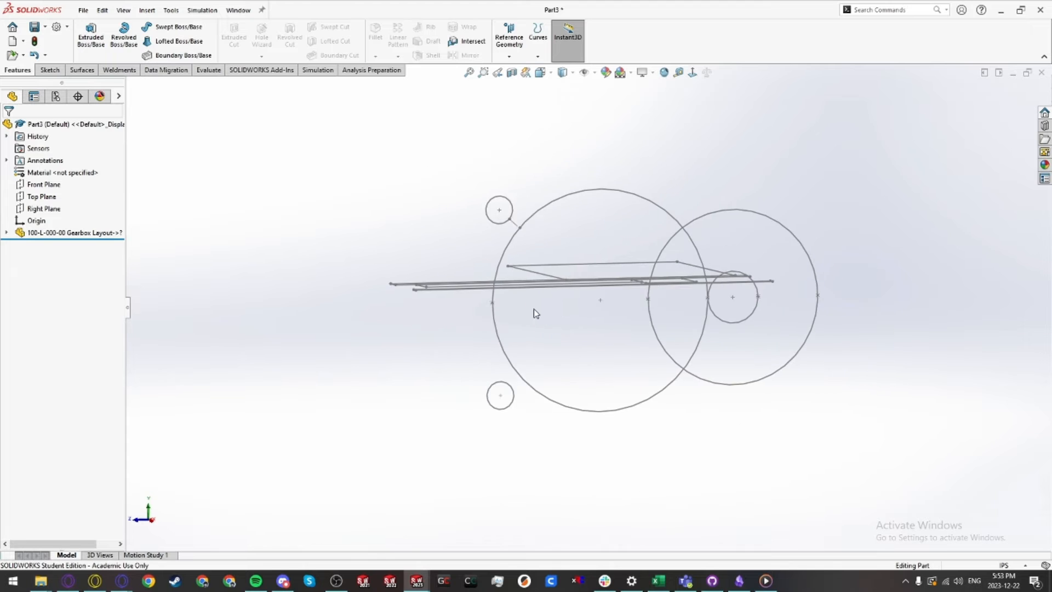
pyautogui.hotkey('ctrl', '4')
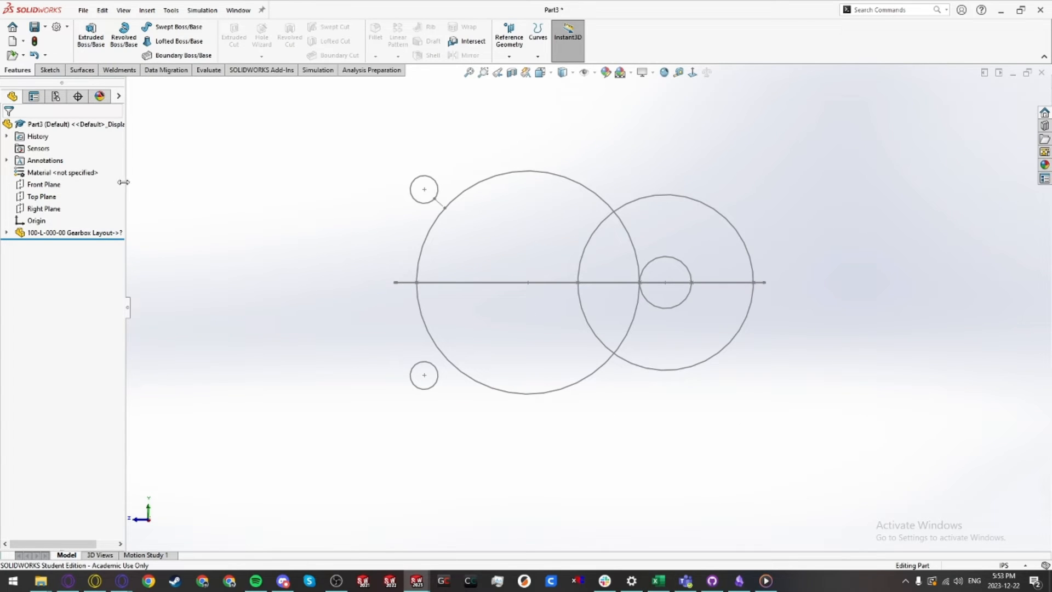
pyautogui.click(41, 209)
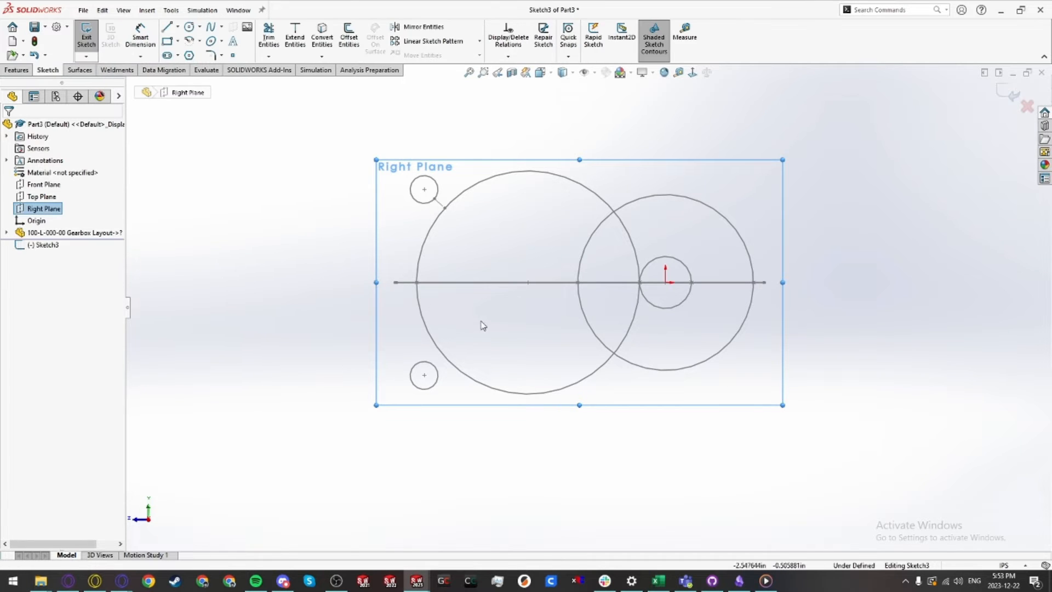
pyautogui.press('l')
pyautogui.moveTo(339, 382); pyautogui.dragTo(339, 201)
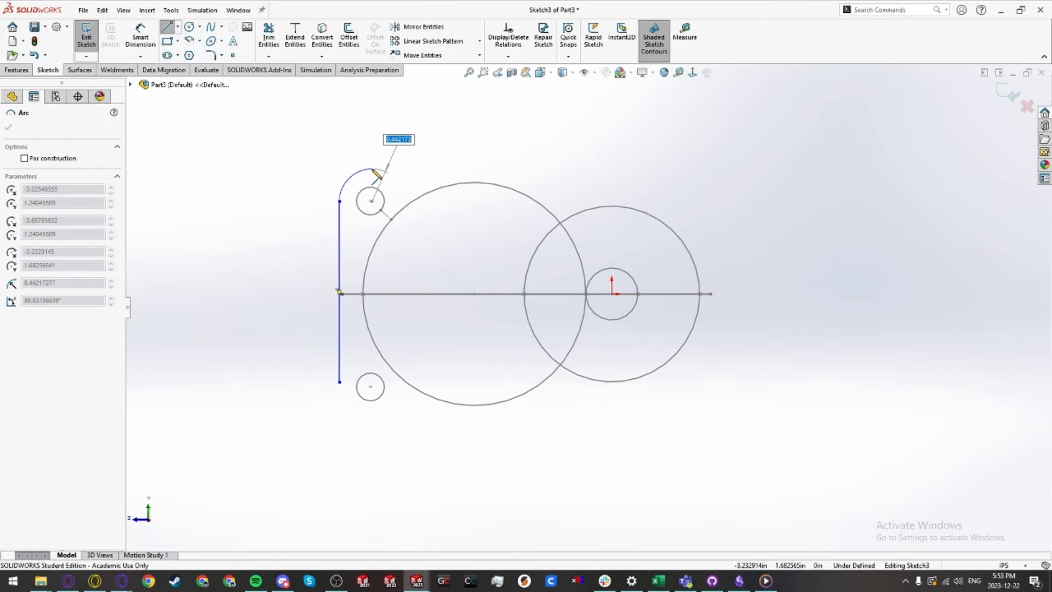
pyautogui.click(372, 162)
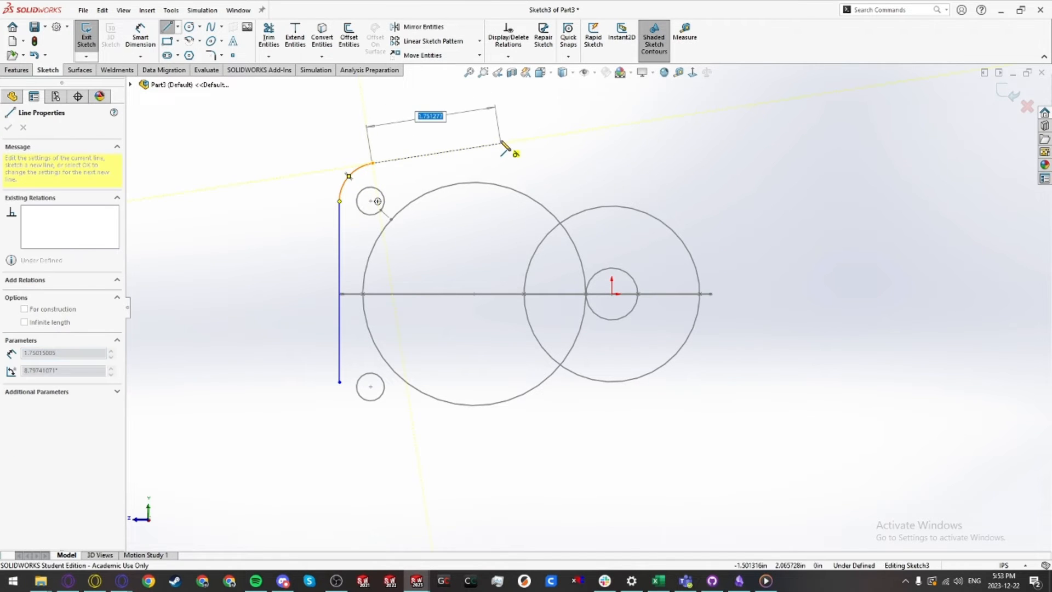
pyautogui.click(503, 140)
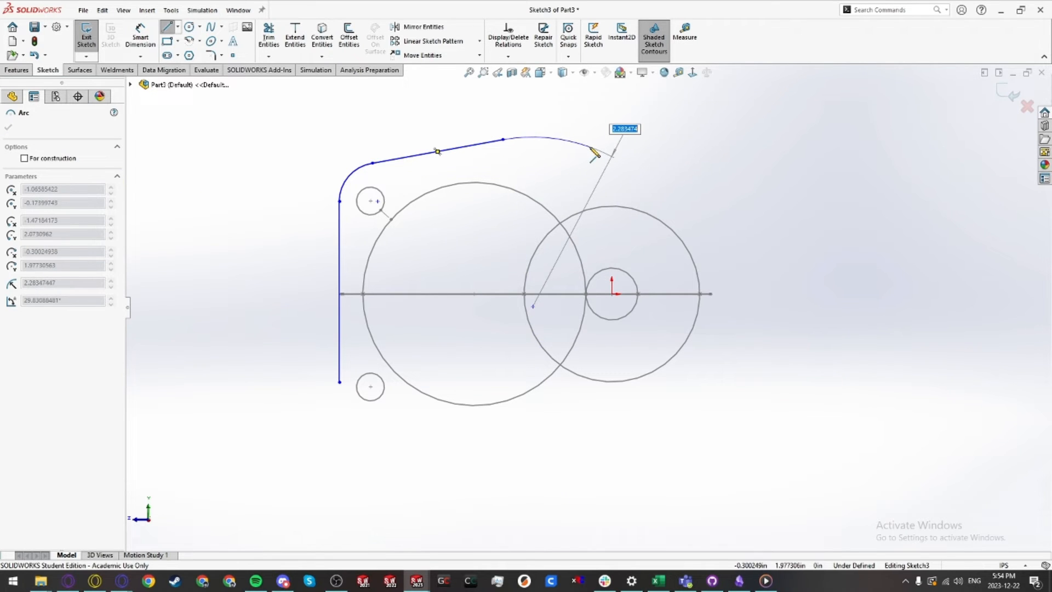
pyautogui.click(575, 139)
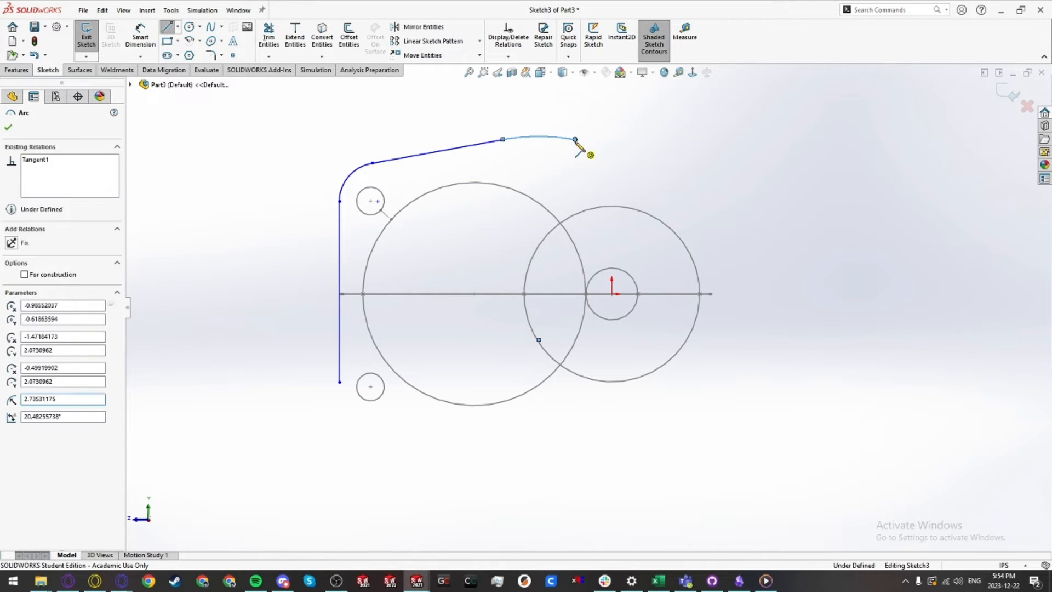
pyautogui.press('Escape')
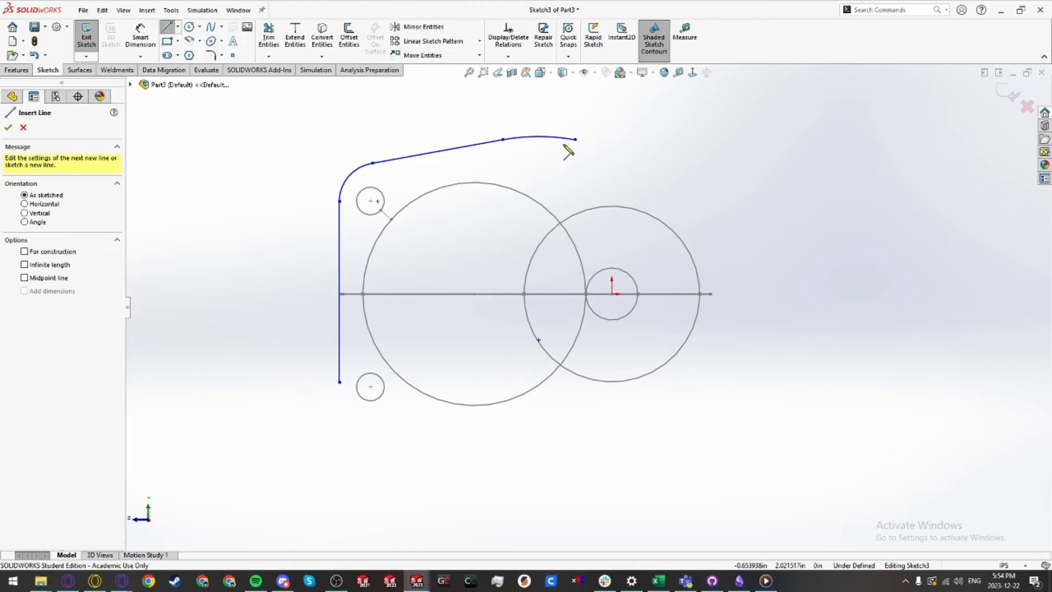
# Step: Continue the outline with a sloping line and tangent arcs around the right and bottom, closing it at the vertical line's lower end
pyautogui.click(575, 140)
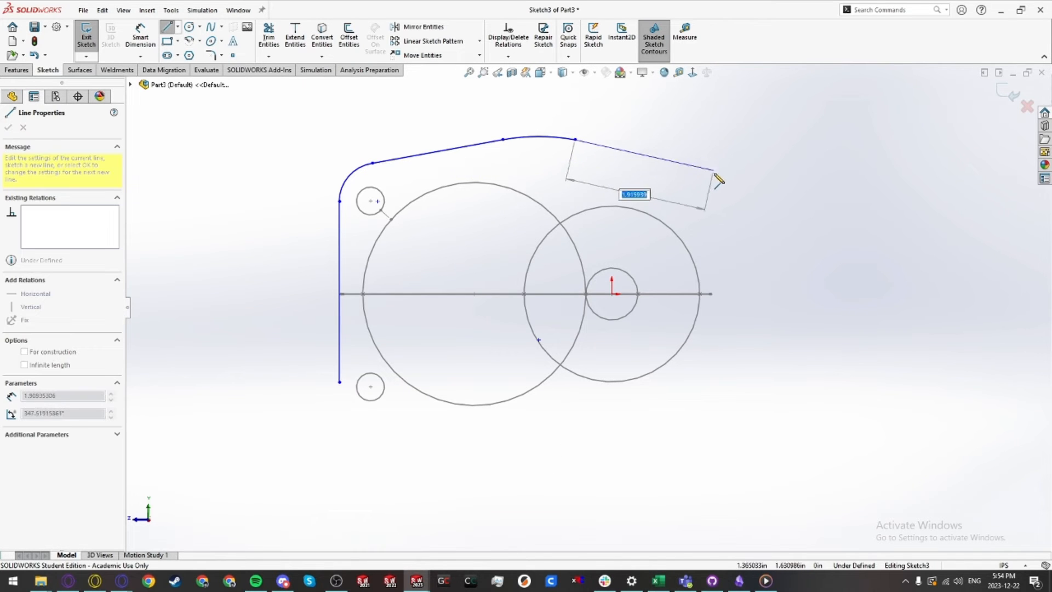
pyautogui.click(684, 178)
pyautogui.click(738, 352)
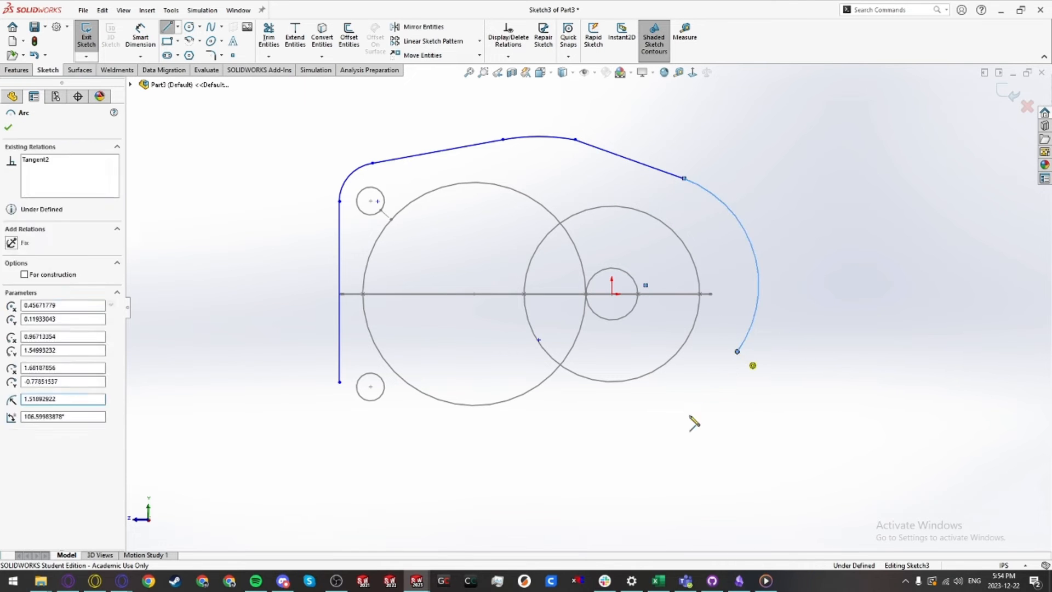
pyautogui.click(686, 421)
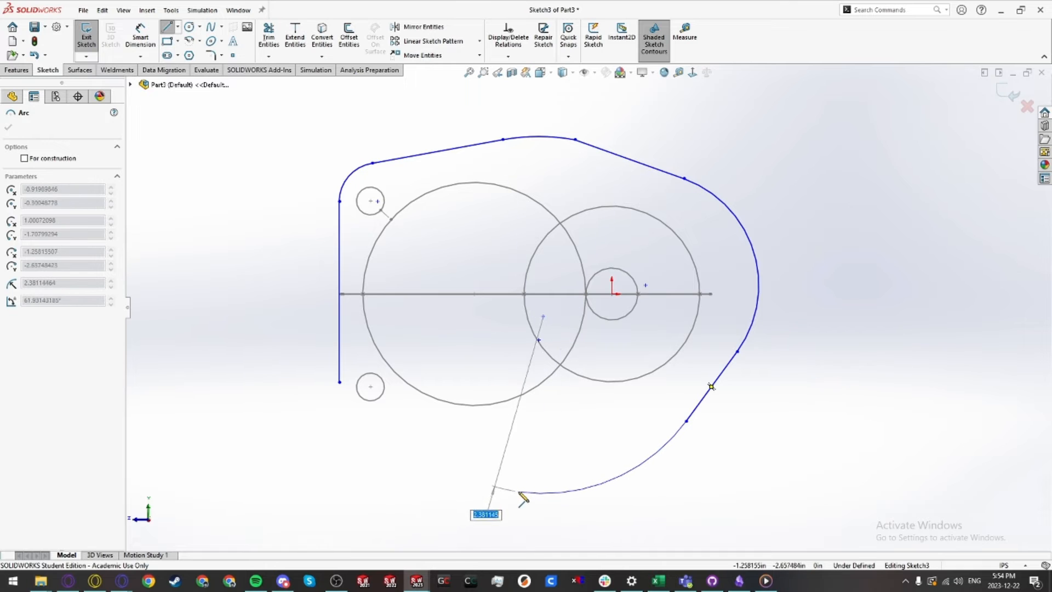
pyautogui.click(519, 491)
pyautogui.click(446, 483)
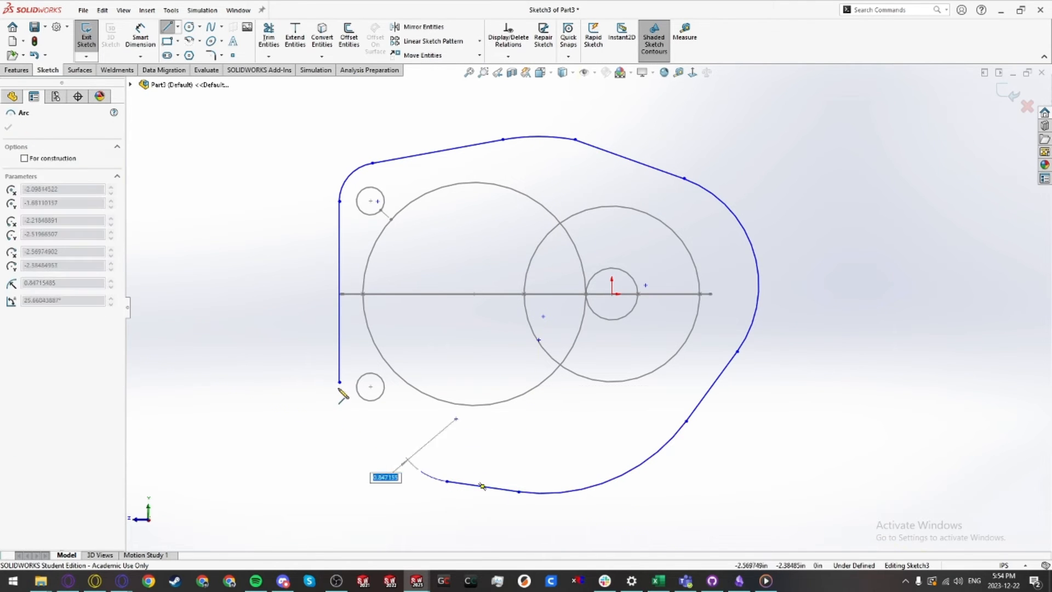
pyautogui.click(340, 382)
pyautogui.press('Escape')
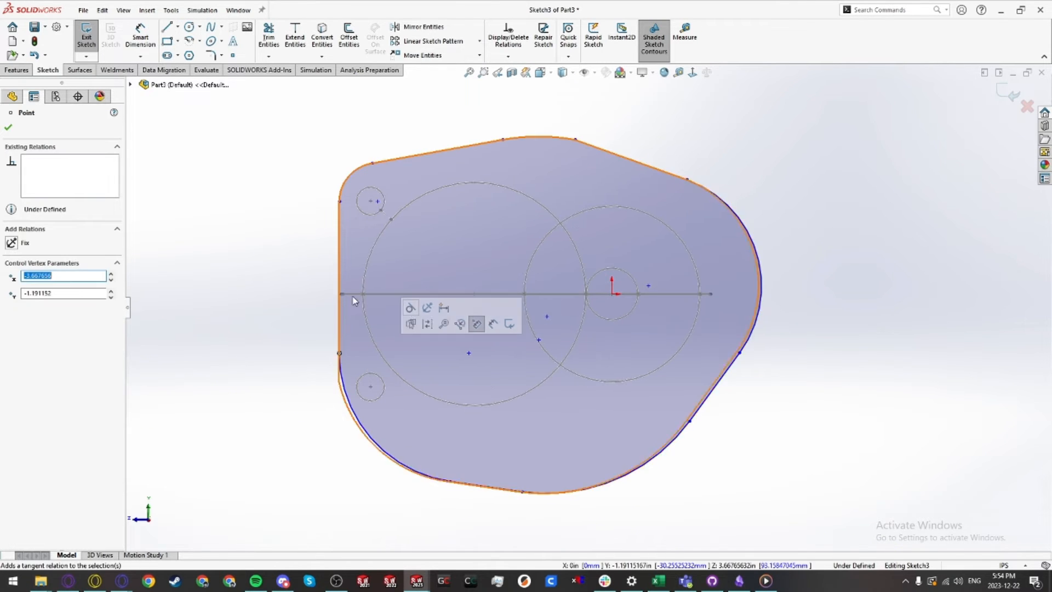
pyautogui.click(503, 143)
pyautogui.click(503, 140)
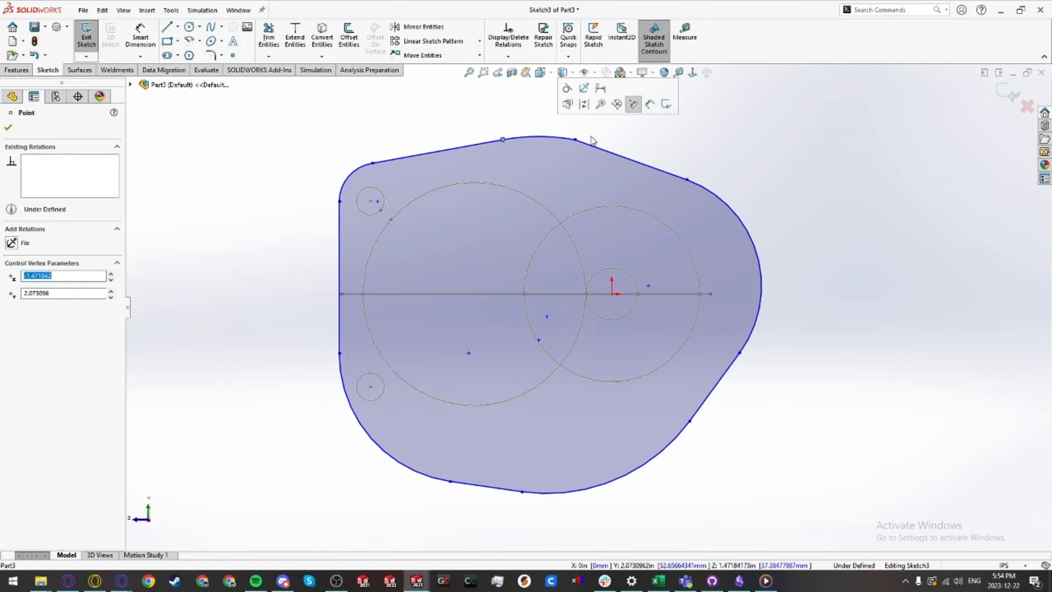
pyautogui.click(689, 177)
pyautogui.press('Escape')
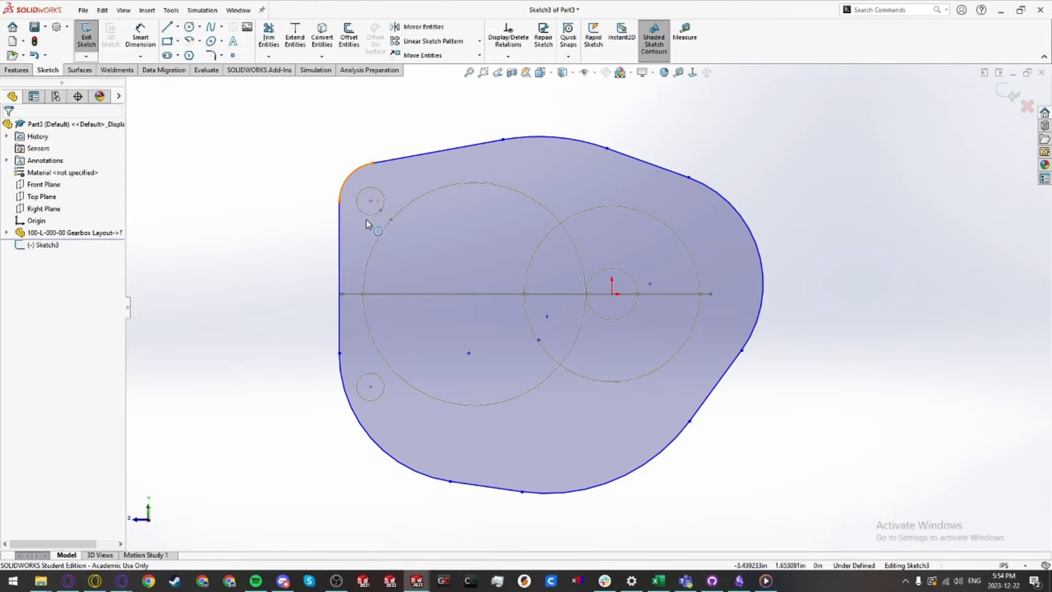
# Step: Make the top-left corner arc concentric with the upper corner hole circle
pyautogui.click(345, 181)
pyautogui.keyDown('ctrl'); pyautogui.click(369, 188); pyautogui.keyUp('ctrl')
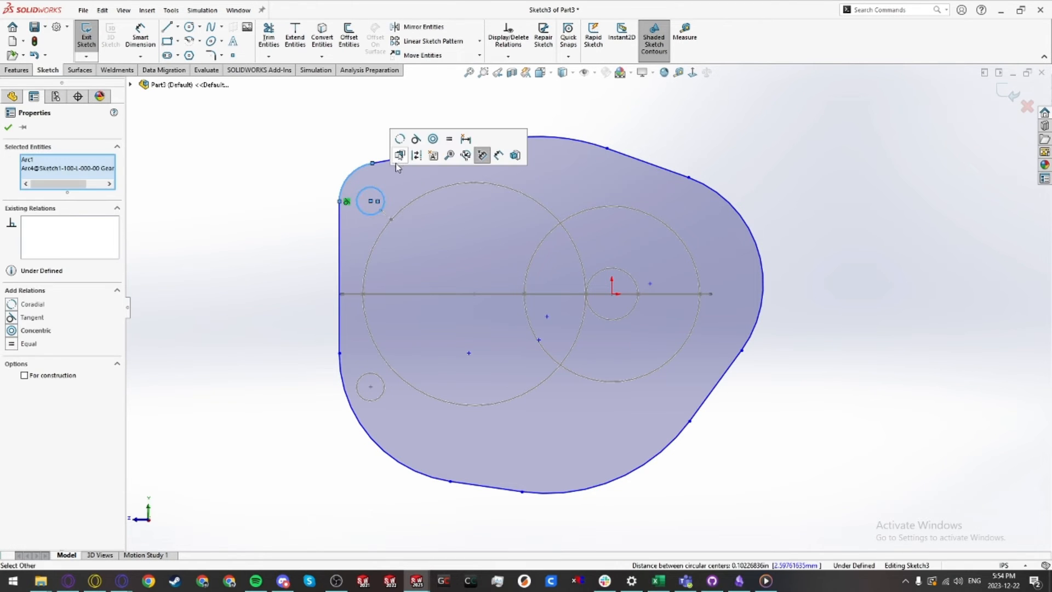
pyautogui.click(432, 142)
# Step: Make the bottom-left corner arc concentric with the lower corner hole circle
pyautogui.click(348, 411)
pyautogui.keyDown('ctrl'); pyautogui.click(359, 393); pyautogui.keyUp('ctrl')
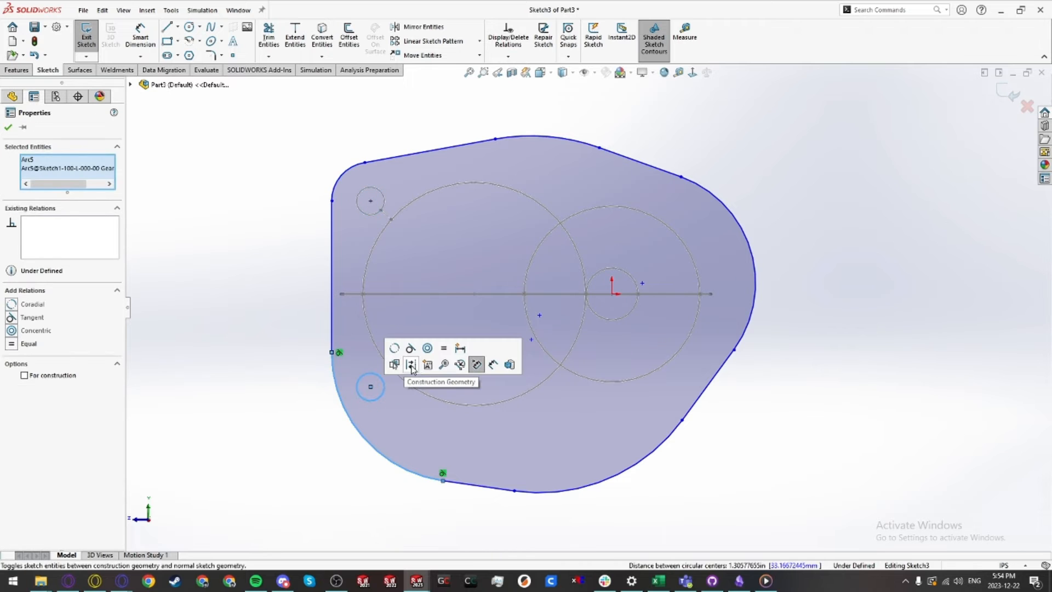
pyautogui.click(428, 348)
# Step: Make the top and bottom outline arcs concentric with the large gear circle
pyautogui.click(466, 437)
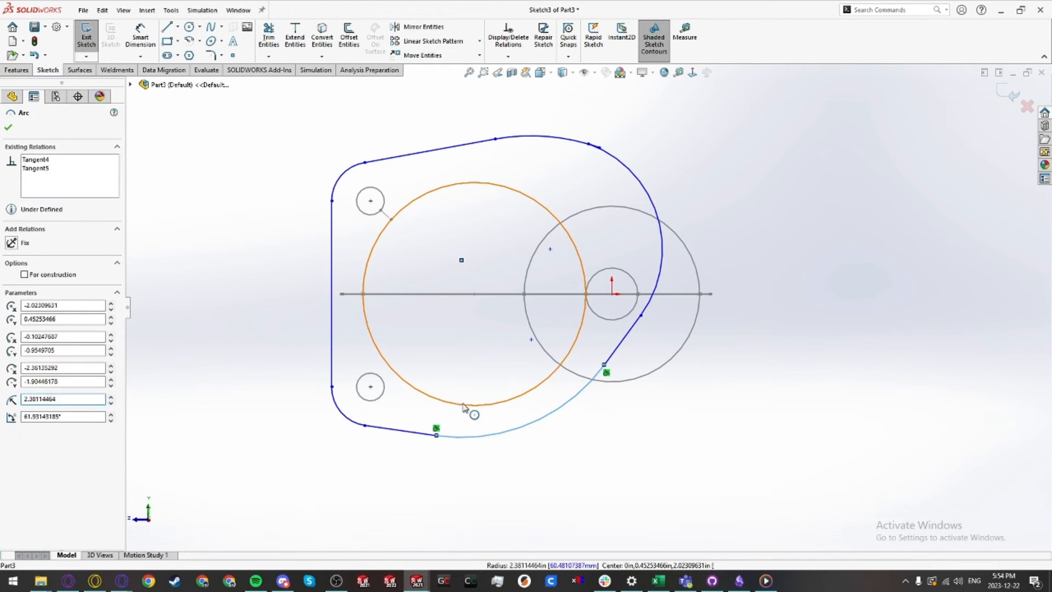
pyautogui.keyDown('ctrl'); pyautogui.click(463, 406); pyautogui.keyUp('ctrl')
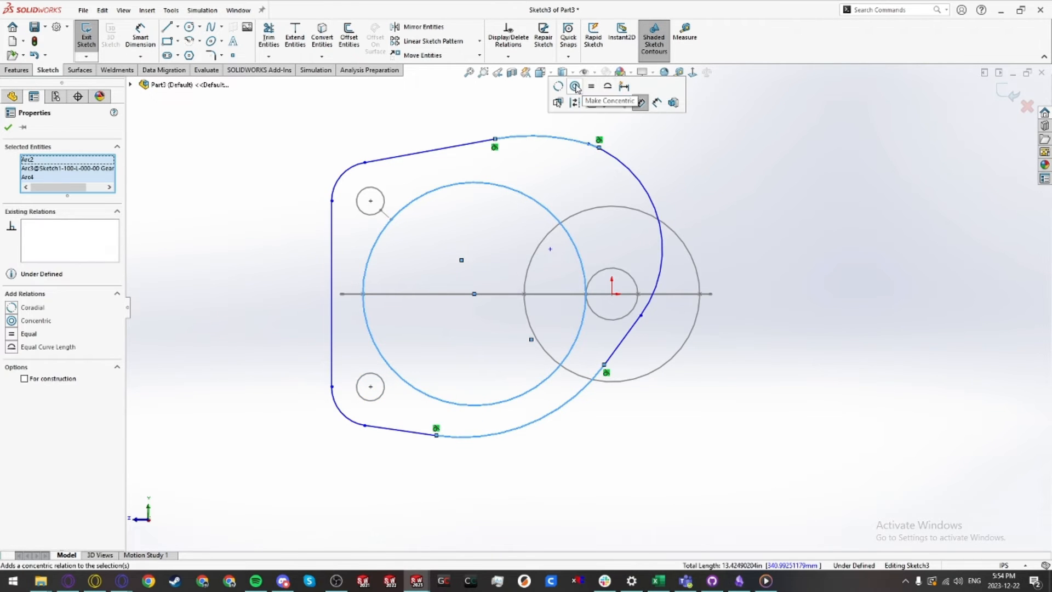
pyautogui.click(575, 102)
pyautogui.click(482, 146)
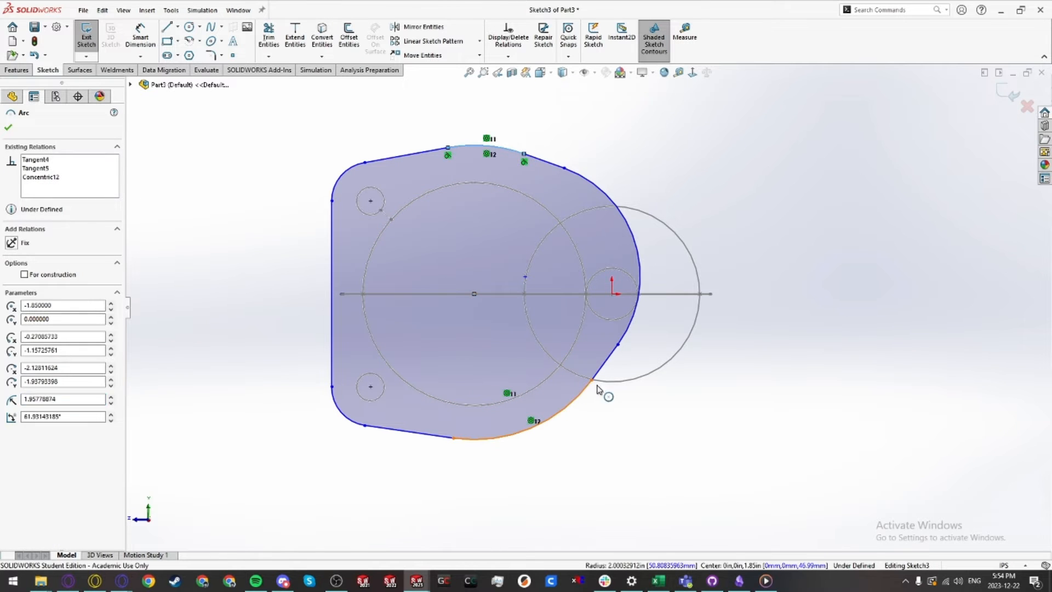
pyautogui.keyDown('ctrl'); pyautogui.click(581, 397); pyautogui.keyUp('ctrl')
pyautogui.click(643, 408)
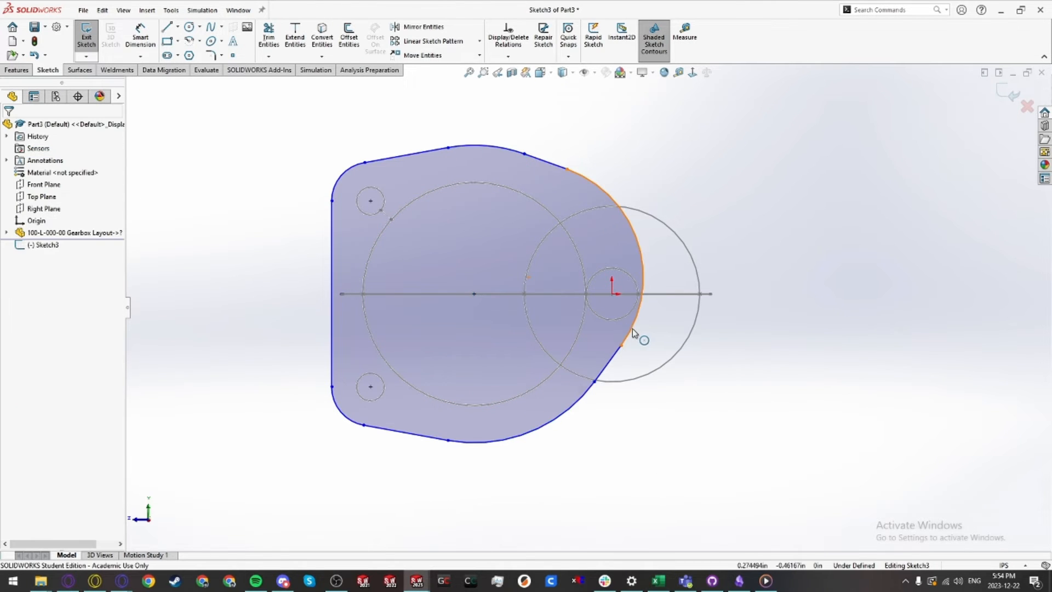
# Step: Make the right end arc concentric with the right gear circle
pyautogui.click(632, 332)
pyautogui.keyDown('ctrl'); pyautogui.click(675, 356); pyautogui.keyUp('ctrl')
pyautogui.click(734, 311)
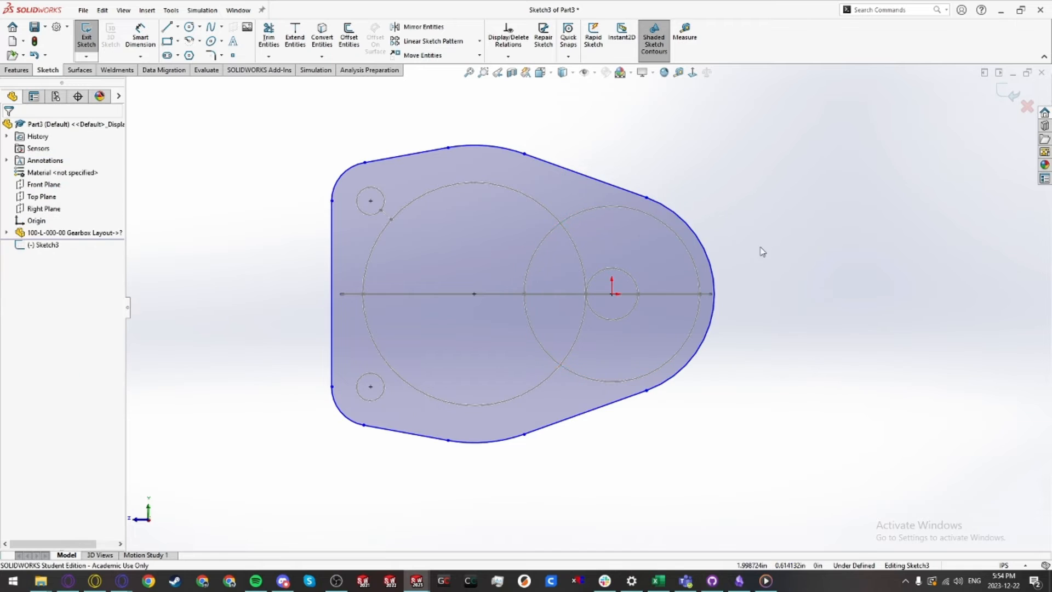
# Step: Dimension the top-left corner arc's radius to 0.25 in
pyautogui.scroll(-1, 332, 151)
pyautogui.press('d')
pyautogui.click(342, 173)
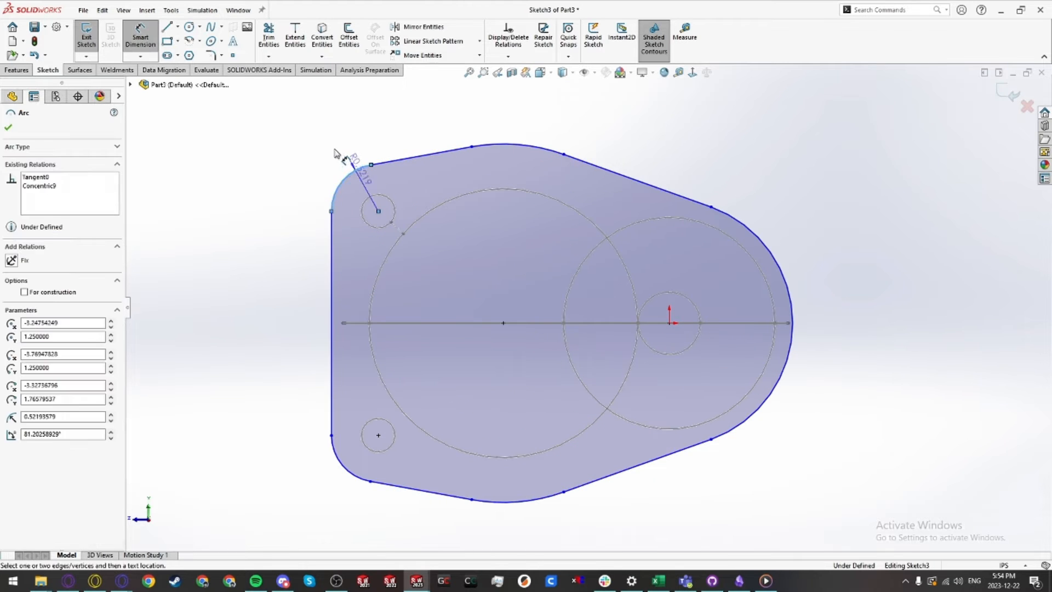
pyautogui.click(334, 153)
pyautogui.write('0.25')
pyautogui.press('Return')
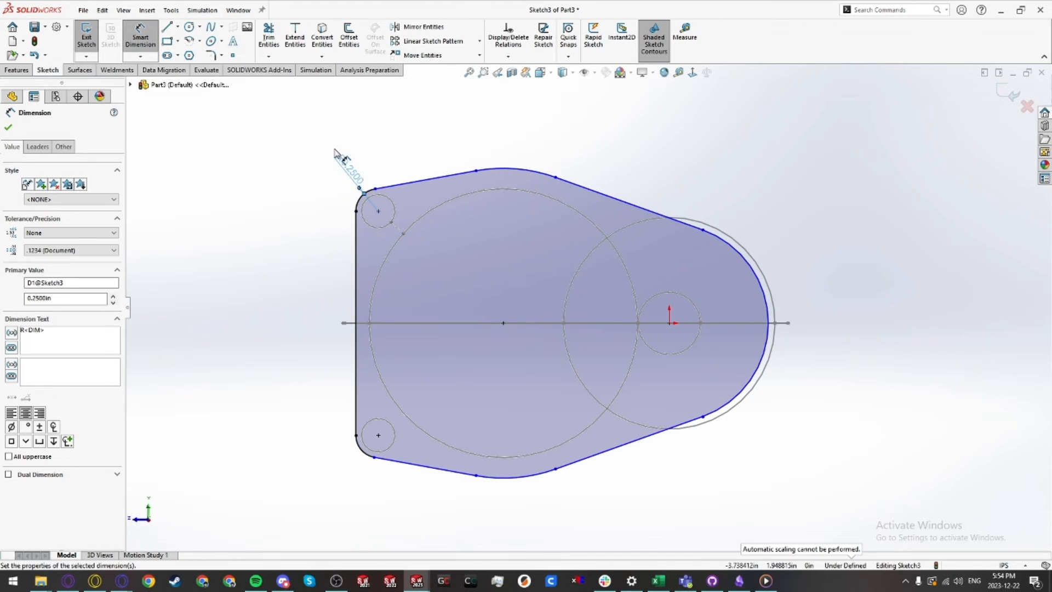
# Step: Set the gap between the top outline arc and the large gear circle to 0.125 in
pyautogui.click(533, 175)
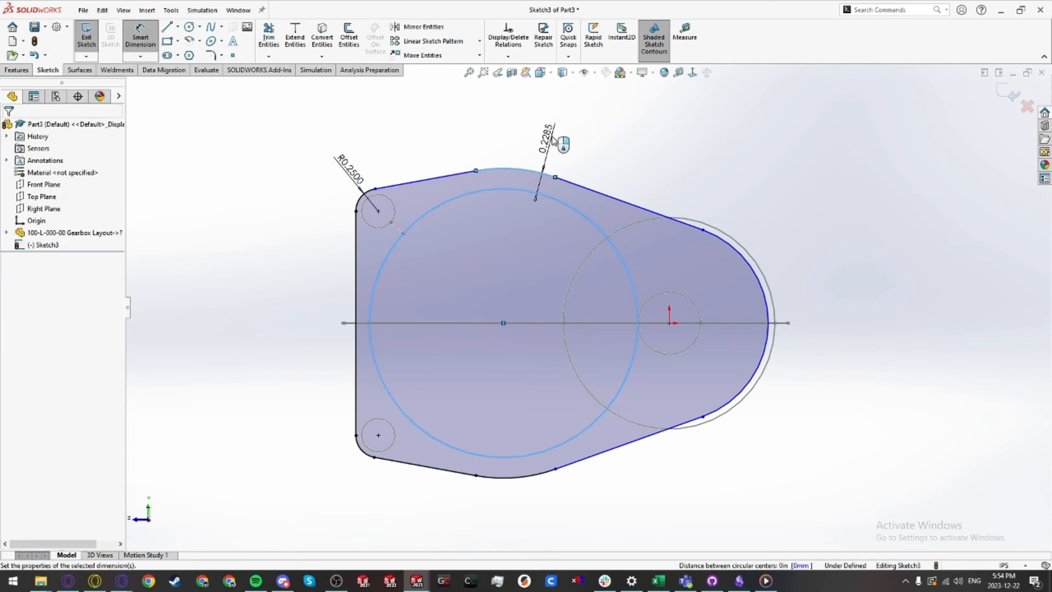
pyautogui.click(543, 112)
pyautogui.write('.125')
pyautogui.press('Return')
pyautogui.press('Escape')
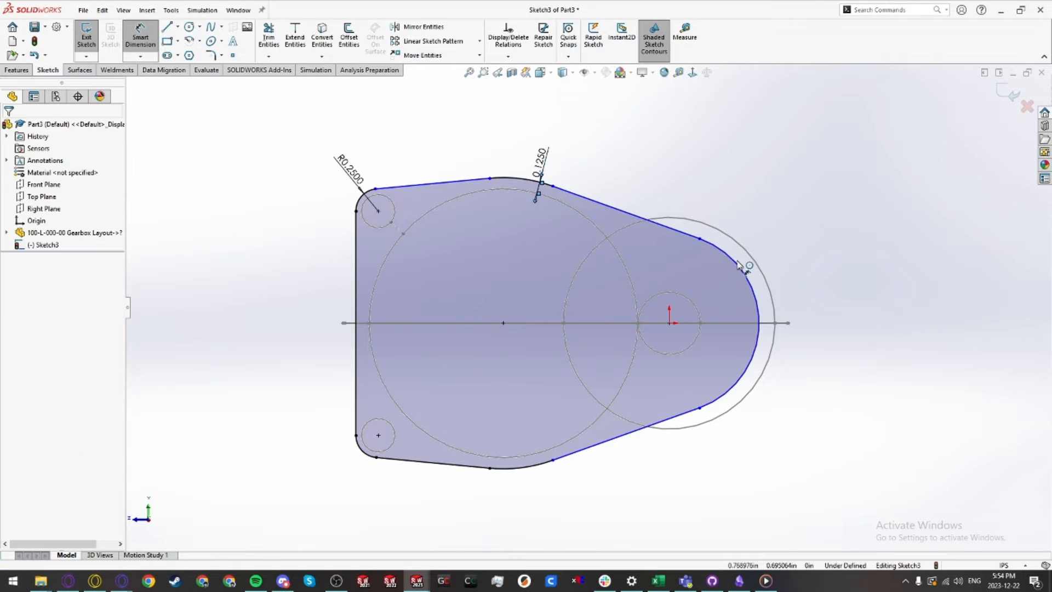
# Step: Reposition the right arc's upper endpoint, deleting its coincident relation with the right gear circle
pyautogui.moveTo(704, 245); pyautogui.dragTo(694, 220)
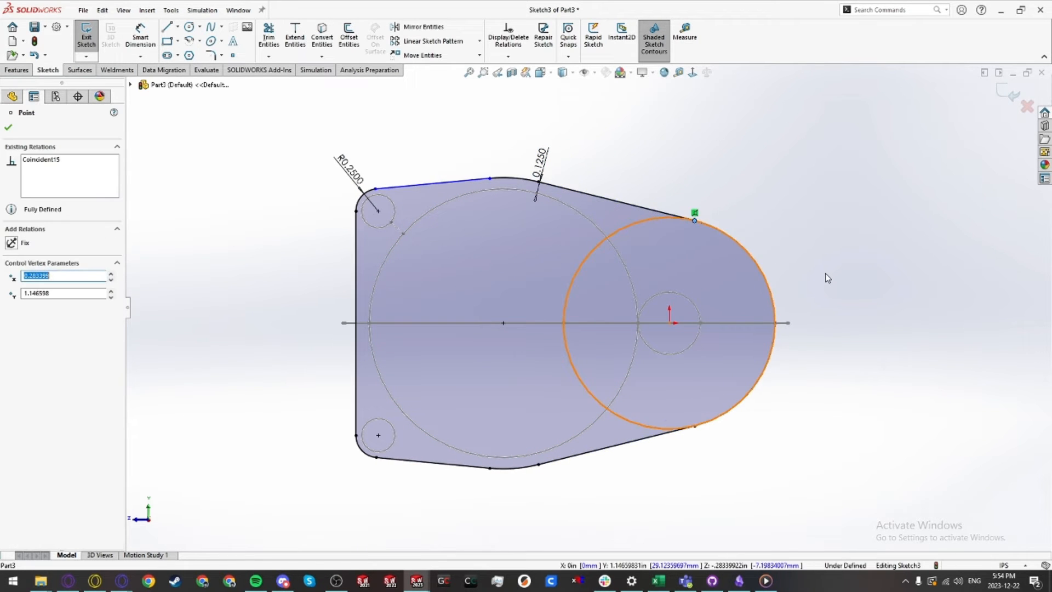
pyautogui.click(694, 213)
pyautogui.press('Delete')
pyautogui.moveTo(695, 220); pyautogui.dragTo(691, 211)
pyautogui.press('Escape')
# Step: Set the gap between the right end arc and the right gear circle to 0.0625 in
pyautogui.press('d')
pyautogui.click(762, 271)
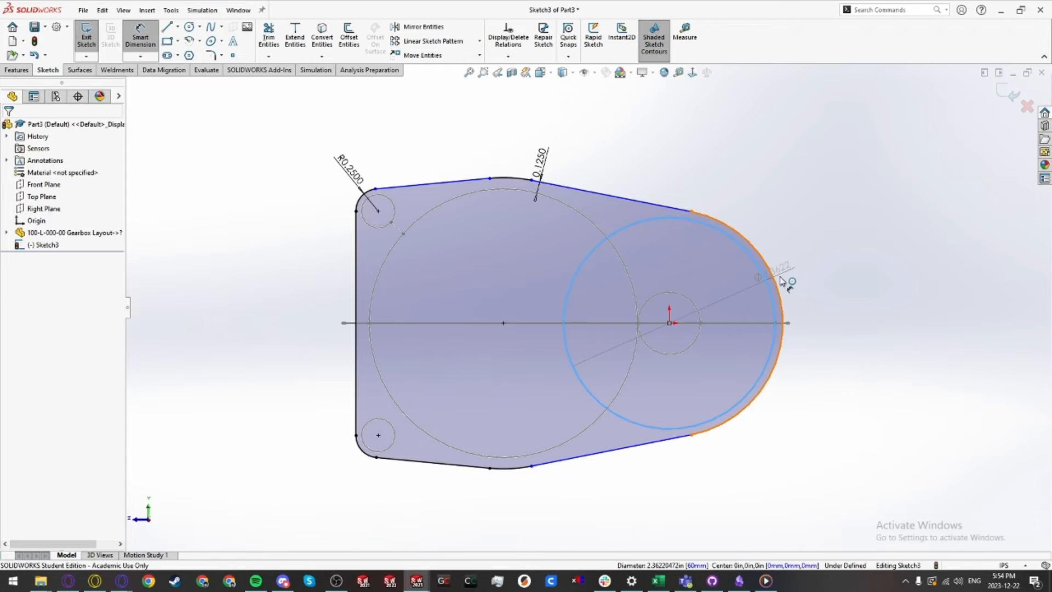
pyautogui.click(776, 281)
pyautogui.click(817, 270)
pyautogui.write('0.0625')
pyautogui.press('Return')
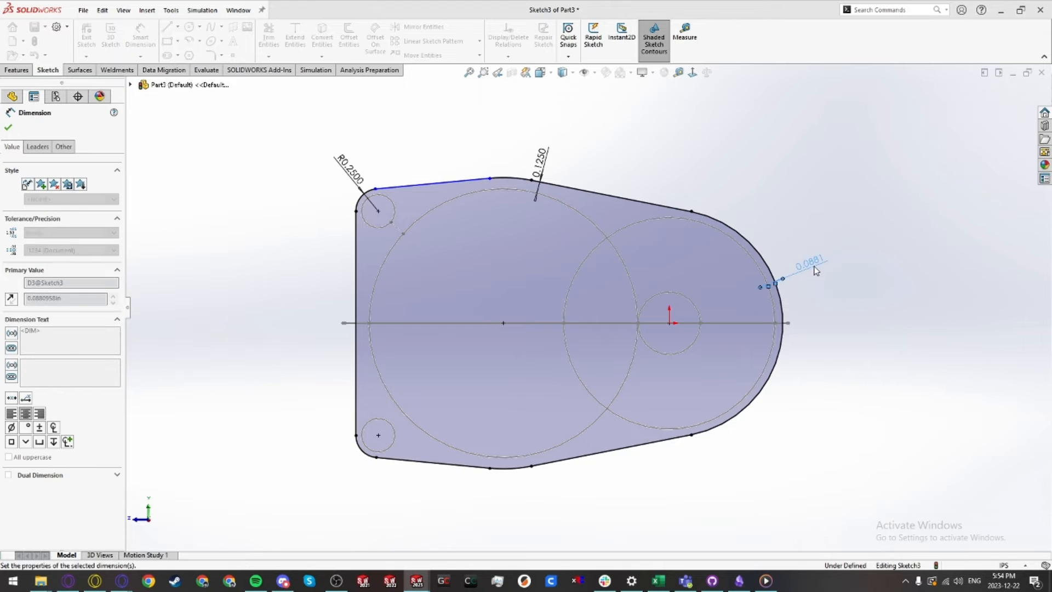
pyautogui.press('Escape')
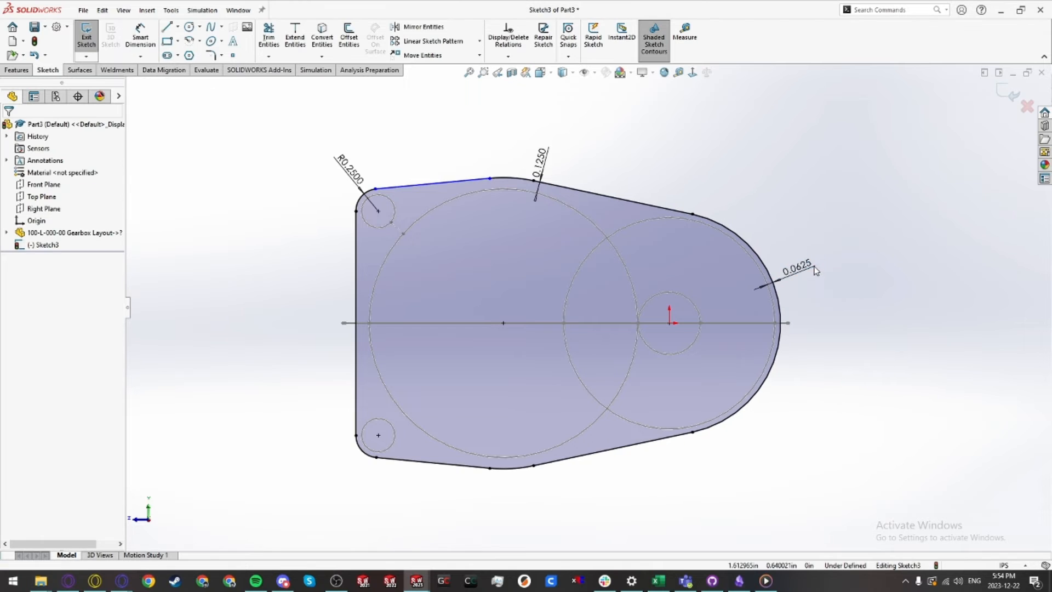
# Step: Sketch a 1.125 in circle at the large gear's centre and a 0.9 in circle at the right gear's centre
pyautogui.click(375, 190)
pyautogui.click(410, 144)
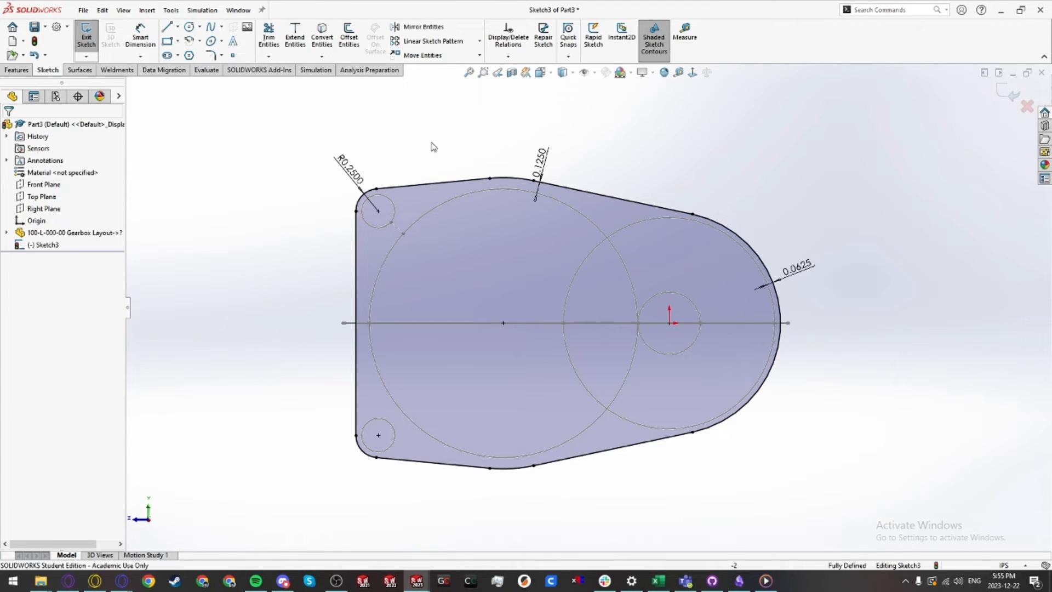
pyautogui.press('c')
pyautogui.click(503, 323)
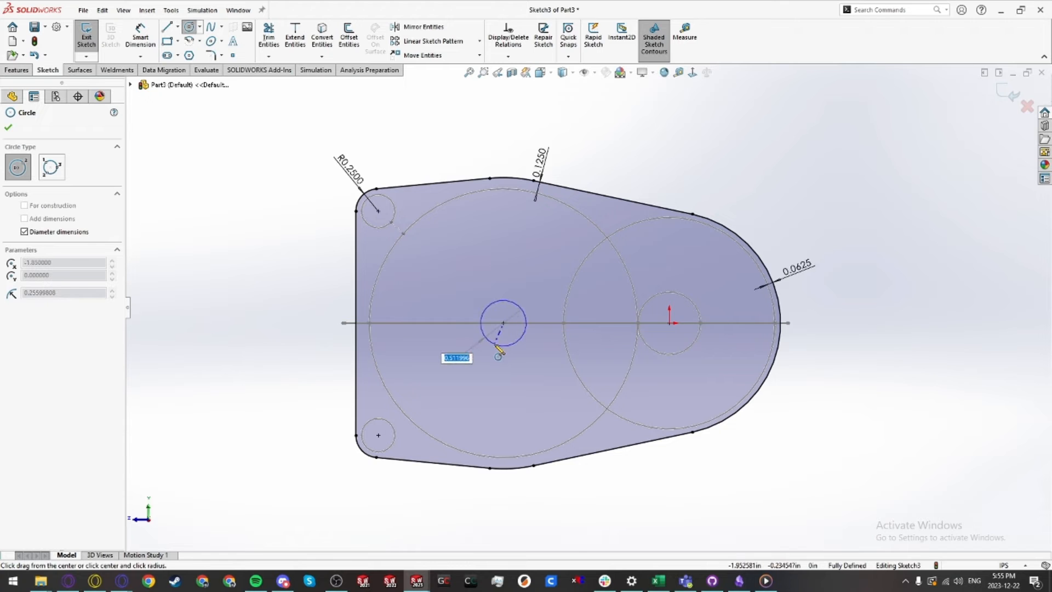
pyautogui.press('Return')
pyautogui.press('Escape')
pyautogui.moveTo(812, 402); pyautogui.dragTo(773, 437, button='right')
pyautogui.click(669, 323)
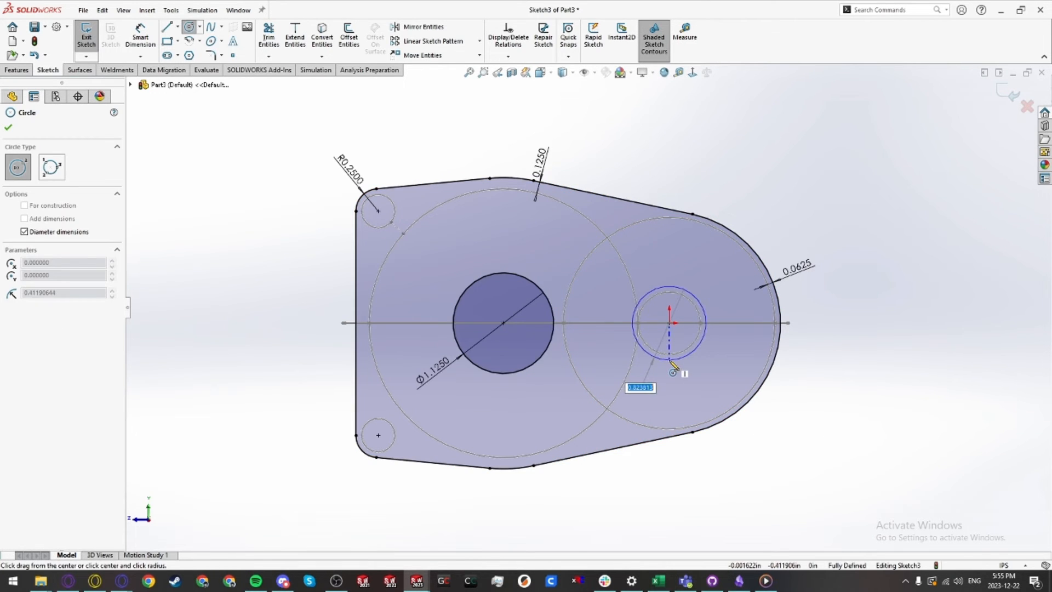
pyautogui.write('.9')
pyautogui.press('Return')
pyautogui.press('Escape')
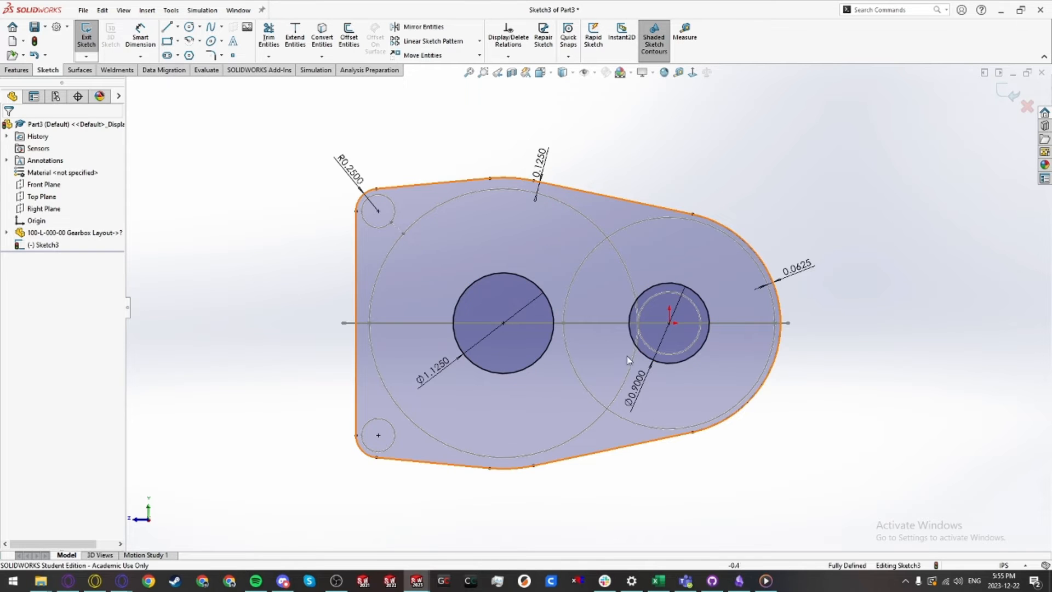
# Step: Move the 0.9 in diameter dimension to the lower left of the small circle
pyautogui.click(700, 343)
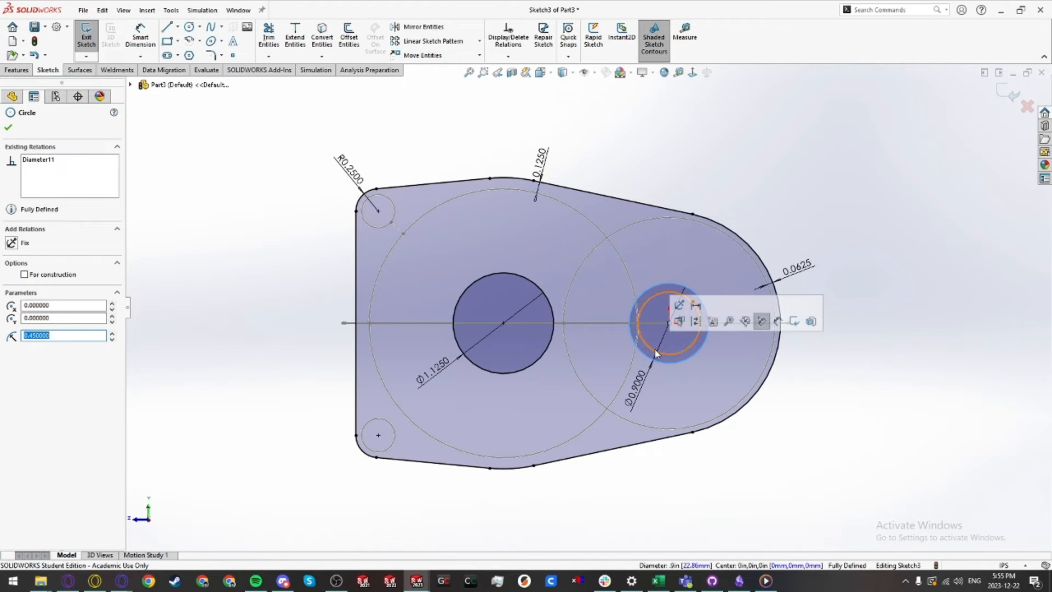
pyautogui.moveTo(635, 398)
pyautogui.mouseDown()
pyautogui.moveTo(603, 373)
pyautogui.moveTo(597, 351)
pyautogui.mouseUp()
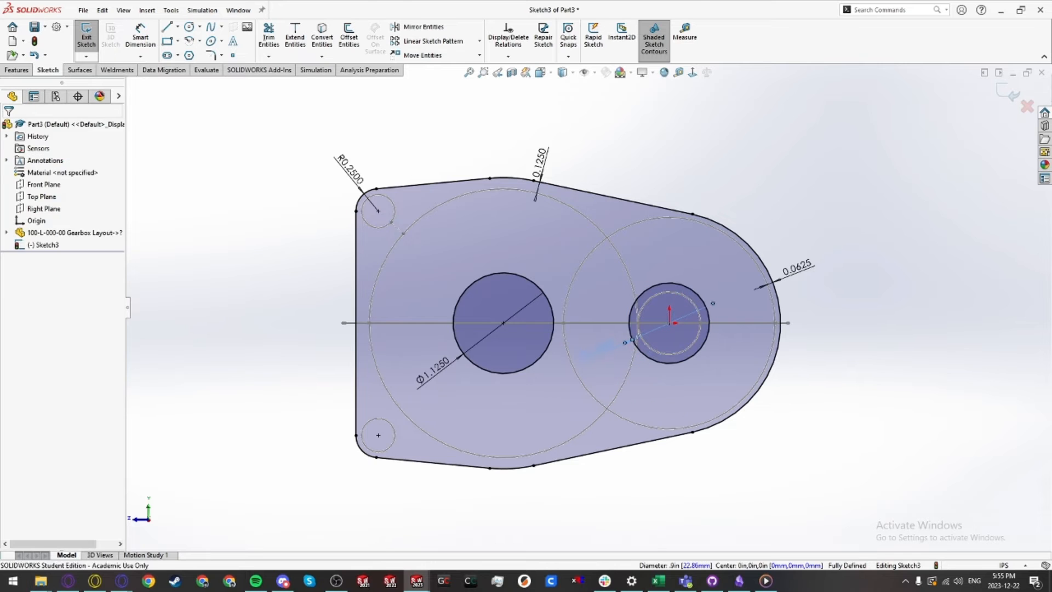
pyautogui.click(768, 510)
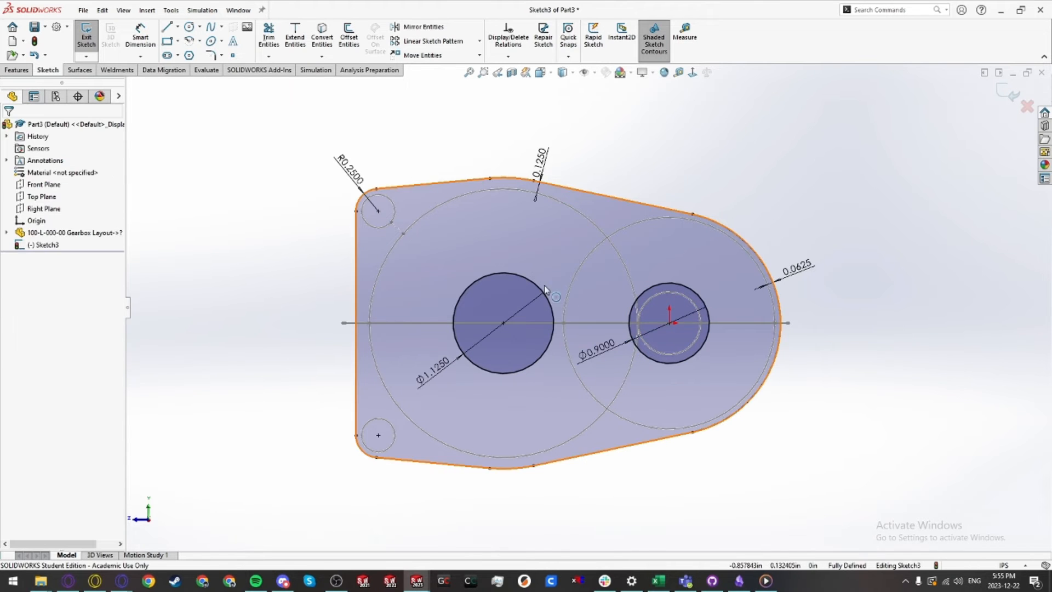
# Step: Extrude the plate sketch from one layout sketch vertex up to another layout vertex
pyautogui.click(18, 70)
pyautogui.click(93, 39)
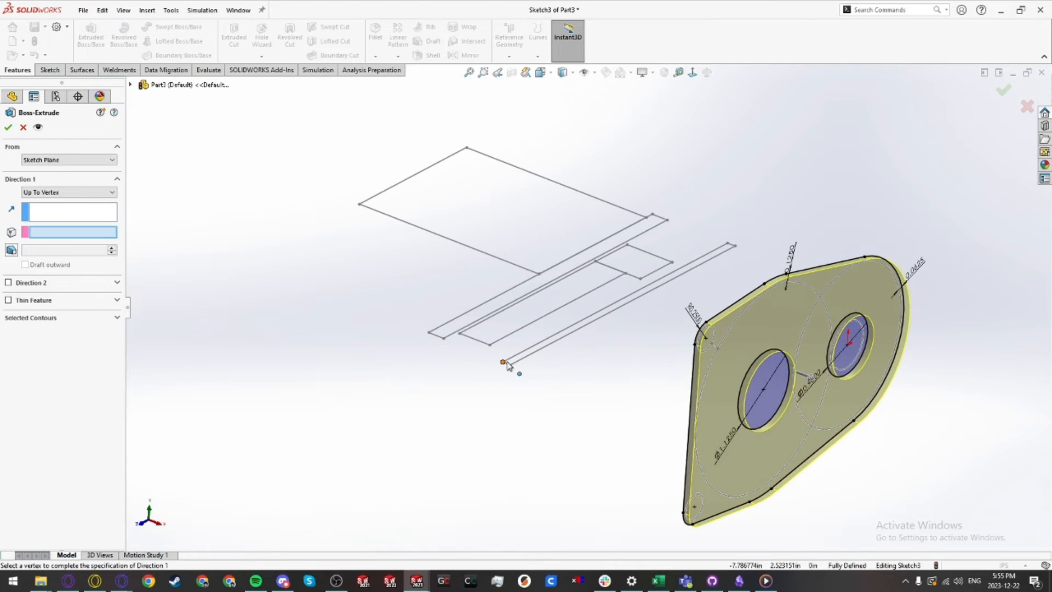
pyautogui.scroll(-1, 51, 160)
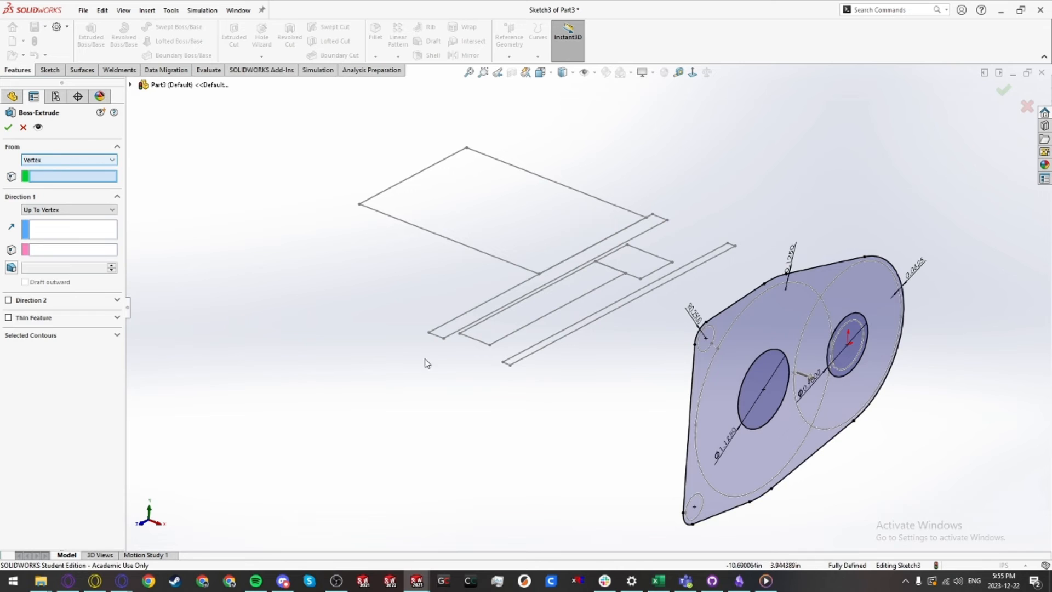
pyautogui.click(503, 363)
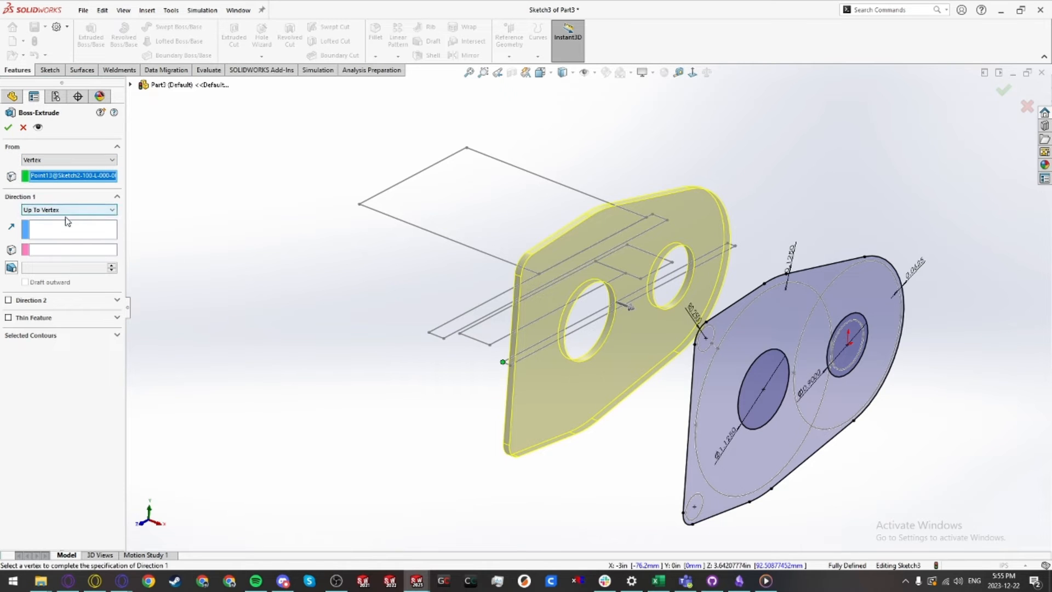
pyautogui.click(60, 251)
pyautogui.click(511, 364)
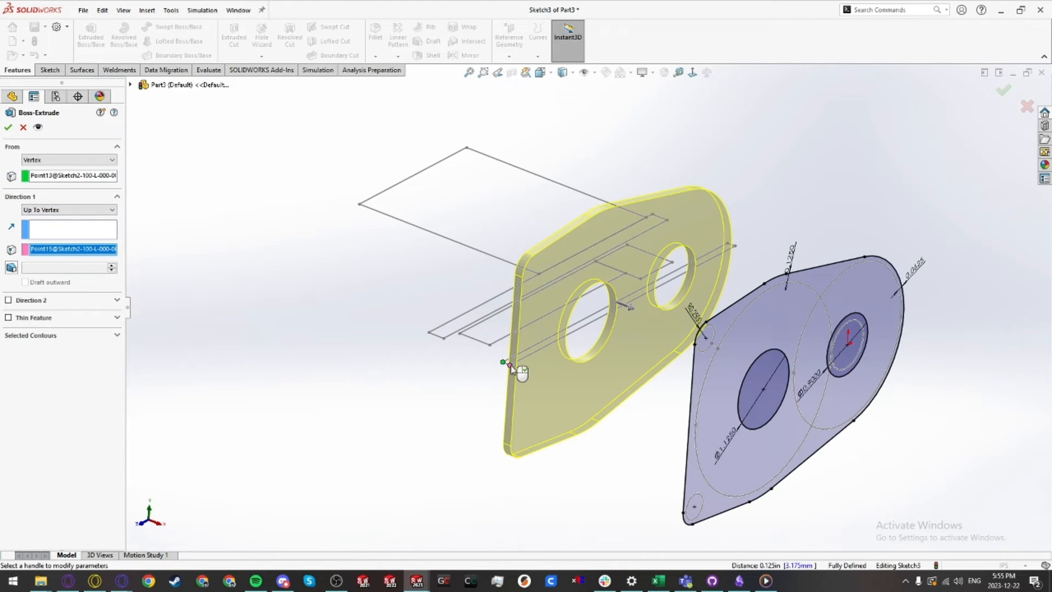
pyautogui.press('Return')
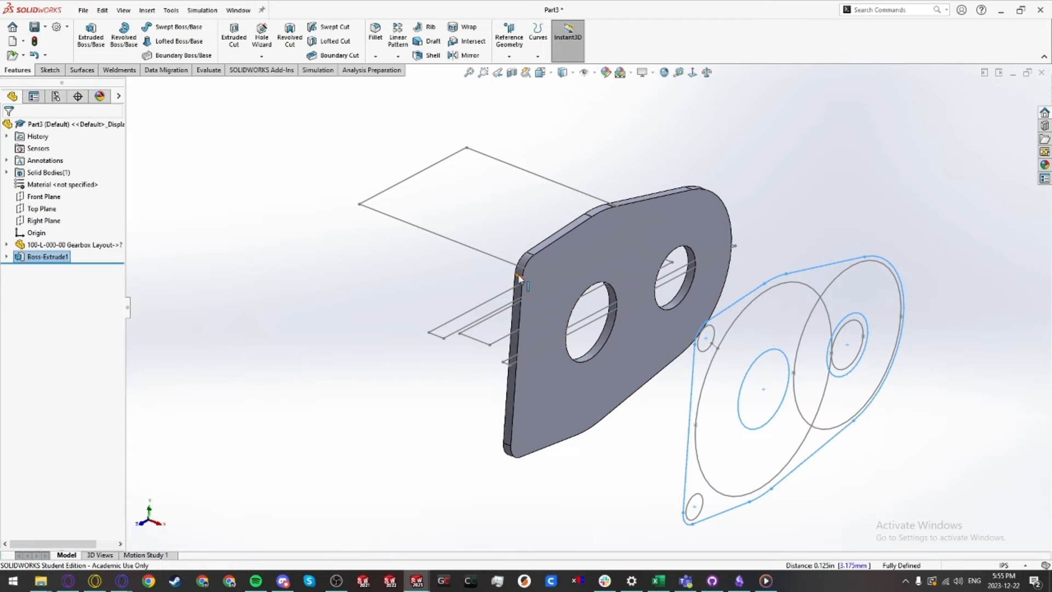
# Step: Assign 6061-T6 (SS) material to the part
pyautogui.click(517, 276)
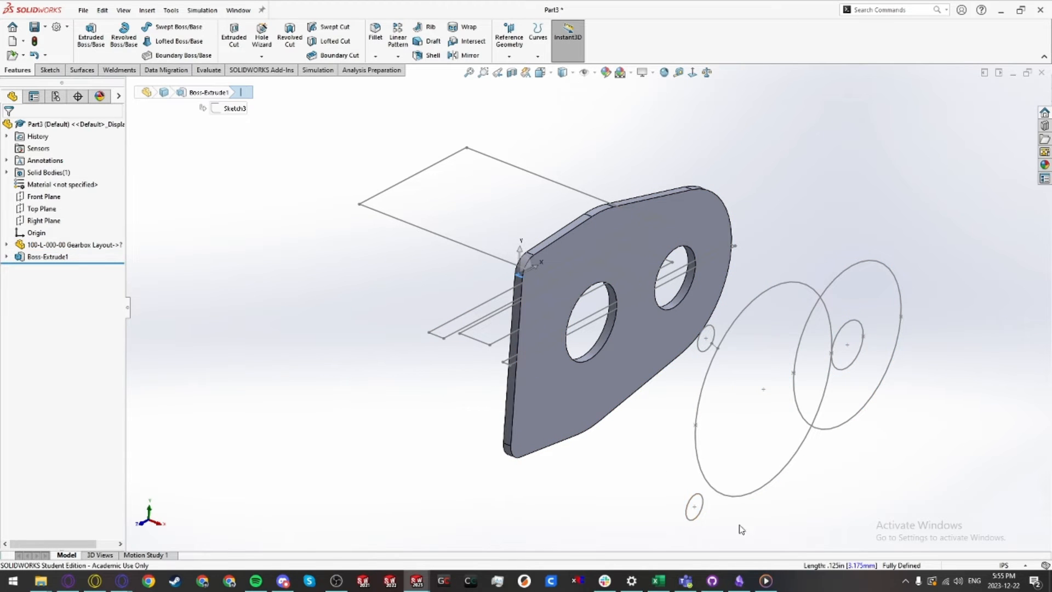
pyautogui.moveTo(516, 392); pyautogui.dragTo(522, 366, button='middle')
pyautogui.press('Escape')
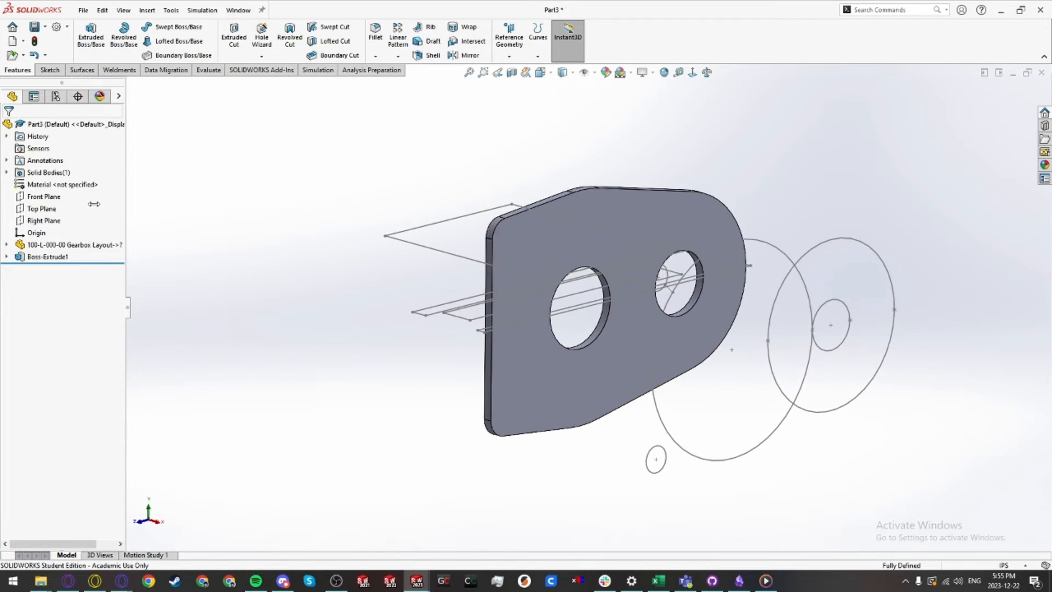
pyautogui.rightClick(45, 185)
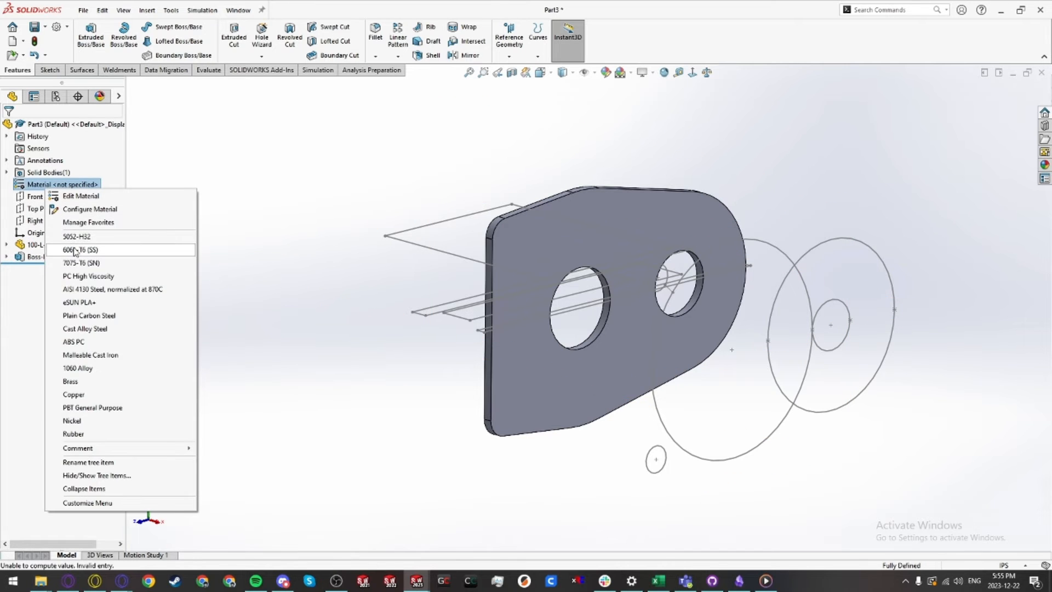
pyautogui.click(71, 253)
# Step: Start a #10 clearance hole on the plate face and place hole points at both left corner arcs and three around the right gear
pyautogui.click(598, 381)
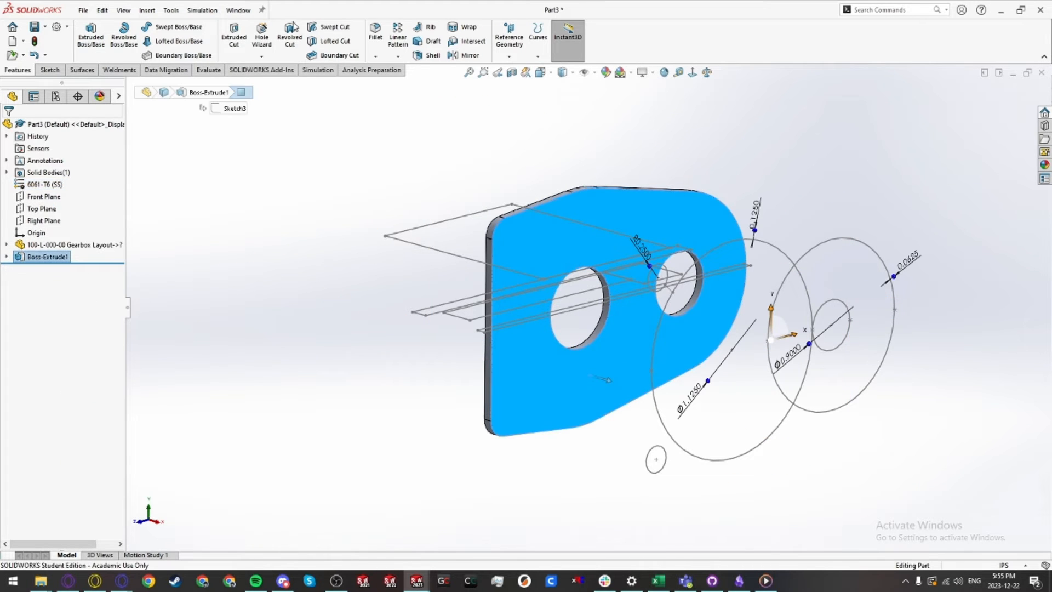
pyautogui.click(261, 36)
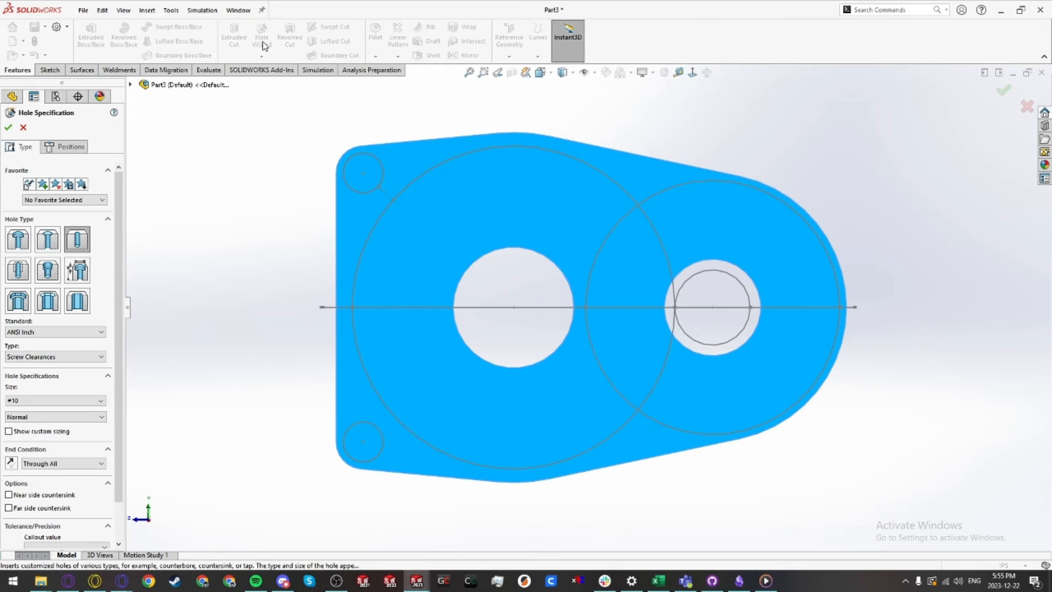
pyautogui.click(65, 148)
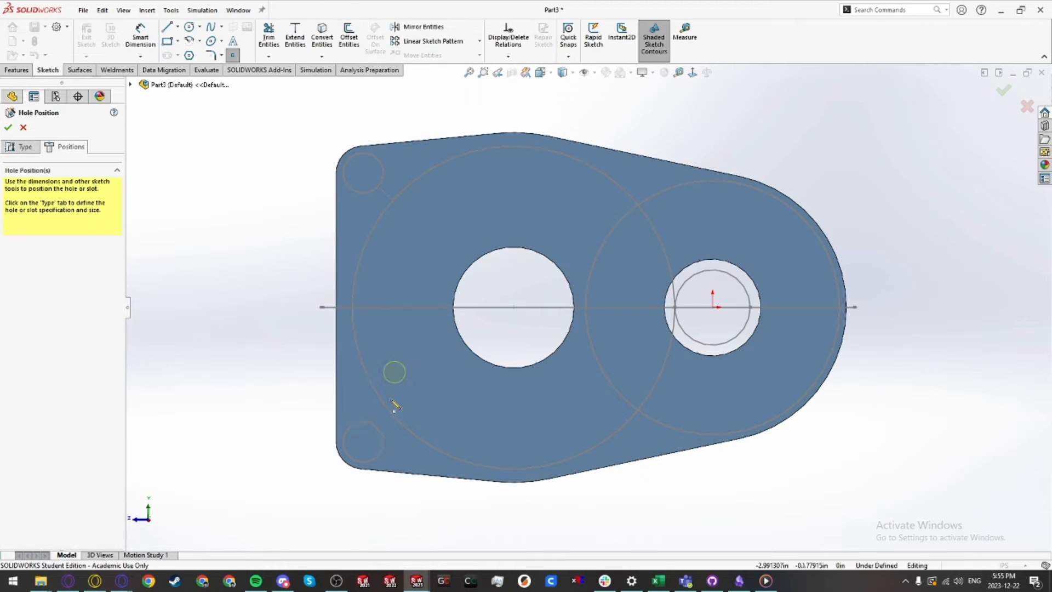
pyautogui.click(363, 442)
pyautogui.click(363, 173)
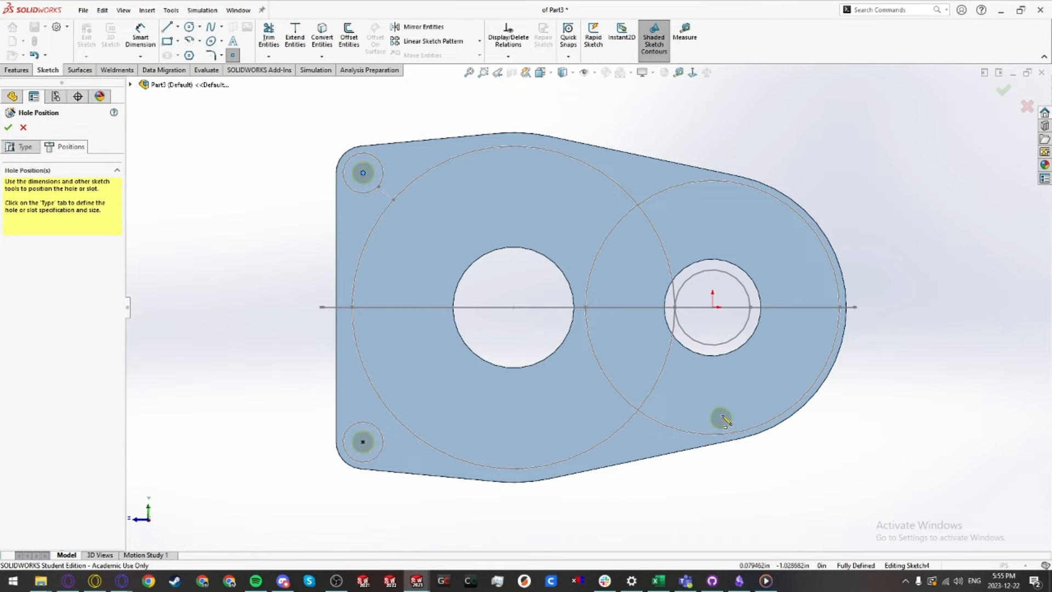
pyautogui.click(724, 236)
pyautogui.click(820, 334)
pyautogui.press('Escape')
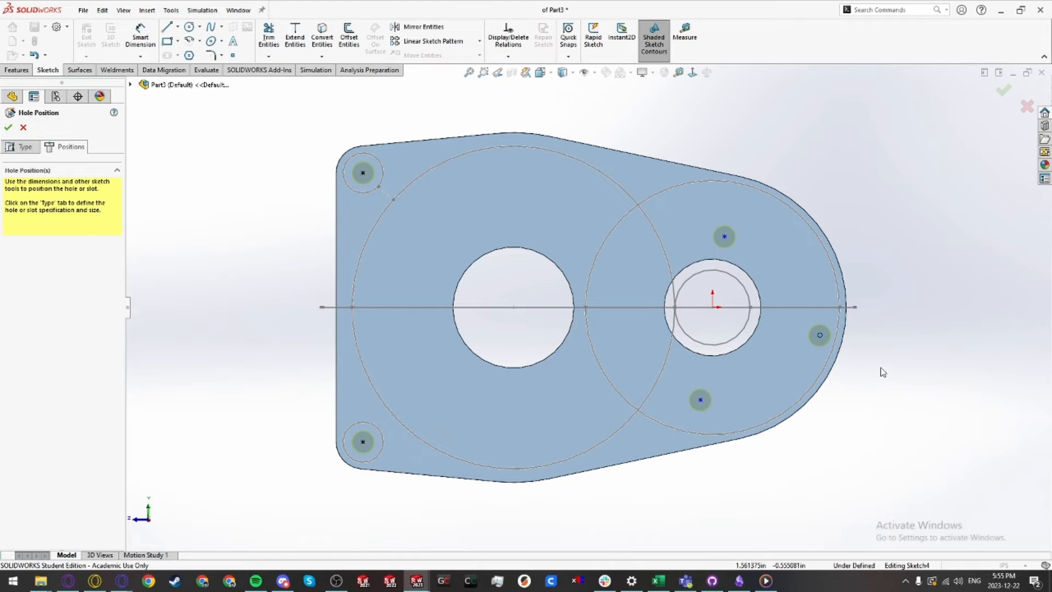
# Step: Sketch a 2 in diameter construction circle centred on the right gear
pyautogui.press('c')
pyautogui.click(712, 307)
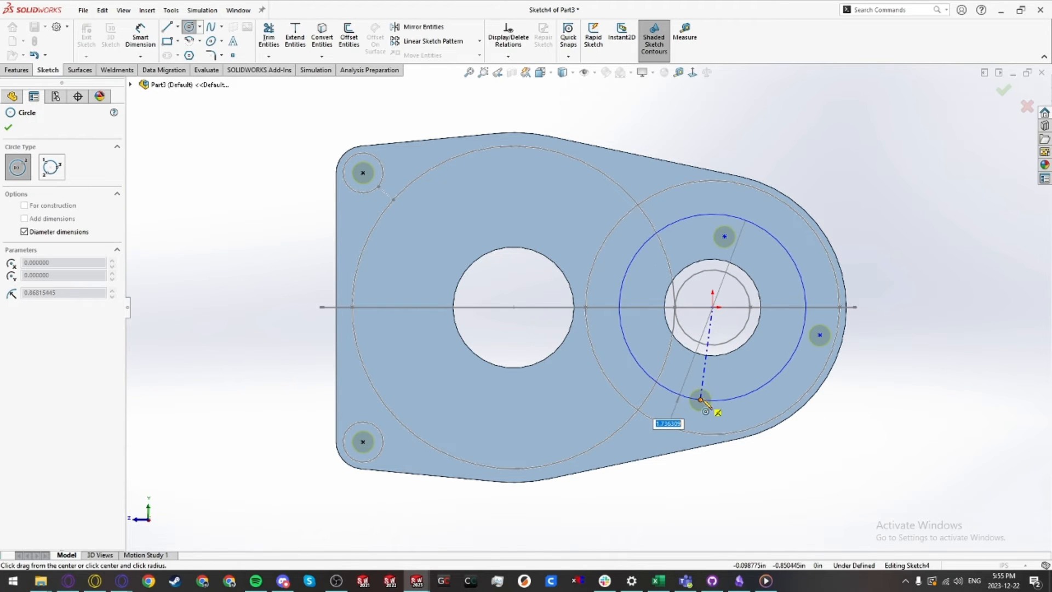
pyautogui.click(703, 400)
pyautogui.press('d')
pyautogui.click(731, 397)
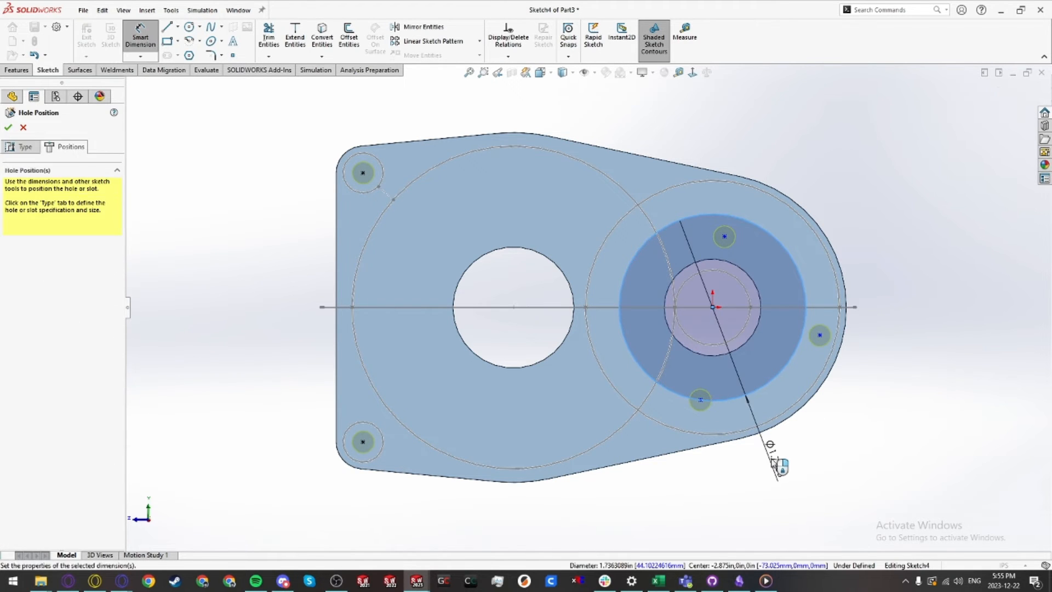
pyautogui.click(776, 462)
pyautogui.write('2')
pyautogui.press('Return')
pyautogui.press('Escape')
pyautogui.rightClick(758, 407)
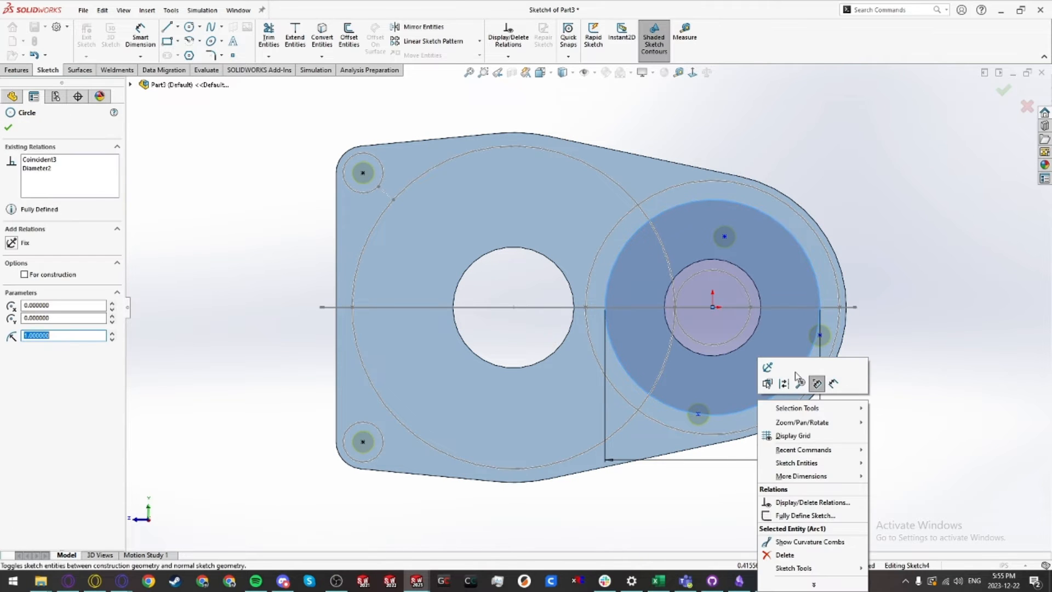
pyautogui.click(787, 380)
# Step: Move the three right-side hole points onto the top, right and bottom of the construction circle
pyautogui.moveTo(724, 237); pyautogui.dragTo(712, 200)
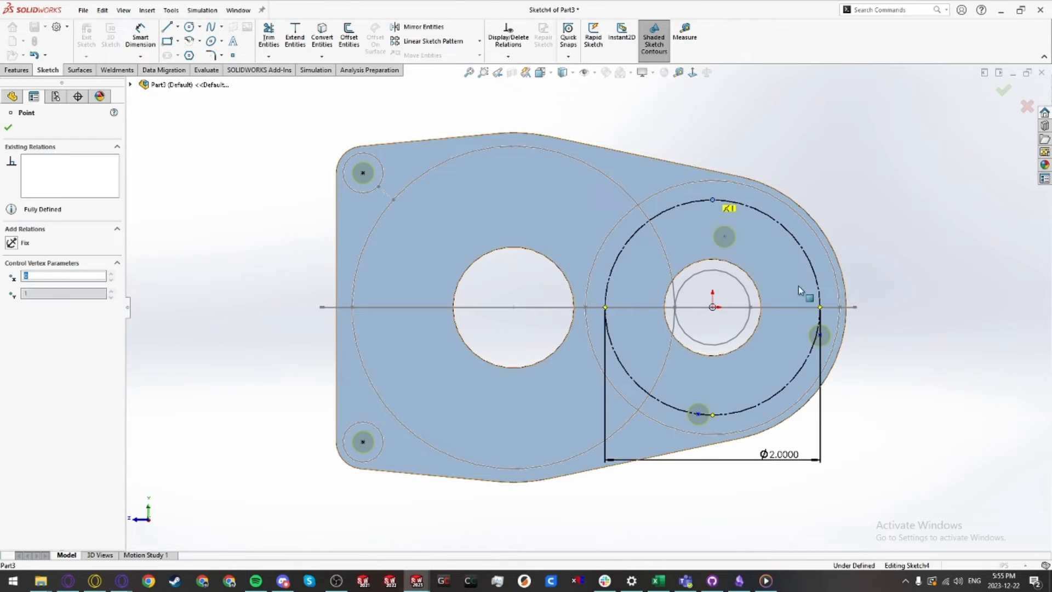
pyautogui.moveTo(819, 333); pyautogui.dragTo(820, 307)
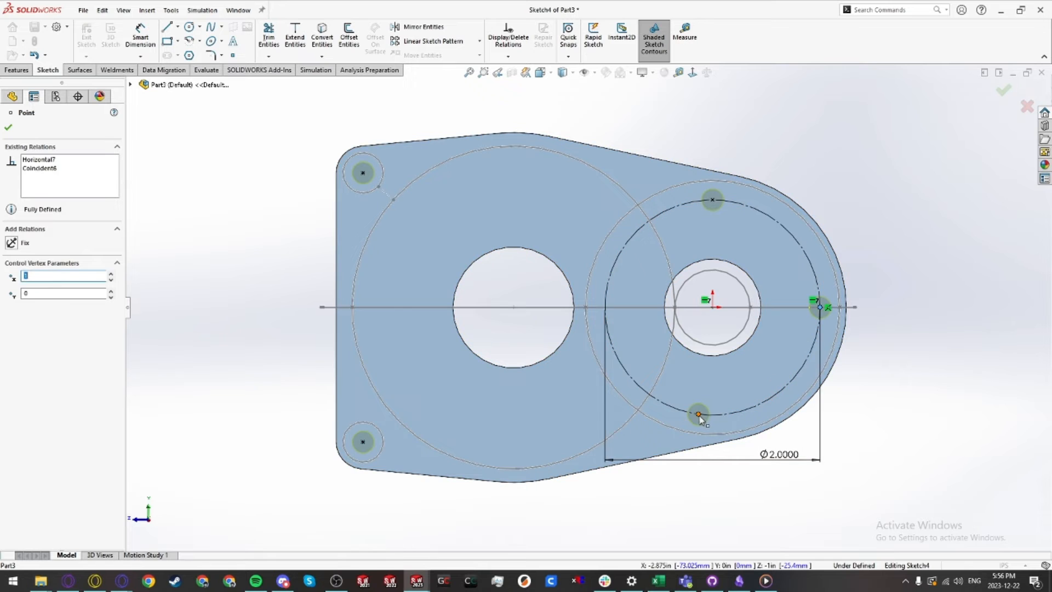
pyautogui.moveTo(699, 414); pyautogui.dragTo(712, 415)
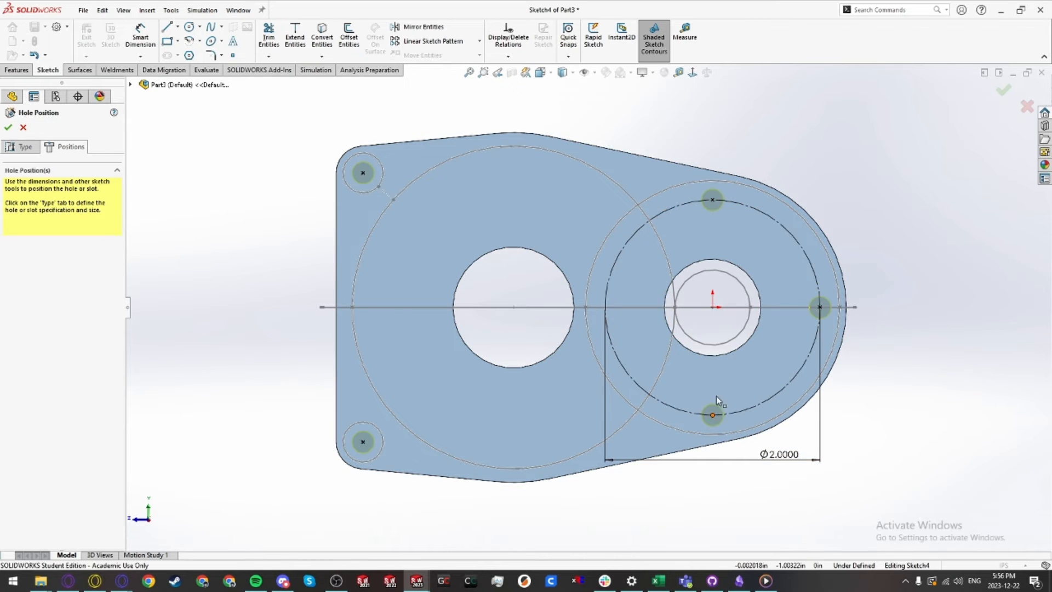
# Step: Confirm the hole positions to create the clearance holes
pyautogui.keyDown('ctrl'); pyautogui.click(712, 308); pyautogui.keyUp('ctrl')
pyautogui.click(759, 259)
pyautogui.click(834, 184)
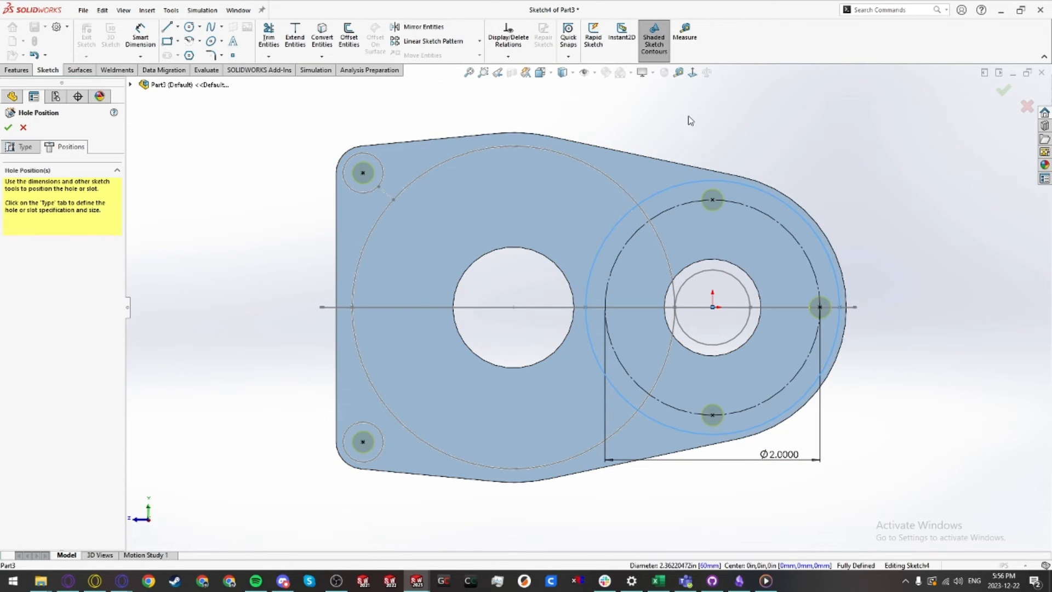
pyautogui.scroll(2, 630, 231)
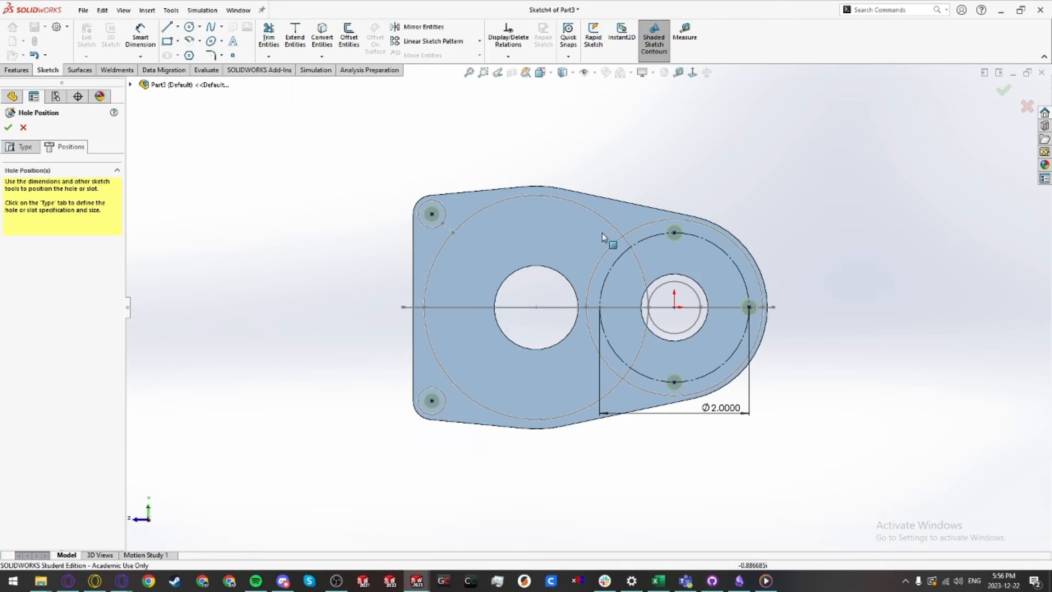
pyautogui.click(8, 127)
# Step: Hide both sketches of the inserted gearbox layout
pyautogui.moveTo(478, 263); pyautogui.dragTo(346, 278, button='middle')
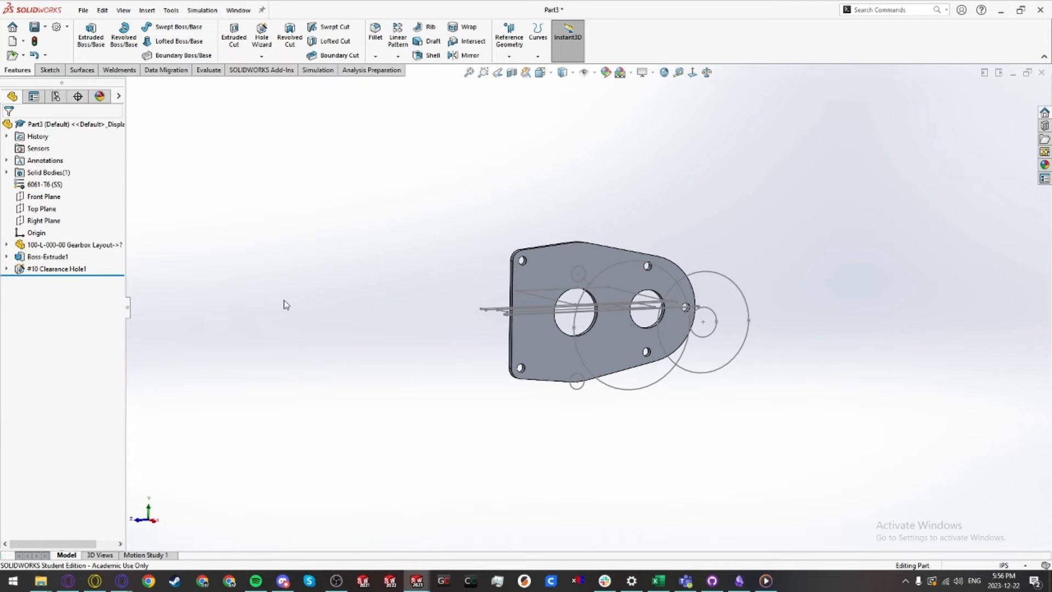
pyautogui.click(7, 245)
pyautogui.click(19, 256)
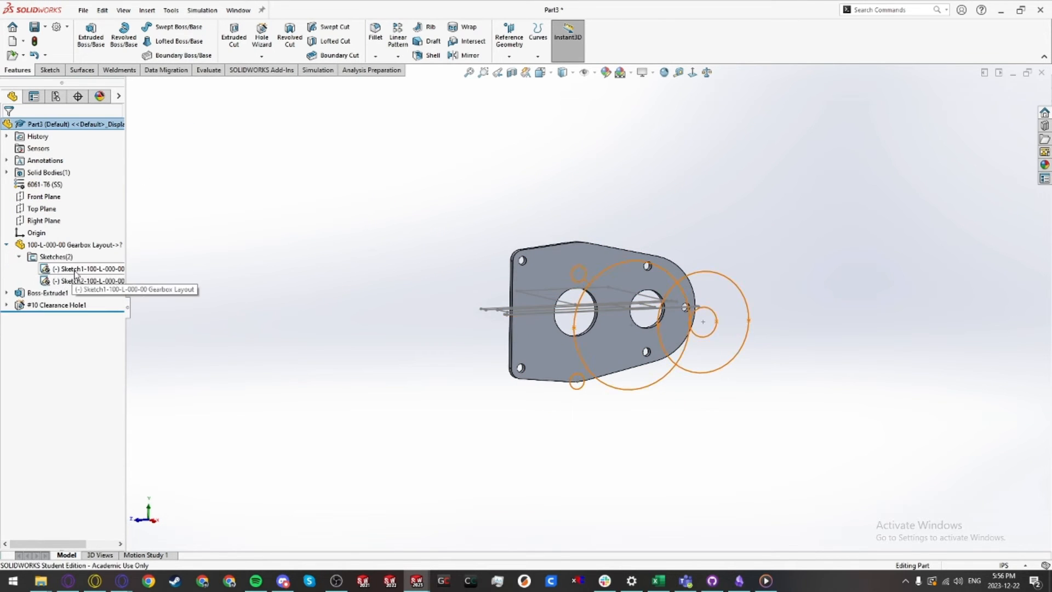
pyautogui.click(76, 269)
pyautogui.keyDown('ctrl'); pyautogui.click(76, 283); pyautogui.keyUp('ctrl')
pyautogui.click(85, 266)
pyautogui.click(339, 255)
pyautogui.hotkey('shift', 'c')
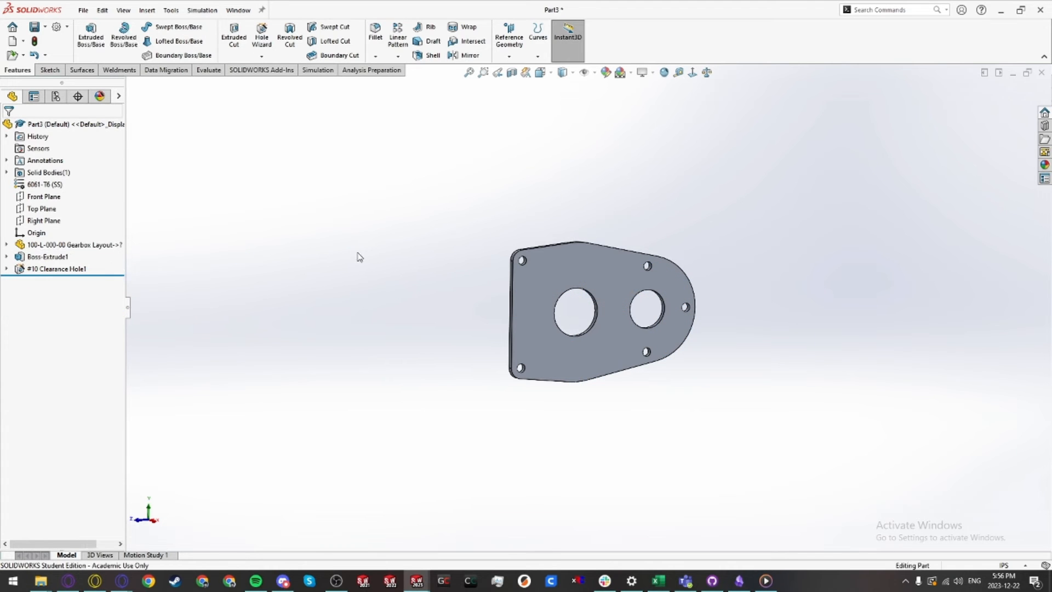
# Step: Save the plate part as 100-P-002-00 Gearbox Support Plate
pyautogui.hotkey('ctrl', 's')
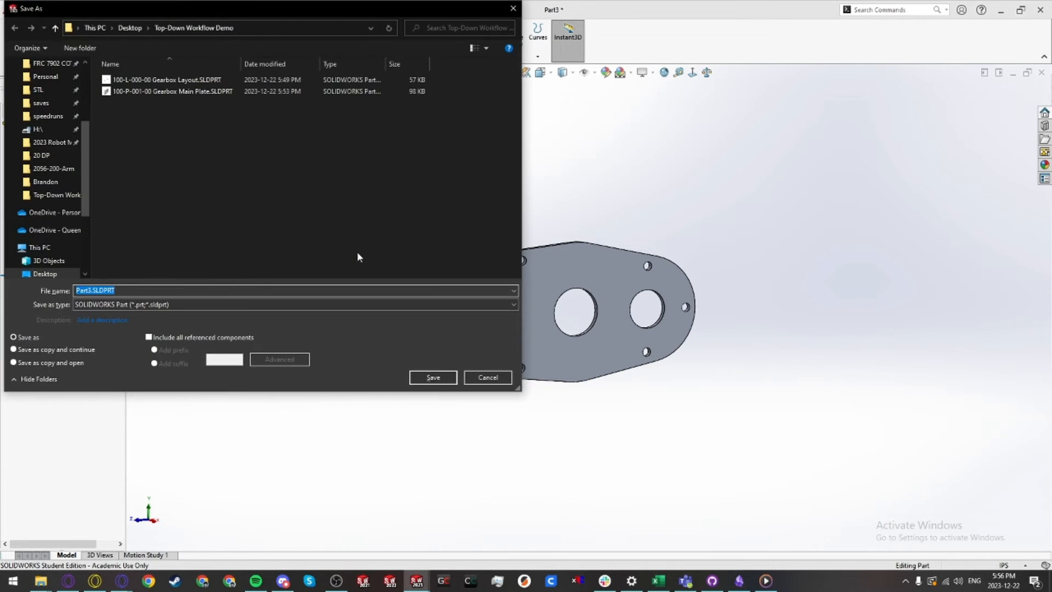
pyautogui.write('100-P')
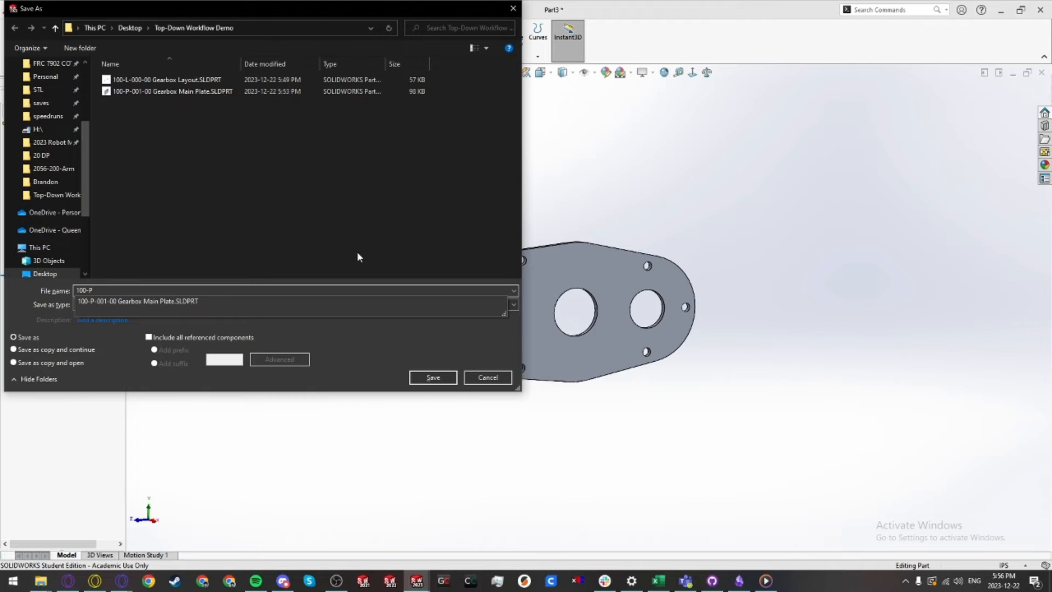
pyautogui.write('-002-00 Gearbox Suppo')
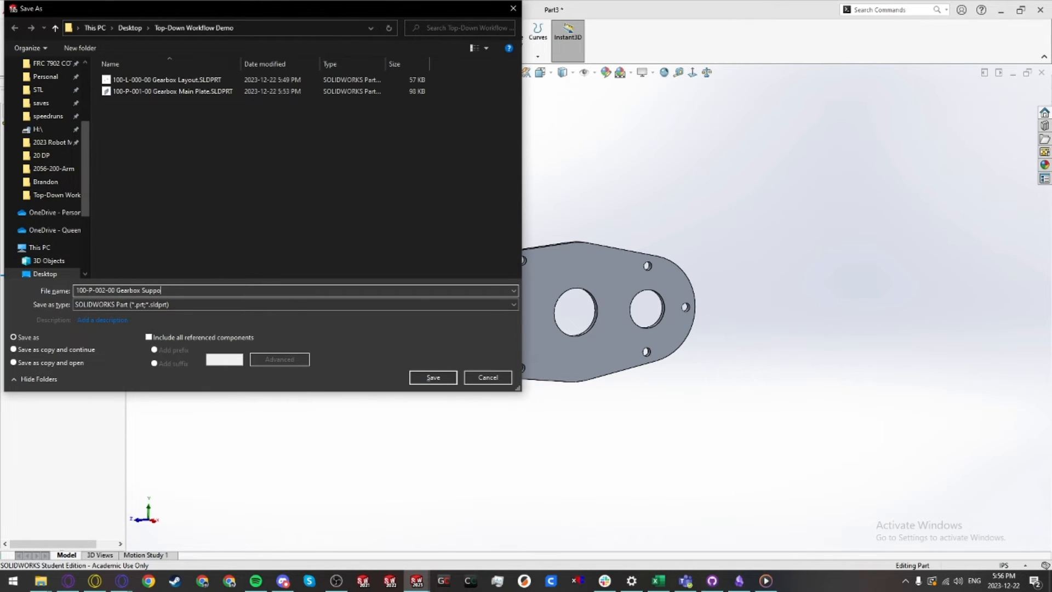
pyautogui.write('rt Plate')
pyautogui.press('Return')
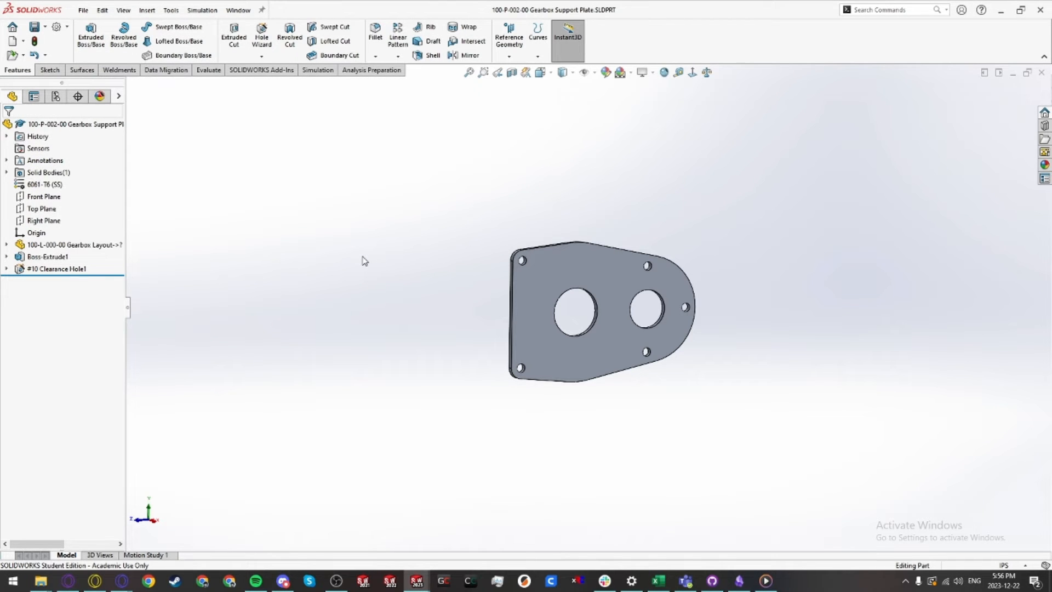
# Step: Create a new part from the Rounded Hex template
pyautogui.hotkey('ctrl', 'n')
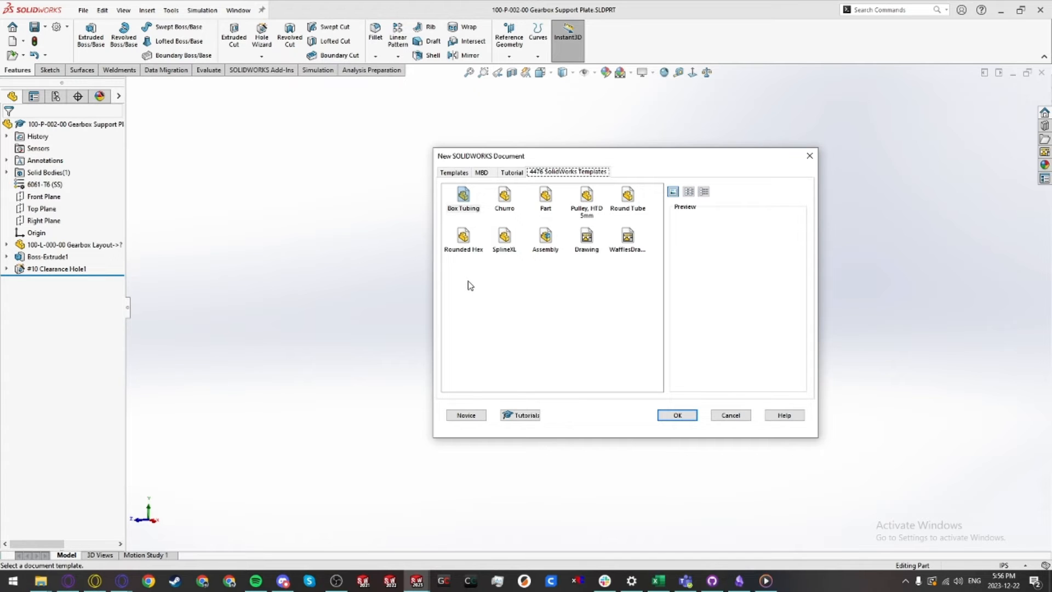
pyautogui.click(463, 237)
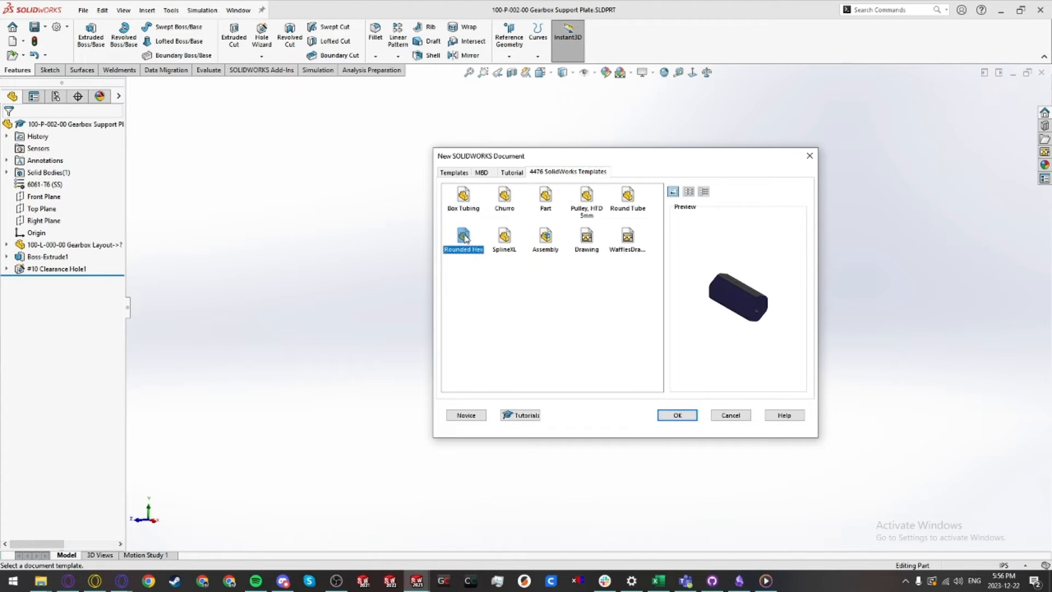
pyautogui.click(677, 415)
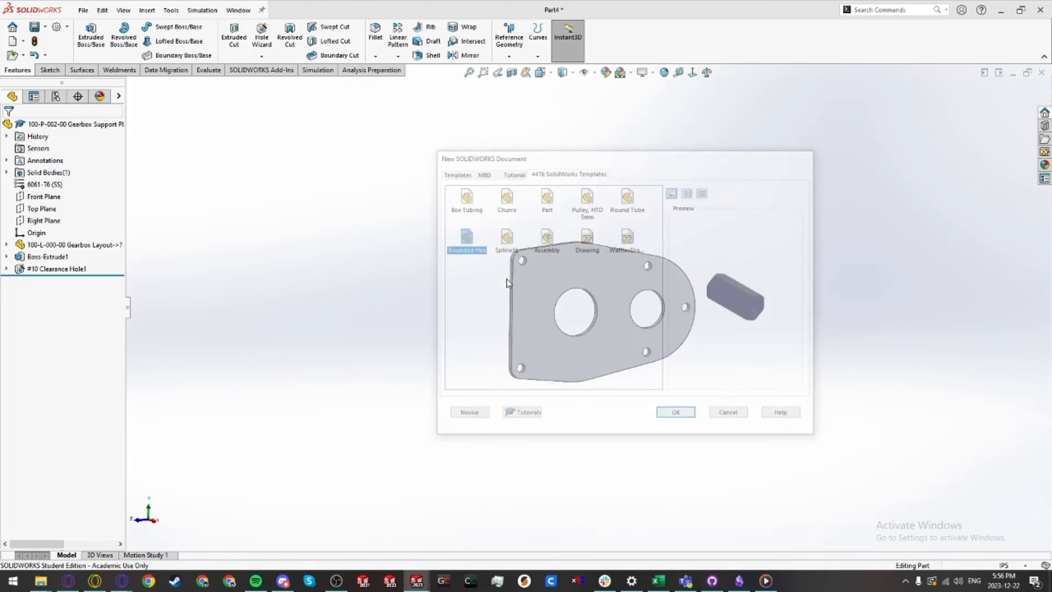
pyautogui.scroll(6, 671, 382)
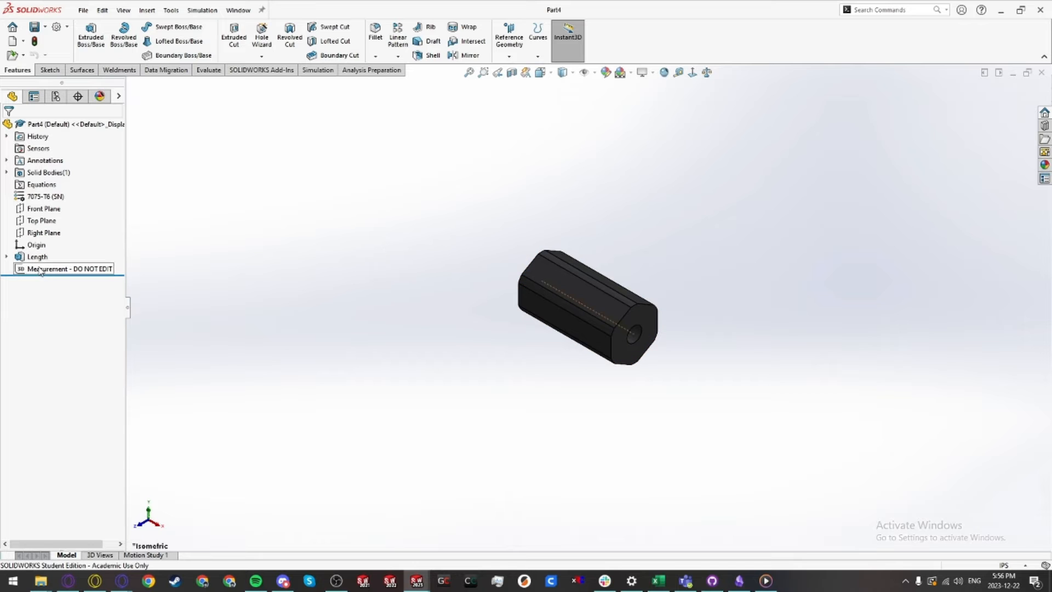
# Step: Insert the 100-L-000-00 Gearbox Layout part into the new hex part, accepting the part material transfer
pyautogui.click(146, 10)
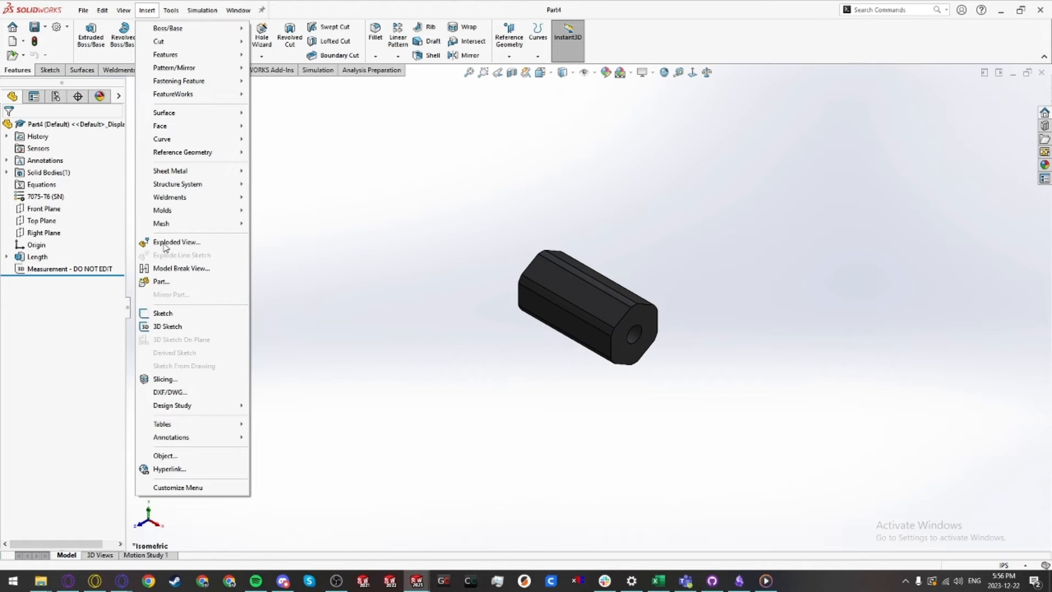
pyautogui.click(160, 282)
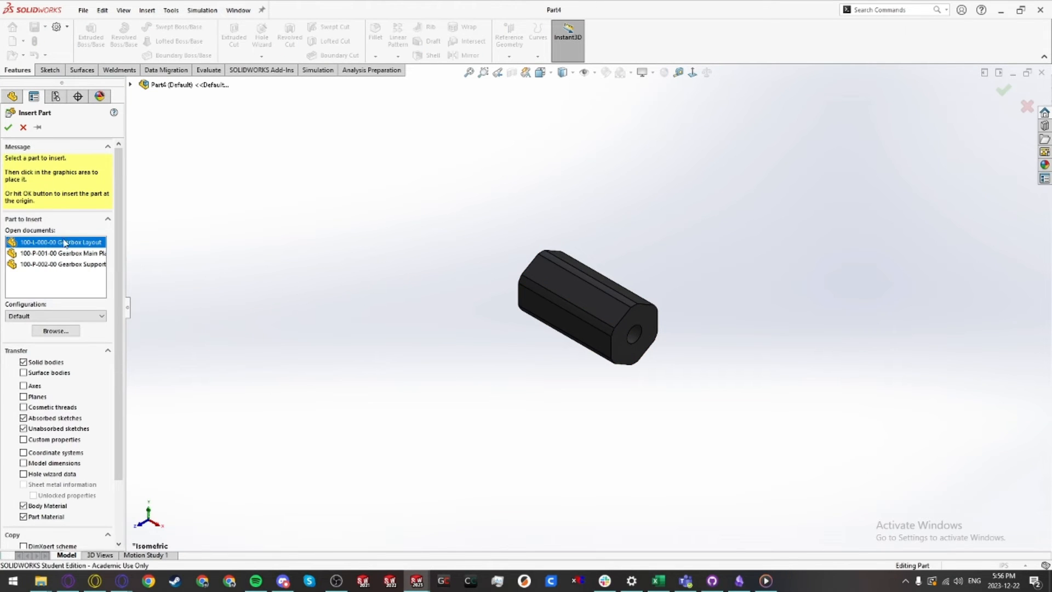
pyautogui.click(9, 128)
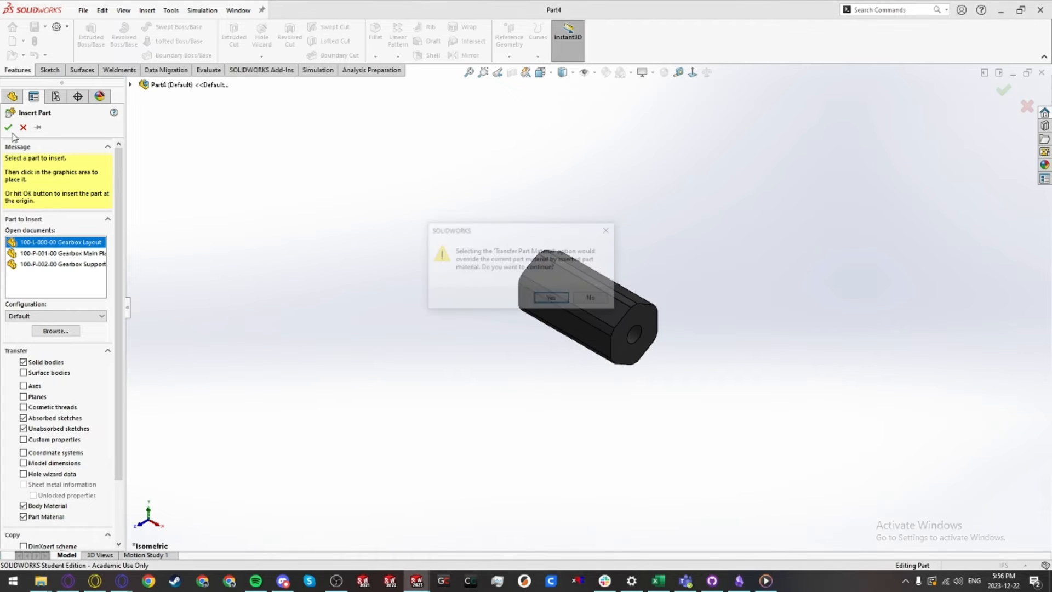
pyautogui.click(551, 300)
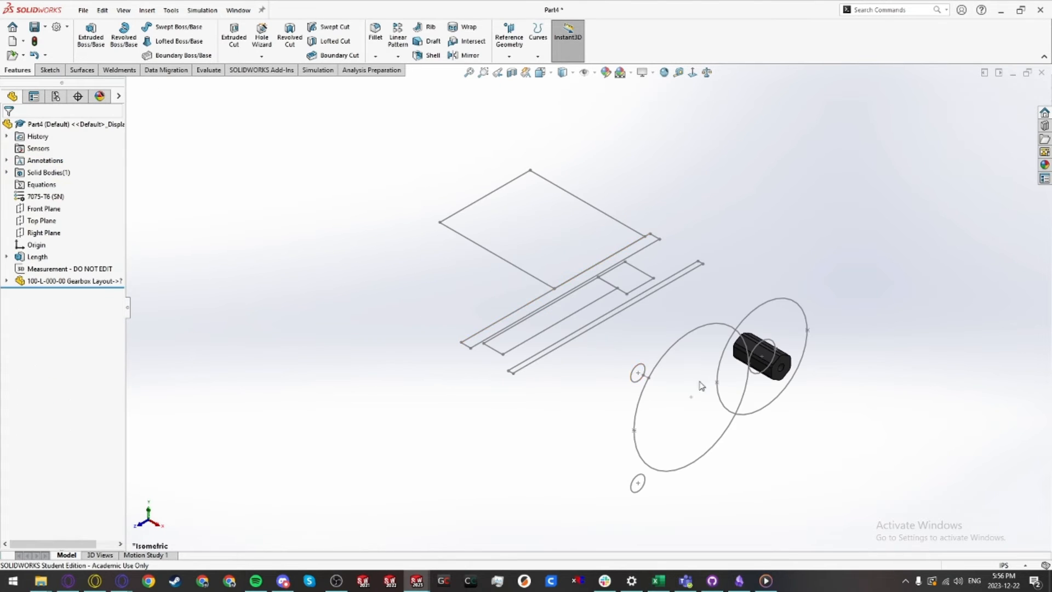
pyautogui.moveTo(699, 385)
pyautogui.mouseDown(button='middle')
pyautogui.moveTo(721, 397)
pyautogui.moveTo(677, 339)
pyautogui.mouseUp(button='middle')
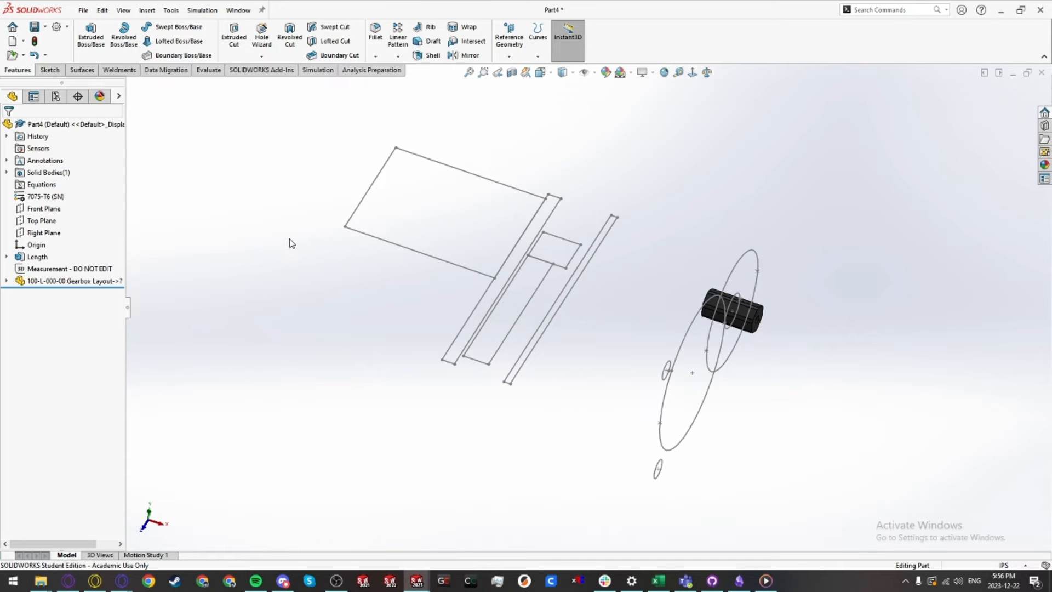
# Step: Open the 100-L-000-00 Gearbox Layout part and start editing its layout sketch
pyautogui.hotkey('ctrl', 'o')
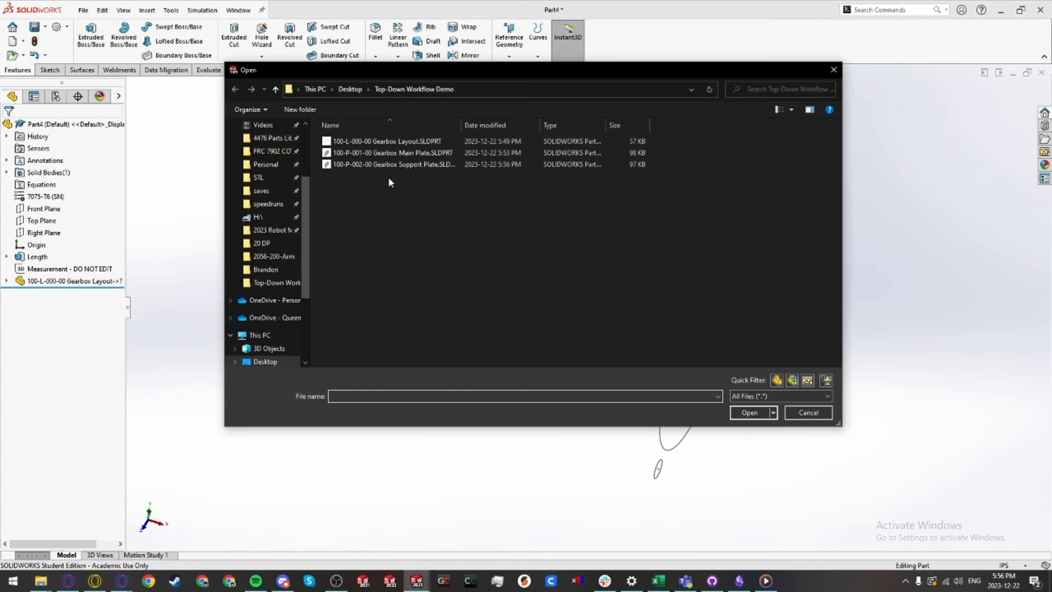
pyautogui.click(412, 142)
pyautogui.doubleClick(412, 144)
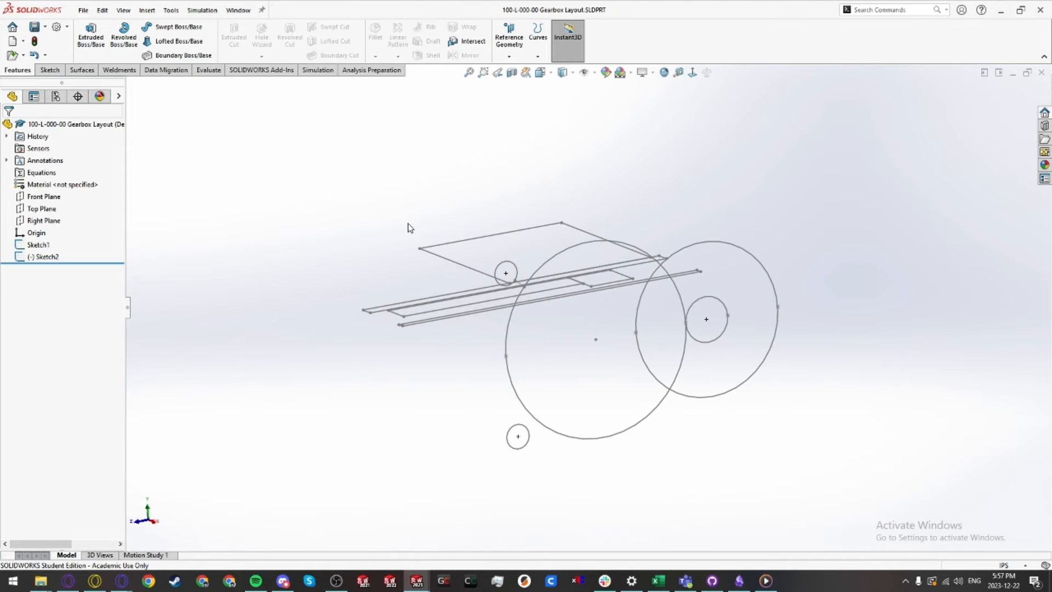
pyautogui.moveTo(499, 331); pyautogui.dragTo(498, 397, button='middle')
pyautogui.scroll(-1, 469, 392)
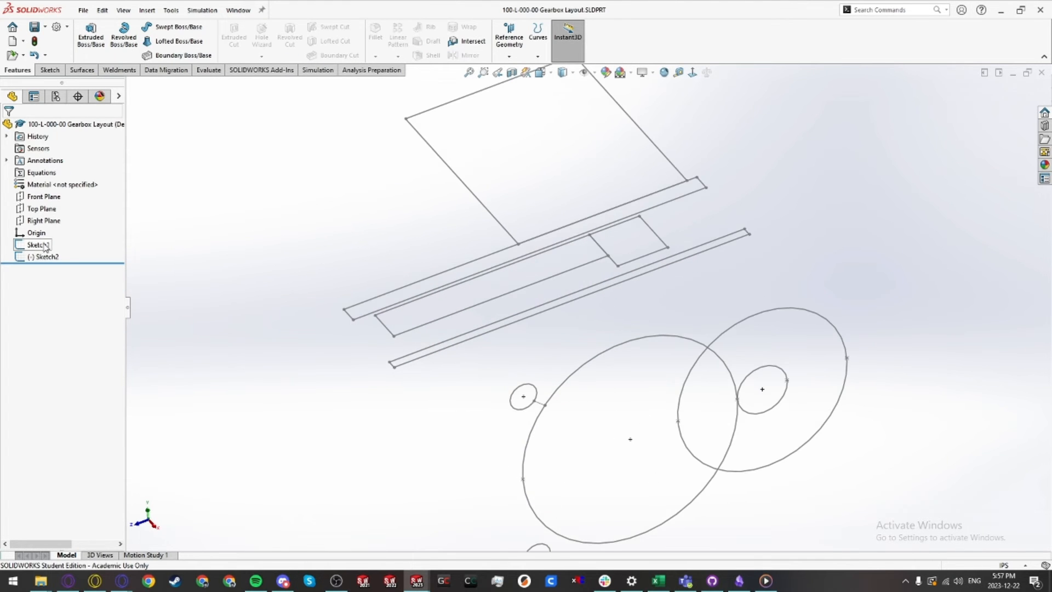
pyautogui.click(38, 245)
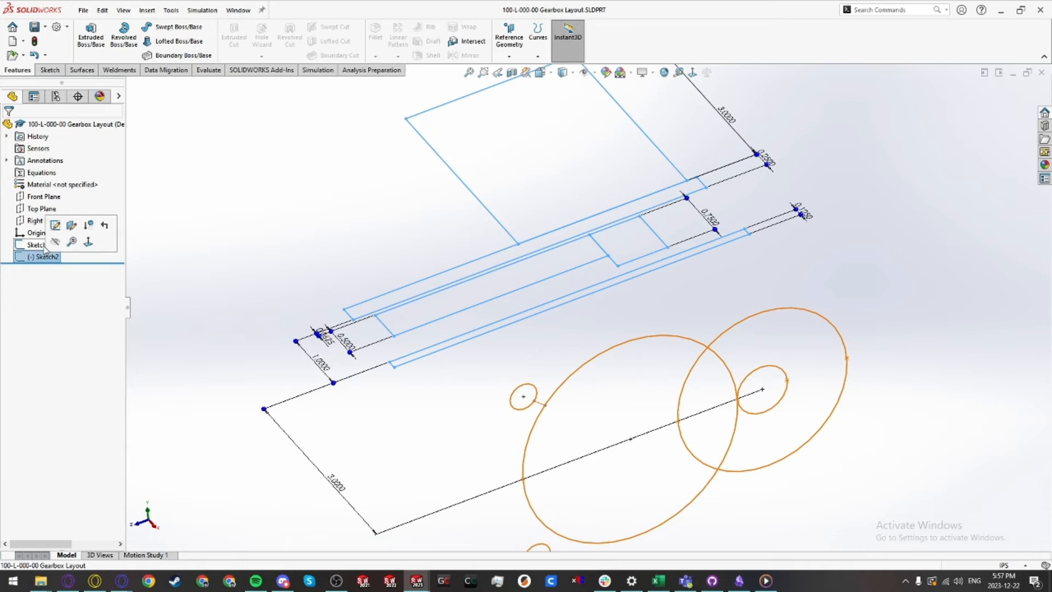
pyautogui.click(55, 225)
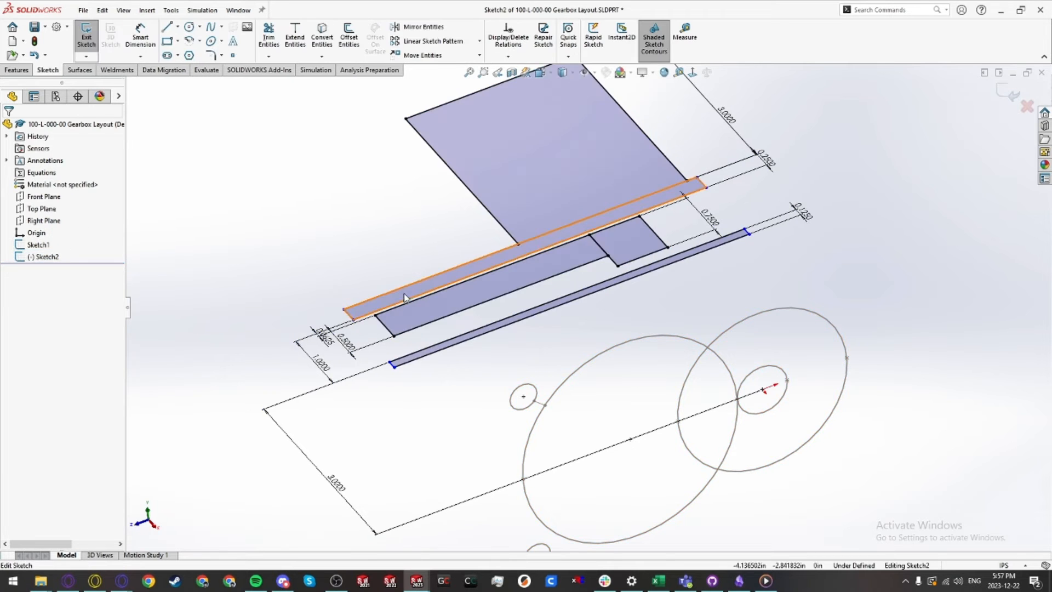
# Step: Sketch a horizontal construction centerline about 2 in long across the plate outlines
pyautogui.click(178, 26)
pyautogui.click(197, 71)
pyautogui.click(501, 267)
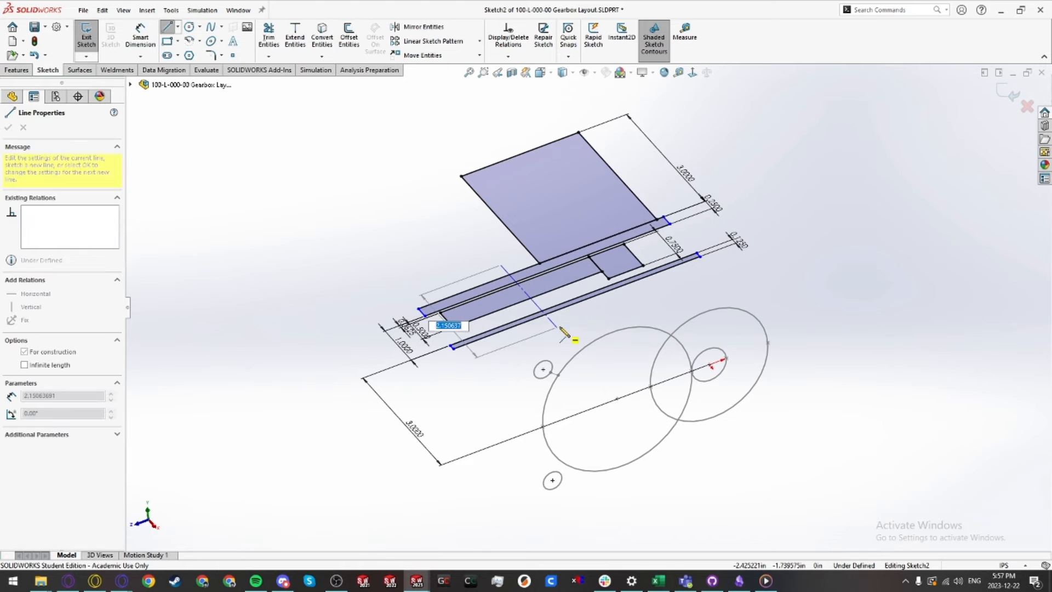
pyautogui.click(554, 322)
pyautogui.press('Escape')
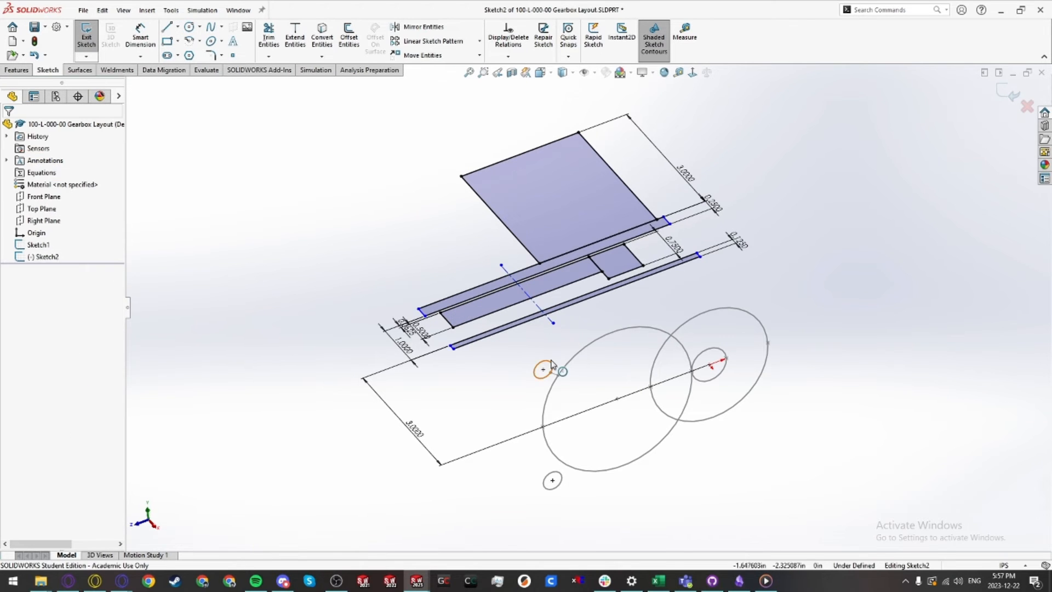
pyautogui.moveTo(551, 364); pyautogui.dragTo(539, 307, button='middle')
pyautogui.click(546, 314)
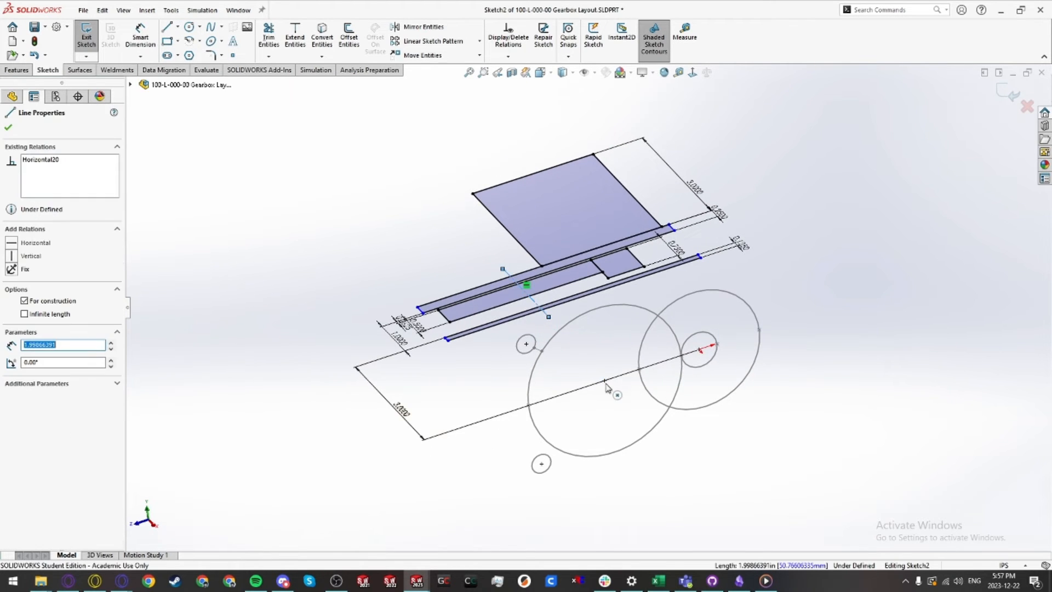
pyautogui.keyDown('ctrl'); pyautogui.click(604, 381); pyautogui.keyUp('ctrl')
pyautogui.click(694, 459)
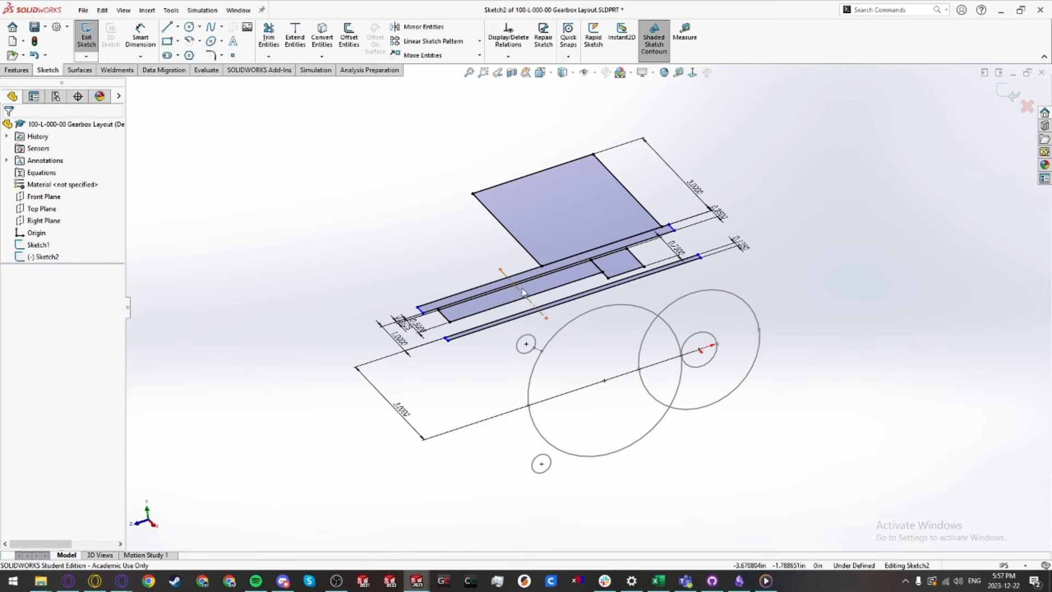
# Step: Lengthen the centerline by moving its left endpoint further outward
pyautogui.scroll(-2, 554, 310)
pyautogui.moveTo(526, 318)
pyautogui.mouseDown(button='middle')
pyautogui.moveTo(587, 371)
pyautogui.moveTo(544, 329)
pyautogui.moveTo(525, 353)
pyautogui.mouseUp(button='middle')
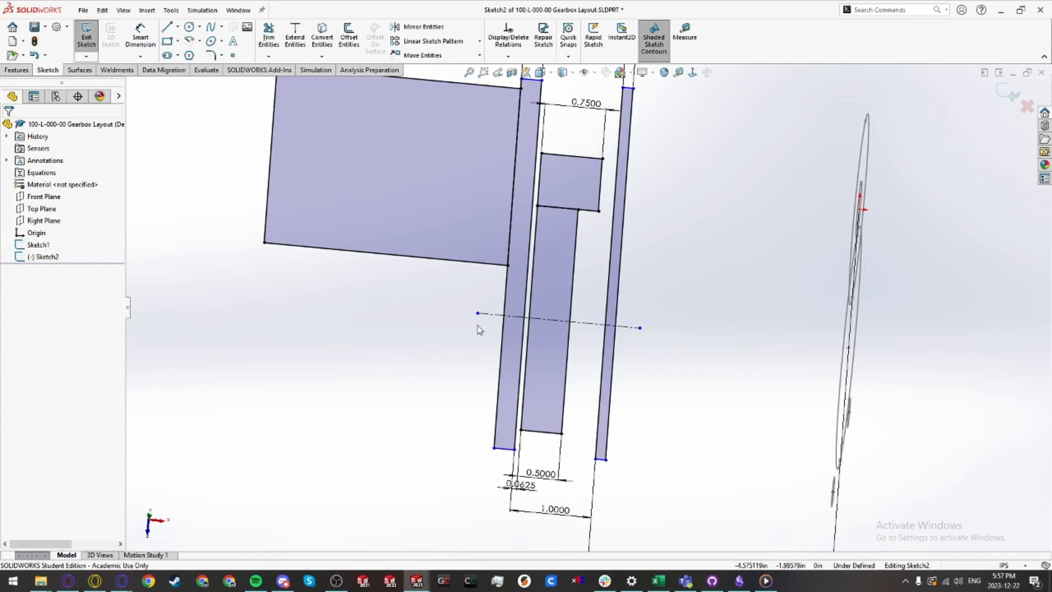
pyautogui.moveTo(478, 322)
pyautogui.mouseDown(button='middle')
pyautogui.moveTo(432, 302)
pyautogui.moveTo(477, 318)
pyautogui.mouseUp(button='middle')
pyautogui.moveTo(475, 313); pyautogui.dragTo(359, 299)
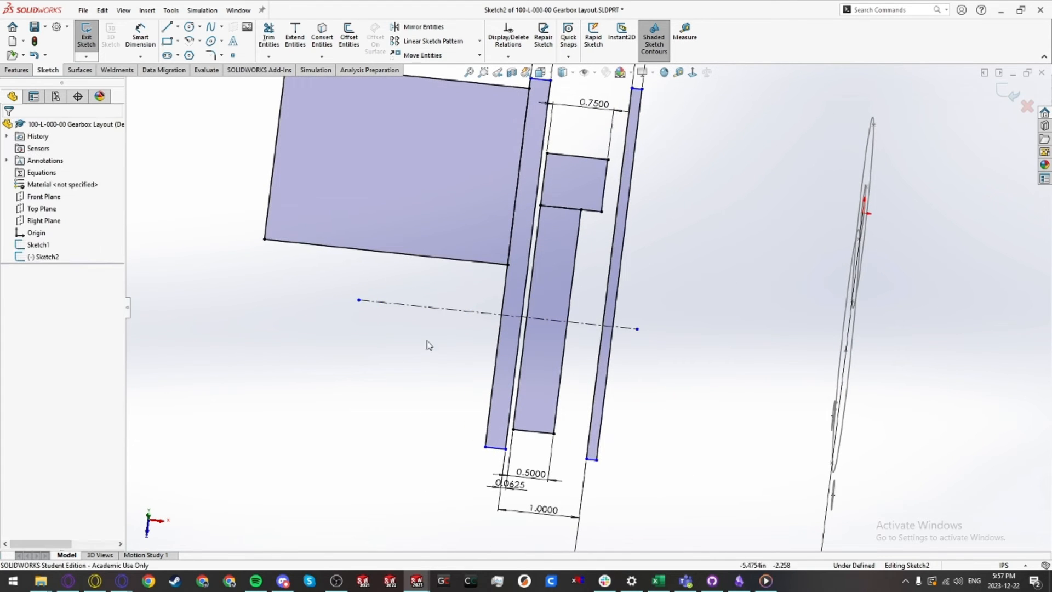
# Step: Dimension the centerline's right end 0.0625 in from the outer plate edge
pyautogui.press('d')
pyautogui.click(637, 328)
pyautogui.click(609, 354)
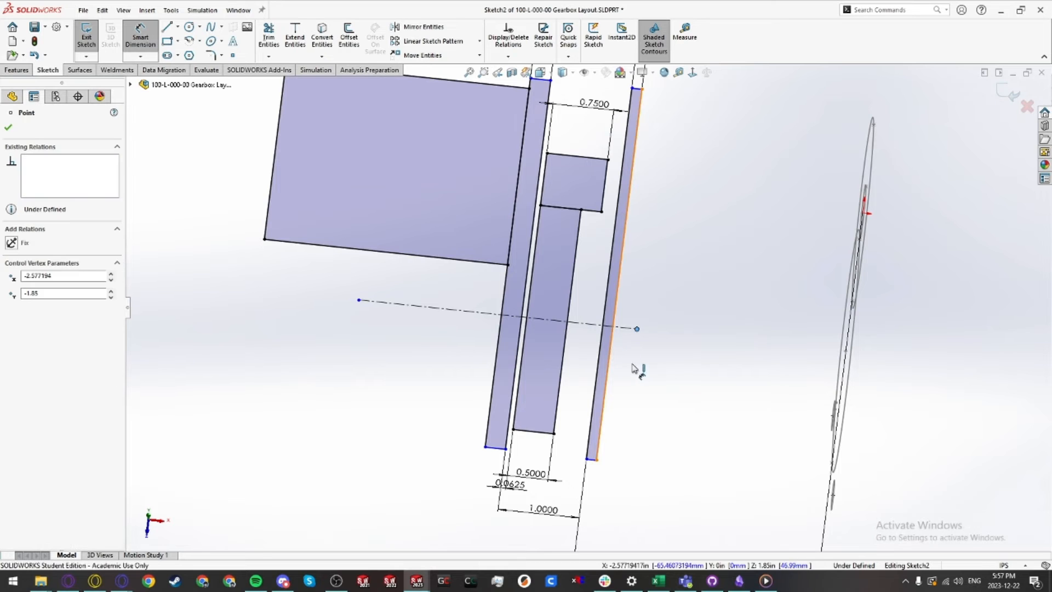
pyautogui.click(644, 382)
pyautogui.write('0.0625')
pyautogui.press('Return')
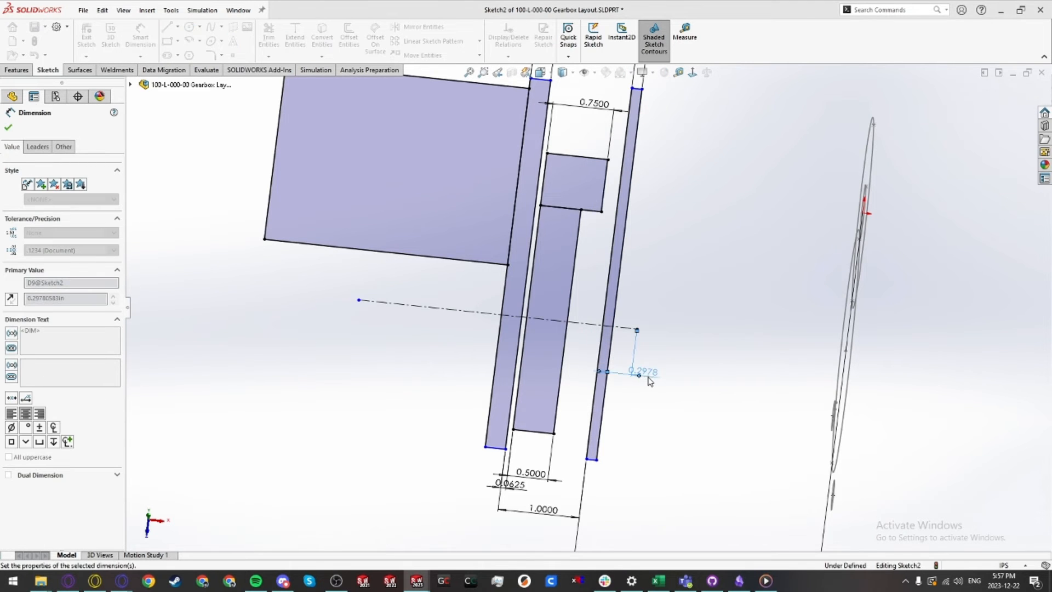
pyautogui.press('Escape')
# Step: Dimension the centerline's length as 4 in
pyautogui.scroll(-5, 616, 329)
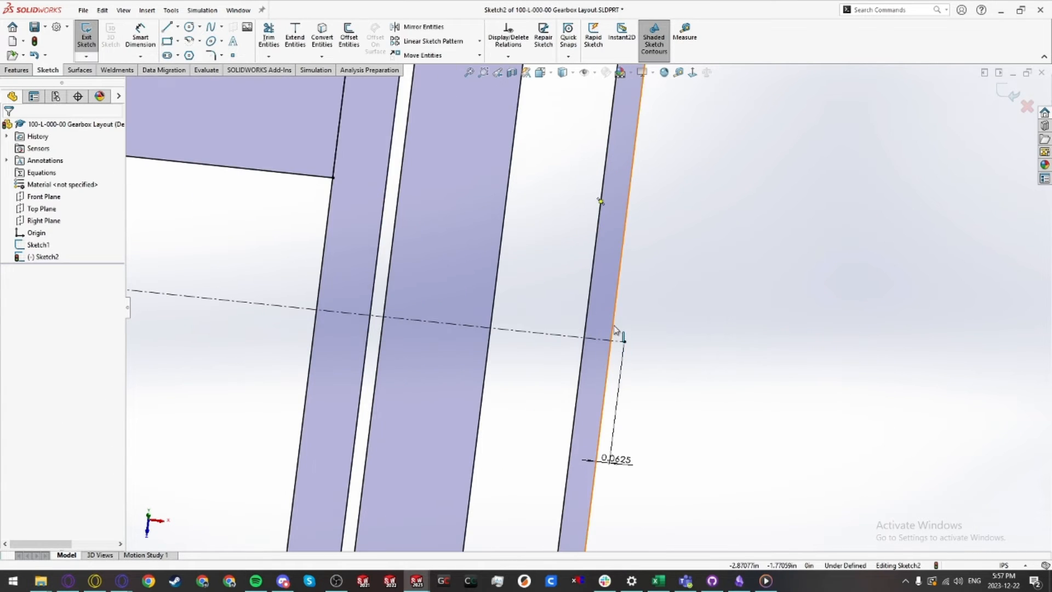
pyautogui.scroll(4, 680, 351)
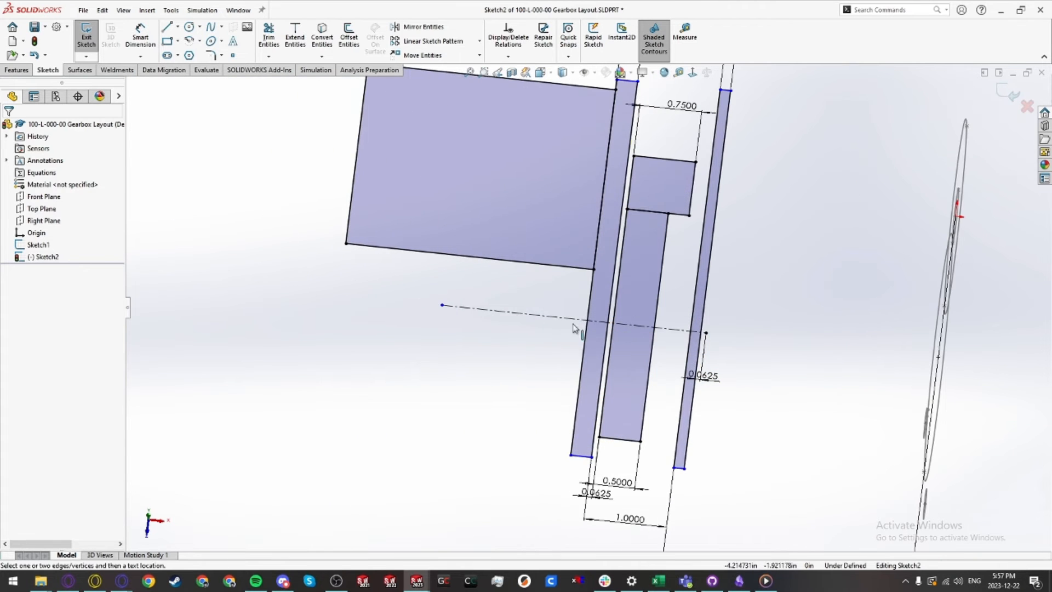
pyautogui.press('d')
pyautogui.click(565, 323)
pyautogui.click(558, 353)
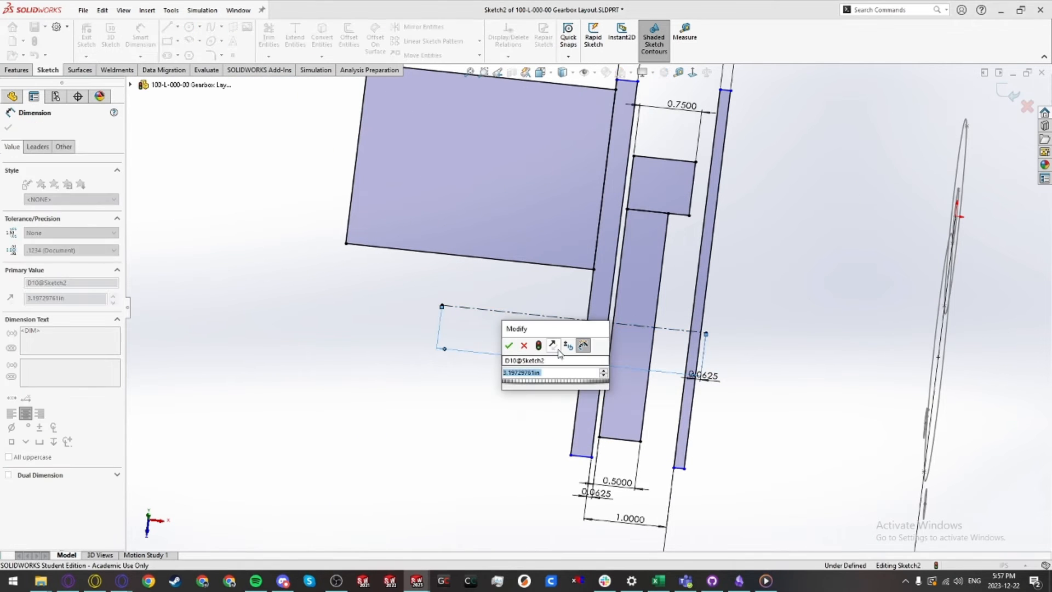
pyautogui.write('4')
pyautogui.press('Return')
pyautogui.press('Escape')
pyautogui.press('z')
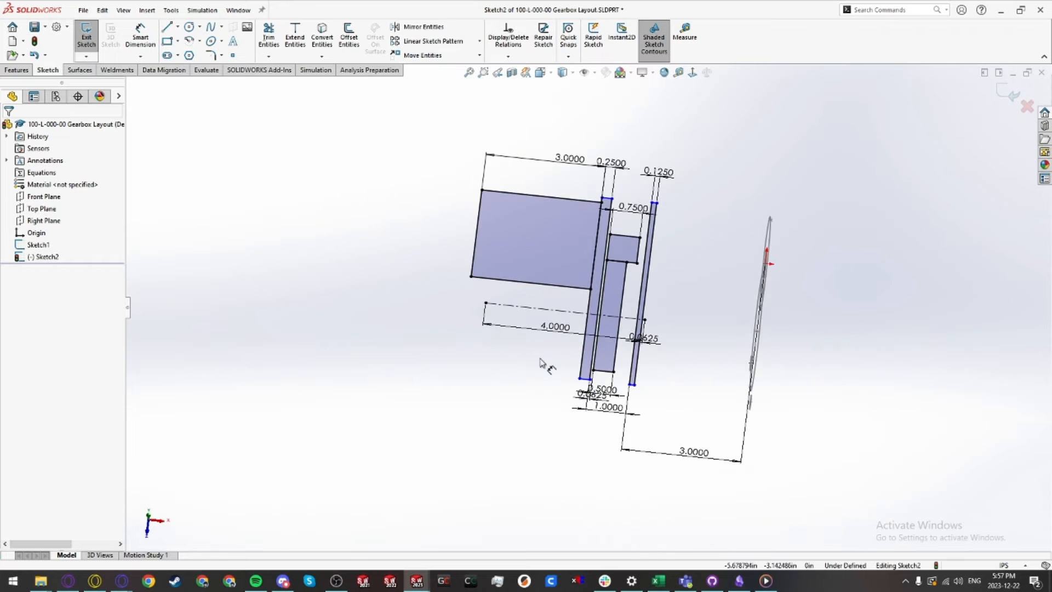
# Step: Exit the layout sketch and switch back to the new hex part
pyautogui.click(86, 36)
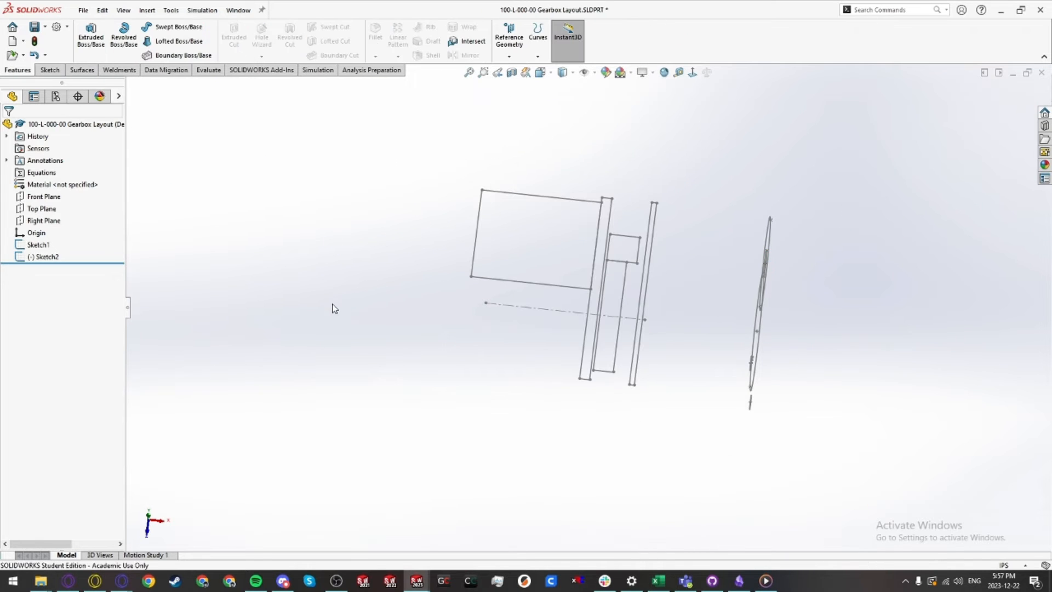
pyautogui.moveTo(346, 314)
pyautogui.mouseDown(button='middle')
pyautogui.moveTo(554, 314)
pyautogui.moveTo(515, 312)
pyautogui.mouseUp(button='middle')
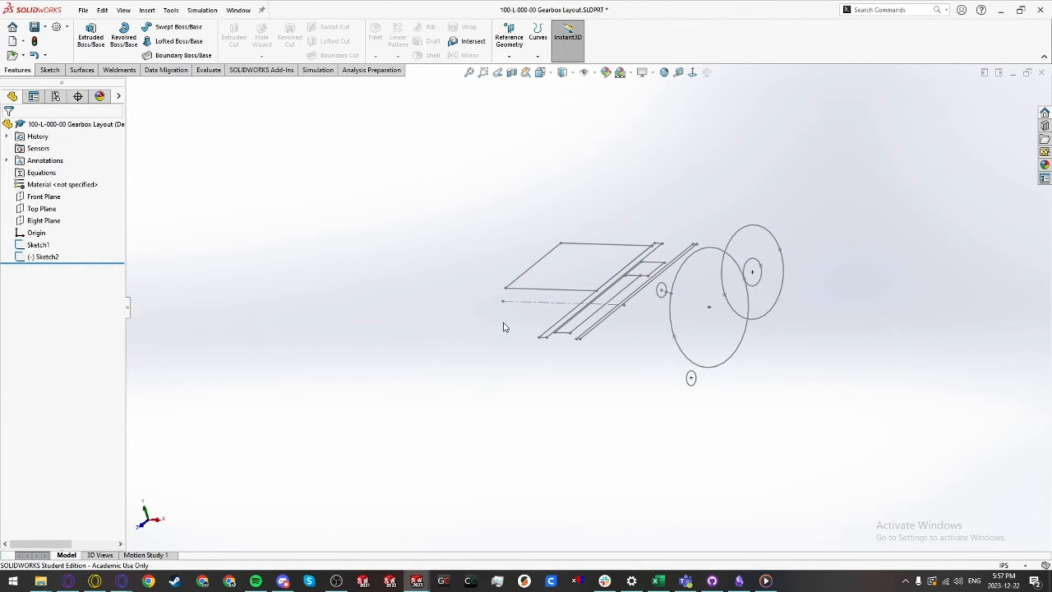
pyautogui.hotkey('ctrl', 'Tab')
# Step: Inspect the updated centerline and the hex shaft's Length feature in the new part
pyautogui.click(487, 299)
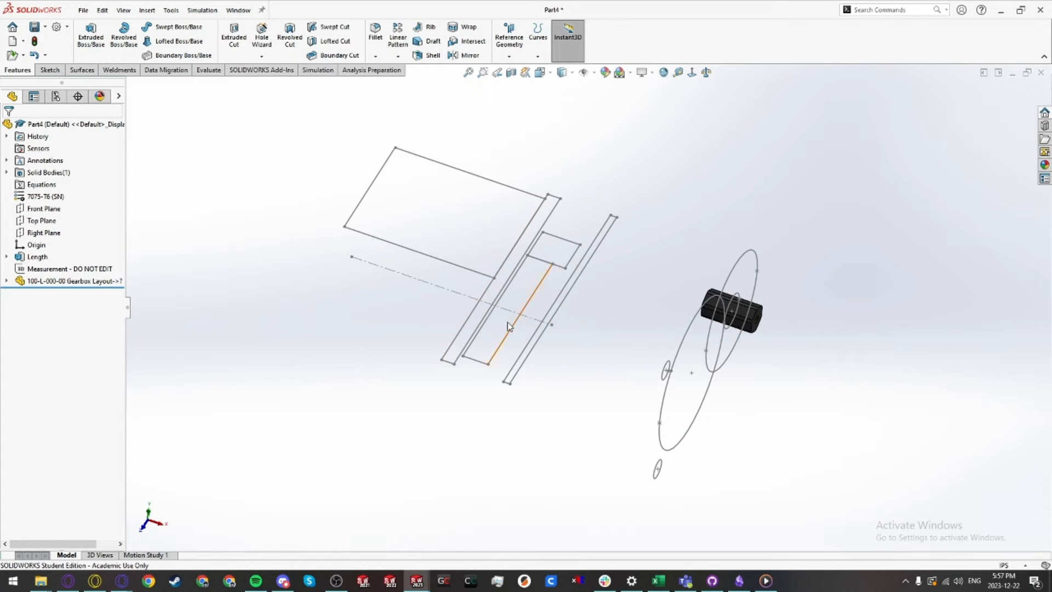
pyautogui.click(484, 300)
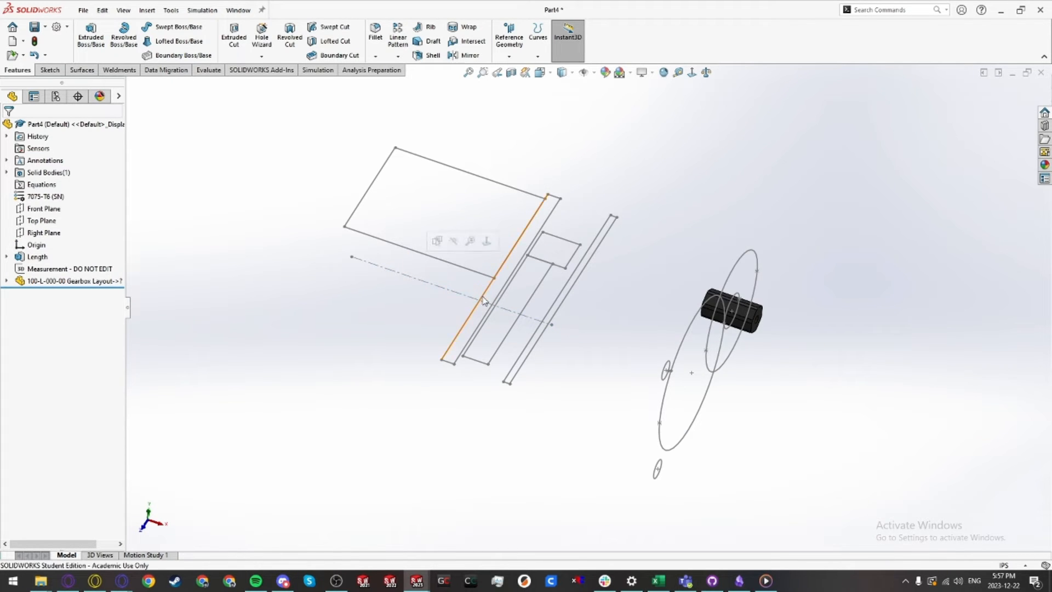
pyautogui.click(37, 257)
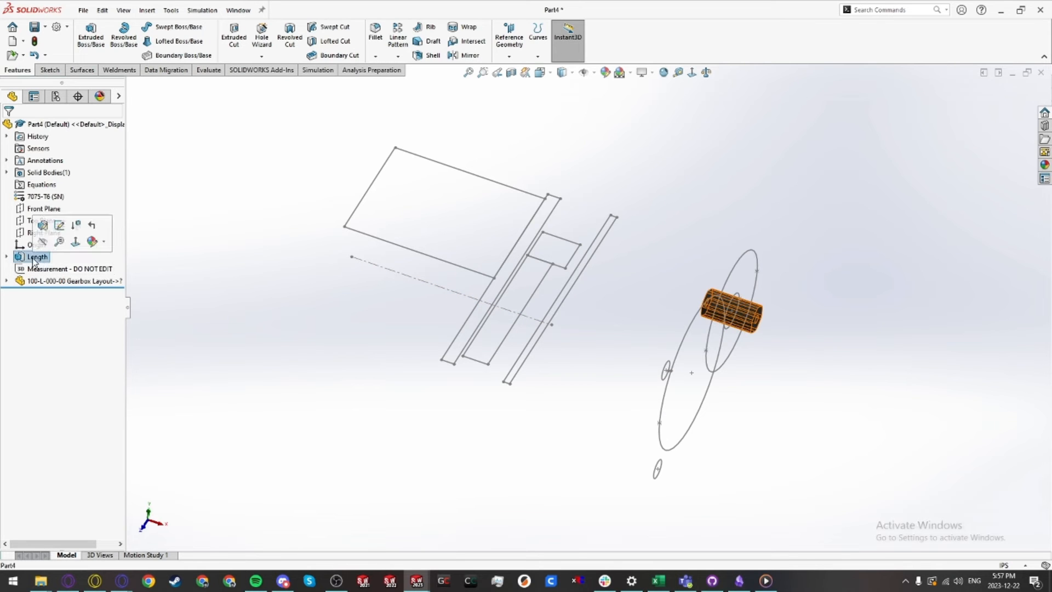
pyautogui.click(231, 332)
pyautogui.moveTo(630, 437)
pyautogui.mouseDown(button='middle')
pyautogui.moveTo(665, 412)
pyautogui.moveTo(624, 357)
pyautogui.moveTo(633, 371)
pyautogui.mouseUp(button='middle')
pyautogui.moveTo(538, 384)
pyautogui.mouseDown(button='middle')
pyautogui.moveTo(568, 345)
pyautogui.moveTo(551, 377)
pyautogui.mouseUp(button='middle')
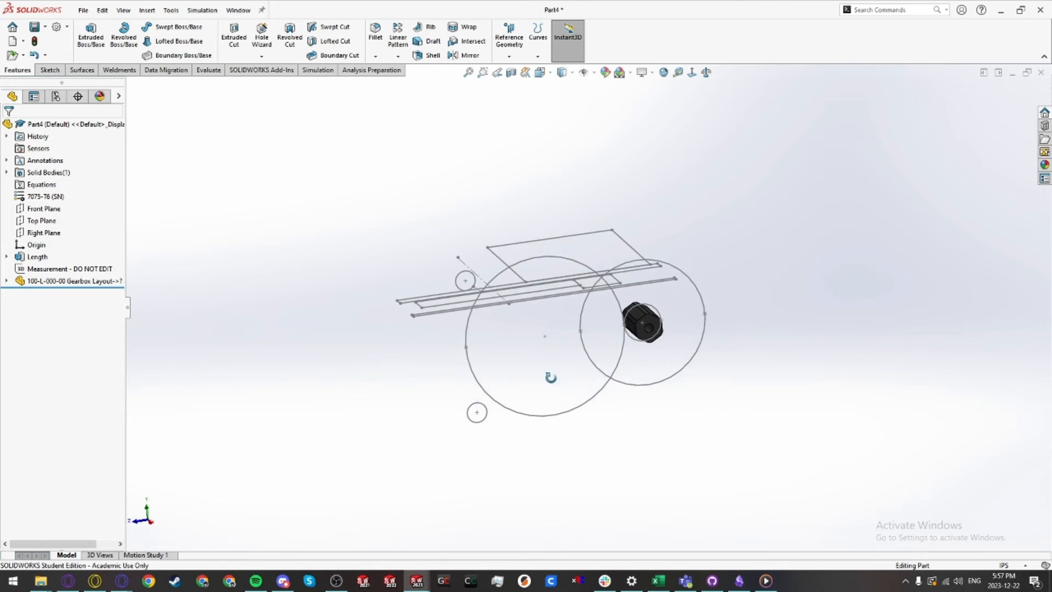
# Step: Open the hex shaft's Profile sketch to examine its position against the layout, then close it
pyautogui.scroll(-4, 659, 320)
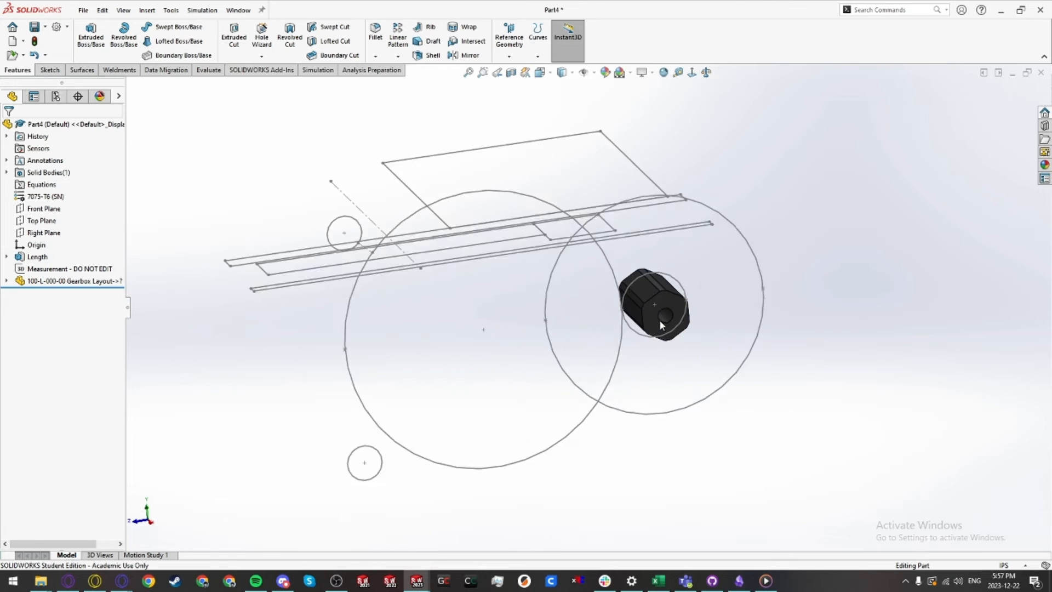
pyautogui.click(23, 258)
pyautogui.click(6, 257)
pyautogui.click(32, 269)
pyautogui.click(42, 237)
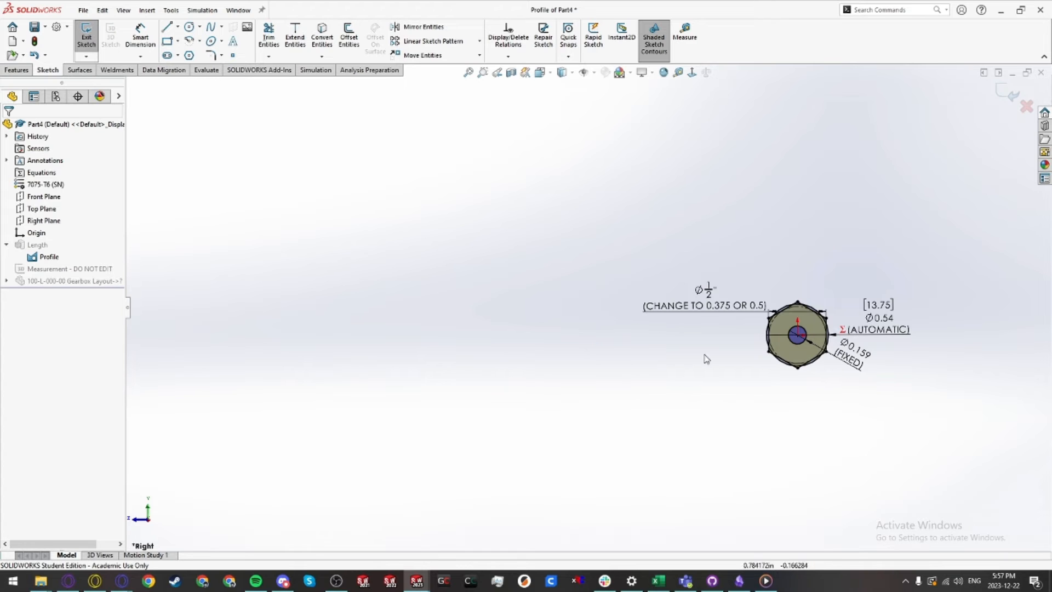
pyautogui.scroll(2, 704, 359)
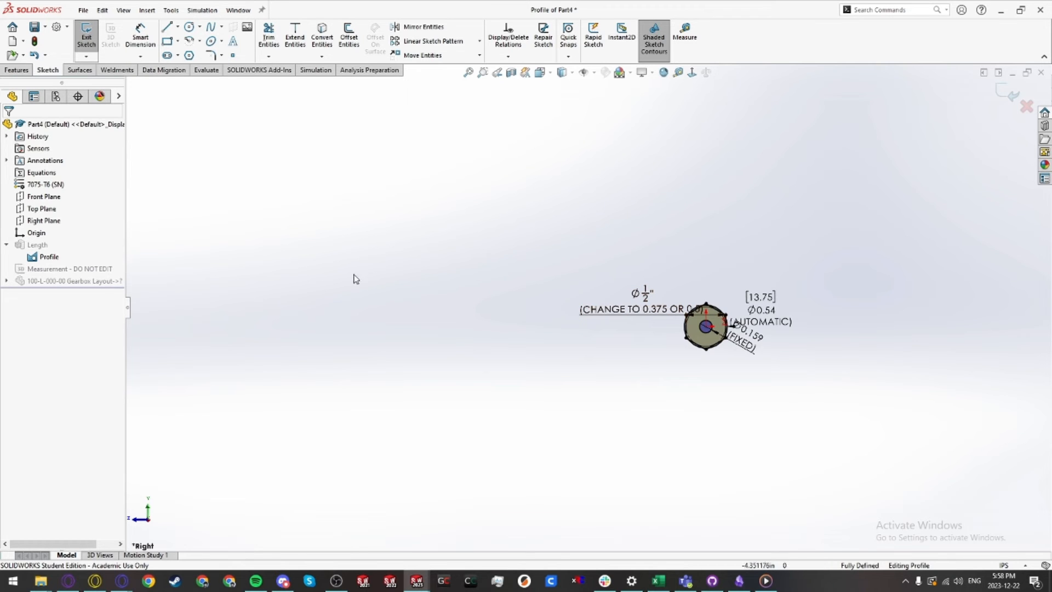
pyautogui.click(86, 35)
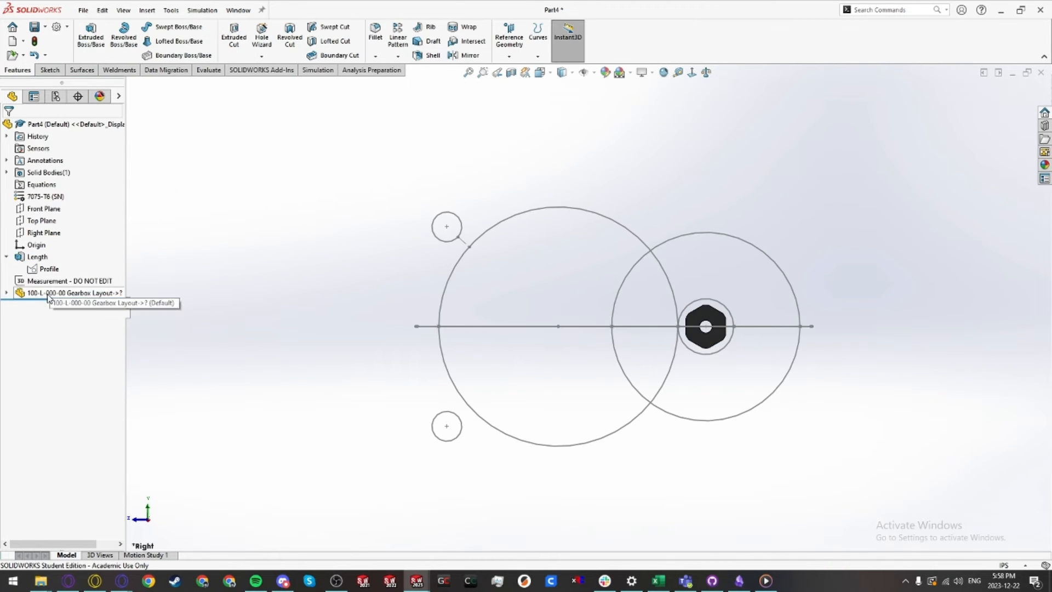
# Step: Move the inserted gearbox layout feature above the Length feature in the design tree
pyautogui.click(48, 295)
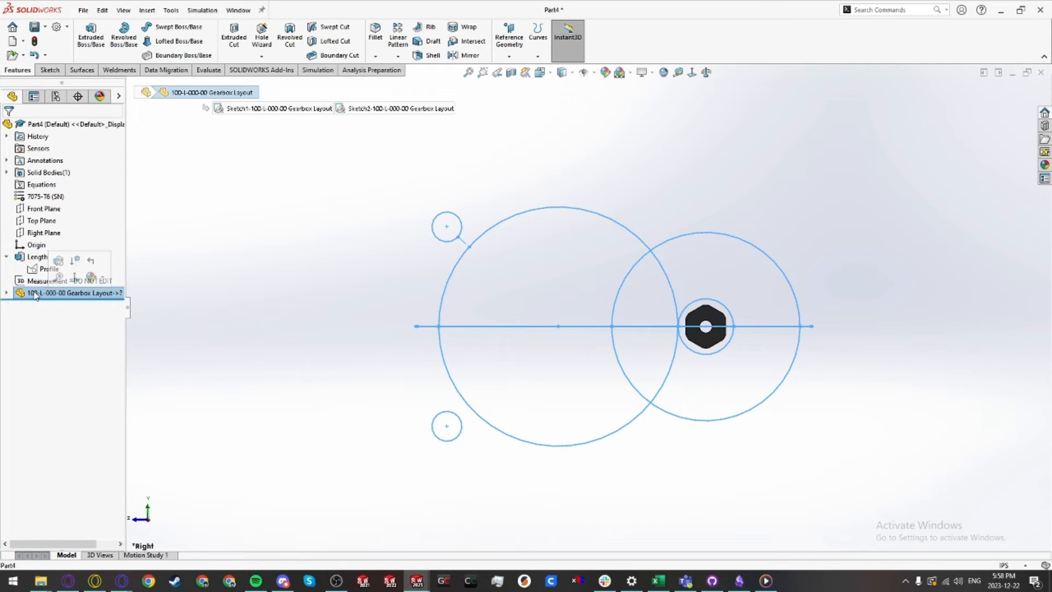
pyautogui.moveTo(35, 295); pyautogui.dragTo(32, 259)
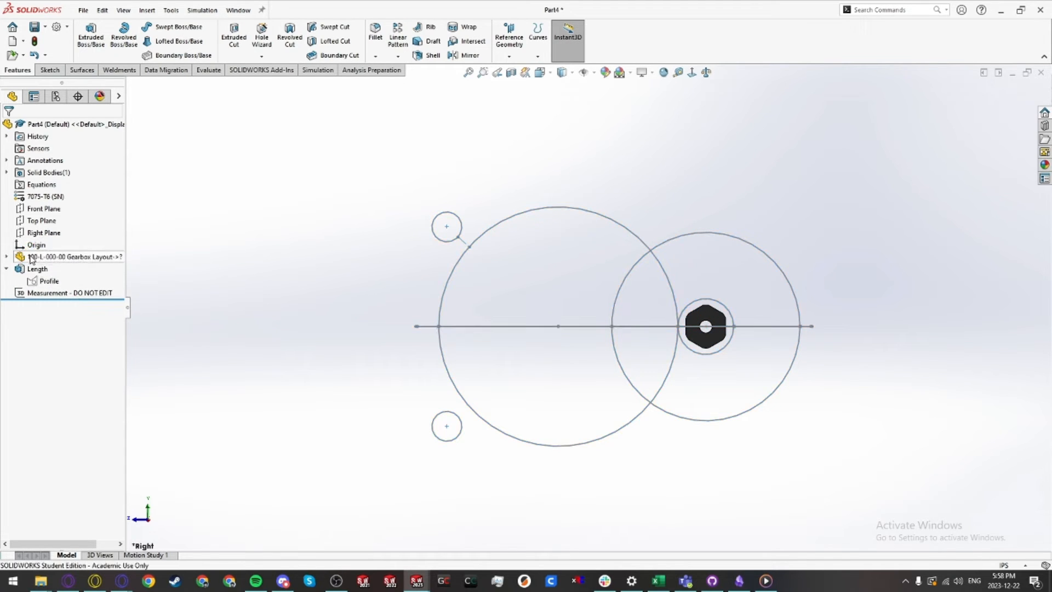
# Step: Edit the hex Profile sketch, move its center point onto the left end of the layout centerline, and exit
pyautogui.click(49, 281)
pyautogui.click(50, 255)
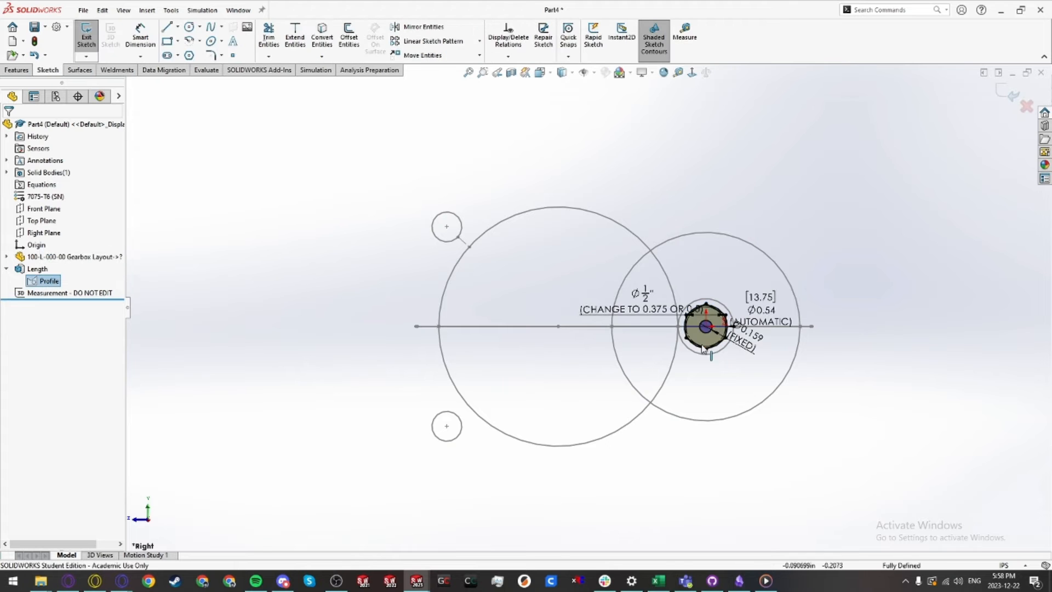
pyautogui.scroll(-4, 703, 349)
pyautogui.scroll(2, 685, 342)
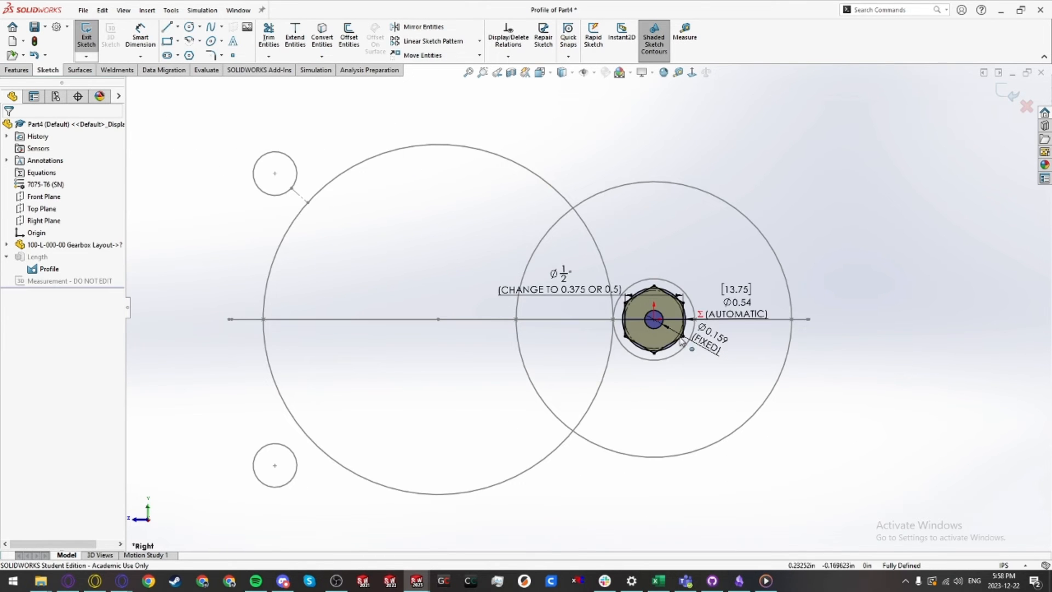
pyautogui.click(654, 319)
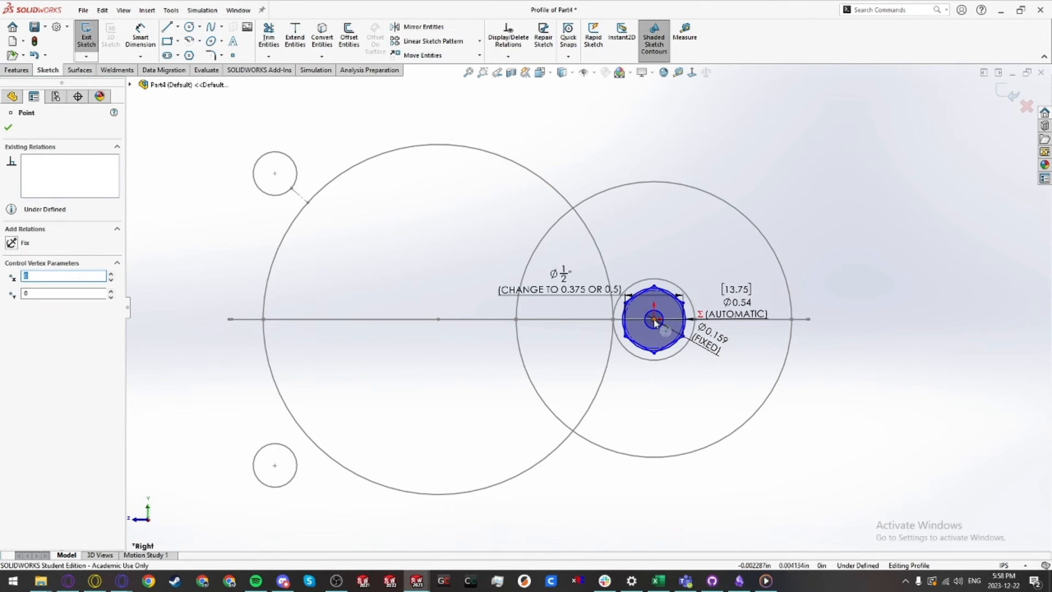
pyautogui.moveTo(653, 319)
pyautogui.mouseDown()
pyautogui.moveTo(429, 281)
pyautogui.moveTo(438, 319)
pyautogui.mouseUp()
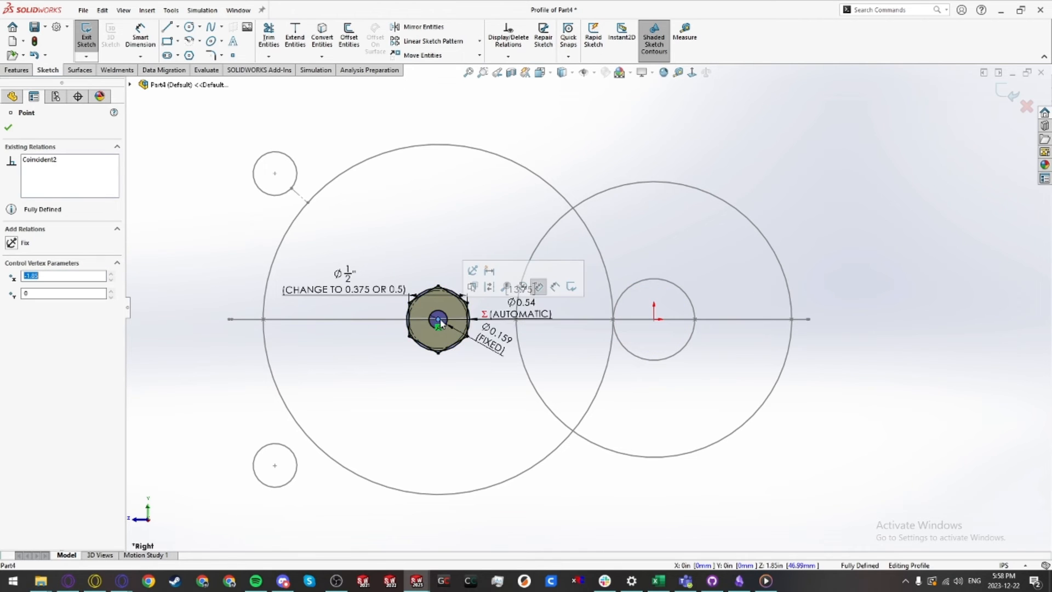
pyautogui.click(460, 395)
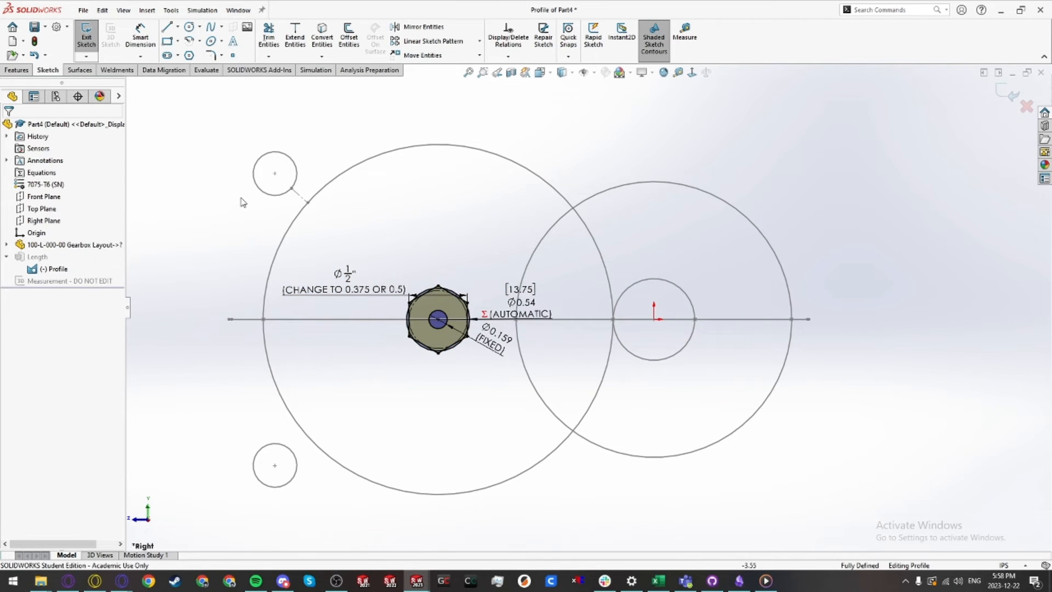
pyautogui.click(86, 44)
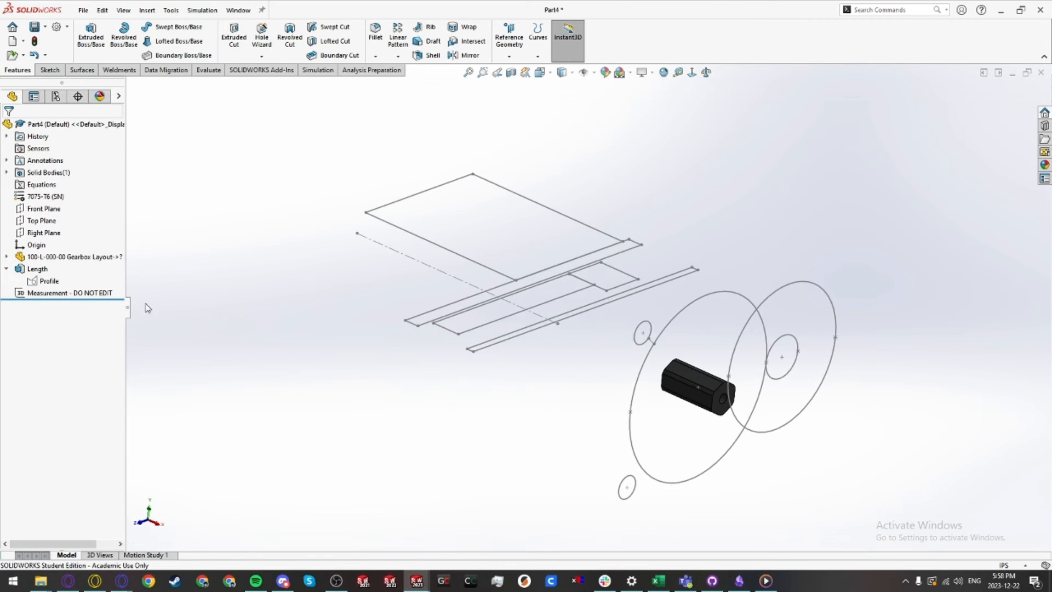
# Step: Redefine the Length extrusion to start from the centerline's left end vertex and run Up To Vertex at its right end
pyautogui.click(34, 269)
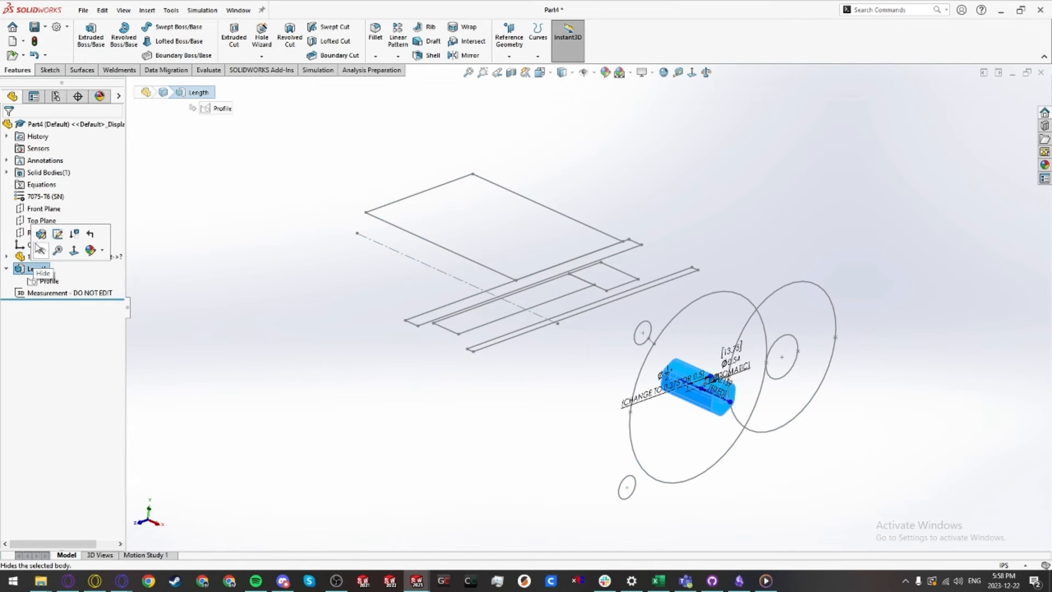
pyautogui.click(58, 234)
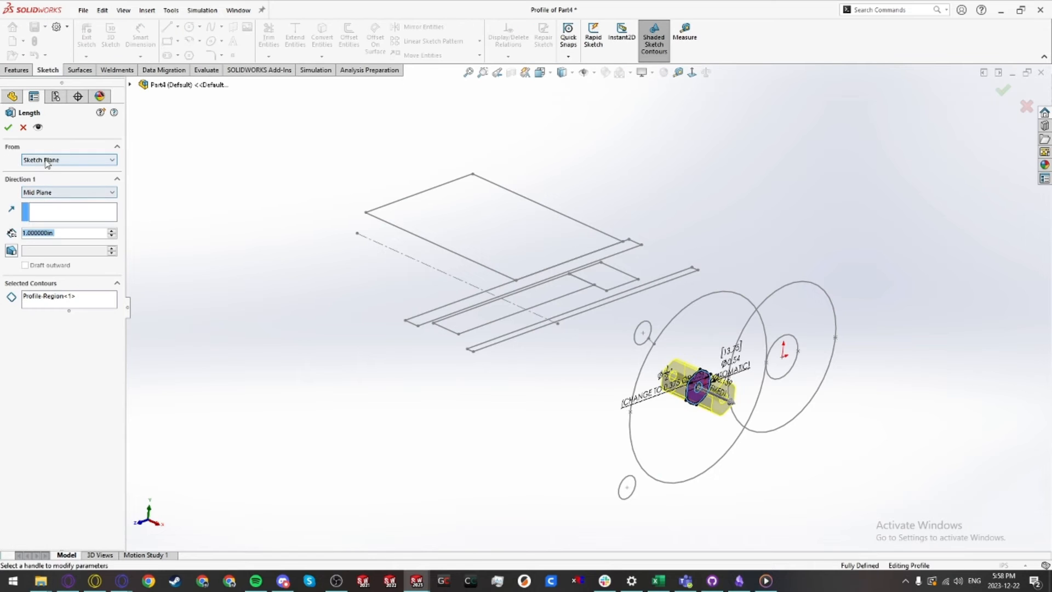
pyautogui.scroll(-1, 47, 163)
pyautogui.click(357, 233)
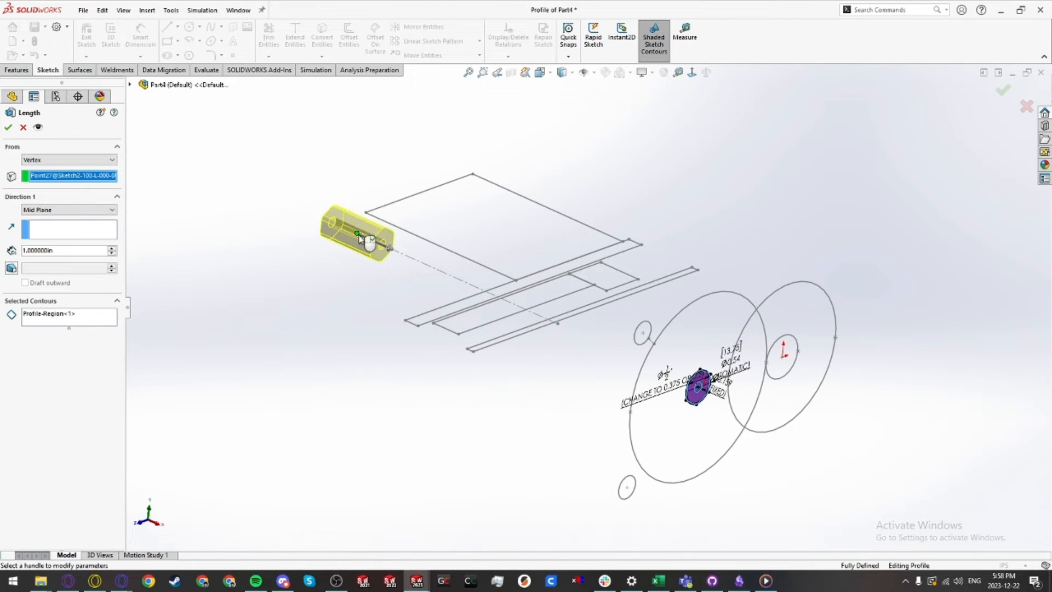
pyautogui.click(47, 210)
pyautogui.click(47, 234)
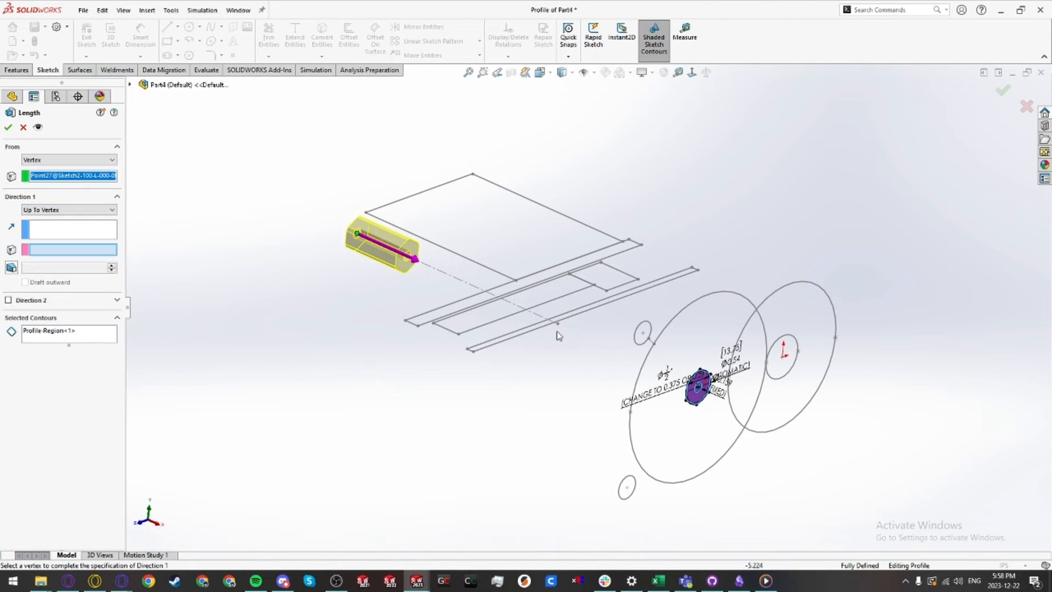
pyautogui.click(558, 326)
pyautogui.press('Return')
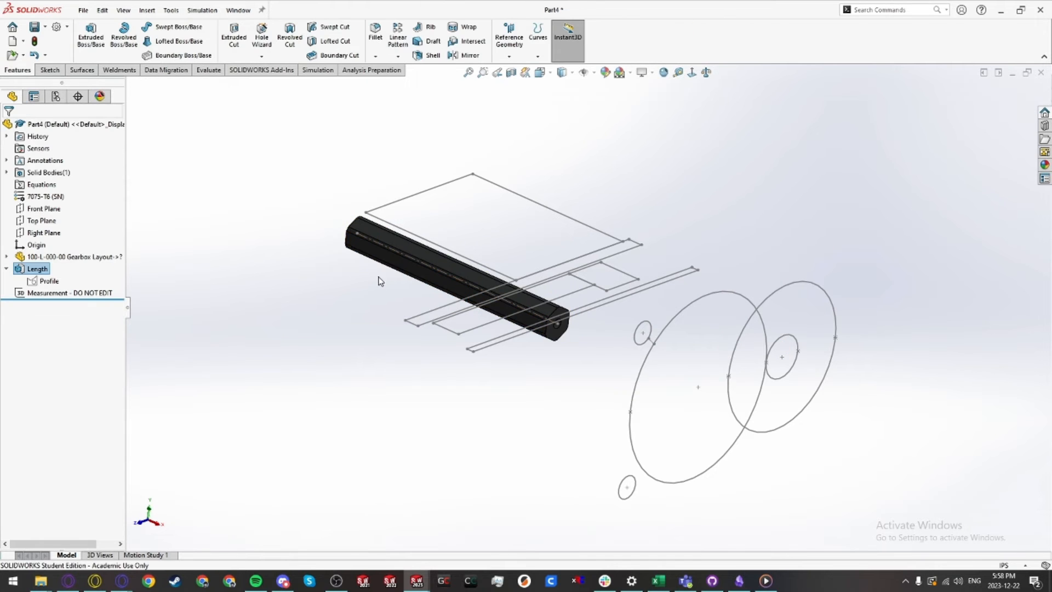
# Step: Hide both sketches of the inserted gearbox layout part
pyautogui.moveTo(574, 355)
pyautogui.mouseDown(button='middle')
pyautogui.moveTo(575, 323)
pyautogui.moveTo(559, 316)
pyautogui.mouseUp(button='middle')
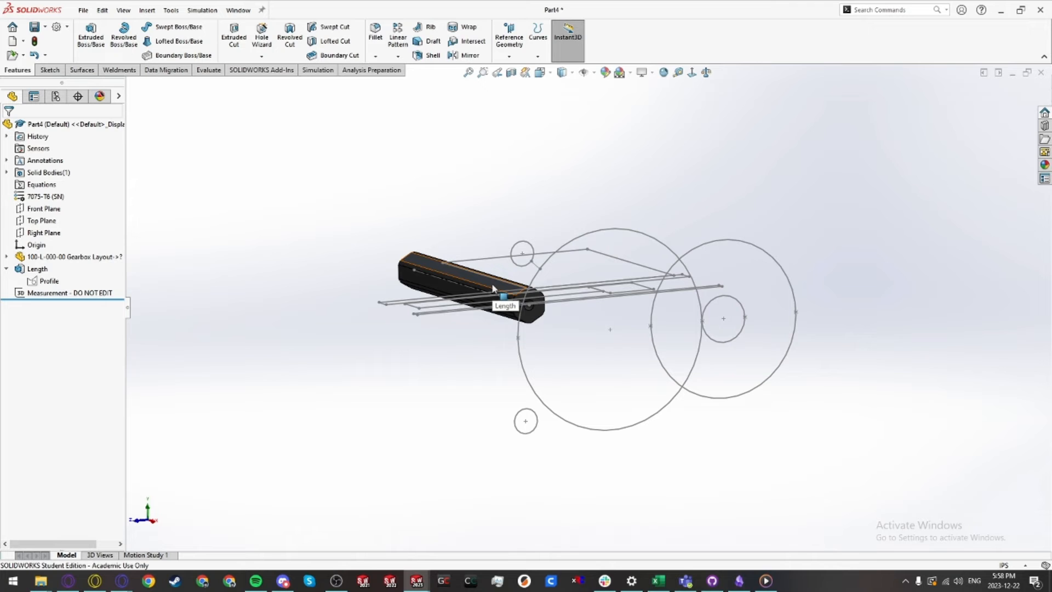
pyautogui.click(6, 256)
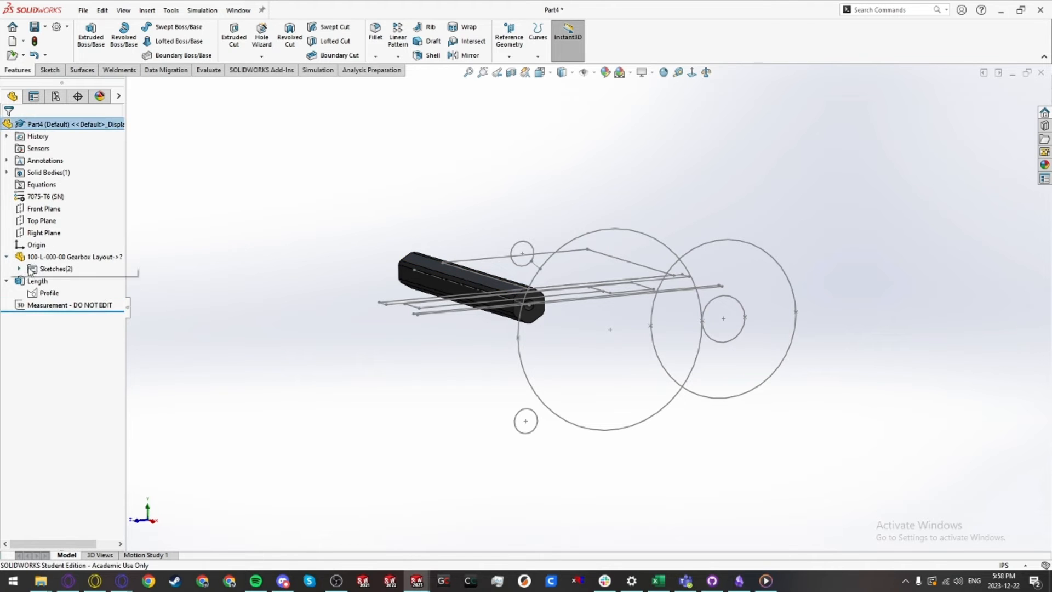
pyautogui.click(19, 269)
pyautogui.click(68, 282)
pyautogui.keyDown('ctrl'); pyautogui.click(73, 293); pyautogui.keyUp('ctrl')
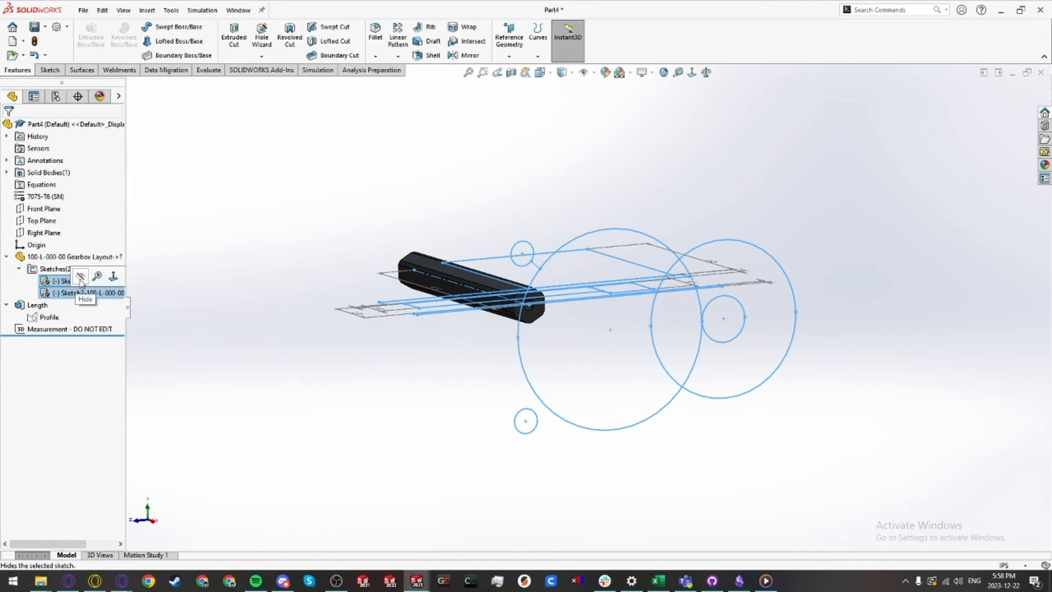
pyautogui.click(80, 277)
# Step: Save the part and its modified references as 100-P-003-00 Gearbox Output Shaft
pyautogui.hotkey('shift', 'c')
pyautogui.hotkey('ctrl', 's')
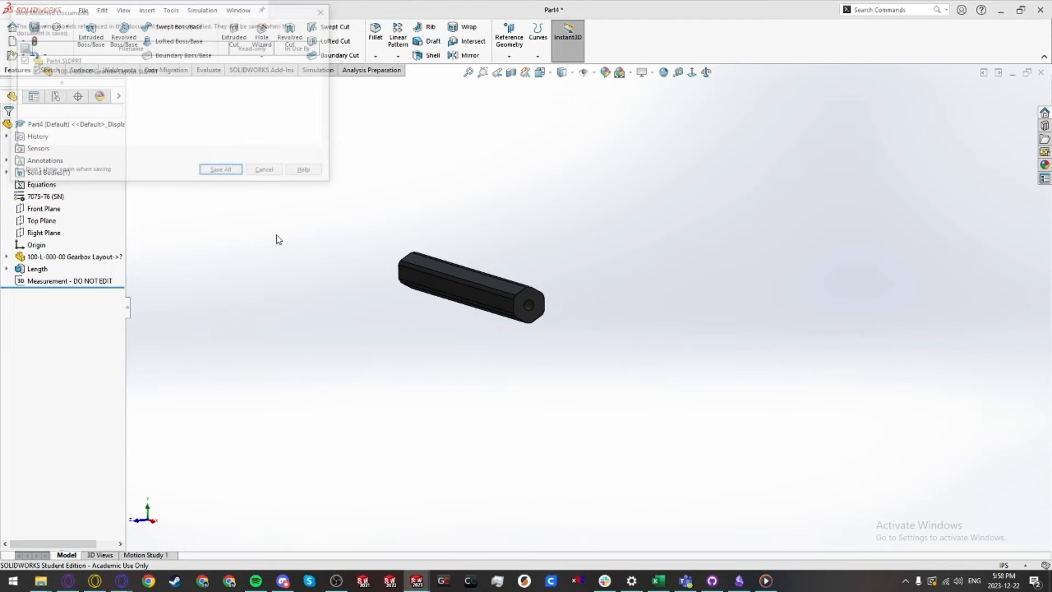
pyautogui.press('Return')
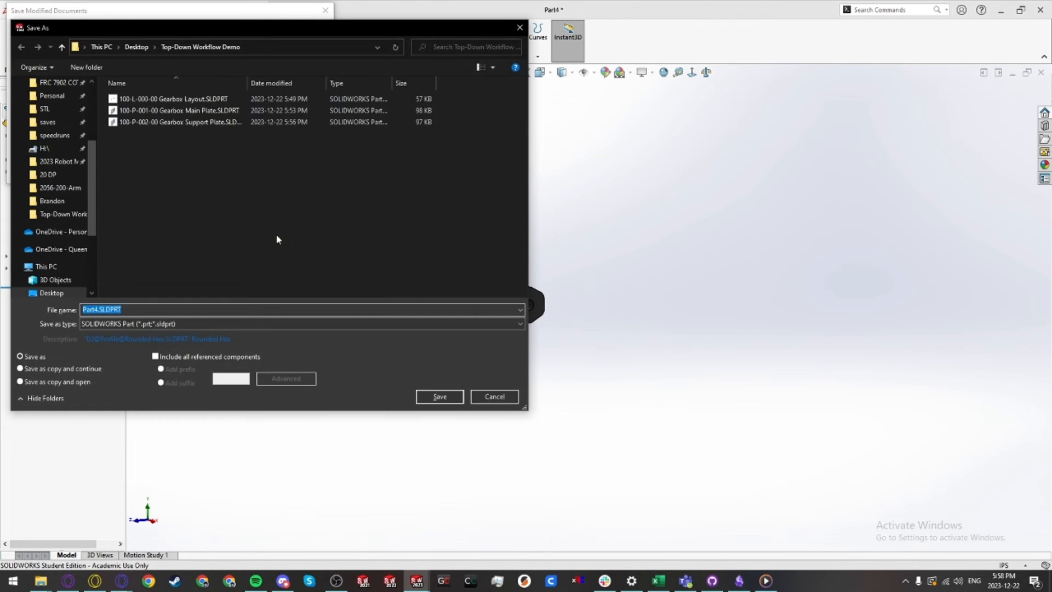
pyautogui.write('100-P-003-00 Gearbox Output Shaft')
pyautogui.press('Return')
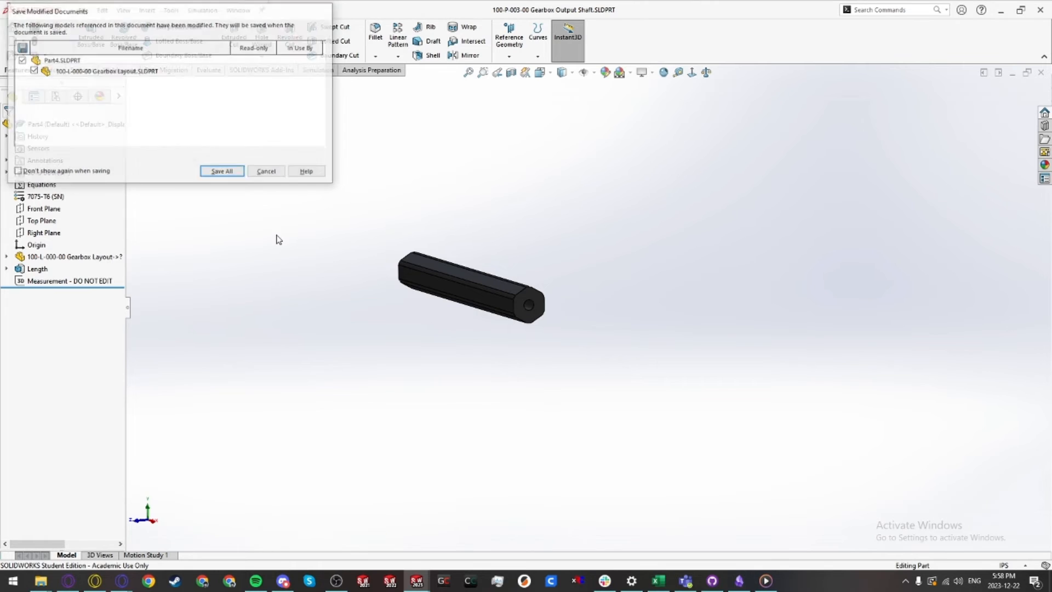
# Step: Create a new part from the Round Tube template
pyautogui.hotkey('ctrl', 'n')
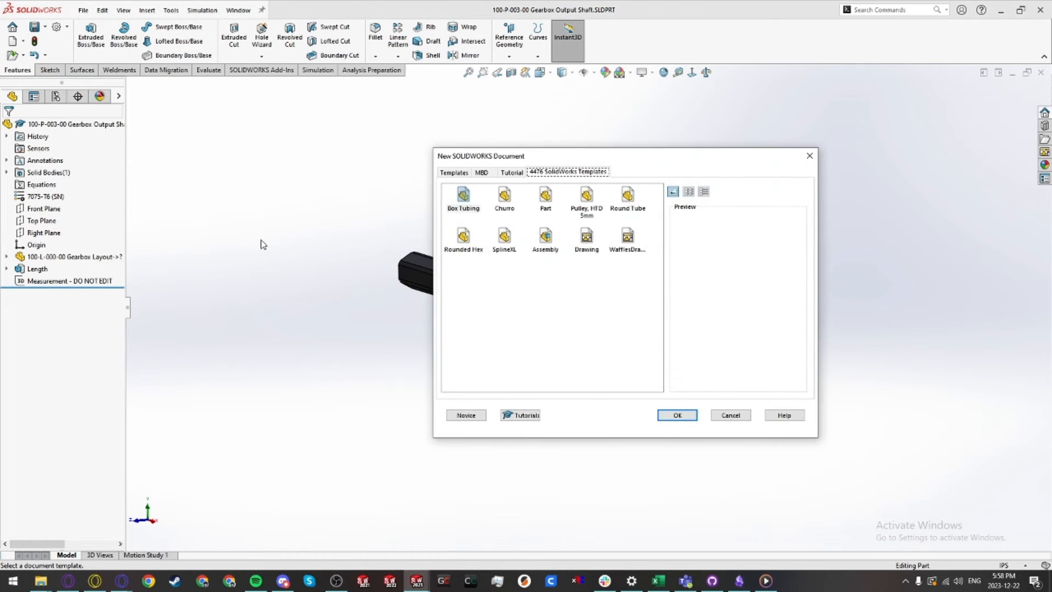
pyautogui.click(630, 201)
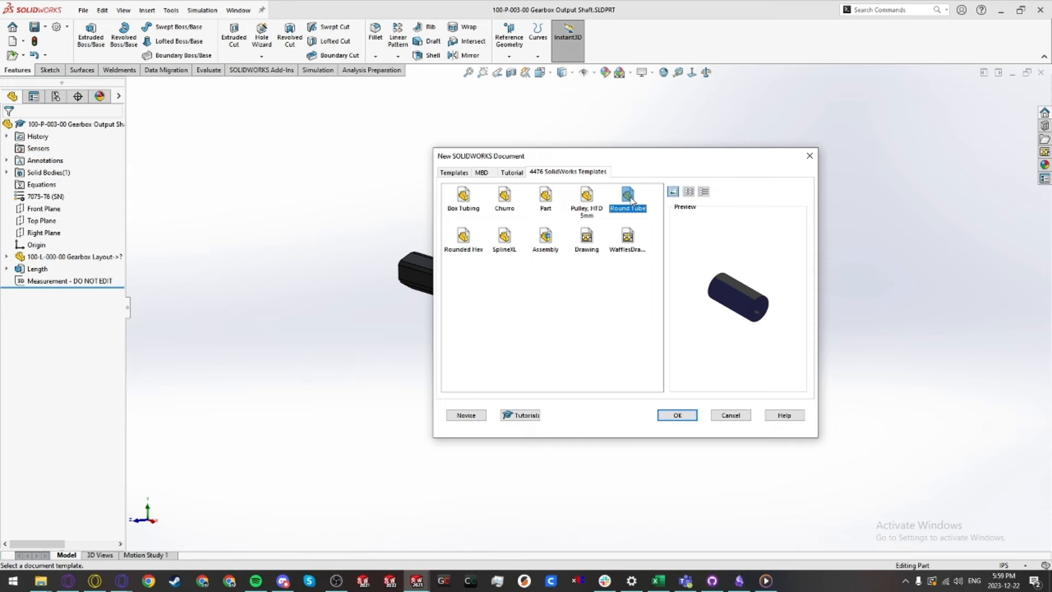
pyautogui.doubleClick(629, 198)
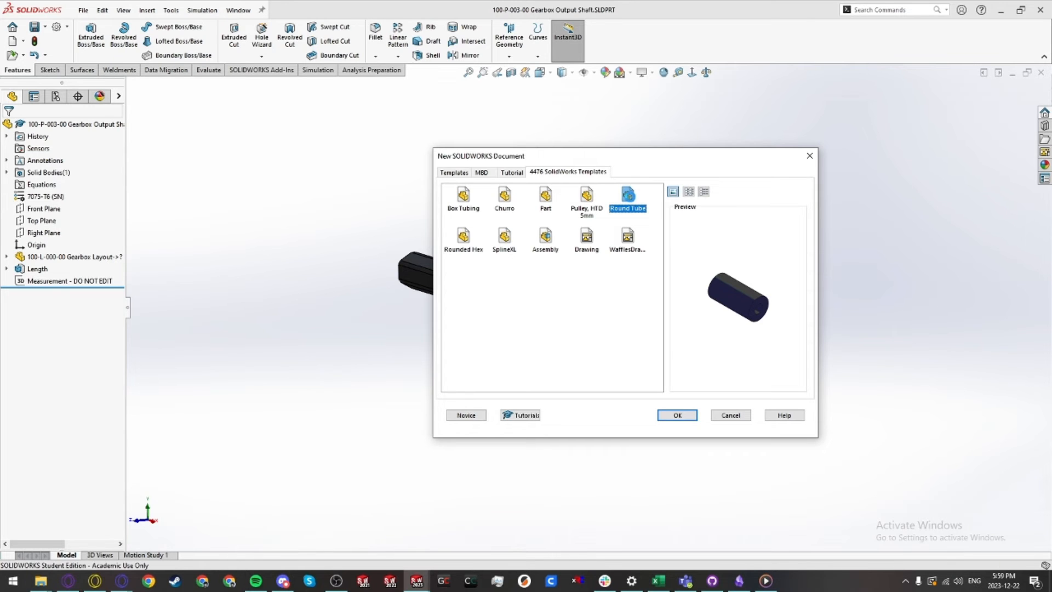
pyautogui.scroll(5, 655, 255)
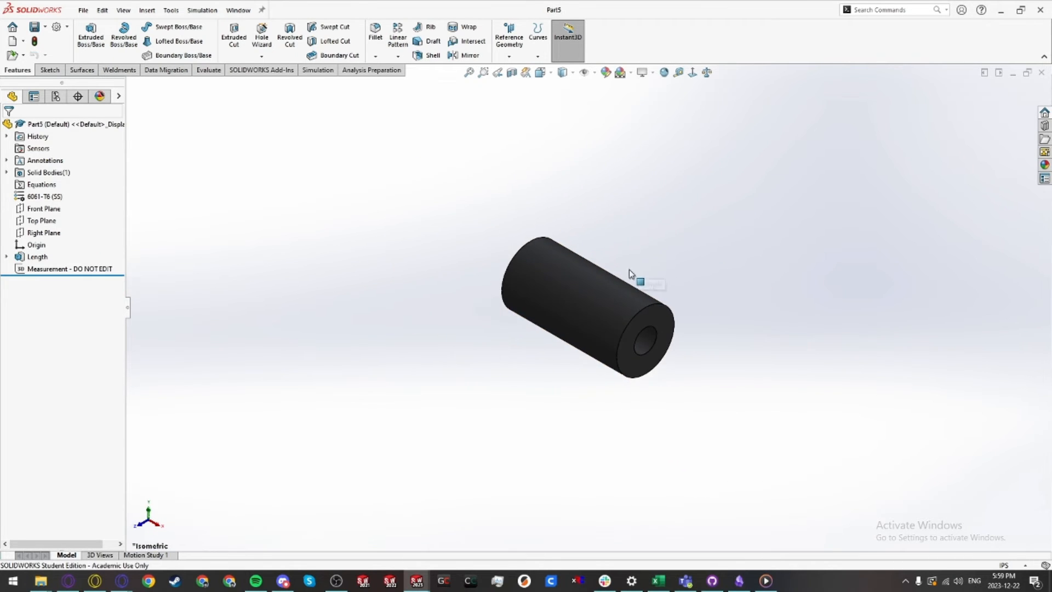
# Step: Edit the tube's Profile sketch, set its outer diameter to 3/8 in, and exit the sketch
pyautogui.click(7, 257)
pyautogui.click(46, 268)
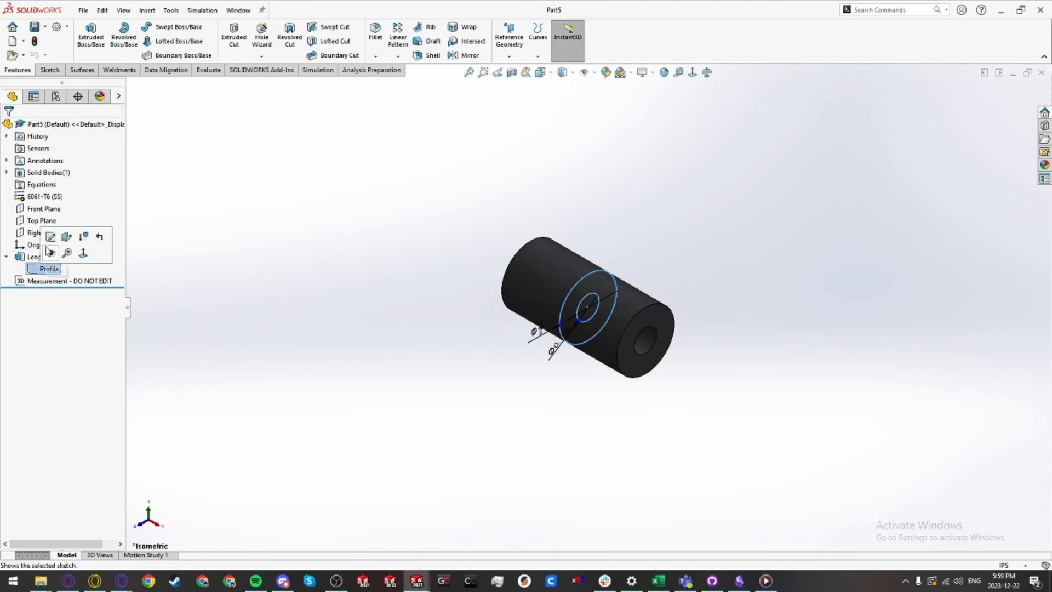
pyautogui.click(54, 235)
pyautogui.doubleClick(540, 335)
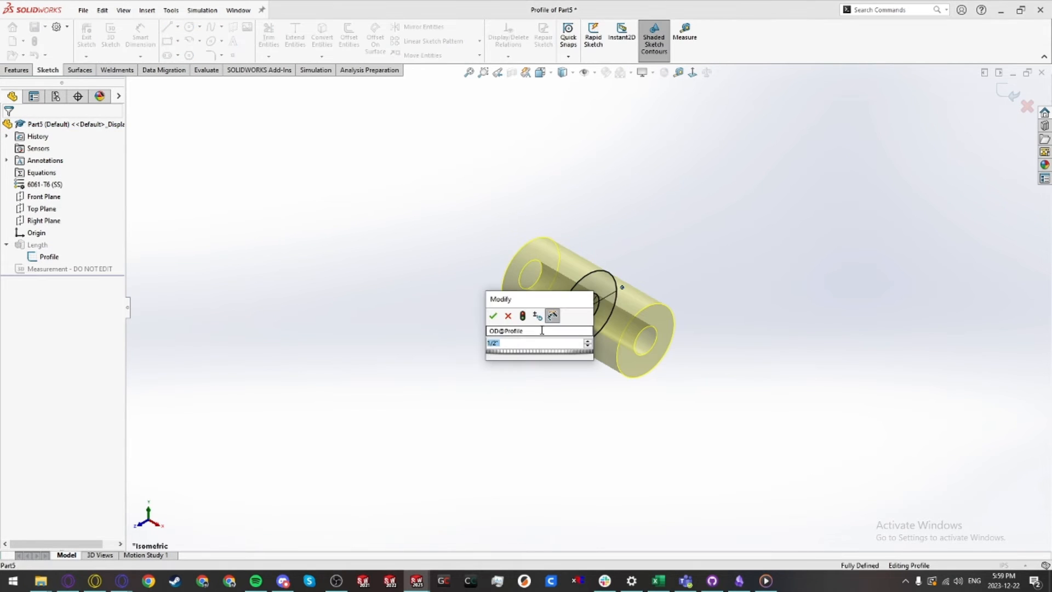
pyautogui.write('3/8')
pyautogui.press('Return')
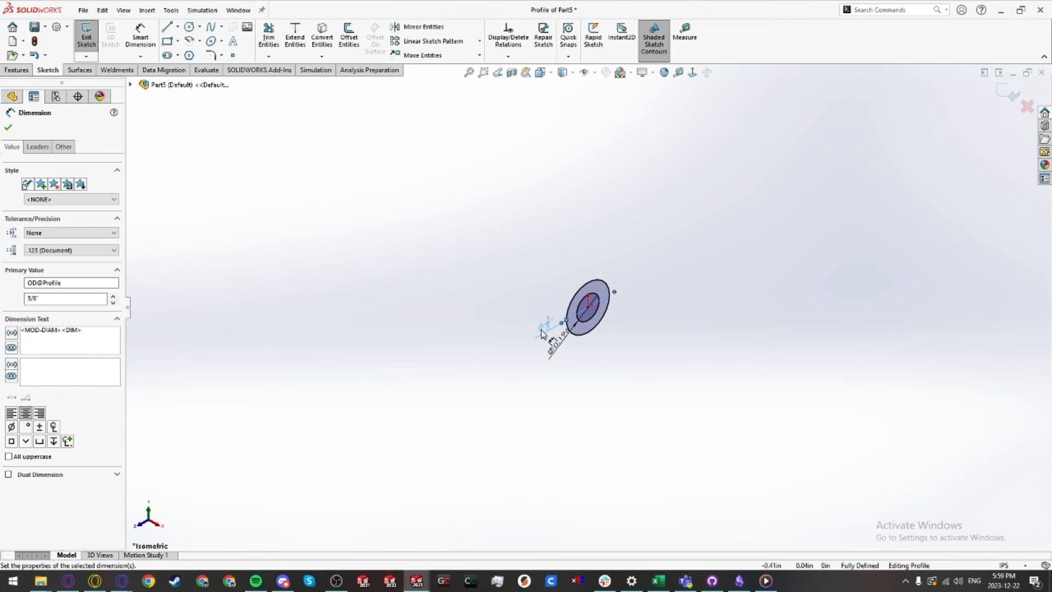
pyautogui.click(86, 38)
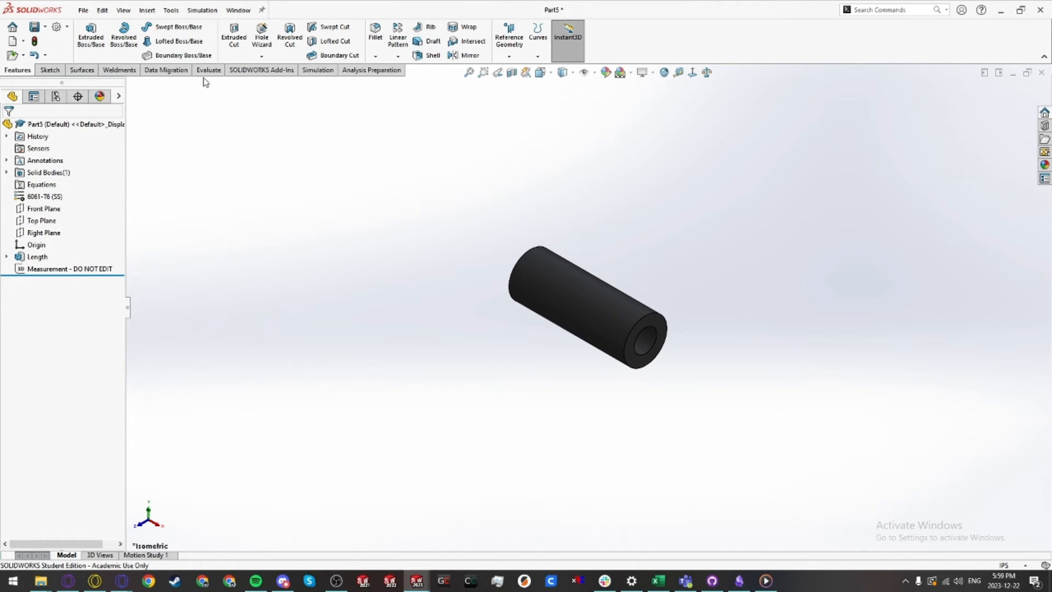
# Step: Insert the 100-L-000-00 Gearbox Layout part into the tube part, accepting the material transfer
pyautogui.click(141, 12)
pyautogui.click(147, 282)
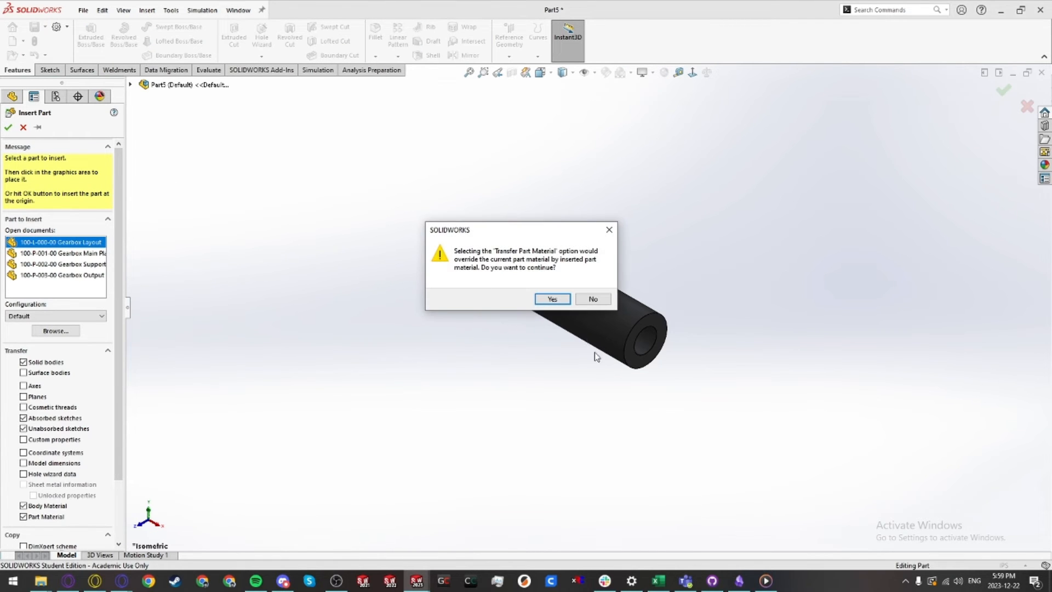
pyautogui.click(553, 299)
pyautogui.click(480, 347)
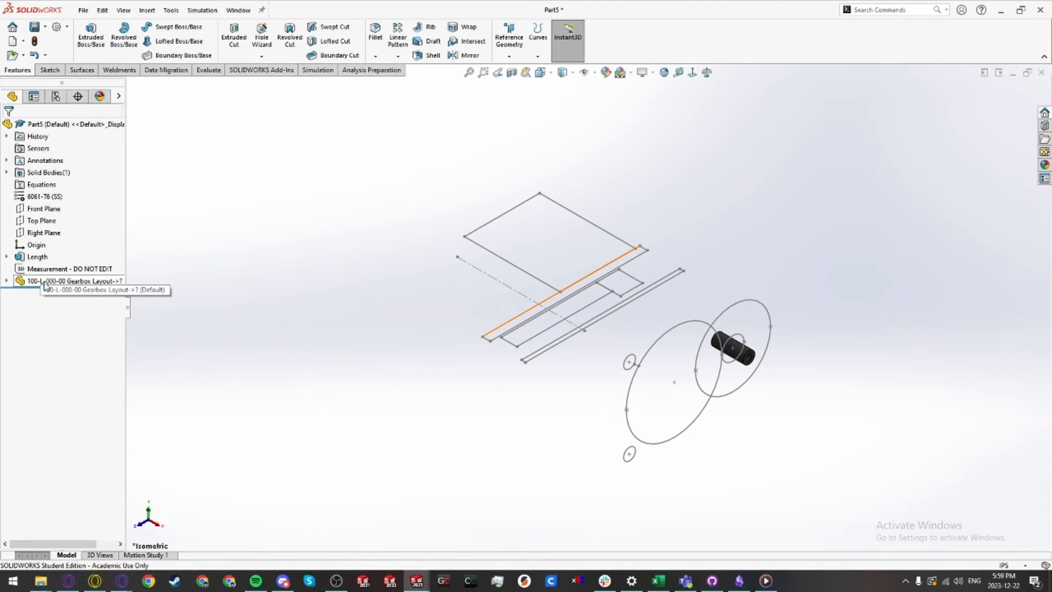
# Step: Reorder the layout part above the Length feature, then move the tube Profile sketch's circles onto the upper small layout circle's center
pyautogui.moveTo(45, 284); pyautogui.dragTo(36, 252)
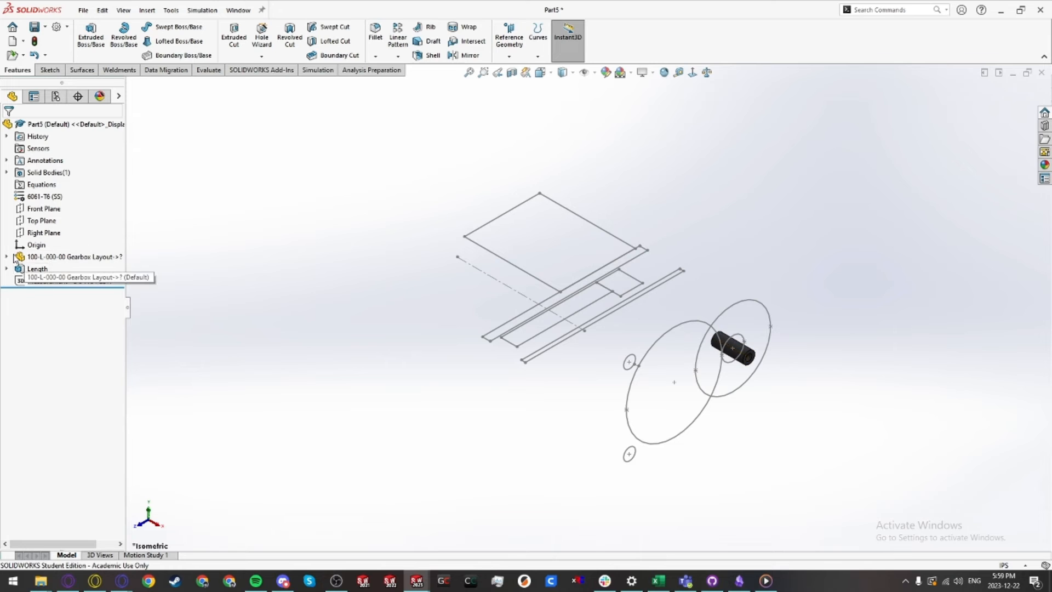
pyautogui.click(6, 268)
pyautogui.click(49, 281)
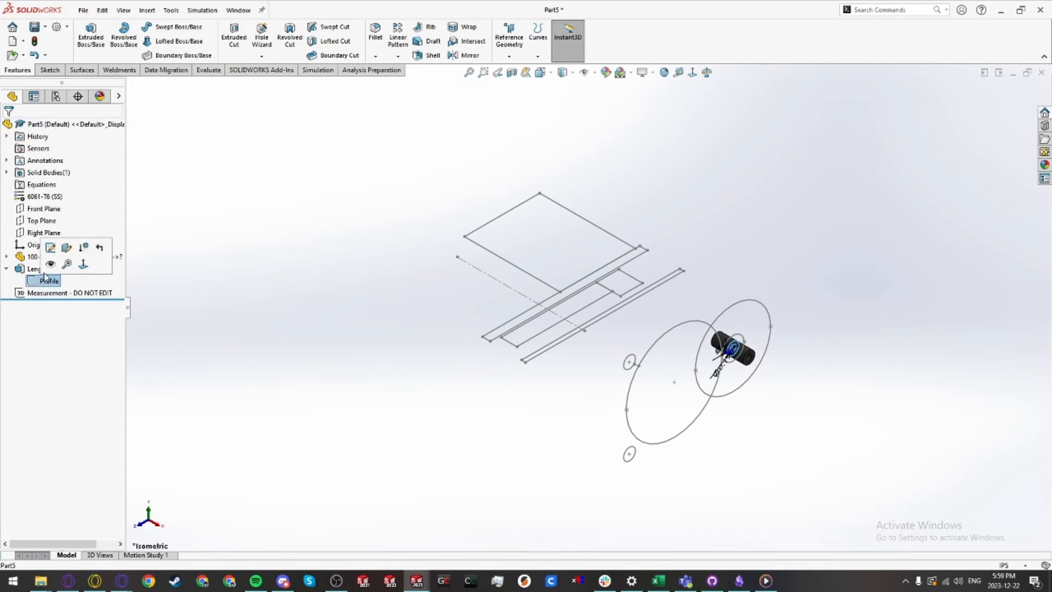
pyautogui.click(50, 249)
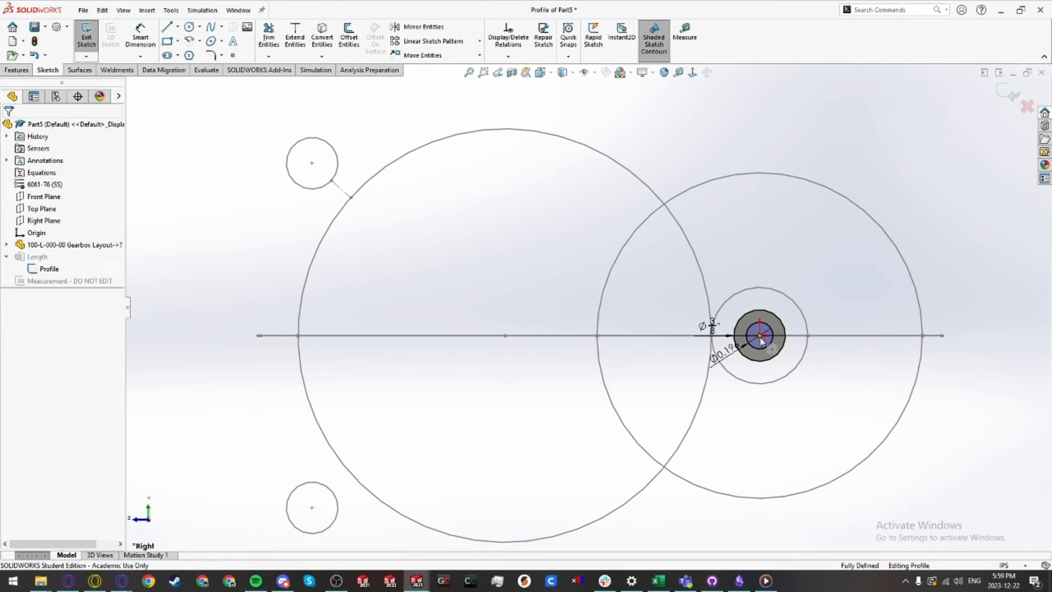
pyautogui.click(763, 338)
pyautogui.moveTo(763, 338)
pyautogui.mouseDown()
pyautogui.moveTo(346, 160)
pyautogui.moveTo(312, 163)
pyautogui.mouseUp()
pyautogui.click(287, 253)
pyautogui.click(88, 39)
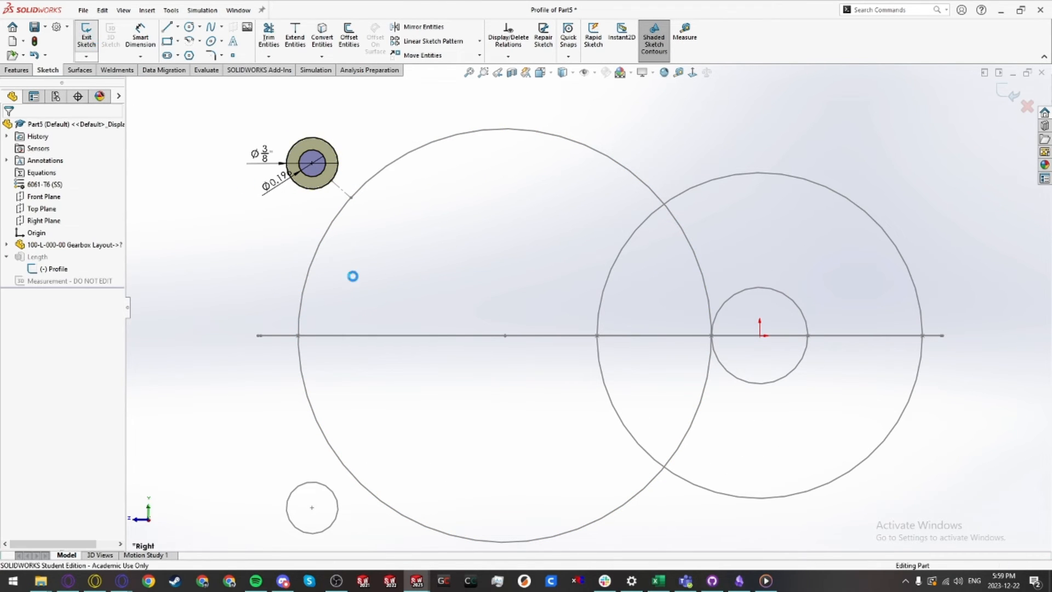
# Step: Edit the Length extrusion to start from a layout vertex and extend Up To Vertex at the layout's opposite vertex
pyautogui.click(36, 269)
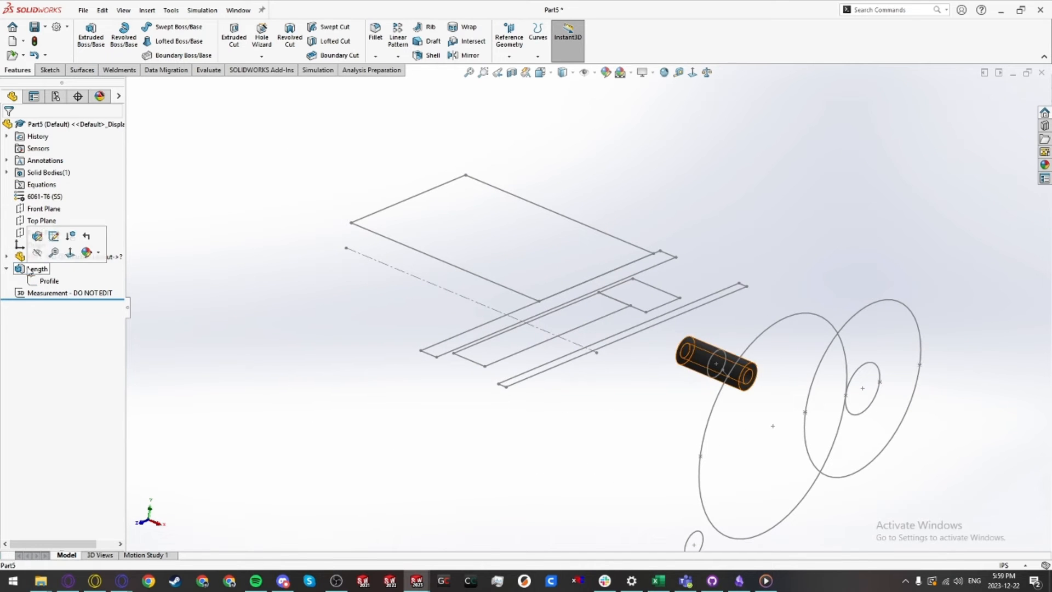
pyautogui.click(42, 239)
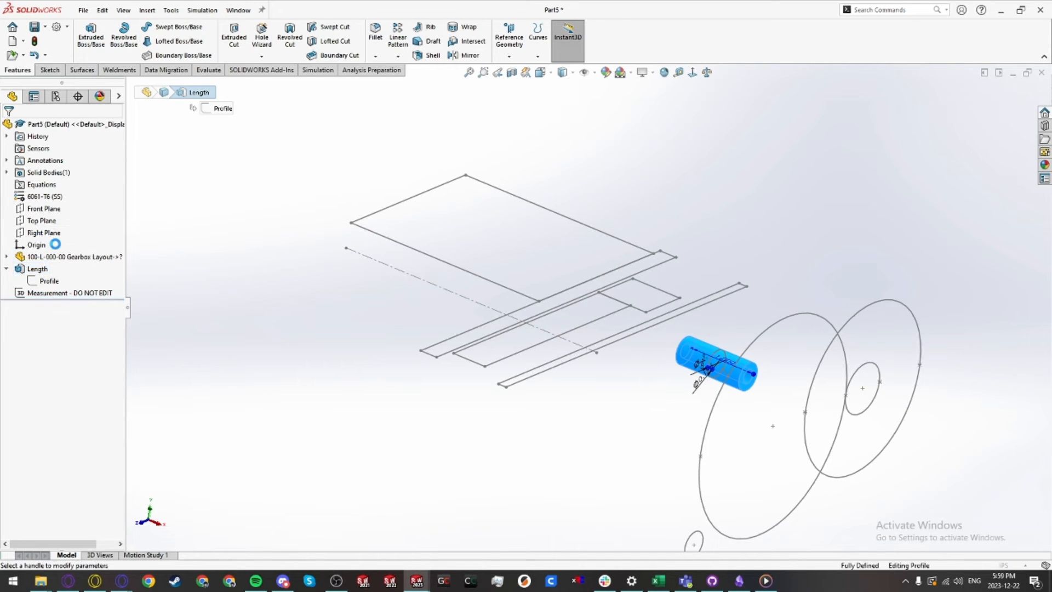
pyautogui.scroll(-2, 46, 163)
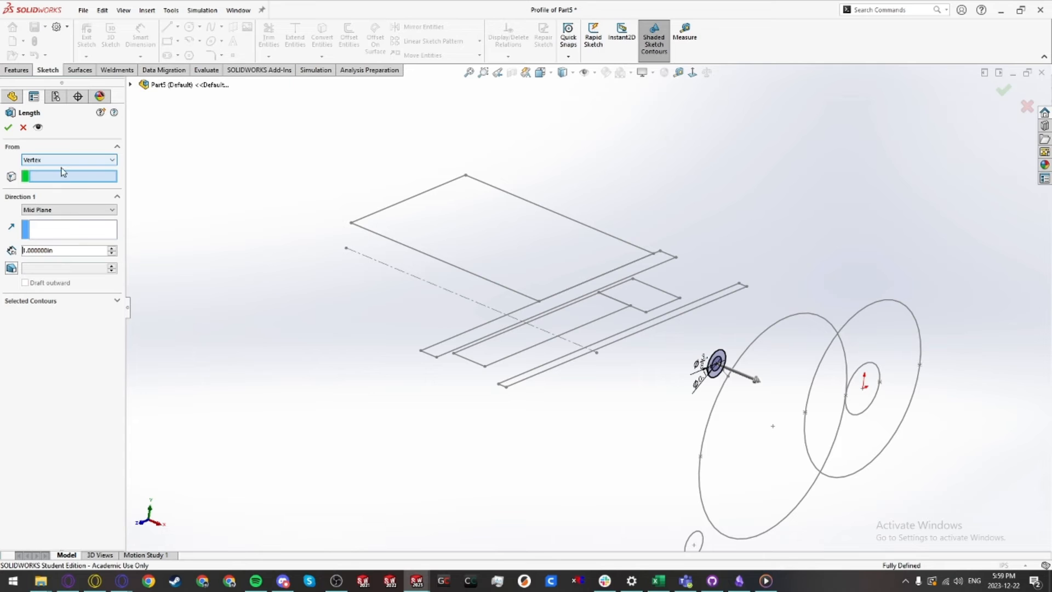
pyautogui.click(436, 358)
pyautogui.click(63, 210)
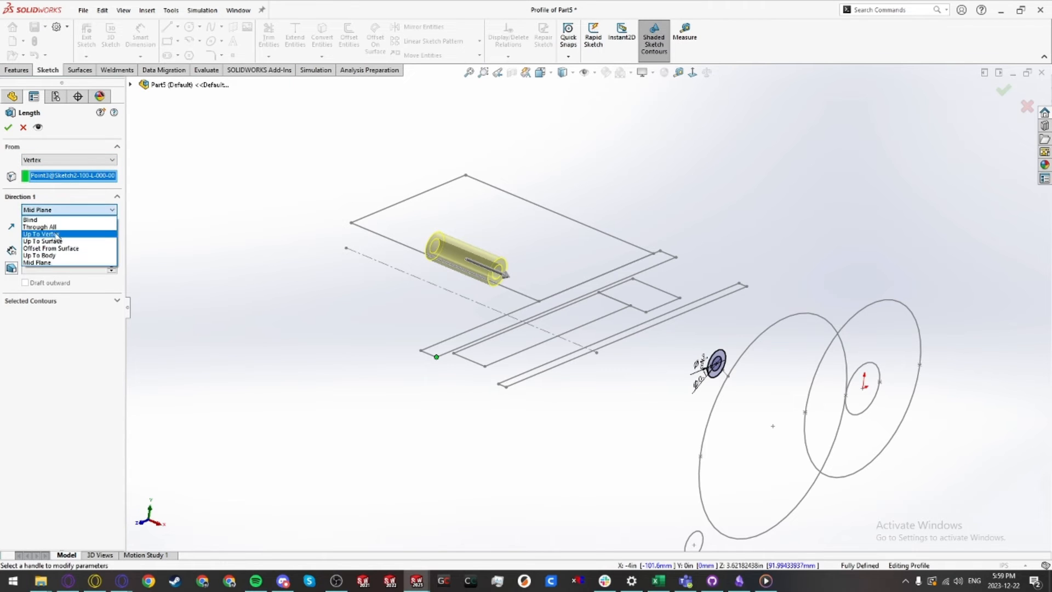
pyautogui.click(57, 234)
pyautogui.click(499, 385)
pyautogui.press('Return')
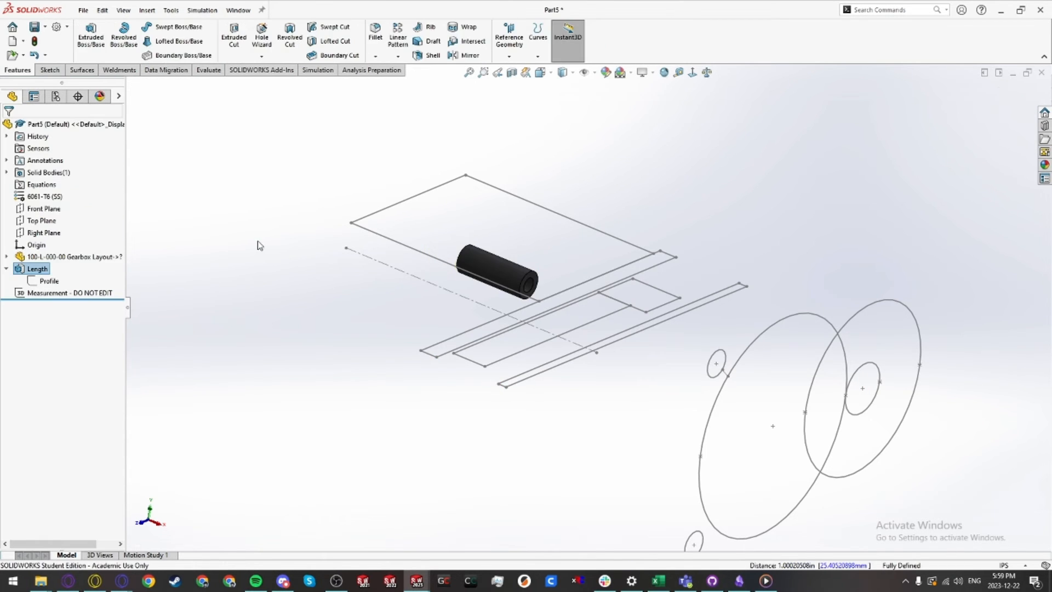
# Step: Hide both sketches of the inserted gearbox layout in the tube part
pyautogui.moveTo(641, 422)
pyautogui.mouseDown(button='middle')
pyautogui.moveTo(547, 313)
pyautogui.moveTo(526, 336)
pyautogui.moveTo(554, 329)
pyautogui.moveTo(484, 380)
pyautogui.moveTo(365, 336)
pyautogui.mouseUp(button='middle')
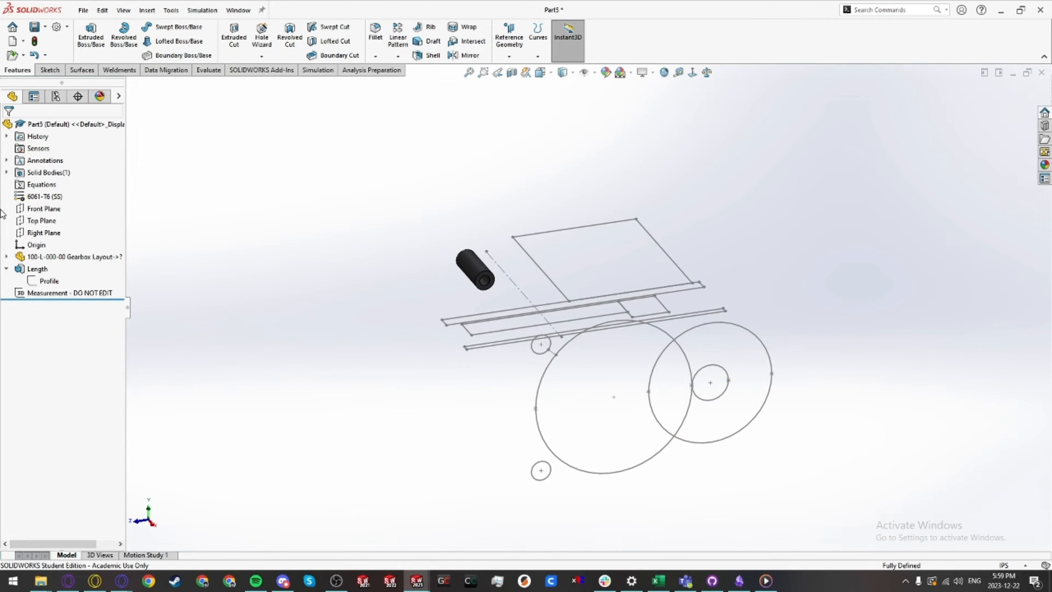
pyautogui.click(6, 256)
pyautogui.click(18, 269)
pyautogui.click(58, 281)
pyautogui.keyDown('shift'); pyautogui.click(67, 293); pyautogui.keyUp('shift')
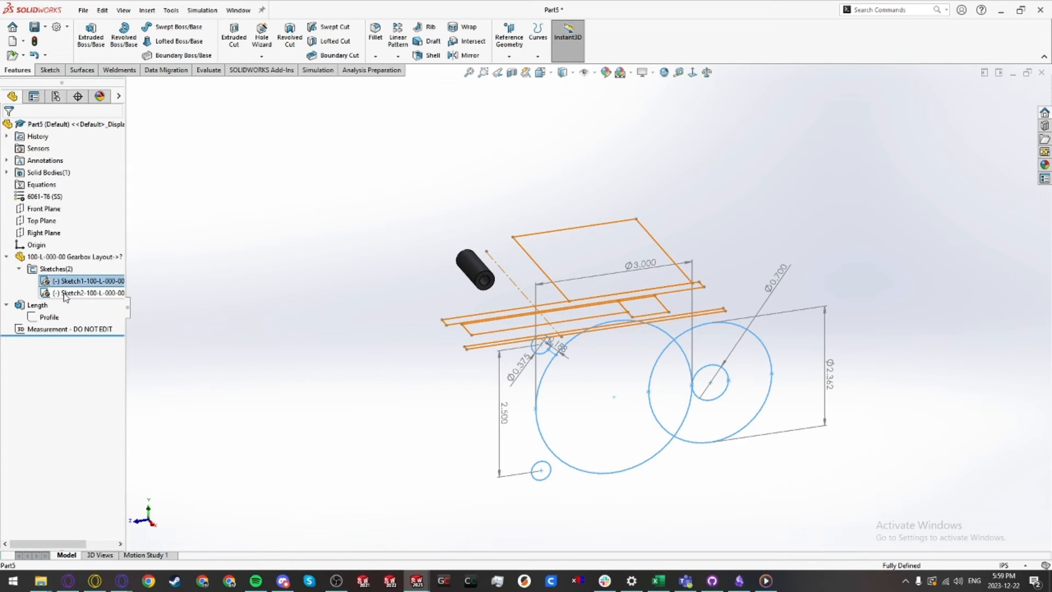
pyautogui.click(74, 277)
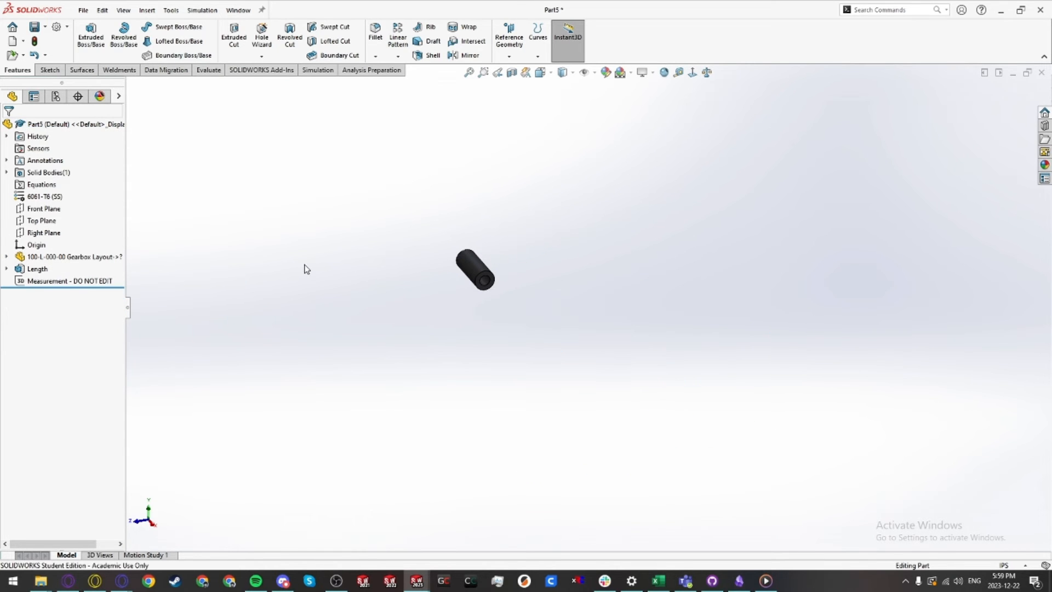
# Step: Save the part as 100-P-004-00 Gearbox Spacer
pyautogui.hotkey('ctrl', 's')
pyautogui.write('100-')
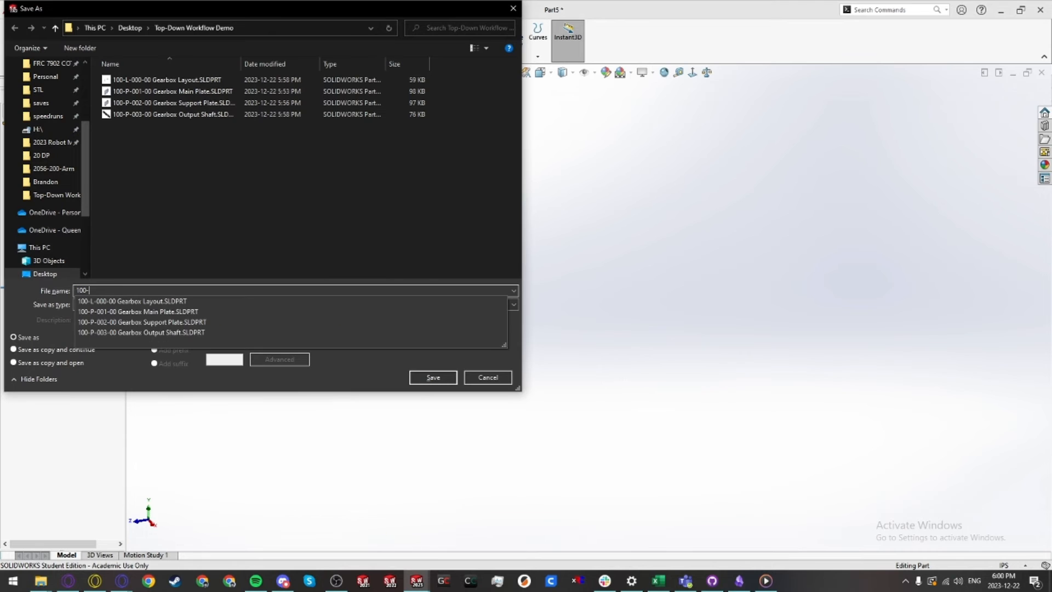
pyautogui.write('P-00')
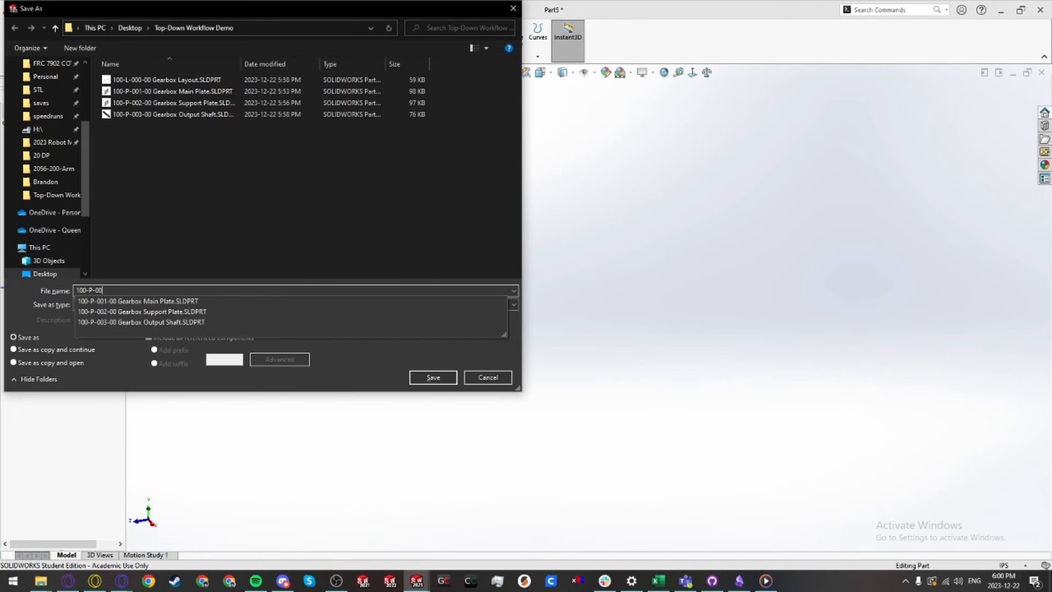
pyautogui.write('4-00 Gearbox S')
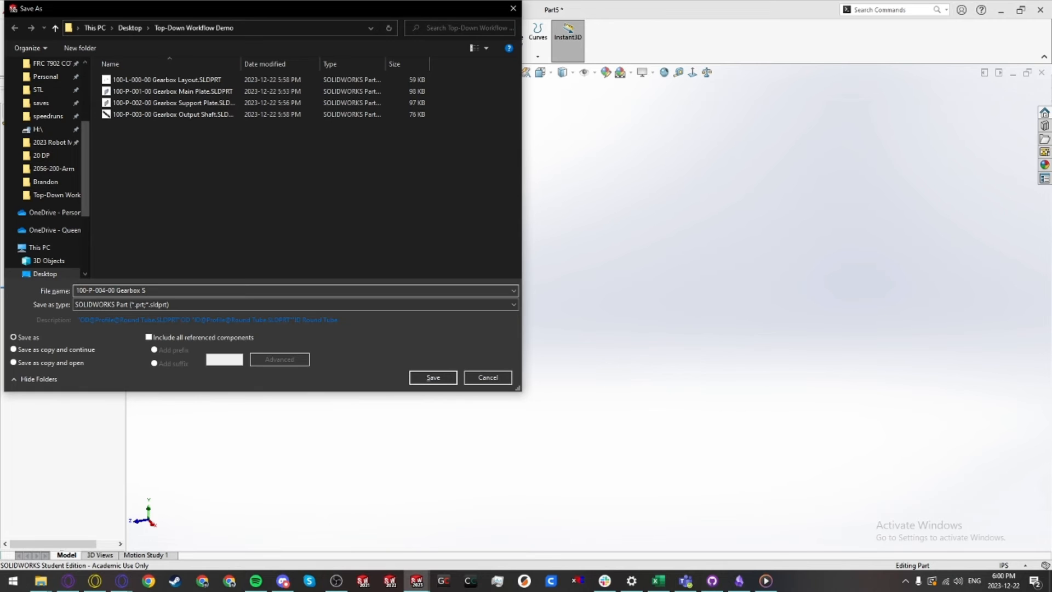
pyautogui.write('pacer')
pyautogui.press('Return')
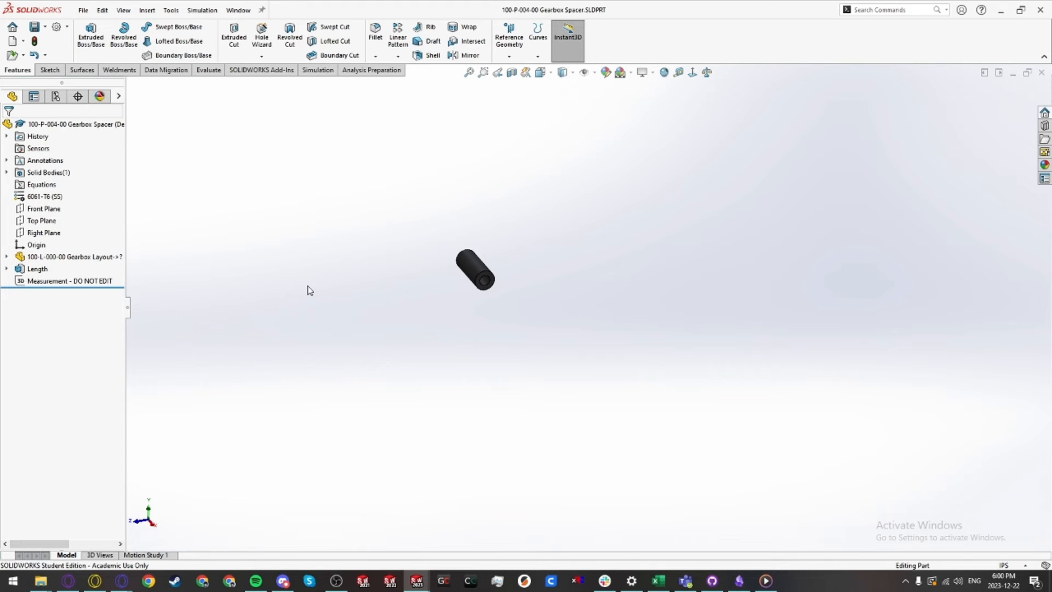
# Step: Create a new assembly and place the 100-L-000-00 Gearbox Layout at the assembly origin
pyautogui.hotkey('ctrl', 'n')
pyautogui.click(549, 242)
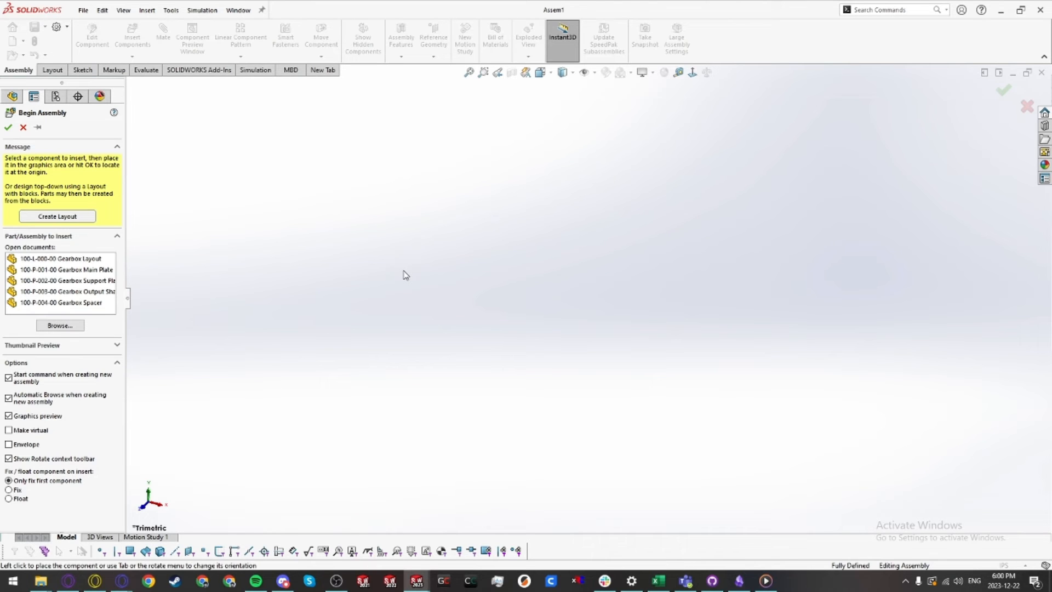
pyautogui.click(58, 260)
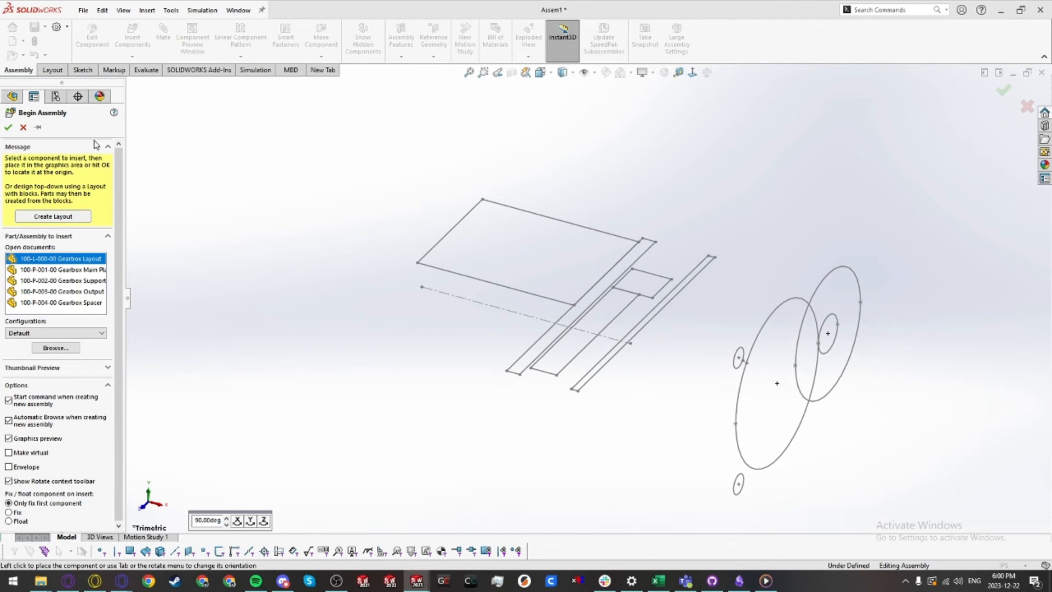
pyautogui.click(8, 129)
pyautogui.click(7, 220)
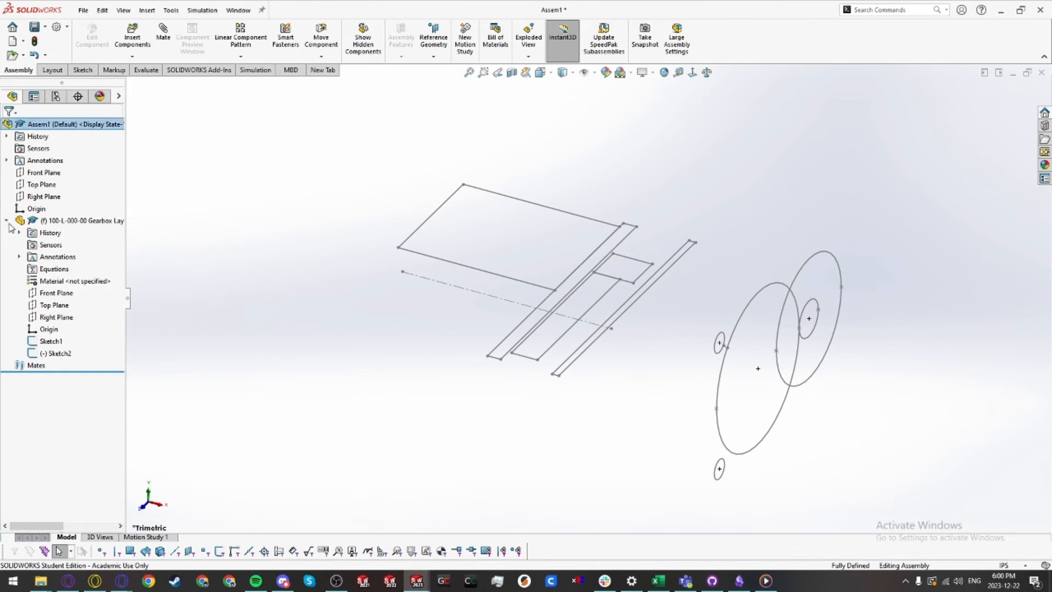
pyautogui.click(48, 329)
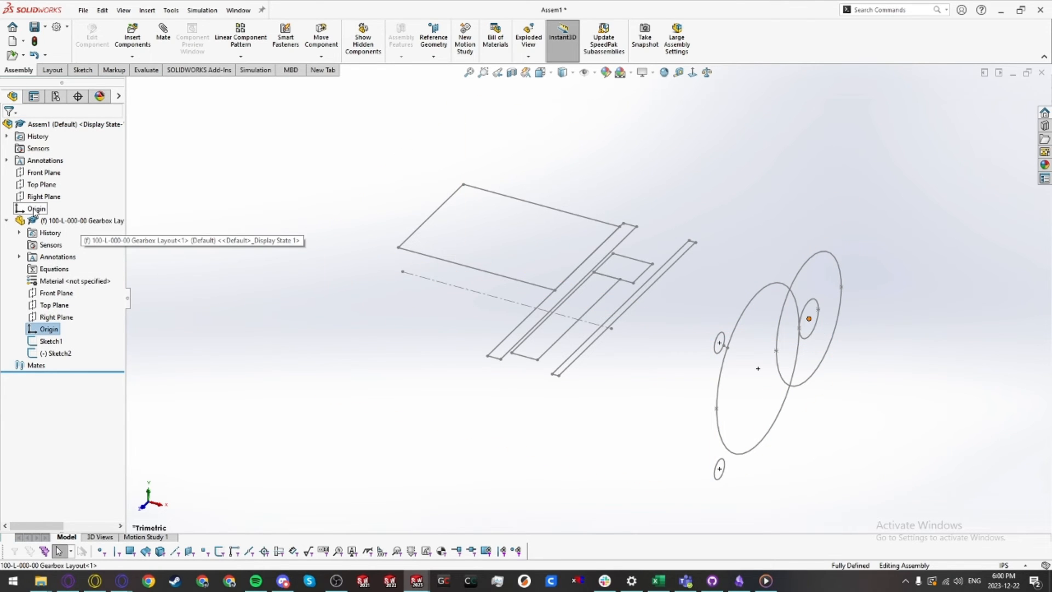
pyautogui.click(34, 209)
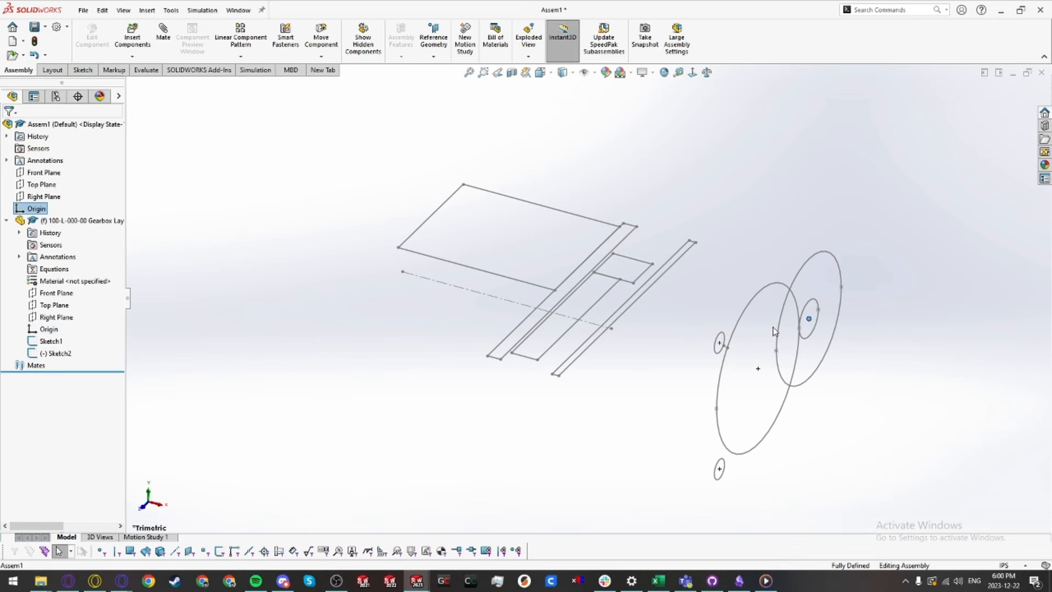
pyautogui.click(606, 406)
pyautogui.scroll(3, 510, 381)
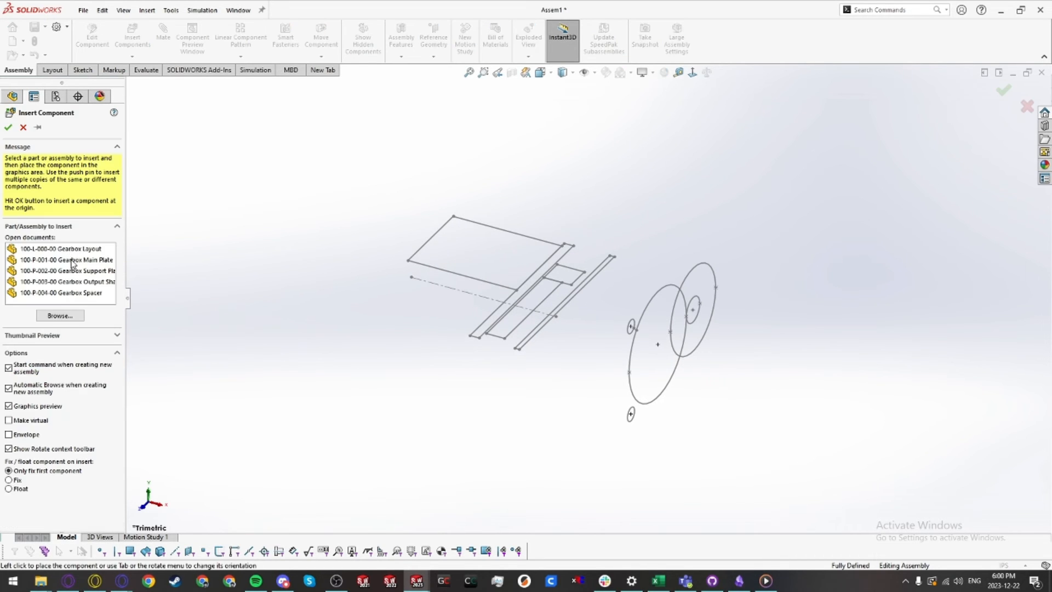
# Step: Insert the Gearbox Main Plate and Gearbox Support Plate parts into the assembly
pyautogui.click(75, 262)
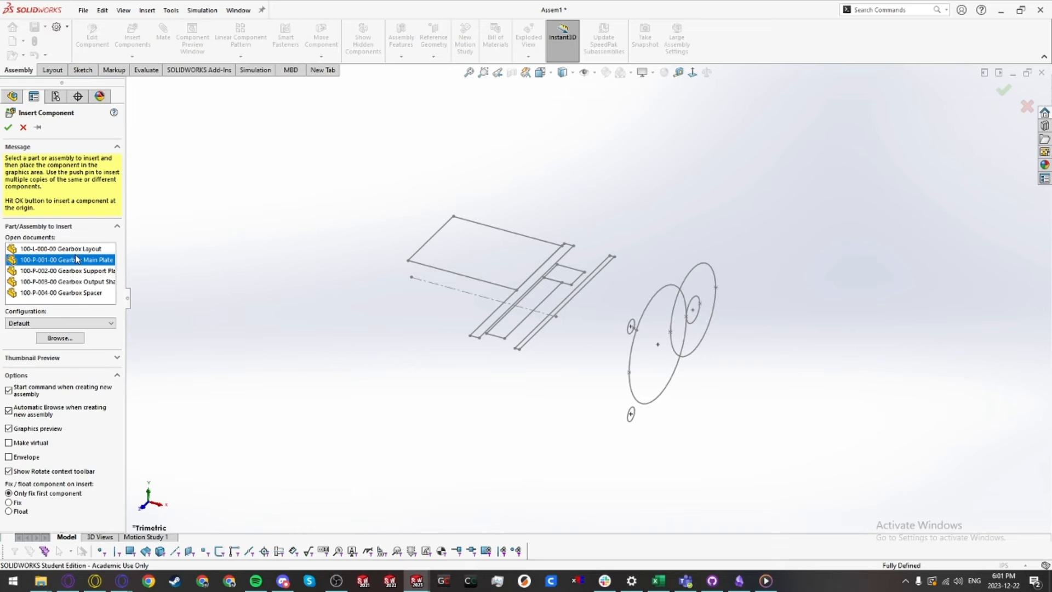
pyautogui.click(8, 127)
pyautogui.moveTo(518, 320)
pyautogui.mouseDown(button='middle')
pyautogui.moveTo(541, 322)
pyautogui.moveTo(522, 304)
pyautogui.mouseUp(button='middle')
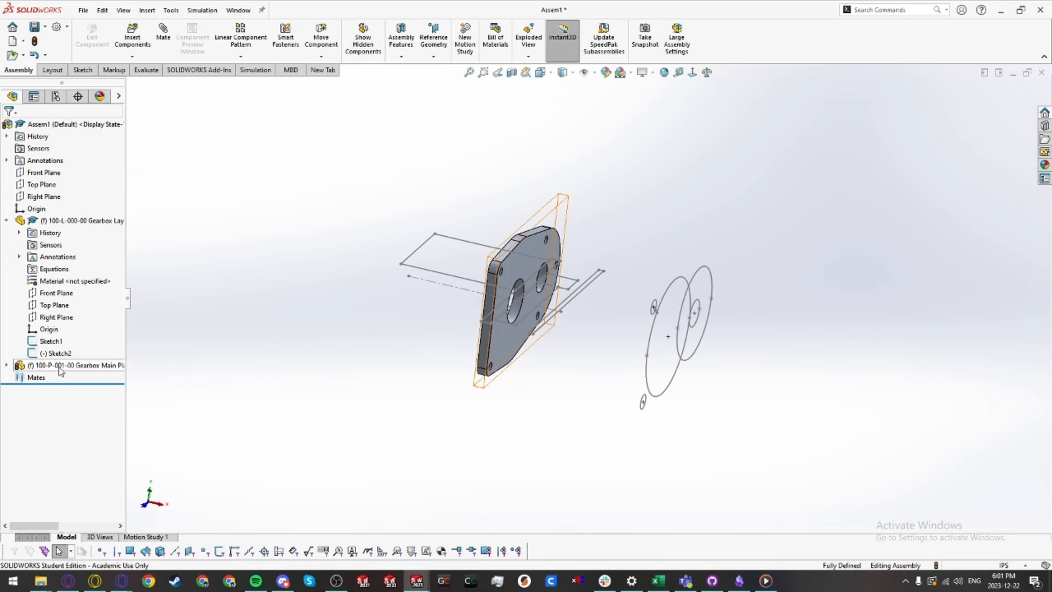
pyautogui.press('i')
pyautogui.click(71, 271)
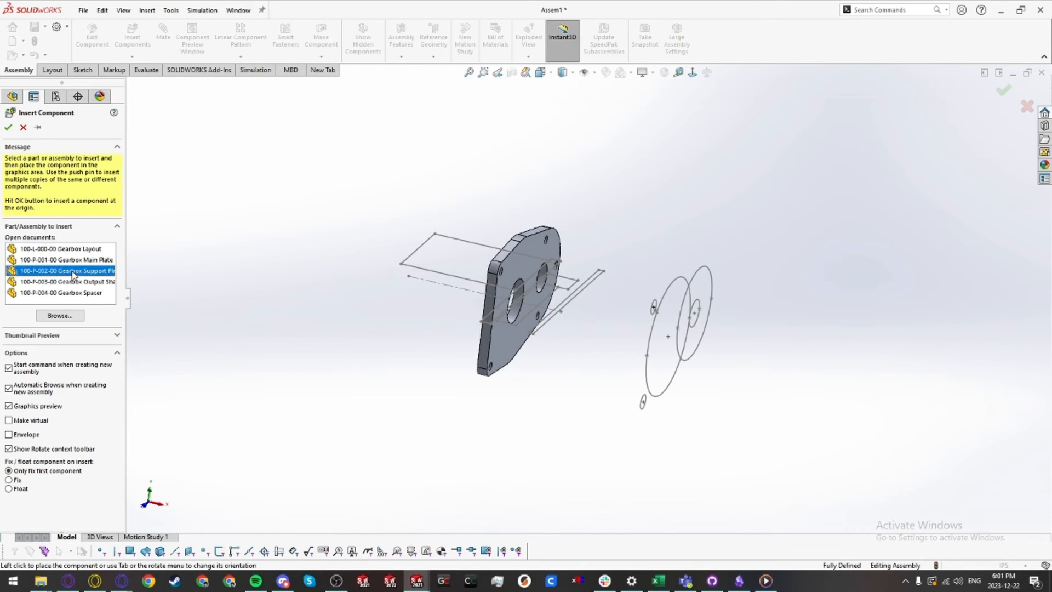
pyautogui.click(224, 303)
# Step: Insert the Gearbox Output Shaft and Gearbox Spacer parts into the assembly
pyautogui.press('i')
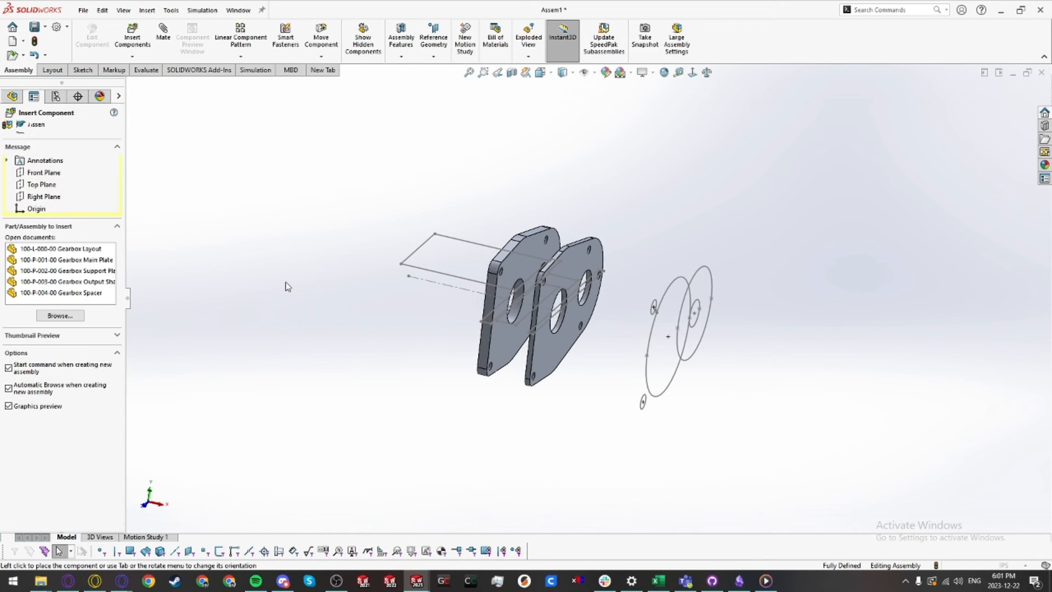
pyautogui.click(88, 281)
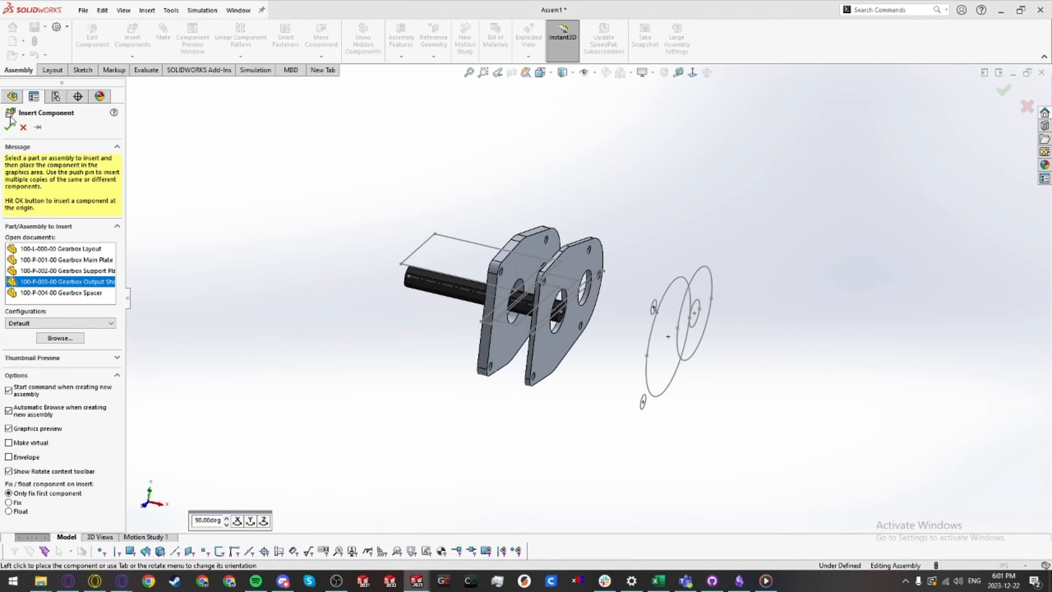
pyautogui.click(200, 315)
pyautogui.press('i')
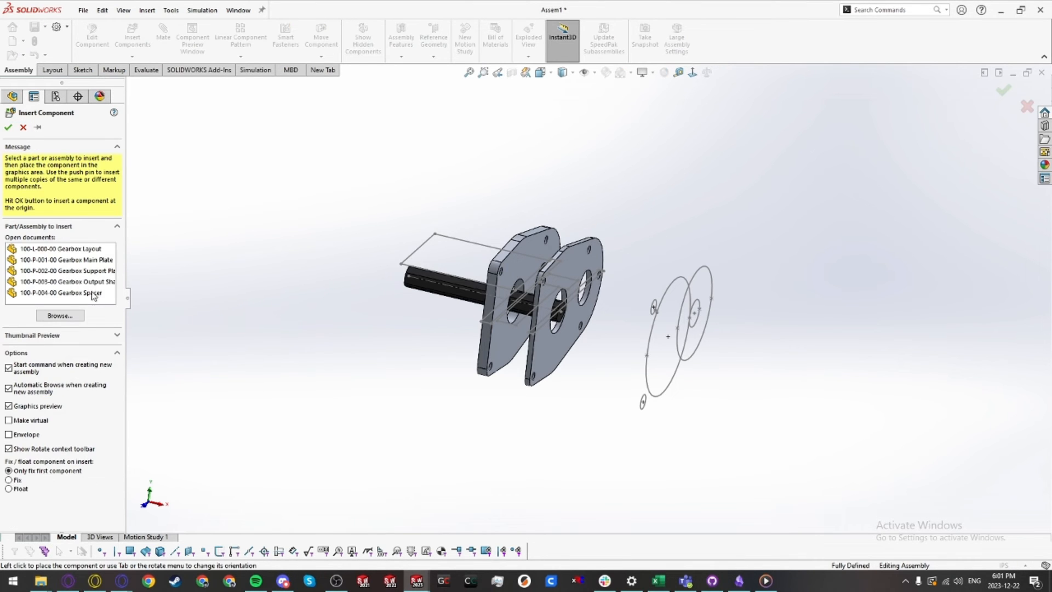
pyautogui.click(93, 294)
pyautogui.click(546, 294)
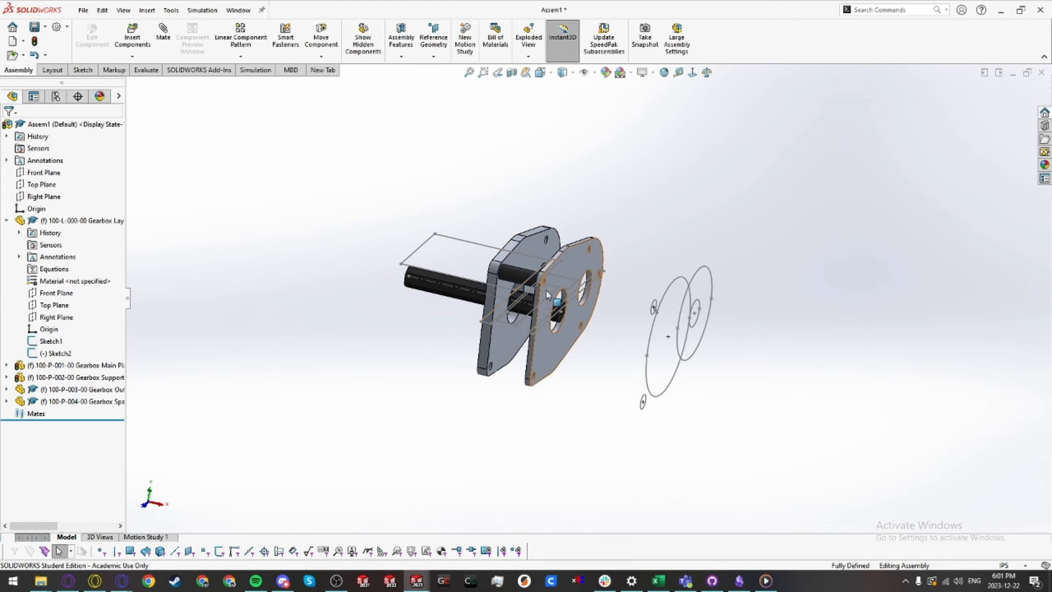
# Step: Open the 100-L-000-00 Gearbox Layout part from the assembly in its own window
pyautogui.moveTo(546, 294); pyautogui.dragTo(611, 445, button='middle')
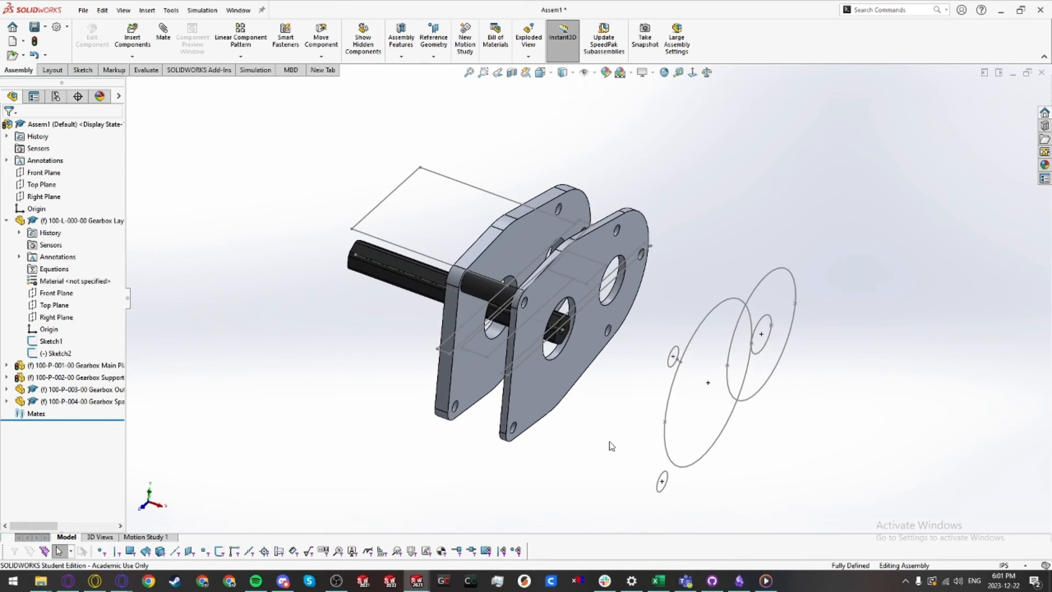
pyautogui.moveTo(449, 341); pyautogui.dragTo(556, 328, button='middle')
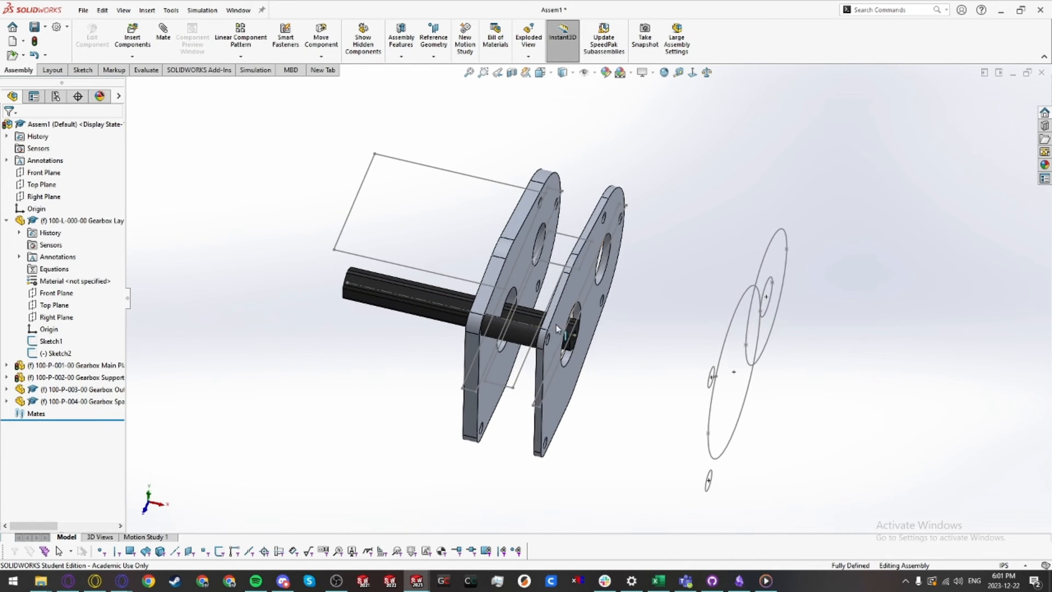
pyautogui.click(83, 220)
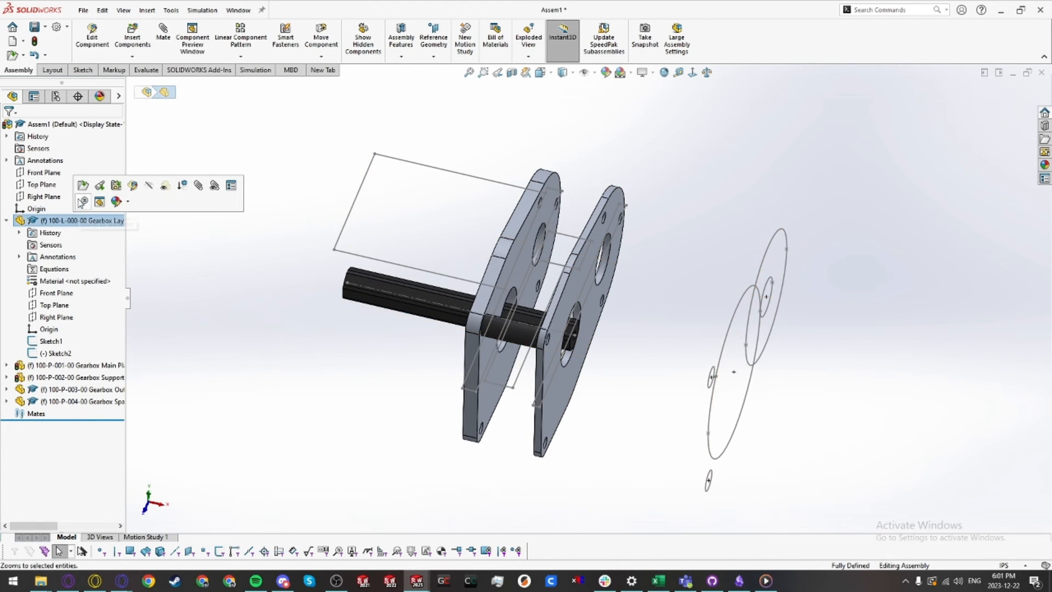
pyautogui.click(85, 189)
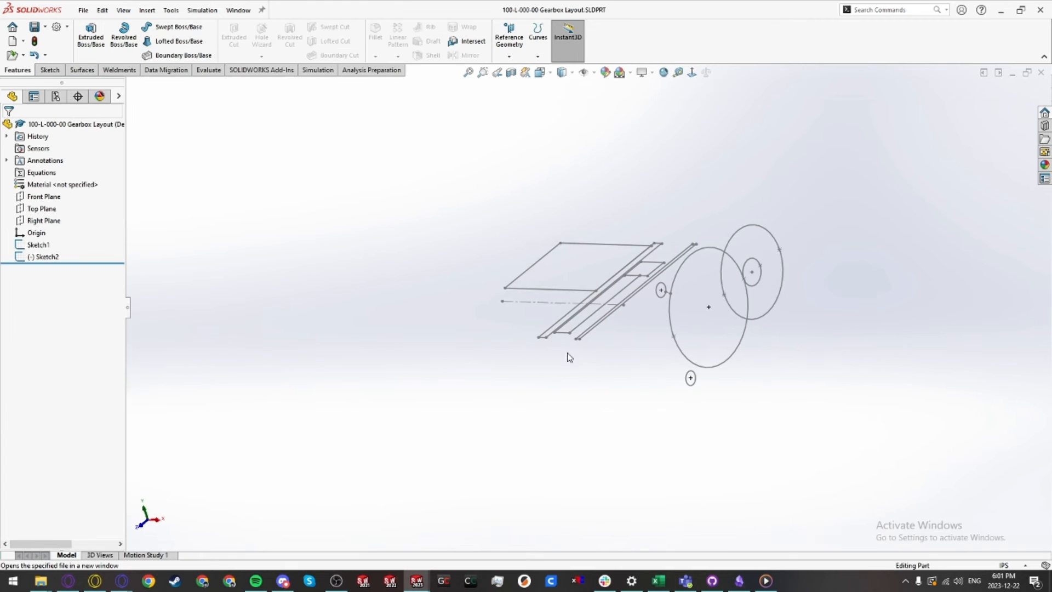
# Step: Edit Sketch2 of the layout, set the 4.0000 in shaft dimension to 3, and return to update the assembly
pyautogui.moveTo(568, 357)
pyautogui.mouseDown(button='middle')
pyautogui.moveTo(605, 388)
pyautogui.moveTo(600, 372)
pyautogui.mouseUp(button='middle')
pyautogui.doubleClick(567, 303)
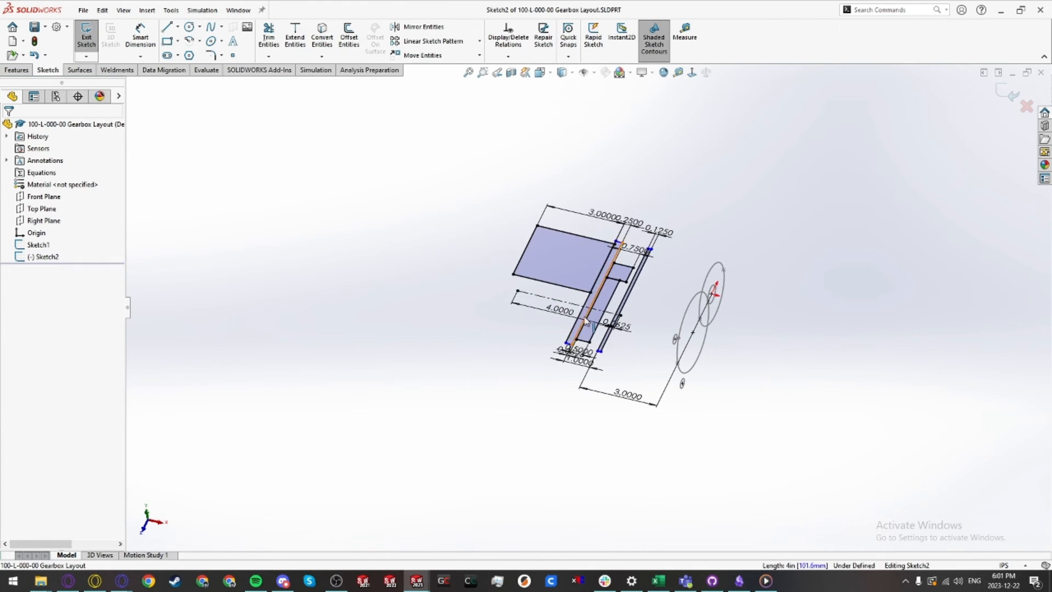
pyautogui.moveTo(584, 356); pyautogui.dragTo(586, 356)
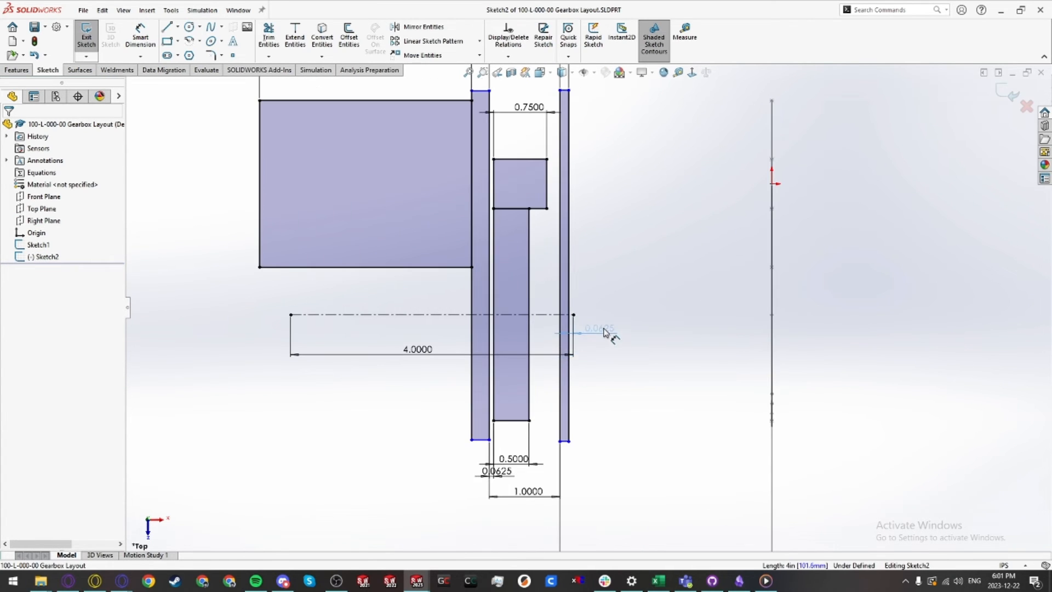
pyautogui.doubleClick(417, 350)
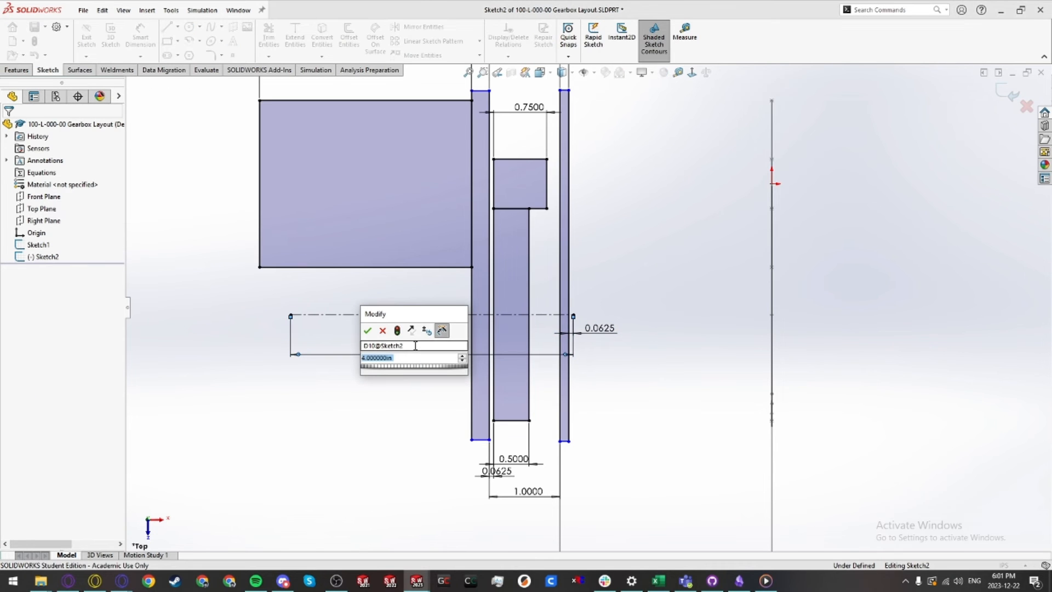
pyautogui.write('3')
pyautogui.press('Return')
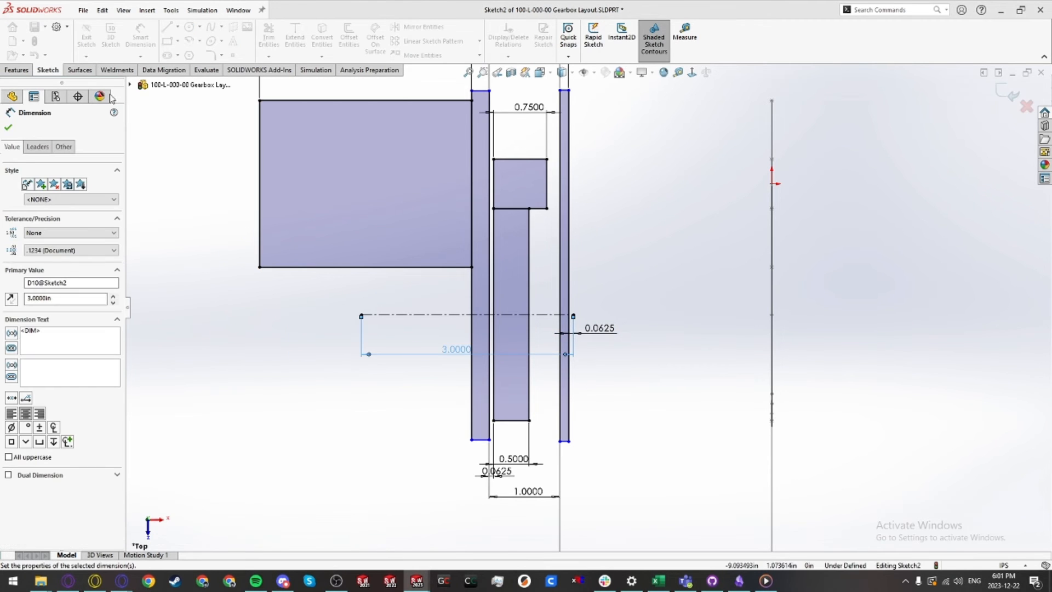
pyautogui.click(86, 37)
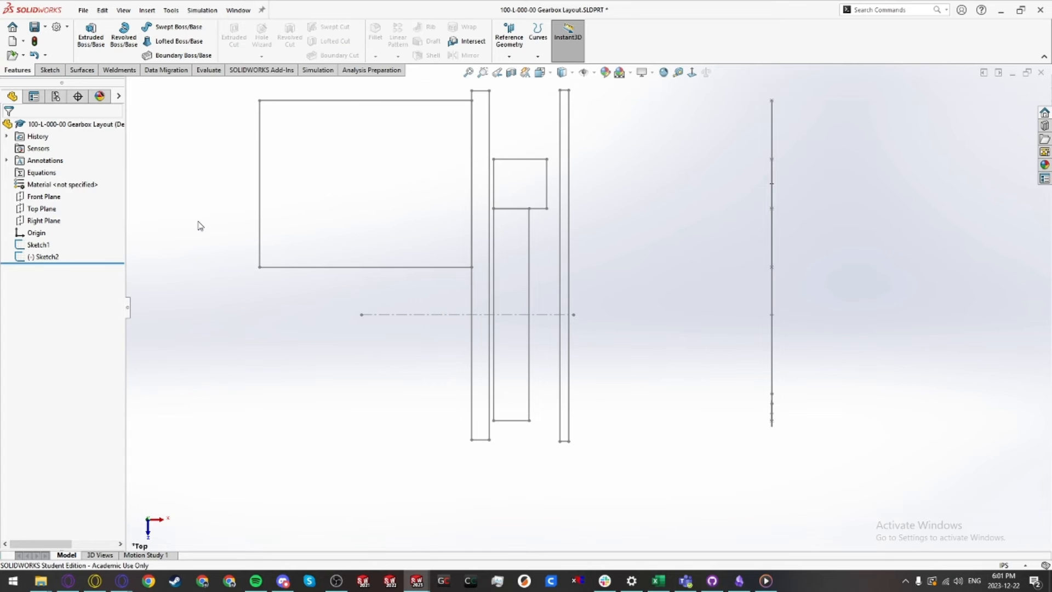
pyautogui.hotkey('ctrl', 'Tab')
pyautogui.press('Return')
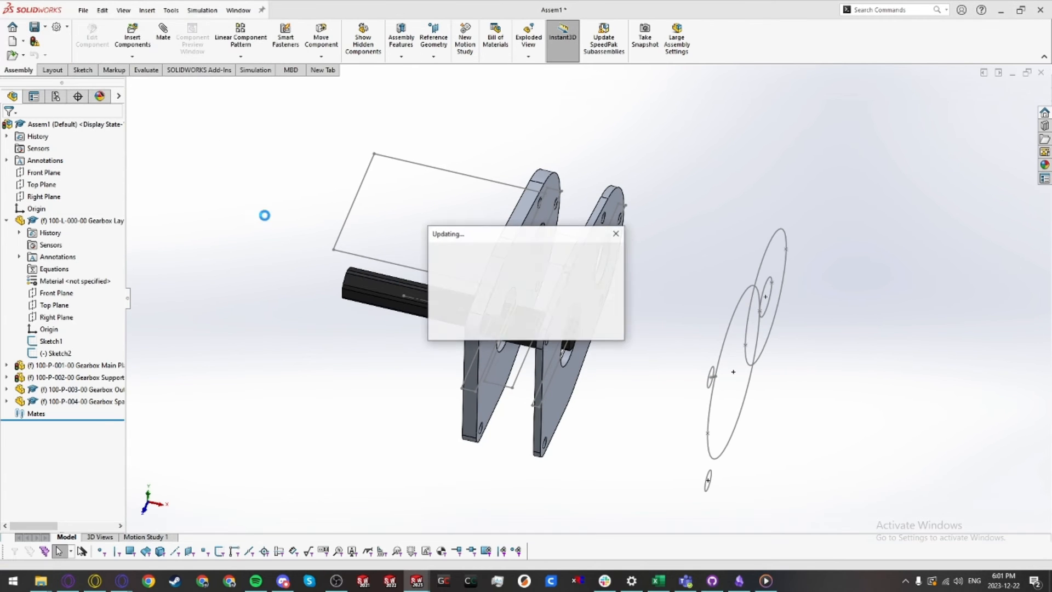
# Step: Inspect the updated output shaft length within the assembly
pyautogui.click(423, 296)
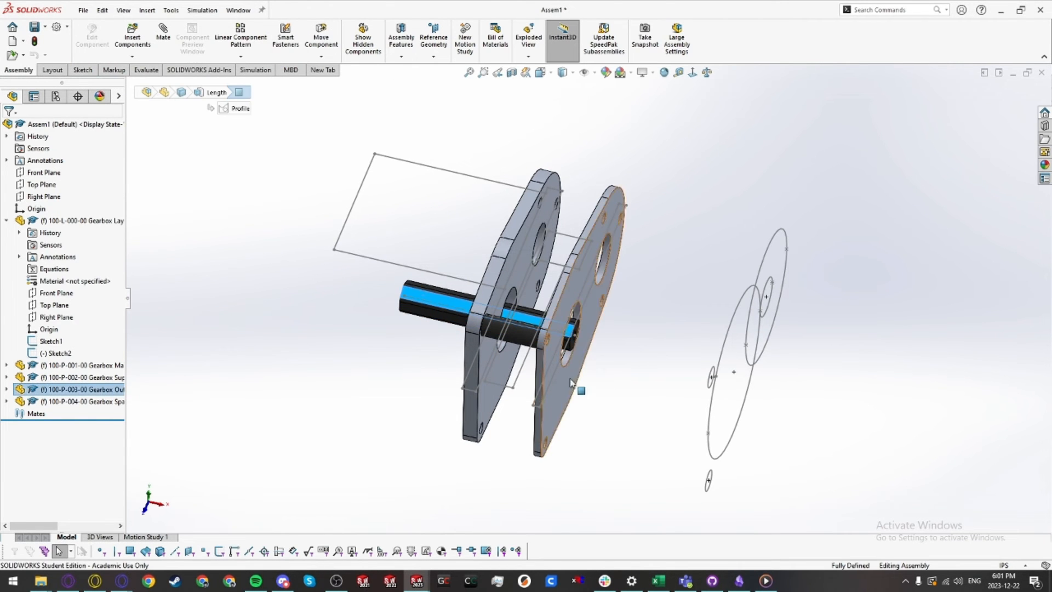
pyautogui.moveTo(602, 329); pyautogui.dragTo(625, 466, button='middle')
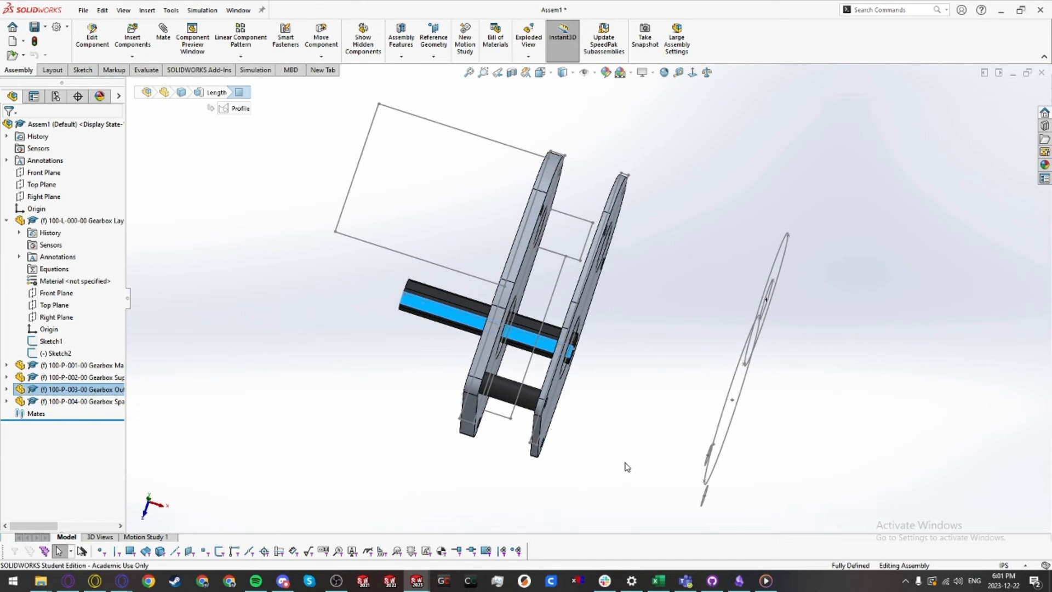
pyautogui.click(625, 464)
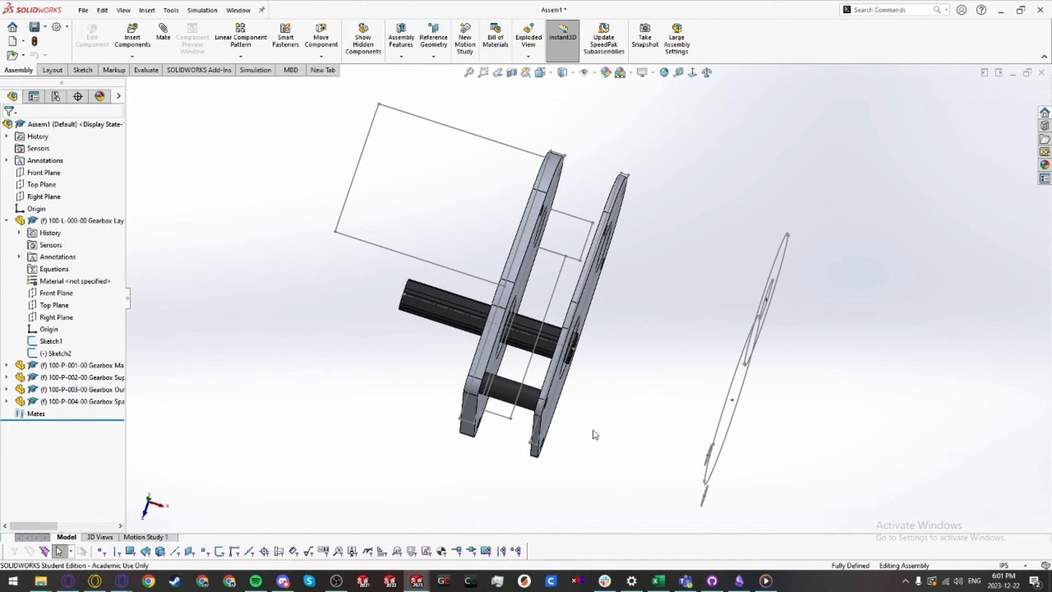
pyautogui.moveTo(595, 435); pyautogui.dragTo(419, 300, button='middle')
pyautogui.scroll(-2, 482, 223)
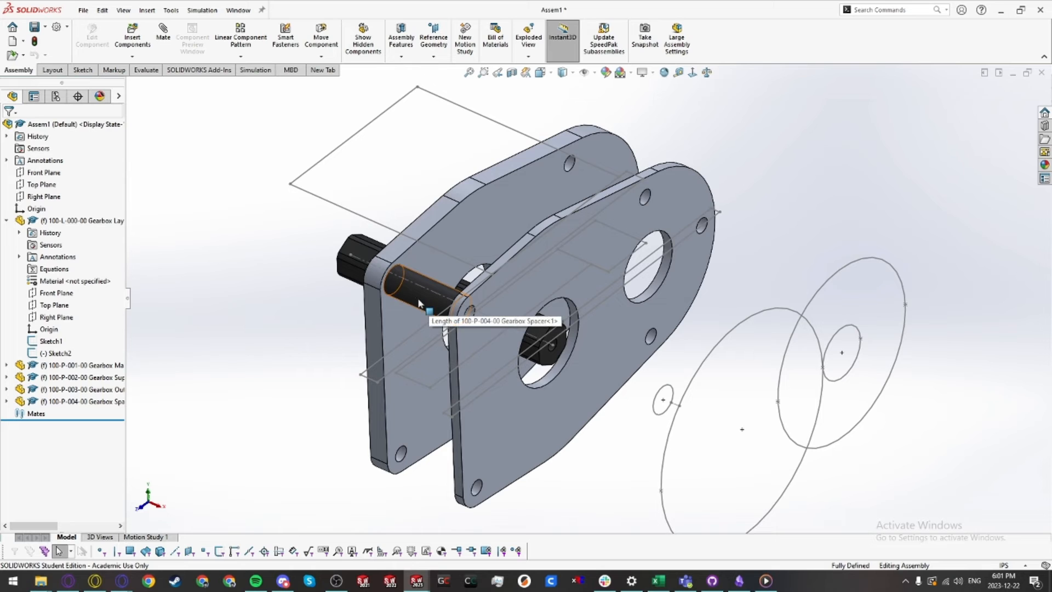
# Step: Copy the Gearbox Spacer four more times into the assembly
pyautogui.click(416, 301)
pyautogui.click(103, 401)
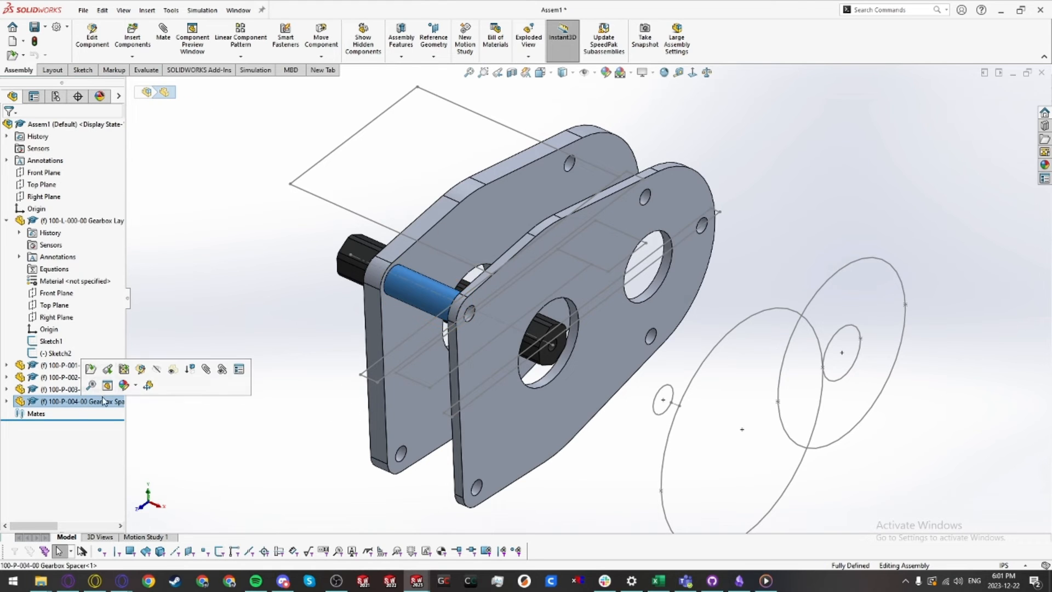
pyautogui.click(270, 357)
pyautogui.scroll(2, 592, 302)
pyautogui.keyDown('ctrl'); pyautogui.moveTo(481, 310); pyautogui.dragTo(429, 325, button='middle'); pyautogui.keyUp('ctrl')
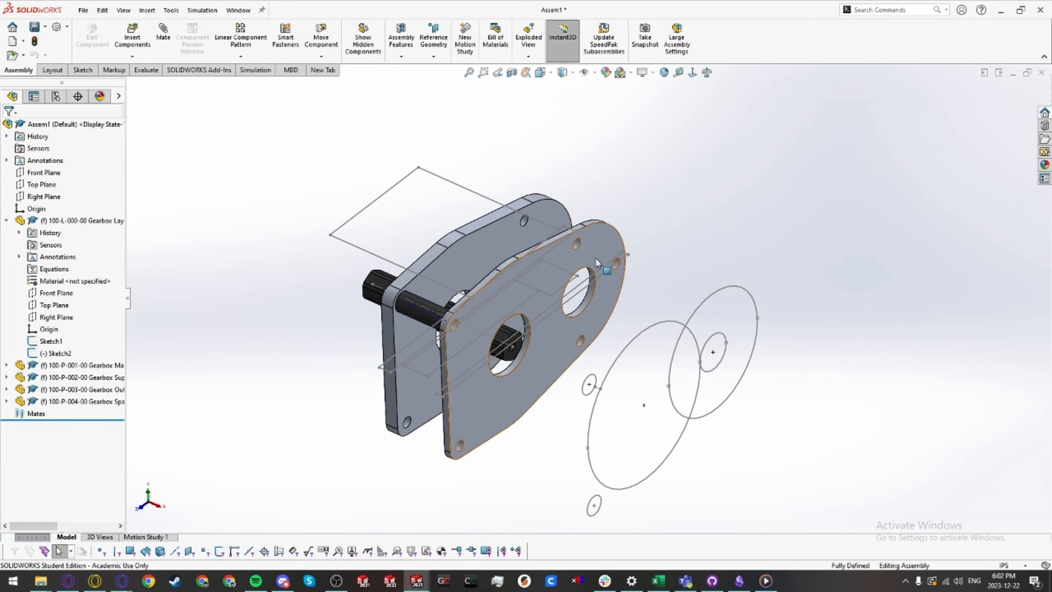
pyautogui.keyDown('ctrl'); pyautogui.moveTo(425, 311); pyautogui.dragTo(675, 352); pyautogui.keyUp('ctrl')
pyautogui.scroll(-2, 585, 176)
pyautogui.scroll(3, 678, 354)
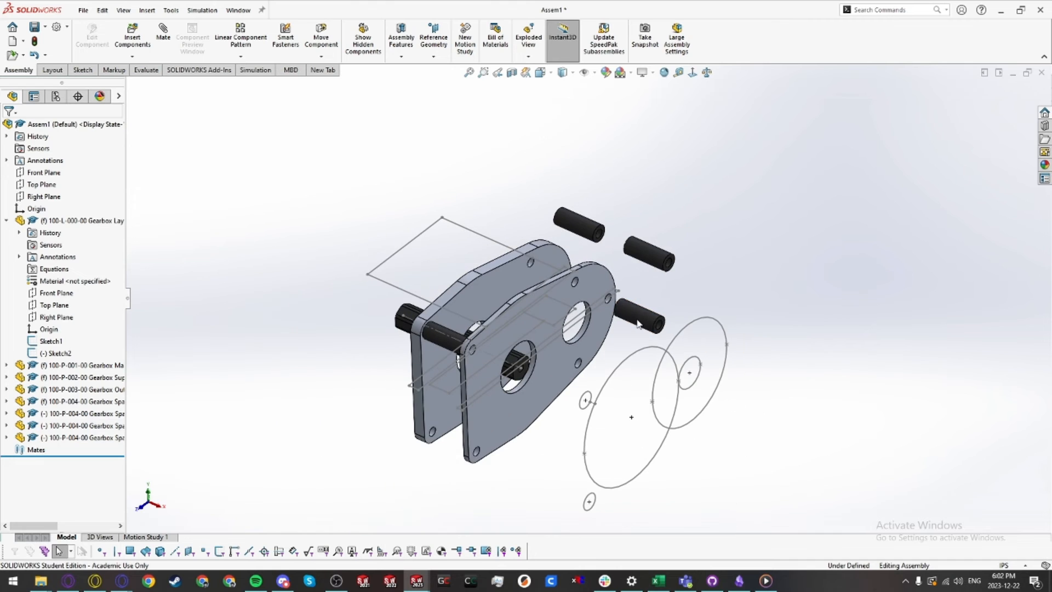
pyautogui.keyDown('ctrl'); pyautogui.moveTo(637, 319); pyautogui.dragTo(482, 484); pyautogui.keyUp('ctrl')
# Step: Mate a spacer copy concentric with a clearance hole in the Gearbox Main Plate
pyautogui.scroll(-2, 610, 239)
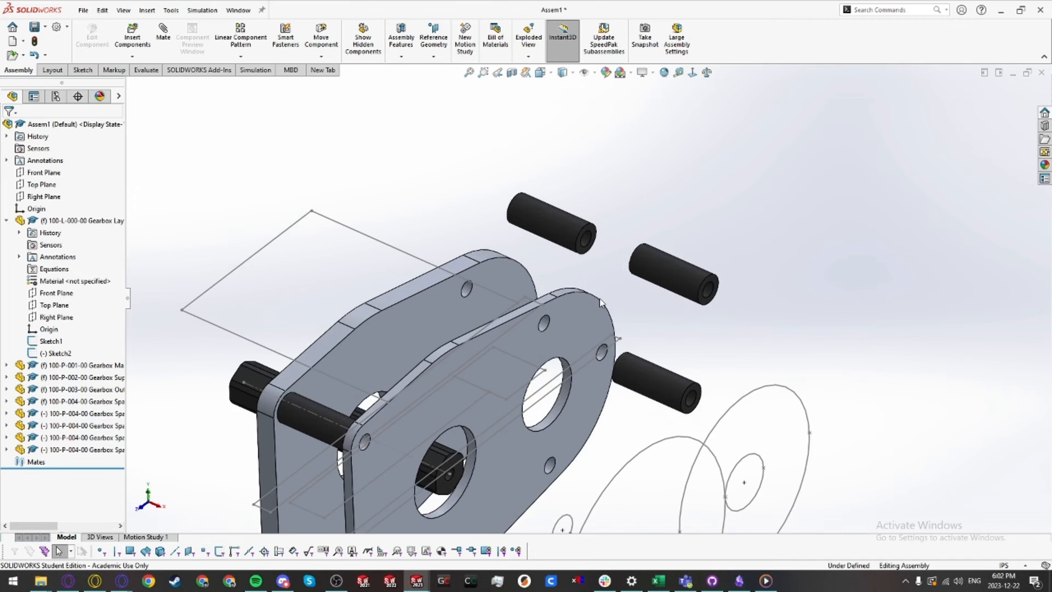
pyautogui.scroll(-3, 596, 277)
pyautogui.click(583, 244)
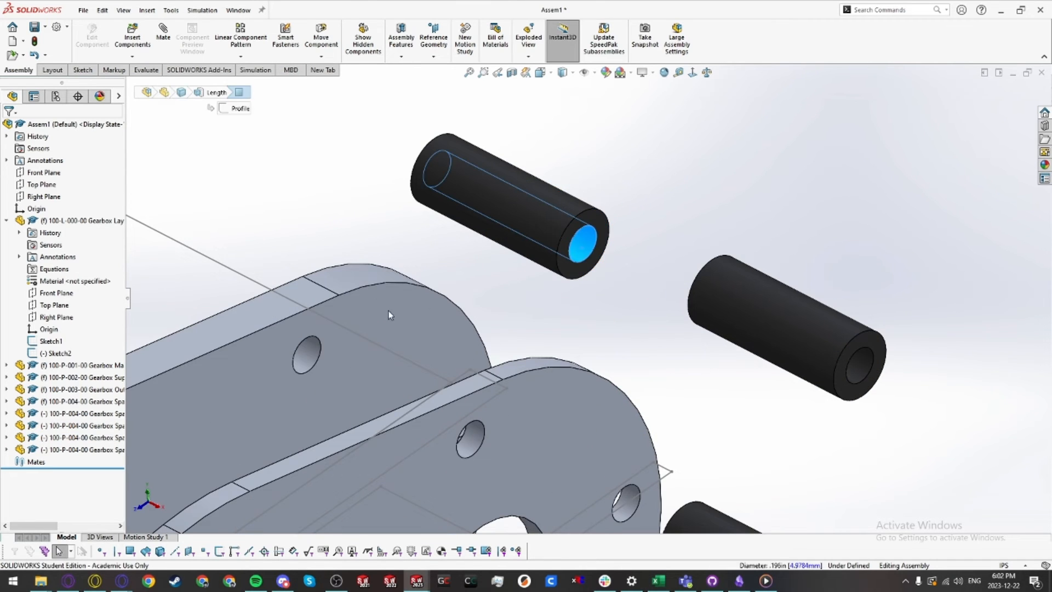
pyautogui.keyDown('ctrl'); pyautogui.click(311, 353); pyautogui.keyUp('ctrl')
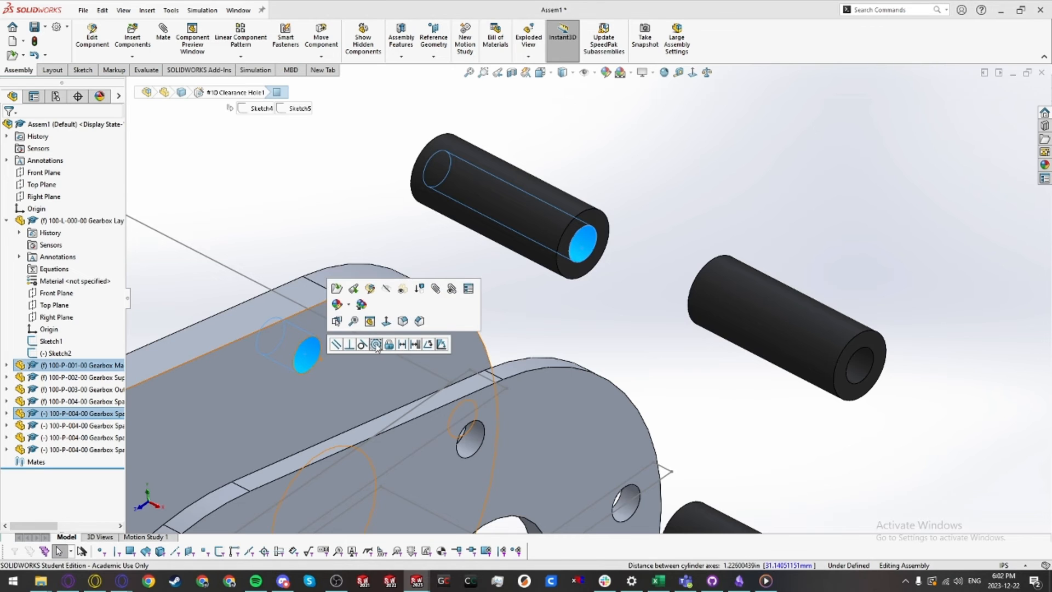
pyautogui.click(376, 348)
pyautogui.scroll(4, 696, 362)
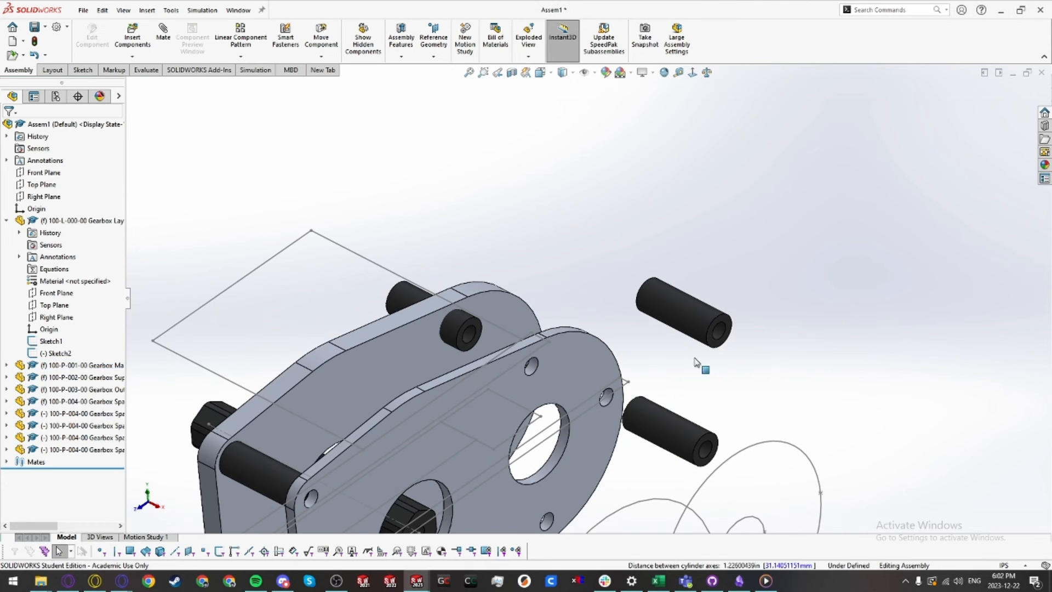
# Step: Mate a second spacer copy concentric with another clearance hole in the main plate
pyautogui.click(720, 331)
pyautogui.moveTo(530, 329); pyautogui.dragTo(517, 362, button='middle')
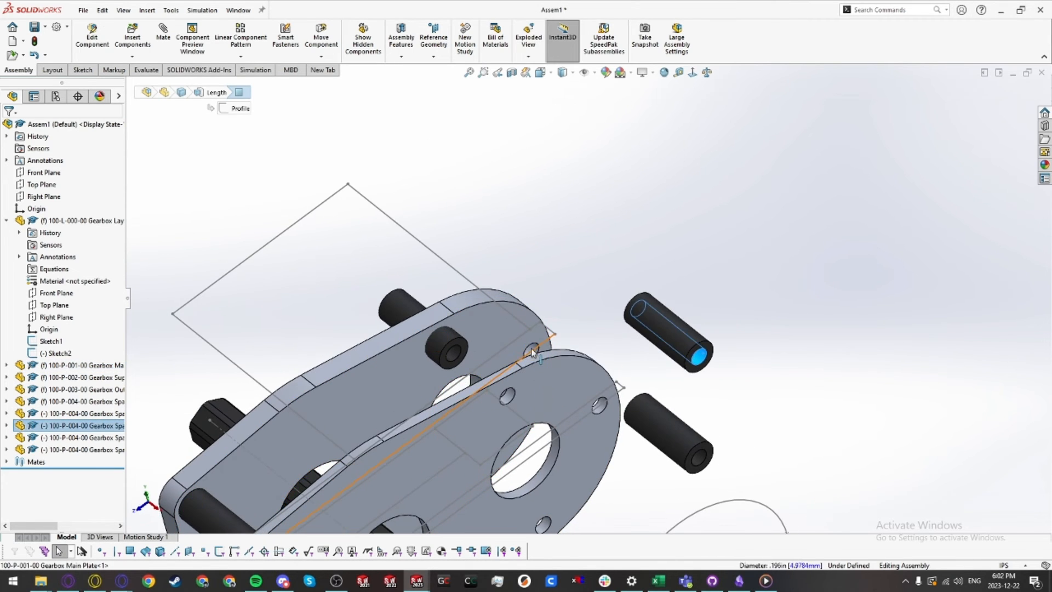
pyautogui.keyDown('ctrl'); pyautogui.click(532, 350); pyautogui.keyUp('ctrl')
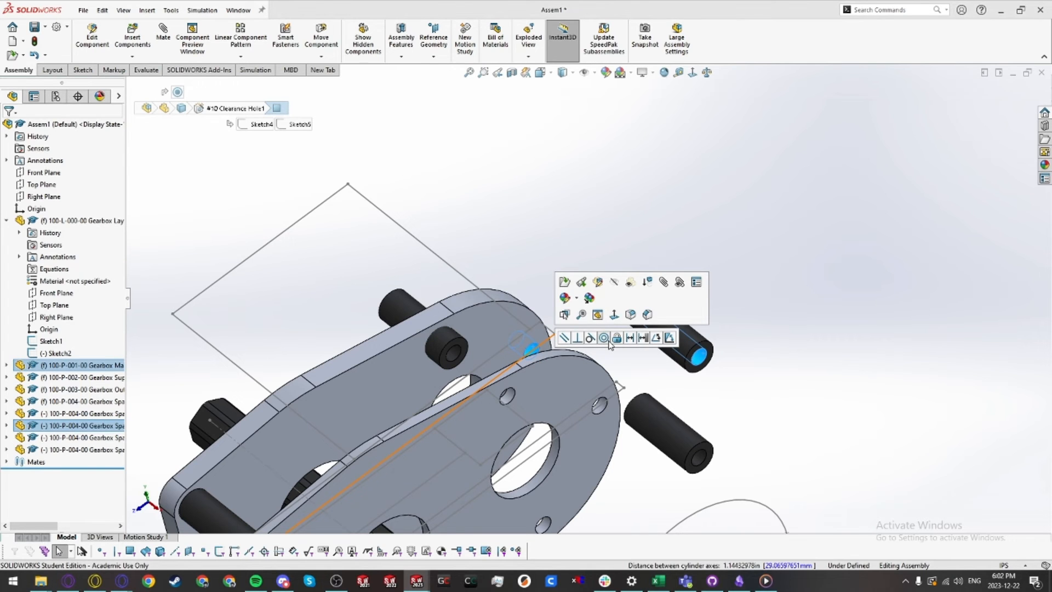
pyautogui.click(604, 338)
# Step: Mate a third spacer copy concentric with a lower clearance hole in the main plate
pyautogui.moveTo(604, 382); pyautogui.dragTo(558, 445, button='middle')
pyautogui.click(496, 480)
pyautogui.keyDown('ctrl'); pyautogui.click(692, 453); pyautogui.keyUp('ctrl')
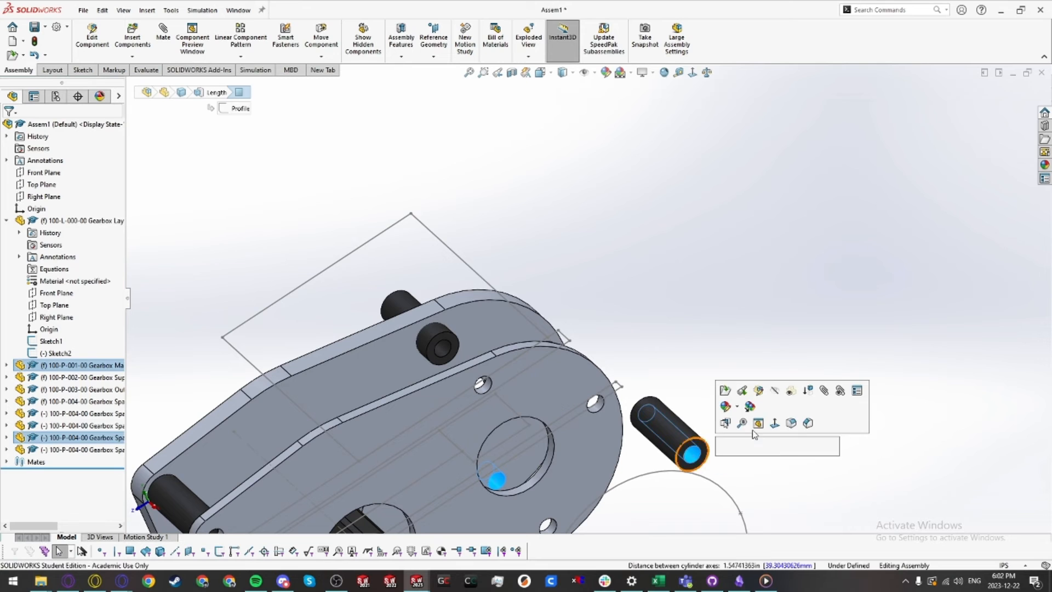
pyautogui.click(758, 423)
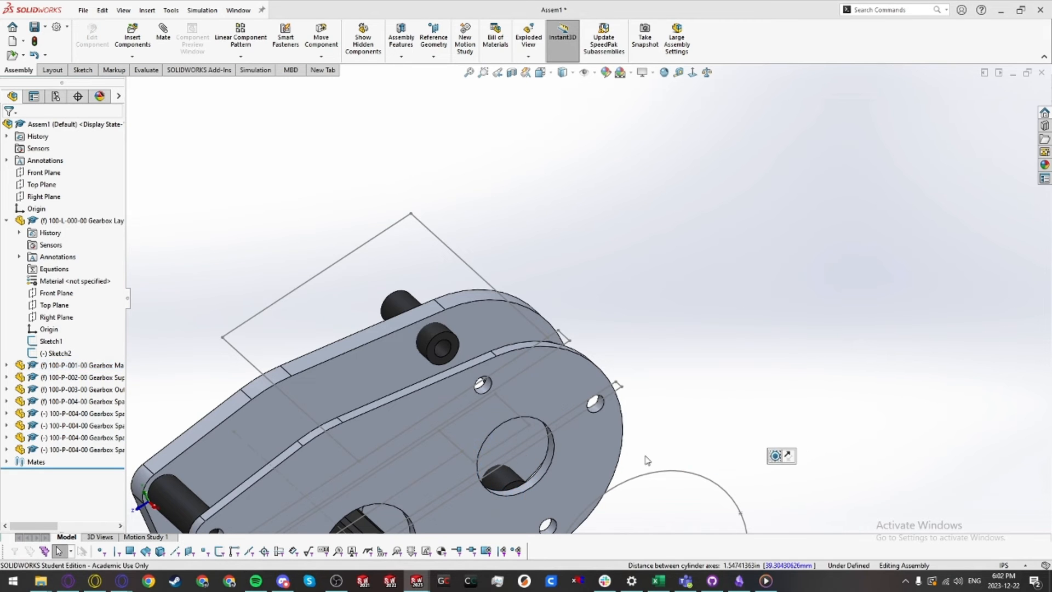
# Step: Mate the fourth spacer copy concentric with the remaining clearance hole in the main plate
pyautogui.scroll(5, 544, 437)
pyautogui.scroll(-8, 551, 334)
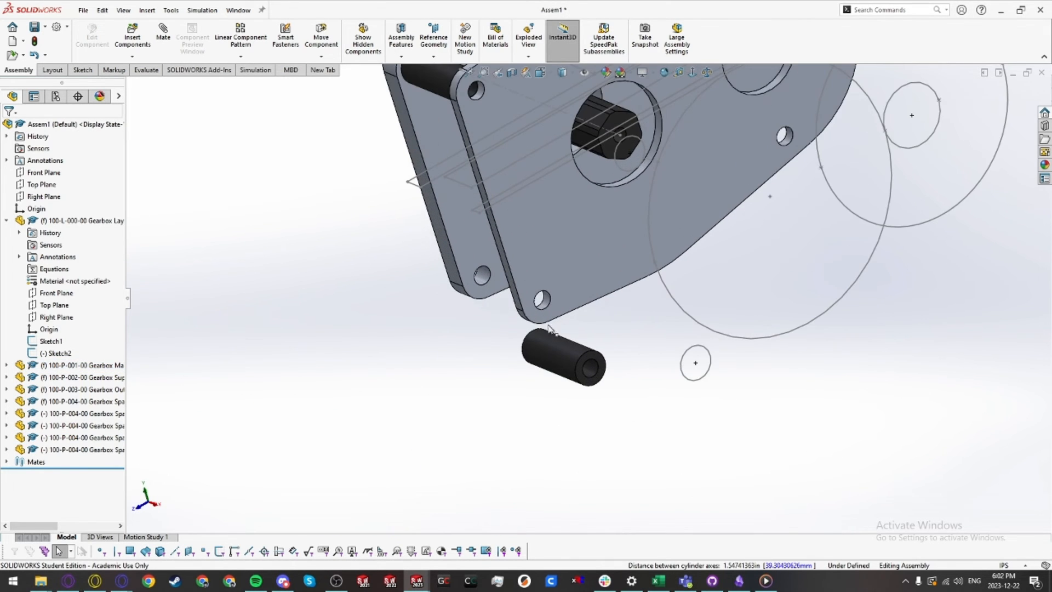
pyautogui.click(481, 277)
pyautogui.keyDown('ctrl'); pyautogui.click(590, 367); pyautogui.keyUp('ctrl')
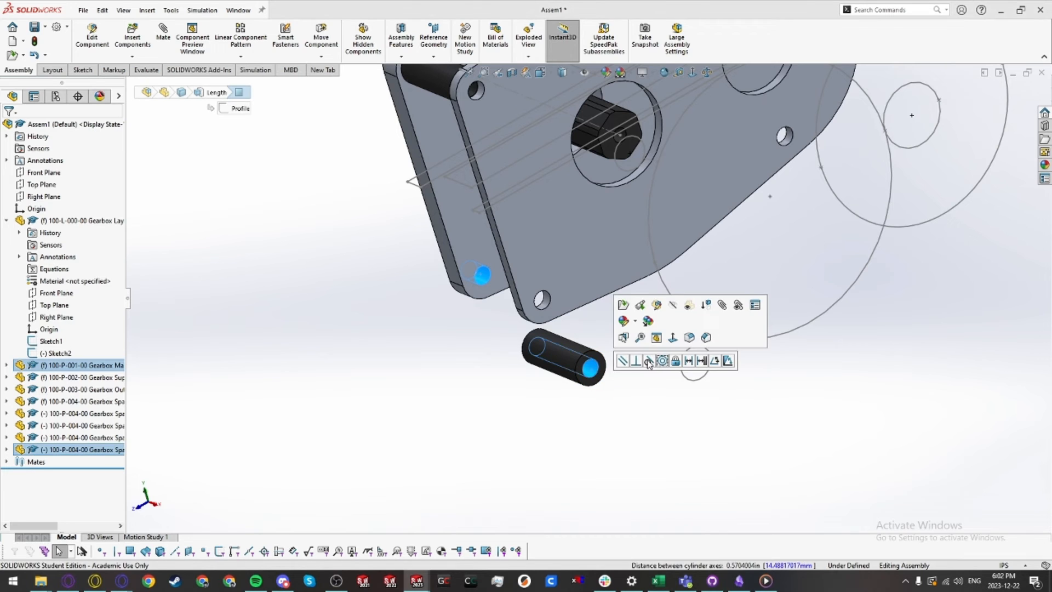
pyautogui.click(663, 360)
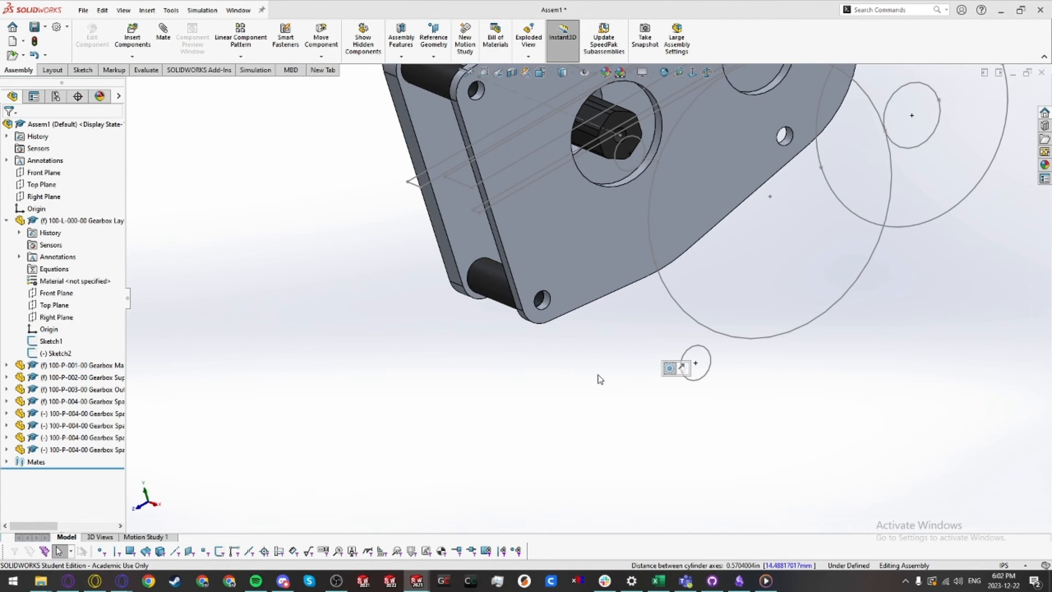
# Step: Mate the Right Planes of all four spacer copies coincident with the gear layout's Right Plane as a common mate entity
pyautogui.scroll(5, 600, 379)
pyautogui.moveTo(600, 379); pyautogui.dragTo(621, 324, button='middle')
pyautogui.moveTo(602, 259); pyautogui.dragTo(601, 243, button='middle')
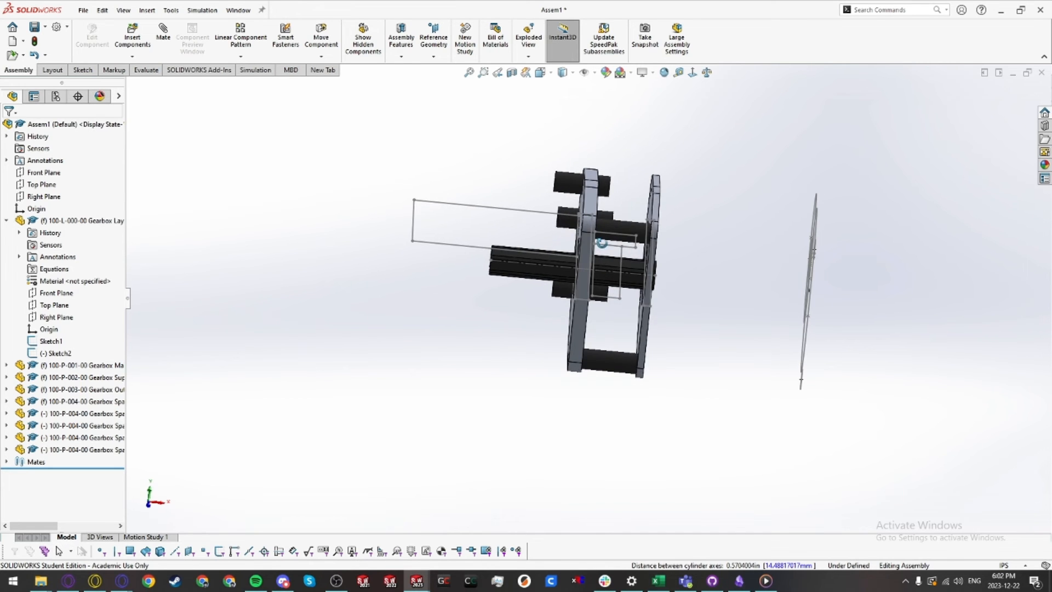
pyautogui.moveTo(567, 295); pyautogui.dragTo(541, 311)
pyautogui.click(540, 330)
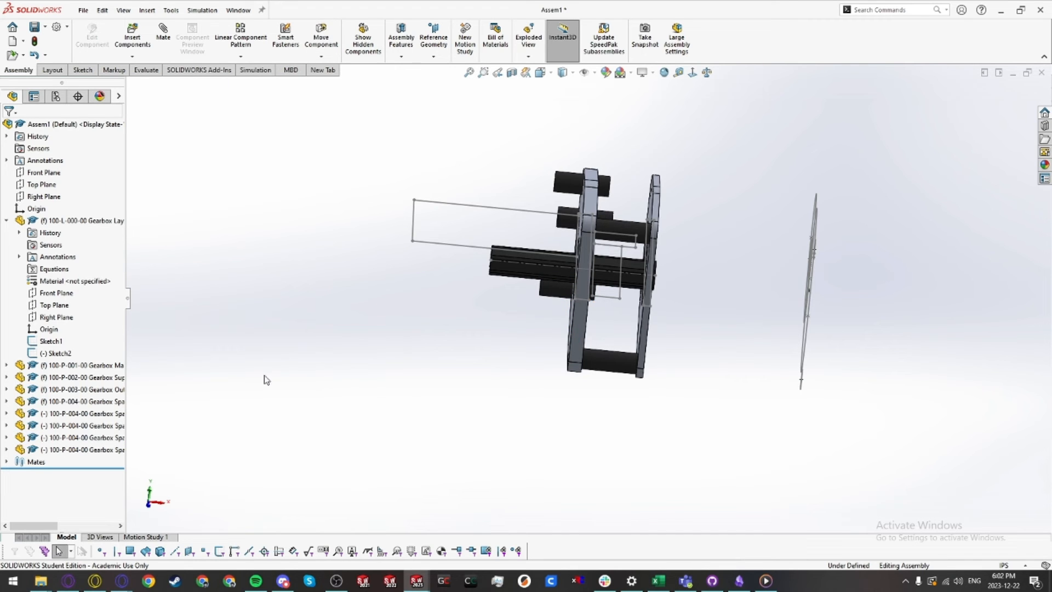
pyautogui.moveTo(630, 271); pyautogui.dragTo(375, 263, button='middle')
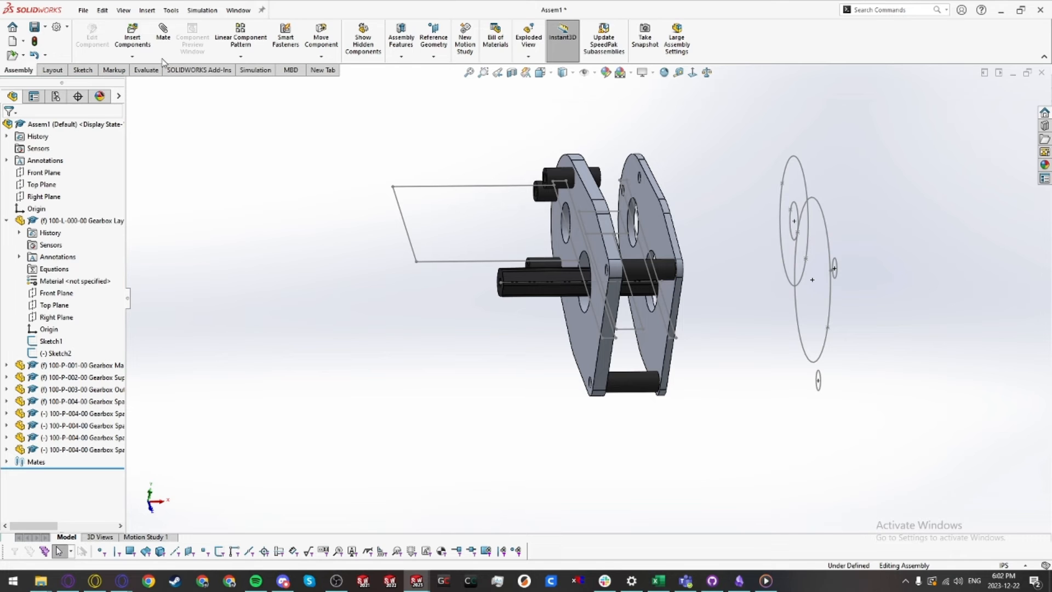
pyautogui.click(163, 59)
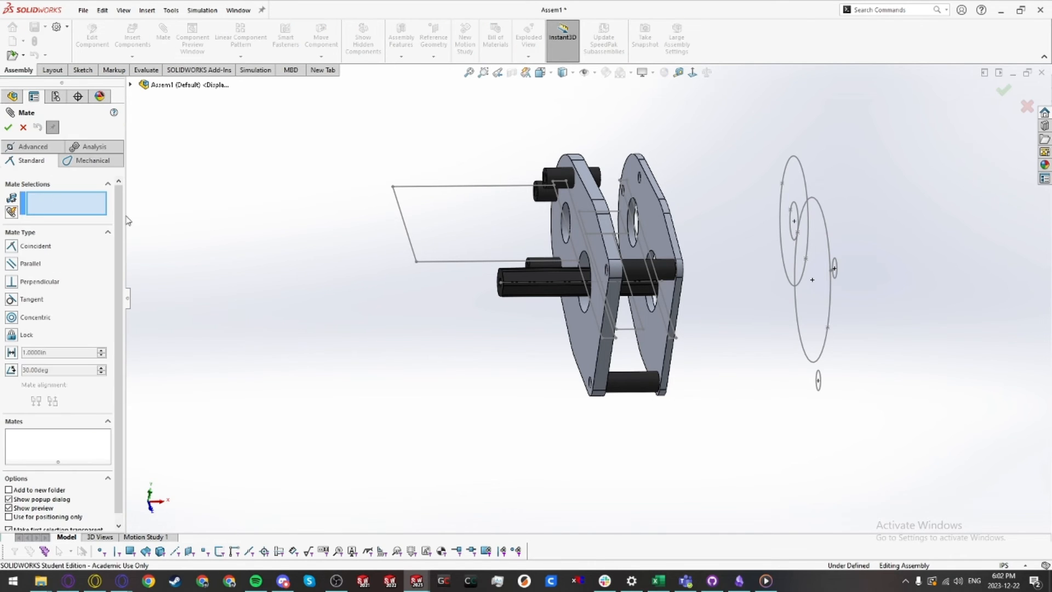
pyautogui.click(12, 213)
pyautogui.scroll(2, 506, 365)
pyautogui.moveTo(508, 357); pyautogui.dragTo(458, 348, button='middle')
pyautogui.press('q')
pyautogui.click(710, 380)
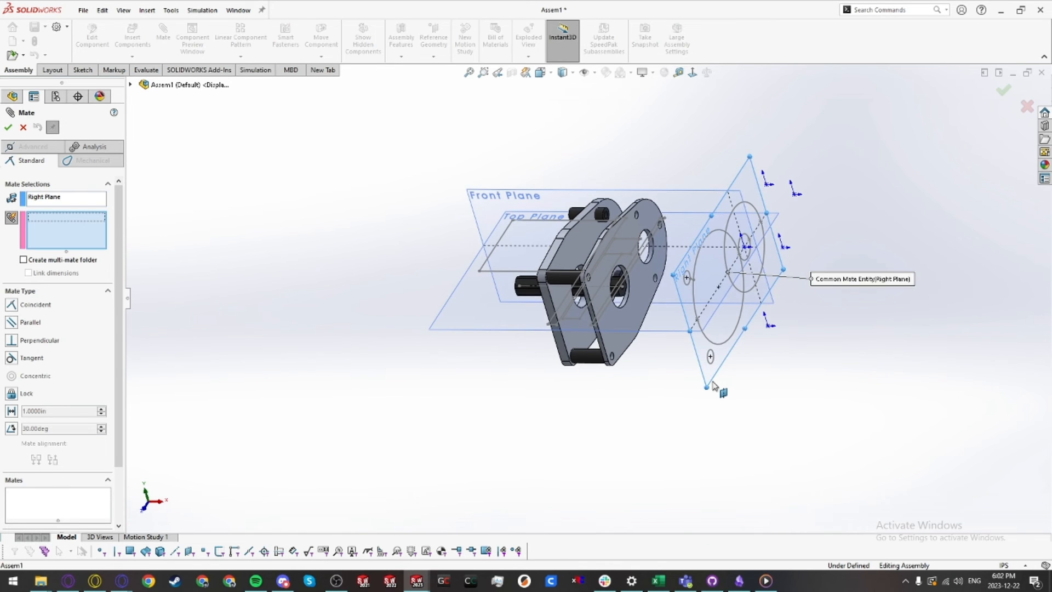
pyautogui.scroll(-3, 607, 323)
pyautogui.moveTo(608, 322); pyautogui.dragTo(667, 368, button='middle')
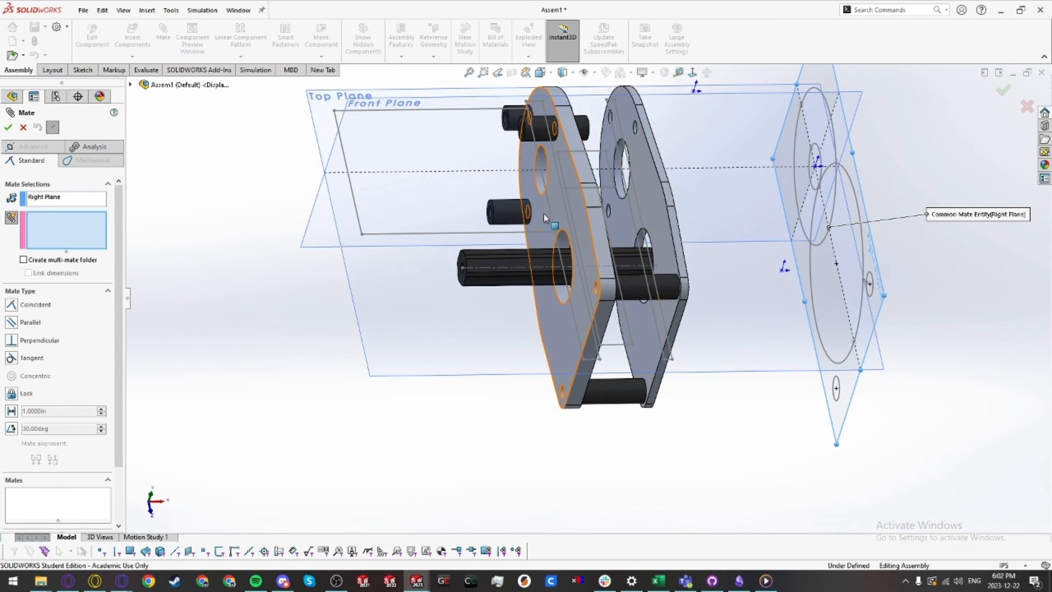
pyautogui.keyDown('ctrl'); pyautogui.moveTo(515, 216); pyautogui.dragTo(502, 335, button='middle'); pyautogui.keyUp('ctrl')
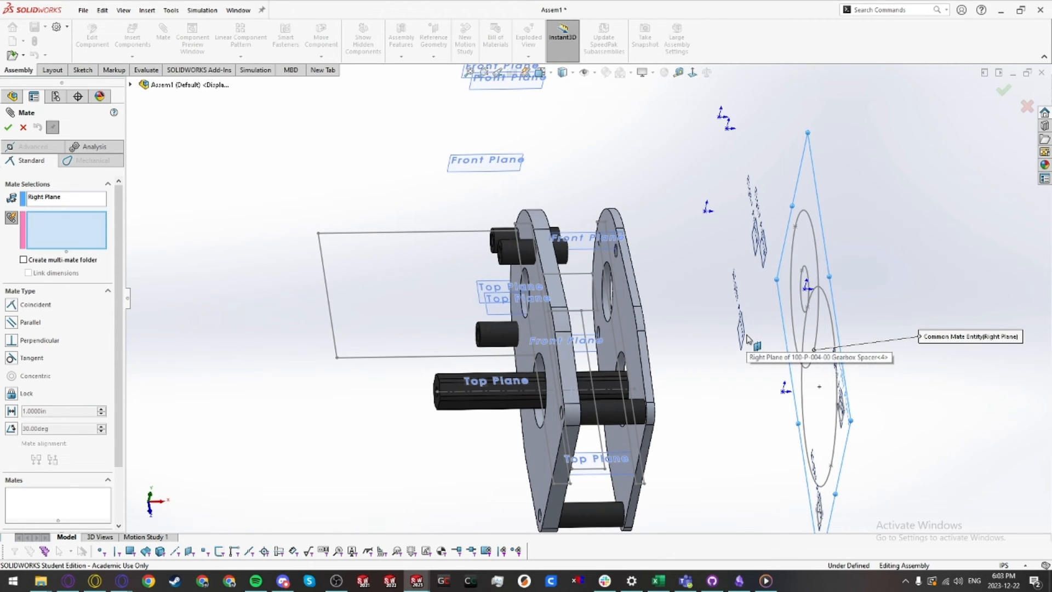
pyautogui.moveTo(745, 337); pyautogui.dragTo(740, 267, button='middle')
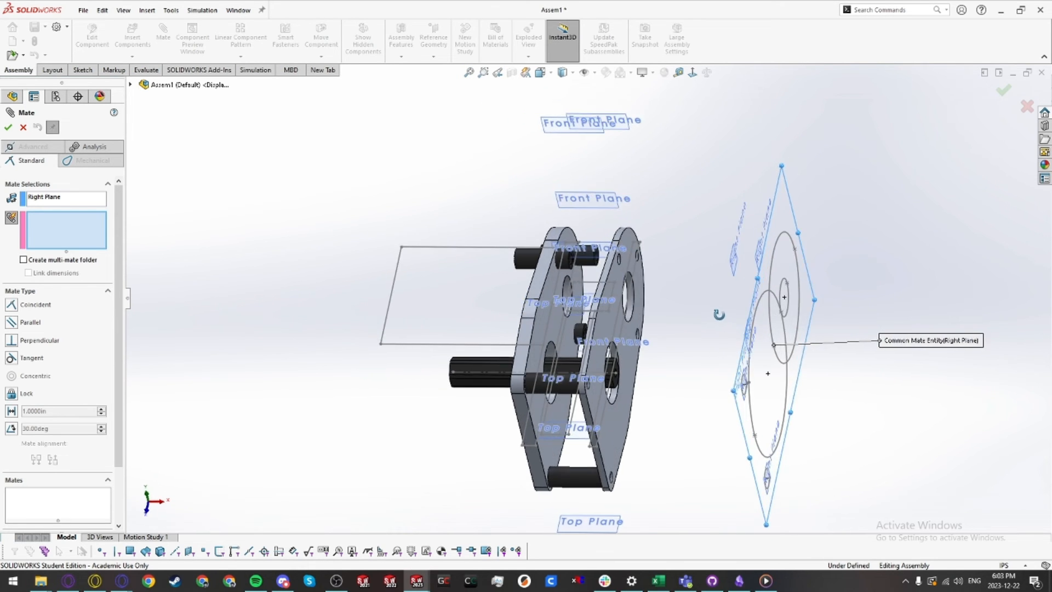
pyautogui.click(756, 257)
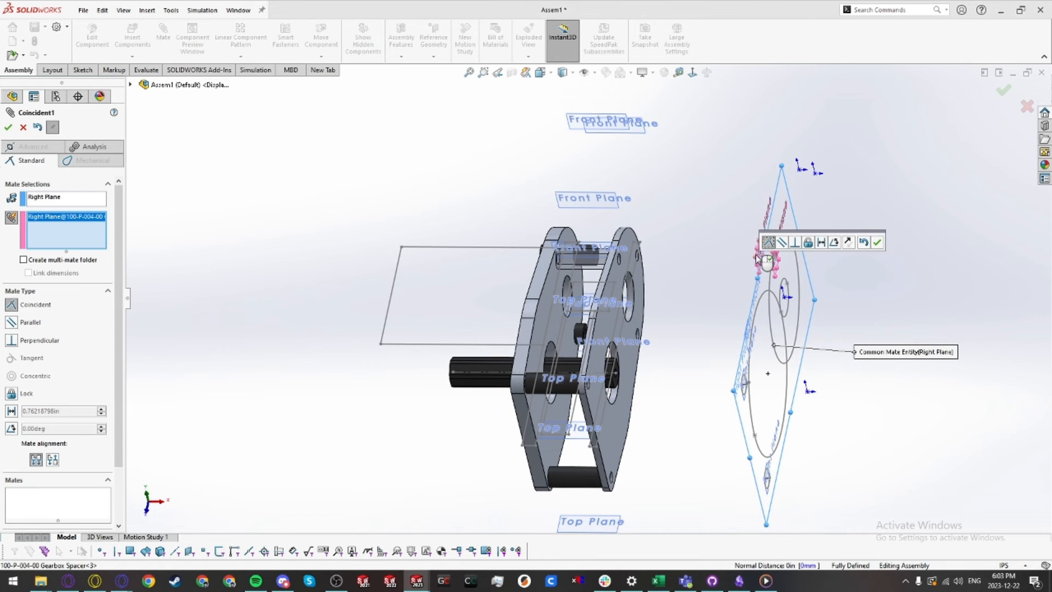
pyautogui.click(747, 327)
pyautogui.click(746, 325)
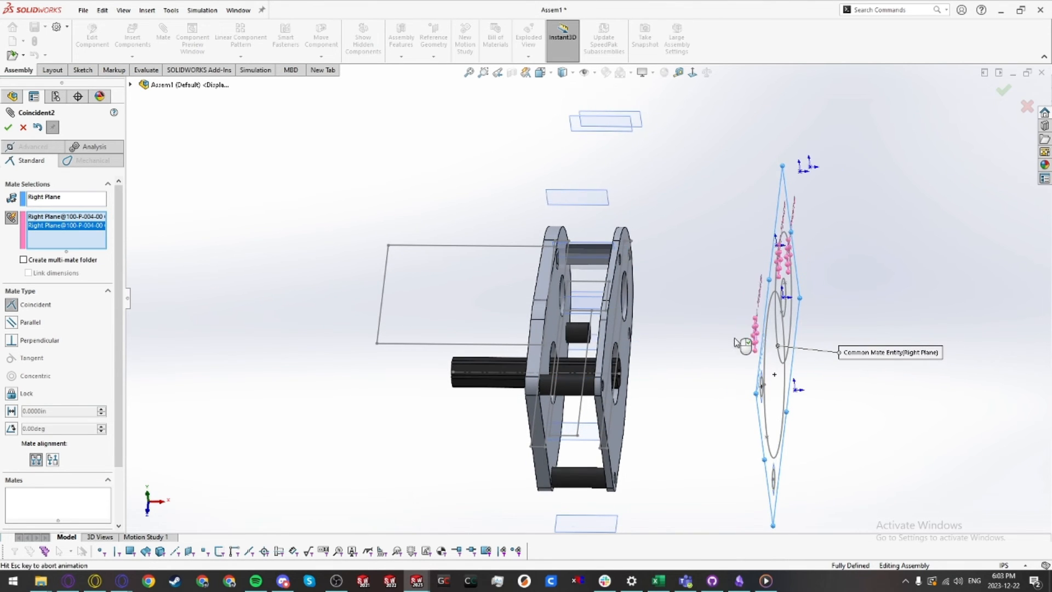
pyautogui.scroll(-5, 774, 482)
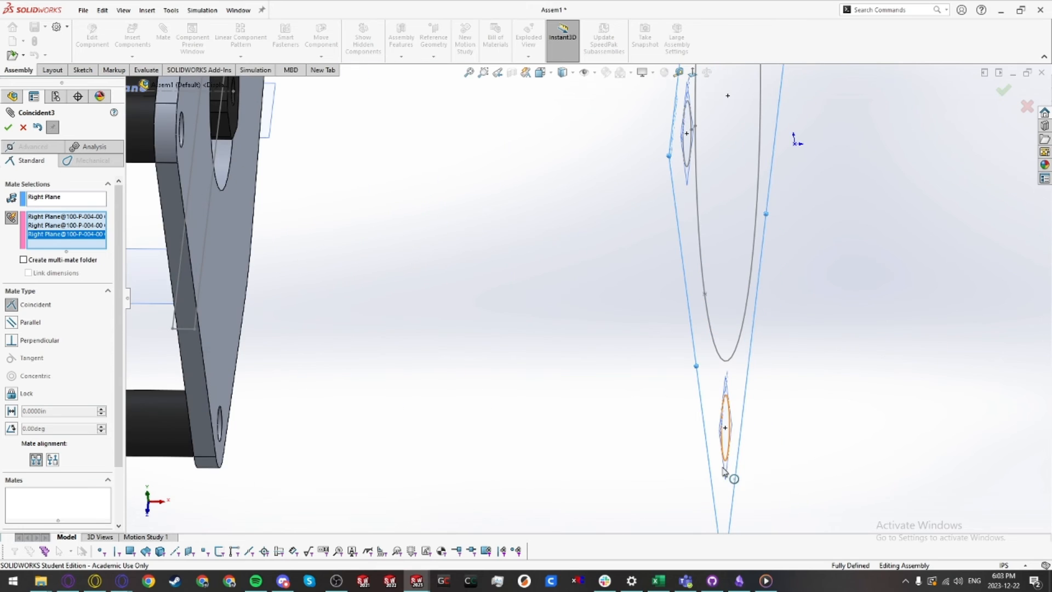
pyautogui.click(727, 478)
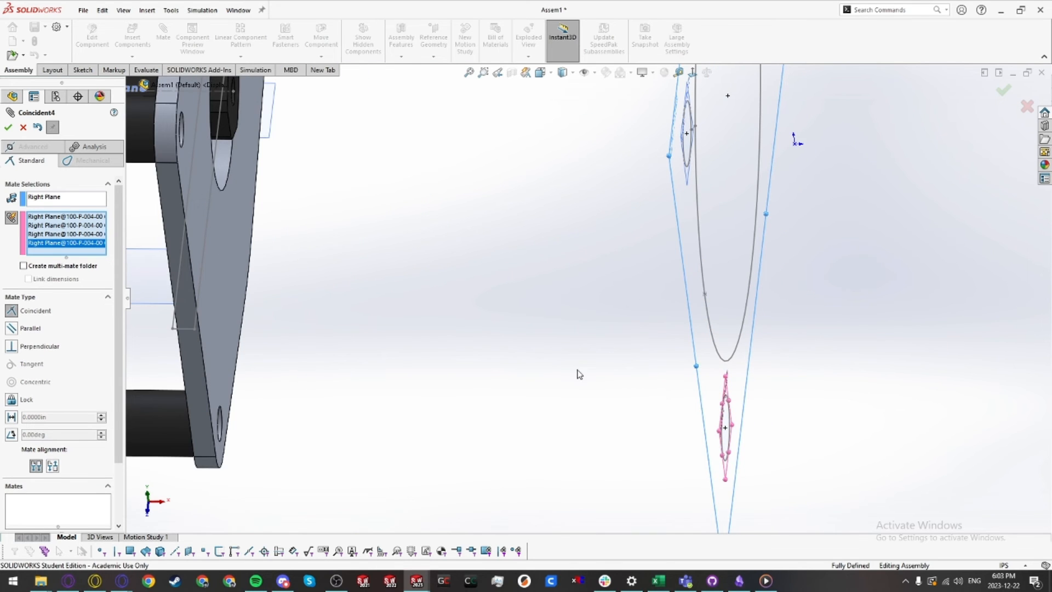
pyautogui.scroll(5, 580, 375)
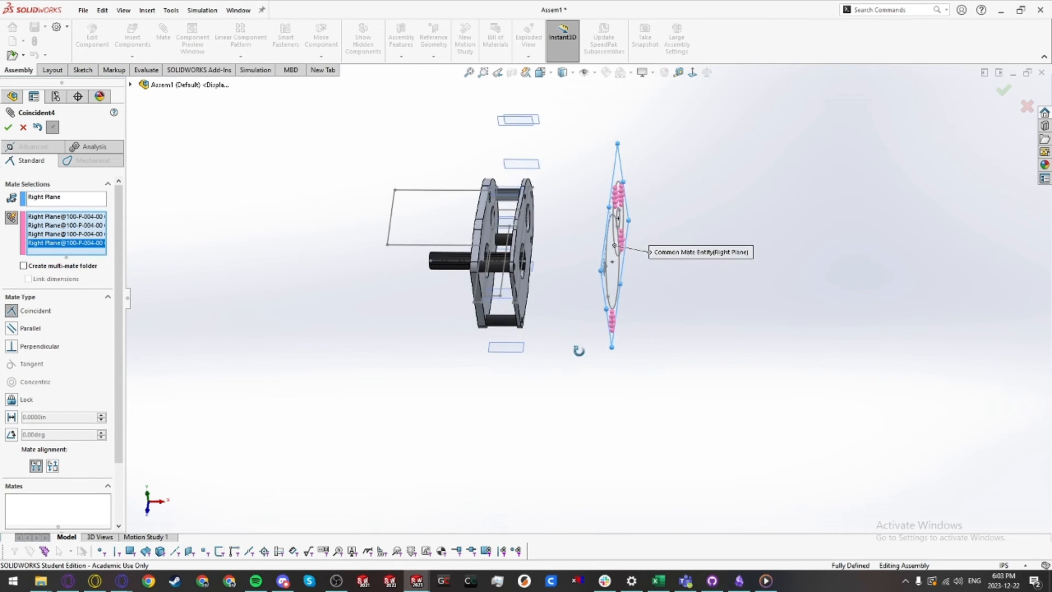
pyautogui.click(8, 128)
pyautogui.click(9, 128)
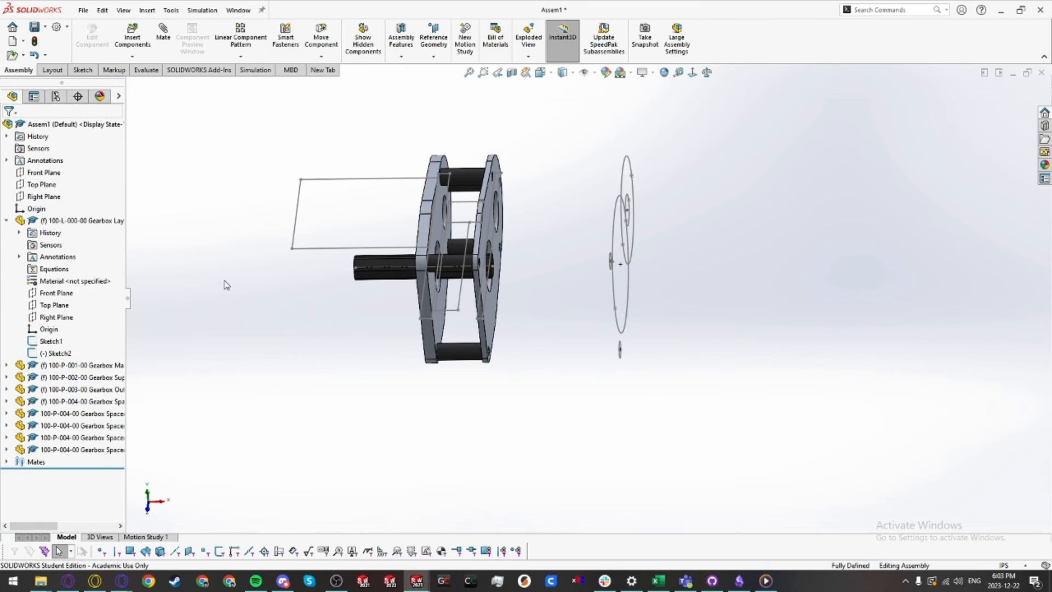
# Step: Insert a Kraken X60 - Configurable motor from the 4476 Parts Library's Motion and Power Transmission motors folder
pyautogui.moveTo(228, 285)
pyautogui.mouseDown(button='middle')
pyautogui.moveTo(444, 200)
pyautogui.moveTo(433, 220)
pyautogui.moveTo(425, 170)
pyautogui.moveTo(418, 263)
pyautogui.moveTo(426, 241)
pyautogui.moveTo(553, 281)
pyautogui.moveTo(537, 290)
pyautogui.moveTo(412, 243)
pyautogui.mouseUp(button='middle')
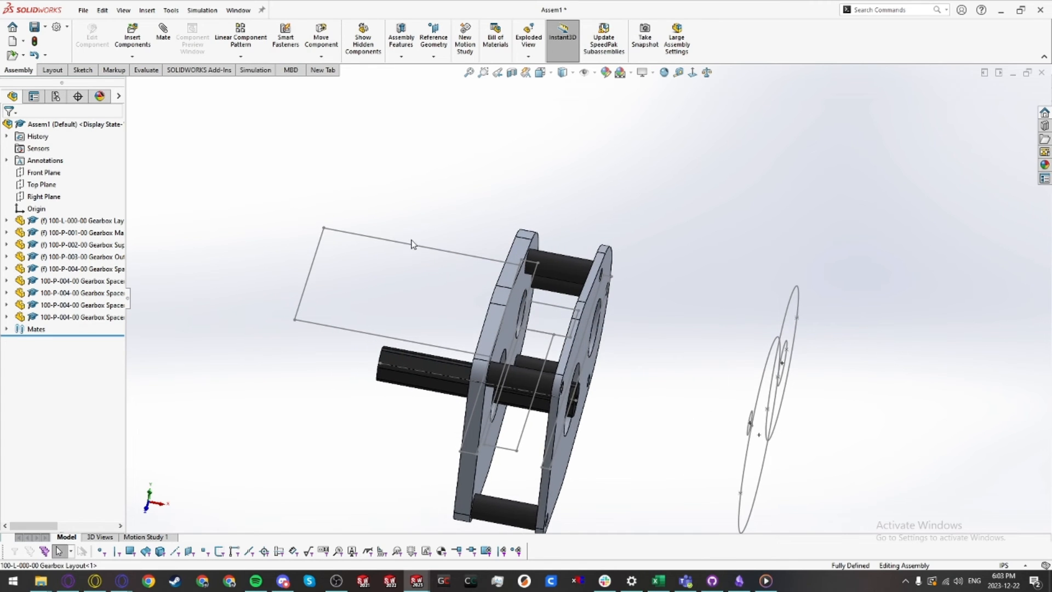
pyautogui.click(1044, 127)
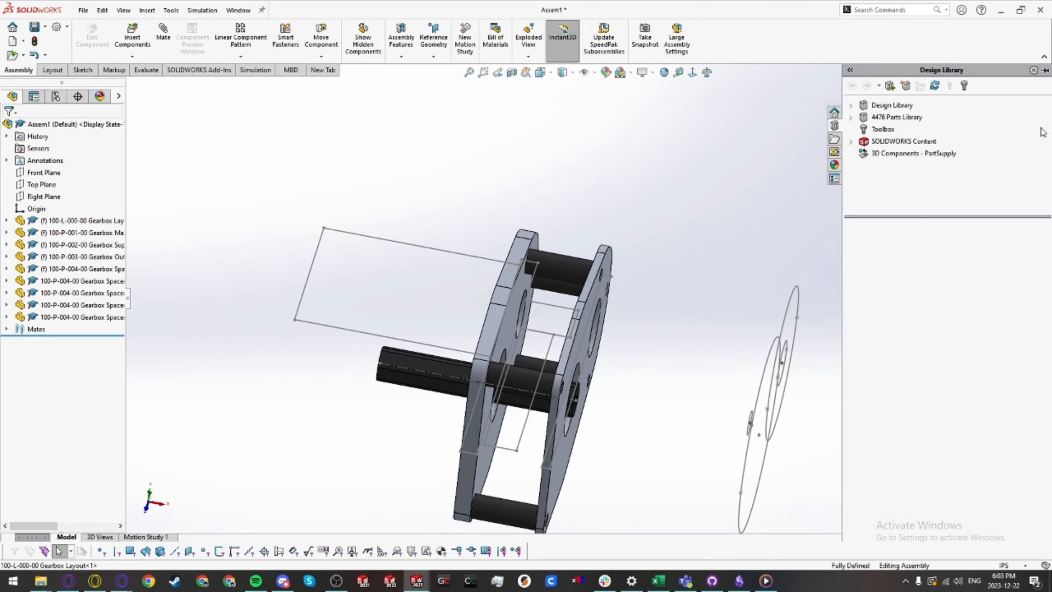
pyautogui.click(883, 118)
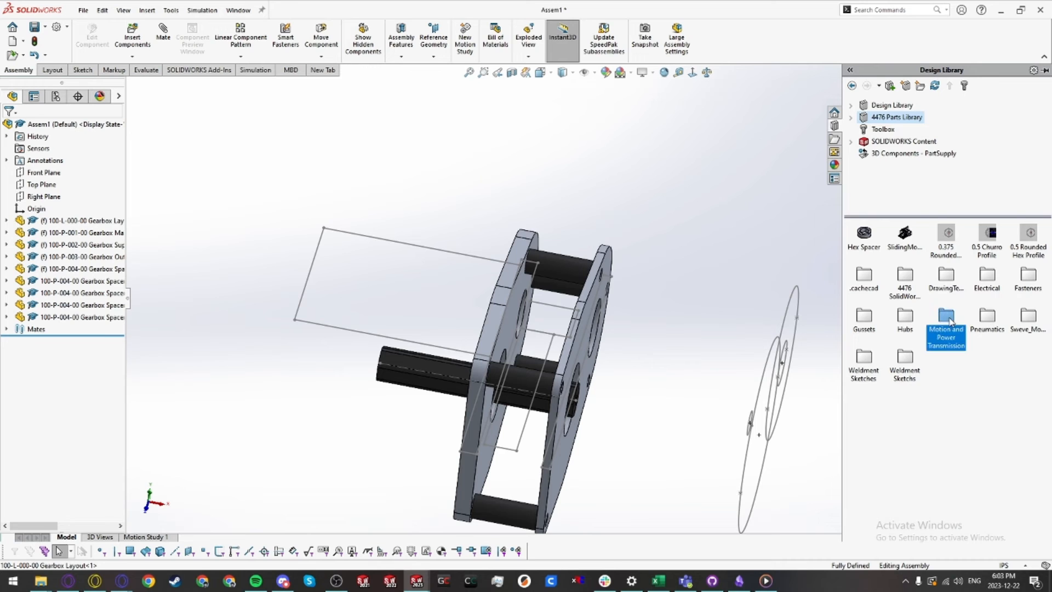
pyautogui.doubleClick(946, 318)
pyautogui.doubleClick(1024, 237)
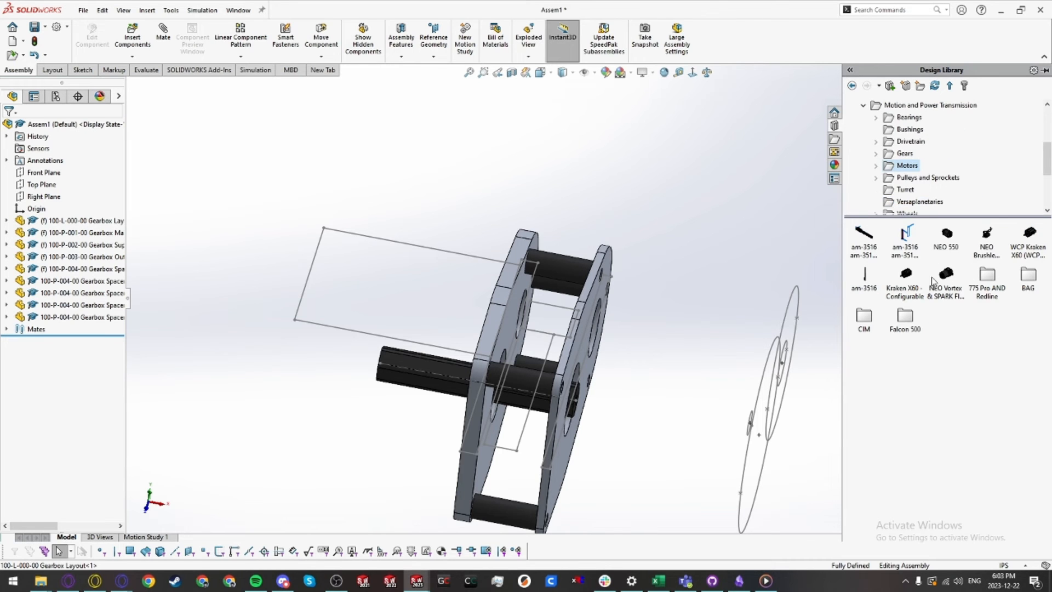
pyautogui.moveTo(906, 278); pyautogui.dragTo(399, 194)
pyautogui.click(500, 329)
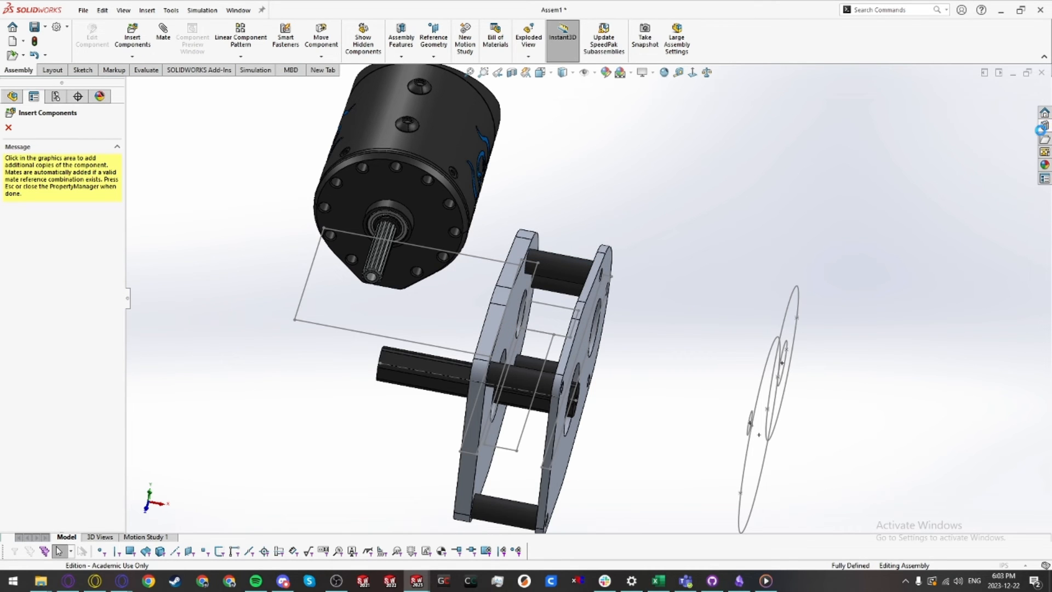
# Step: Insert one 20DP_14T_KRAKEN pinion from the library's 20 DP PINIONS gear folder
pyautogui.click(1045, 137)
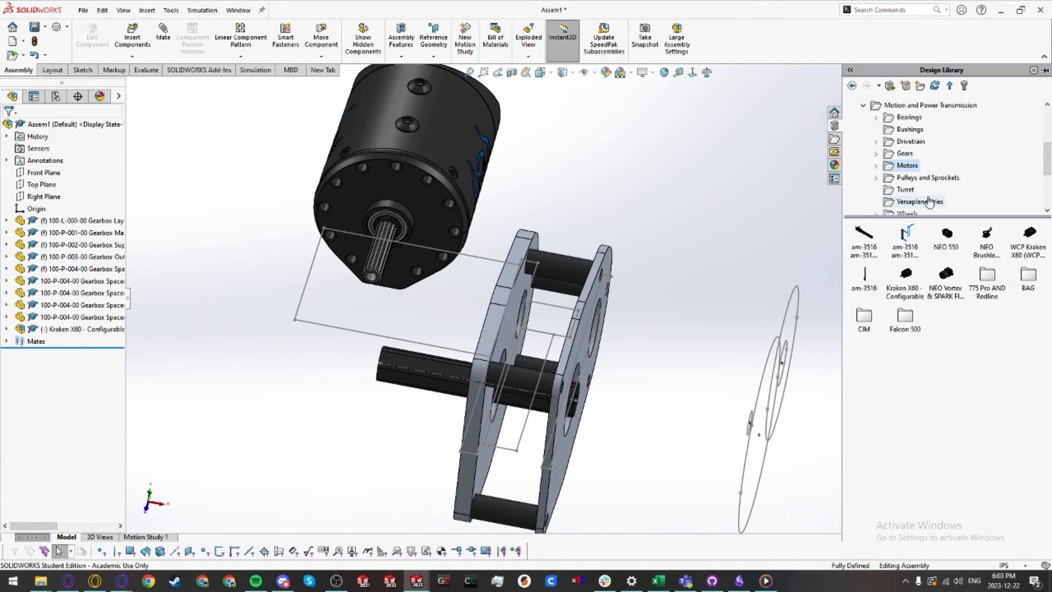
pyautogui.click(905, 153)
pyautogui.doubleClick(1030, 358)
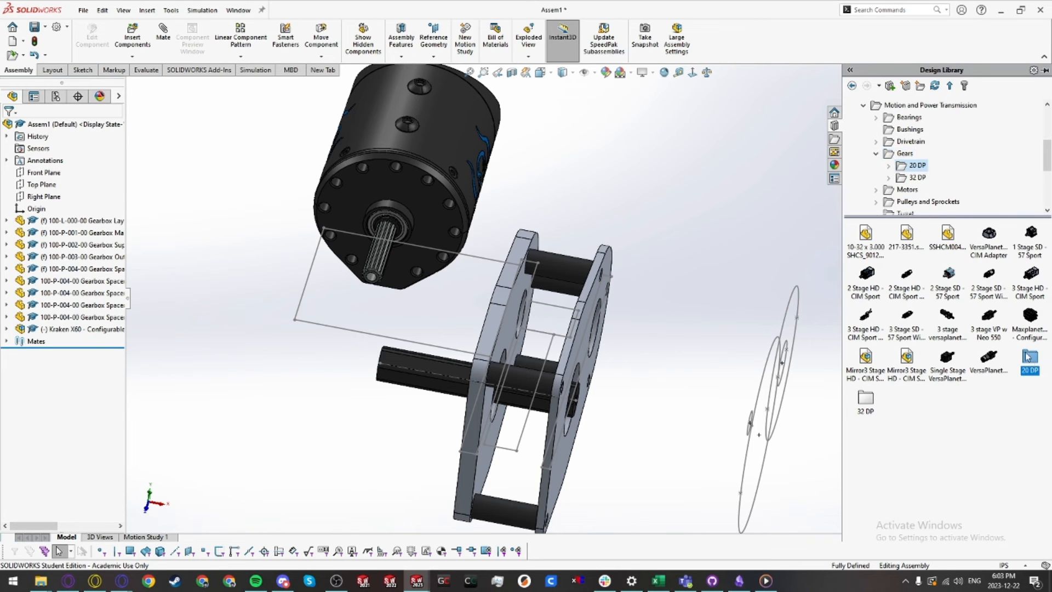
pyautogui.scroll(-5, 954, 482)
pyautogui.doubleClick(908, 508)
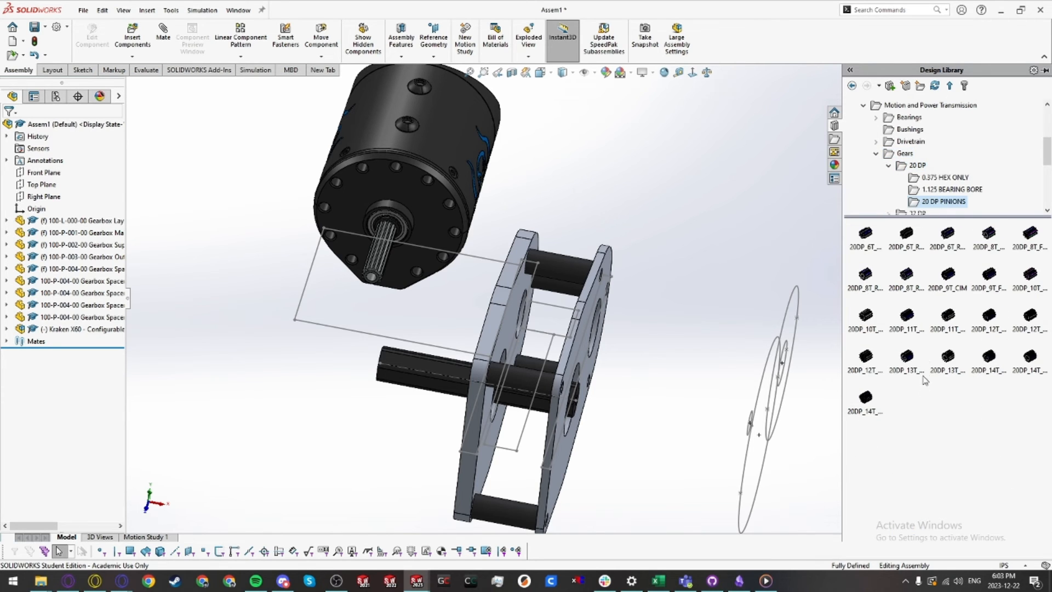
pyautogui.moveTo(866, 395); pyautogui.dragTo(623, 213)
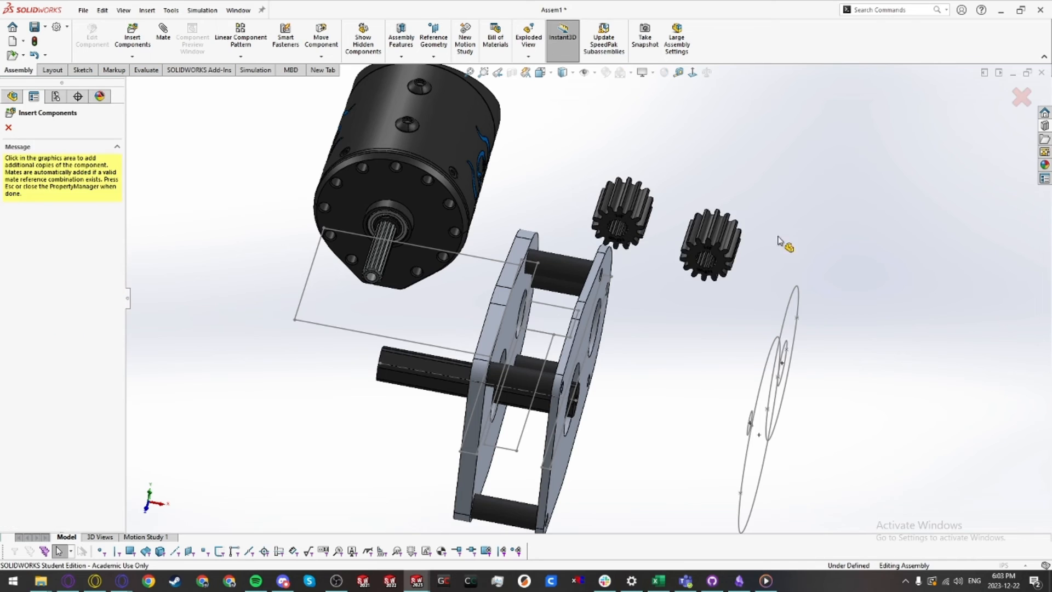
pyautogui.press('Escape')
# Step: Insert a 20DP Gear - Configurable using the WCP 1_2 Hex Bore Aluminum 60T Pocketed configuration
pyautogui.click(1043, 139)
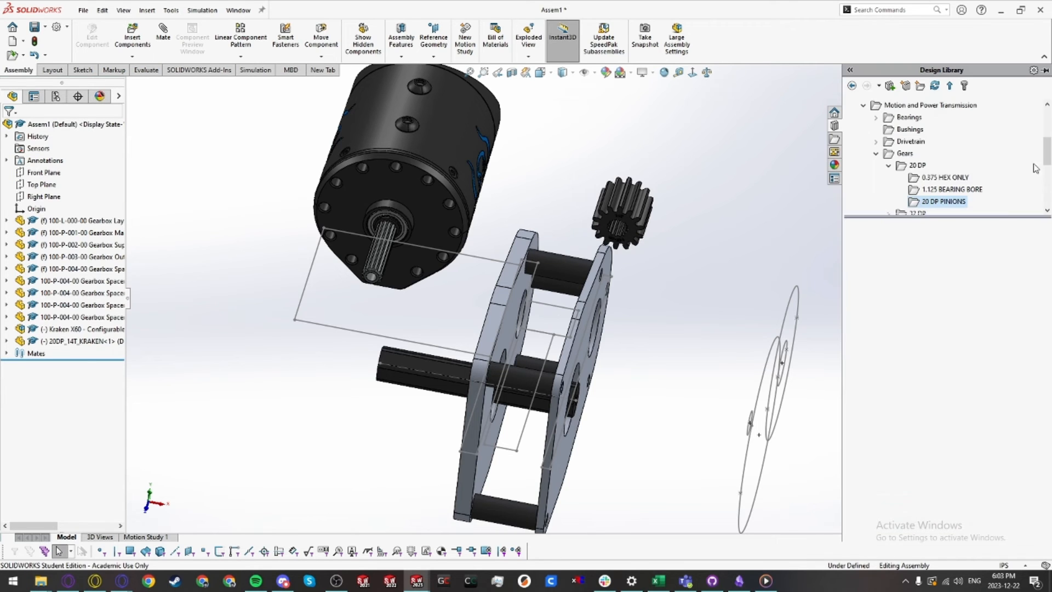
pyautogui.click(917, 166)
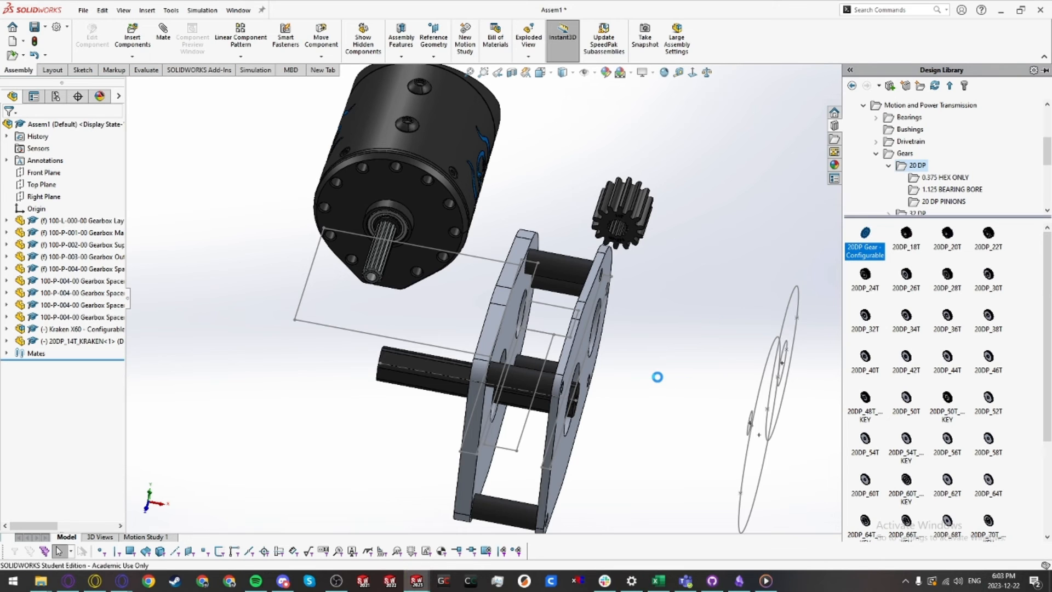
pyautogui.moveTo(662, 385); pyautogui.dragTo(662, 385)
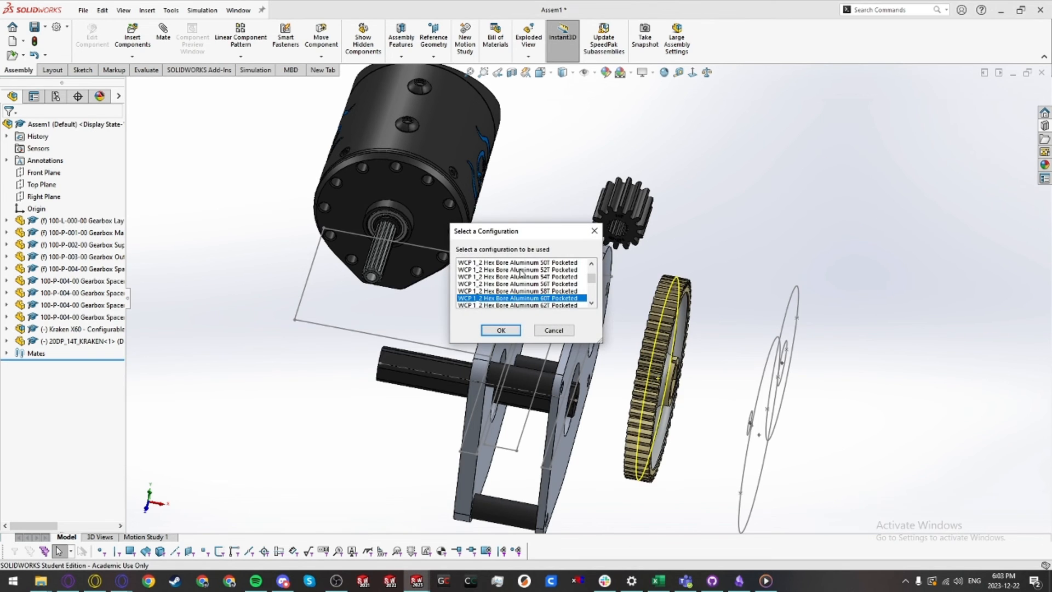
pyautogui.click(501, 330)
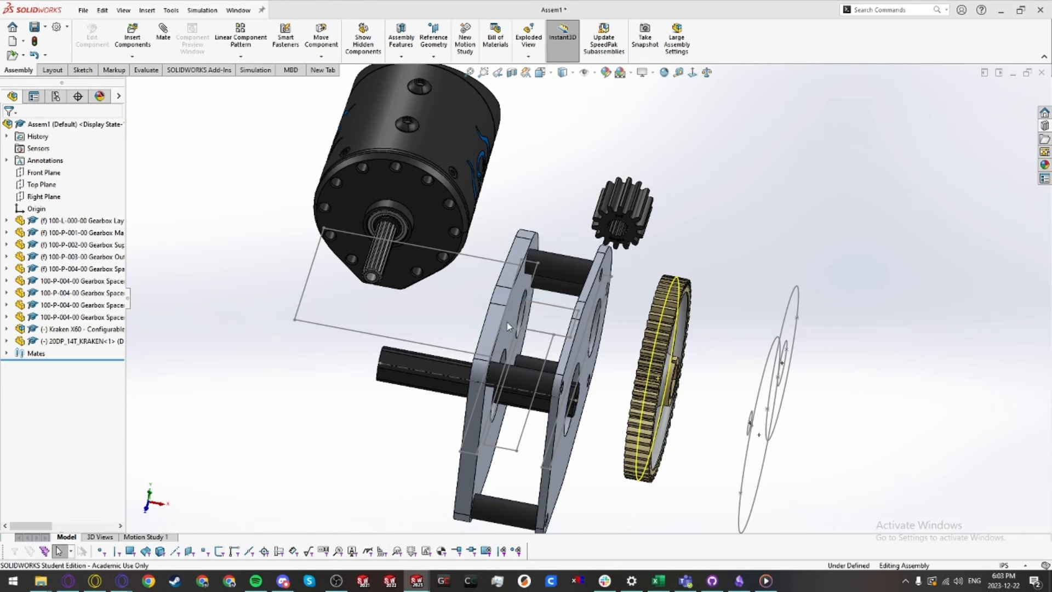
# Step: Examine the motor, gear layout and Gearbox Main Plate components from different angles
pyautogui.moveTo(625, 340); pyautogui.dragTo(612, 279, button='middle')
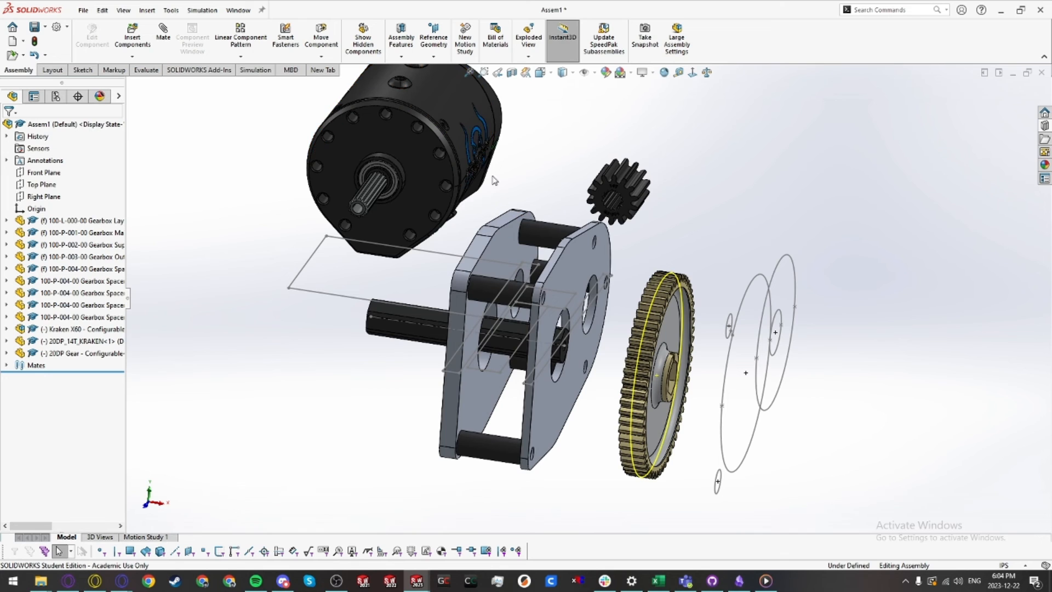
pyautogui.moveTo(493, 185); pyautogui.dragTo(393, 209, button='middle')
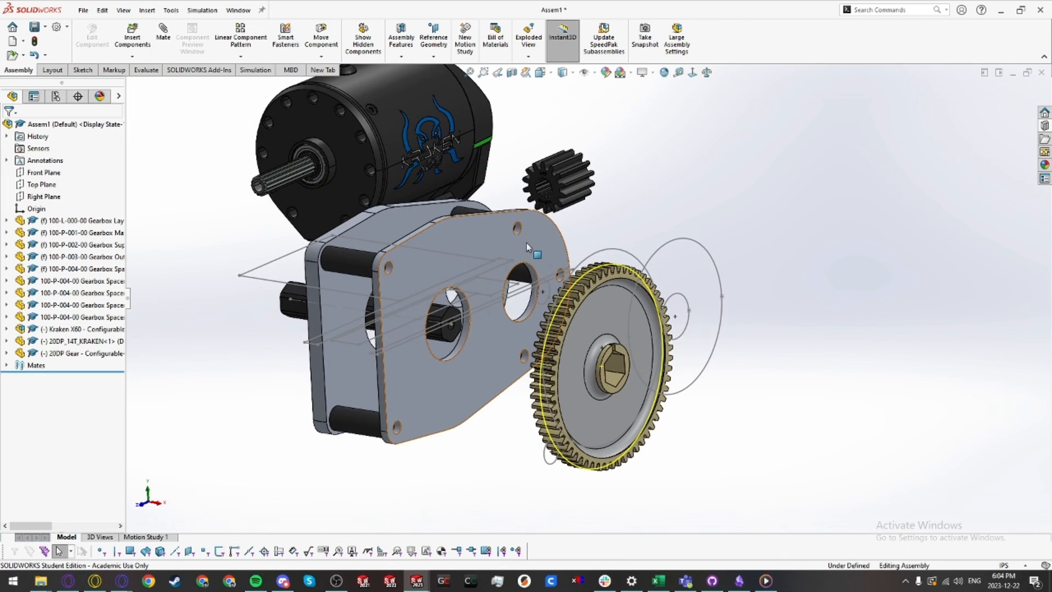
pyautogui.moveTo(520, 255); pyautogui.dragTo(483, 221, button='middle')
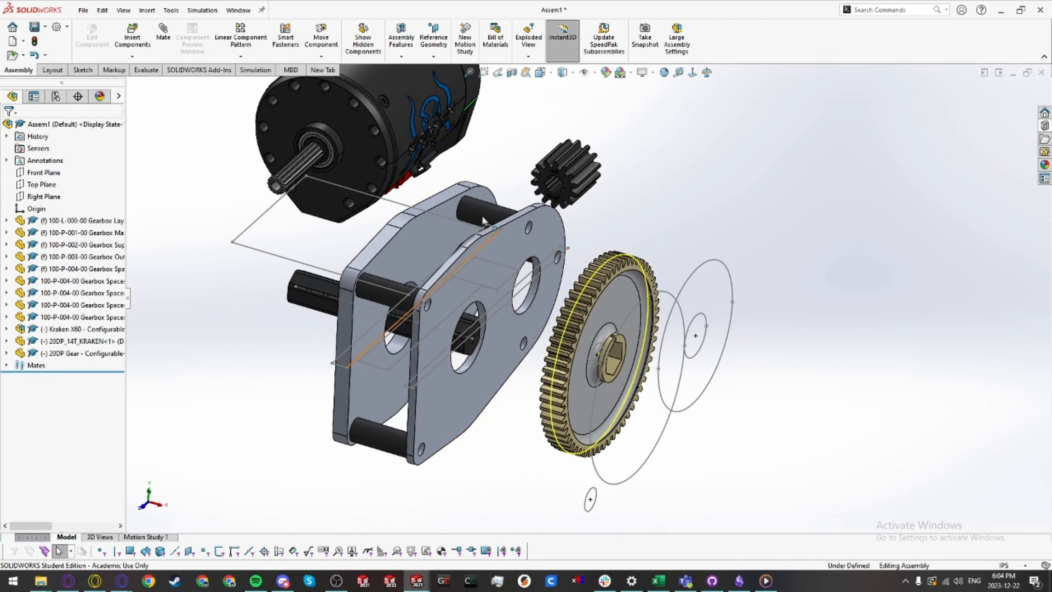
pyautogui.click(338, 143)
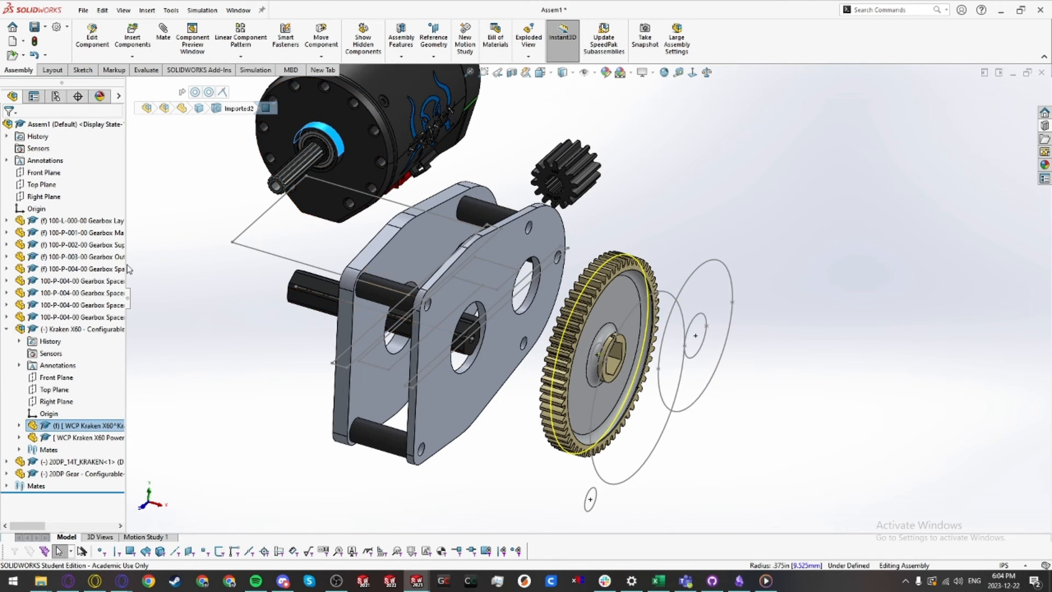
pyautogui.click(102, 222)
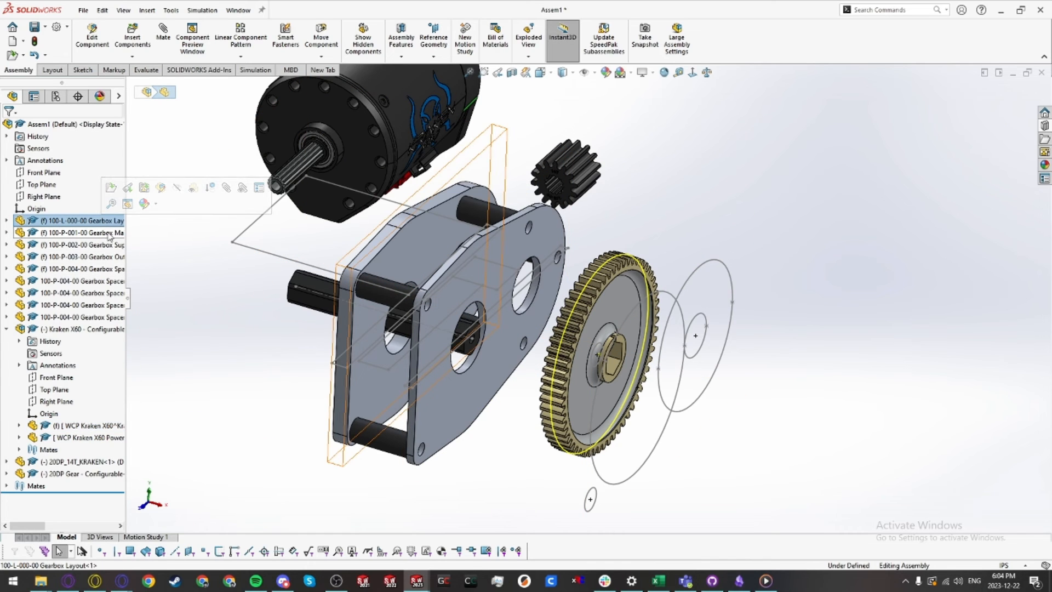
pyautogui.click(109, 235)
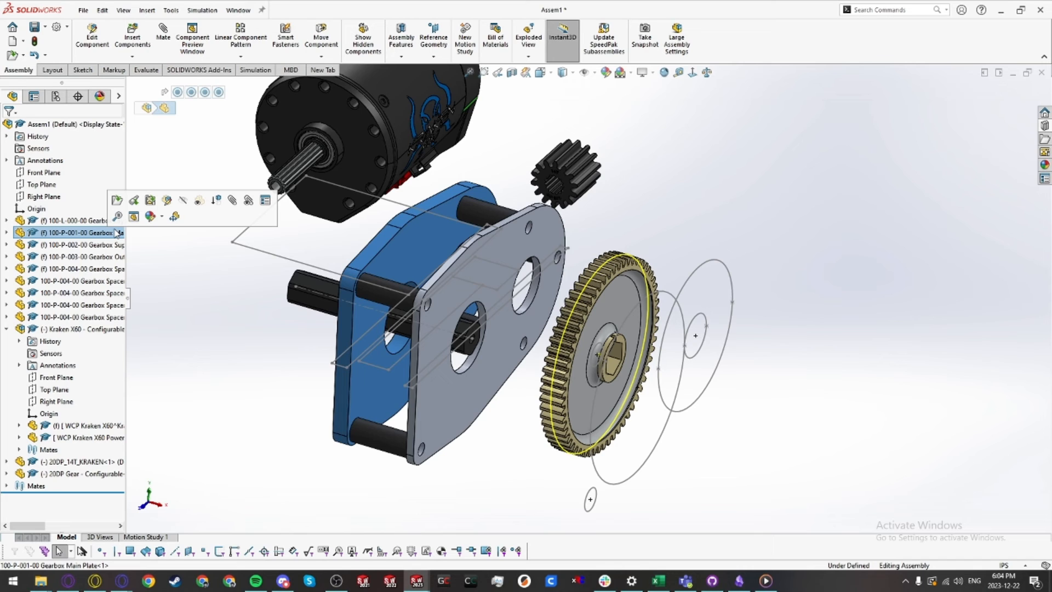
pyautogui.click(227, 280)
pyautogui.moveTo(318, 290); pyautogui.dragTo(327, 286, button='middle')
# Step: Mate the motor shaft concentric with its circle in the gearbox layout sketch
pyautogui.click(340, 141)
pyautogui.keyDown('ctrl'); pyautogui.click(717, 267); pyautogui.keyUp('ctrl')
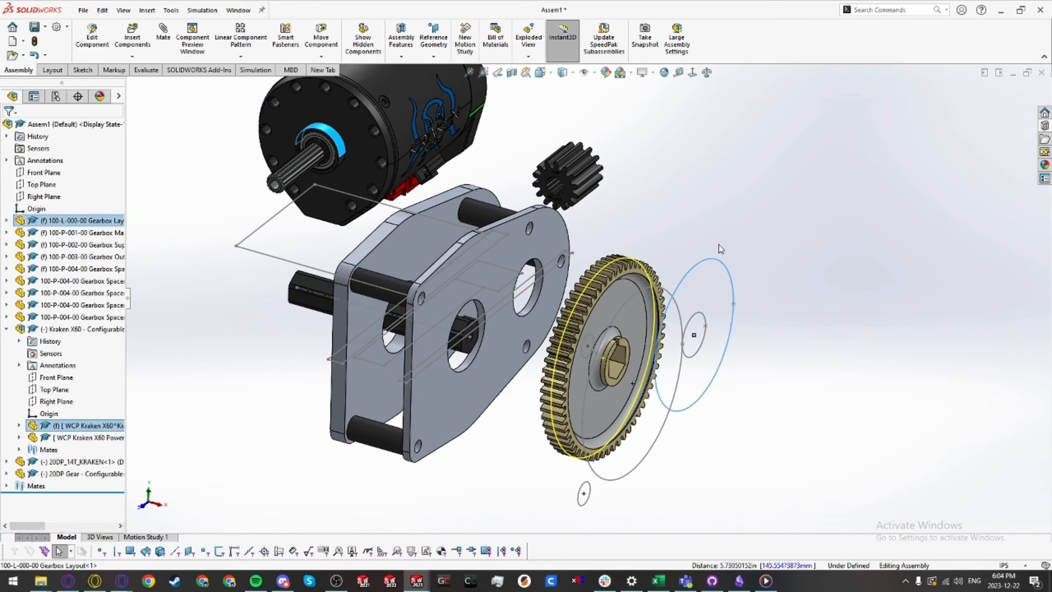
pyautogui.click(754, 251)
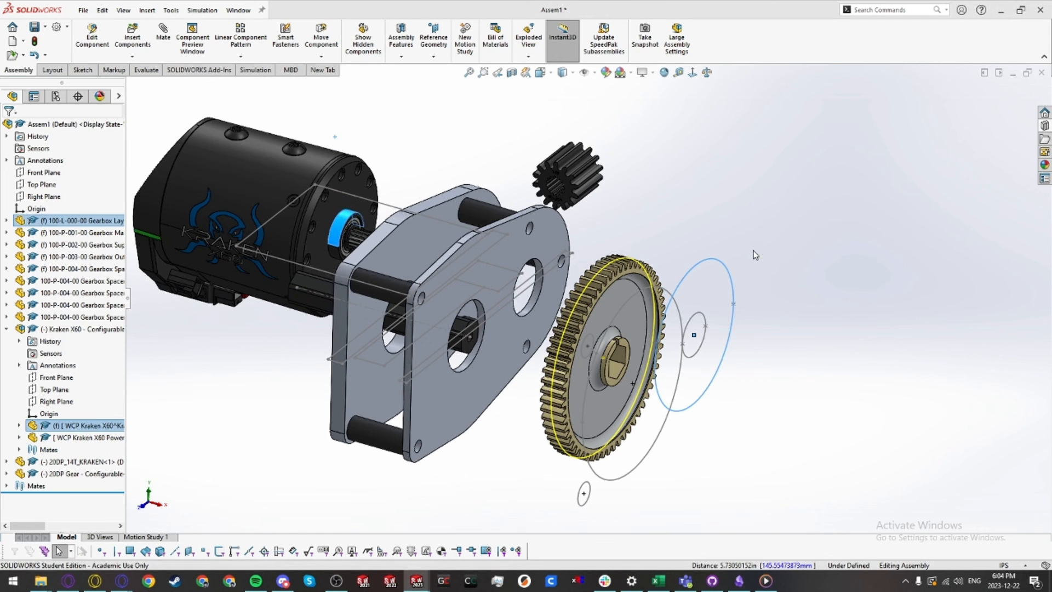
# Step: Mate the motor's mounting face coincident with the layout sketch line at the main plate
pyautogui.click(820, 395)
pyautogui.moveTo(406, 236); pyautogui.dragTo(404, 256, button='middle')
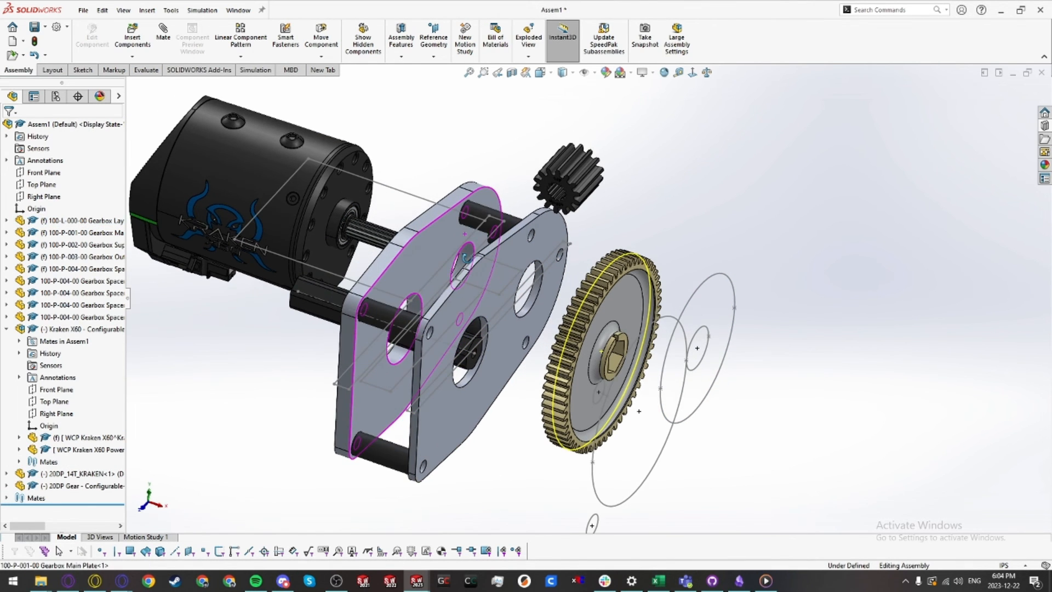
pyautogui.moveTo(474, 246)
pyautogui.keyDown('ctrl'); pyautogui.mouseDown(button='middle')
pyautogui.moveTo(568, 291)
pyautogui.moveTo(555, 279)
pyautogui.mouseUp(button='middle'); pyautogui.keyUp('ctrl')
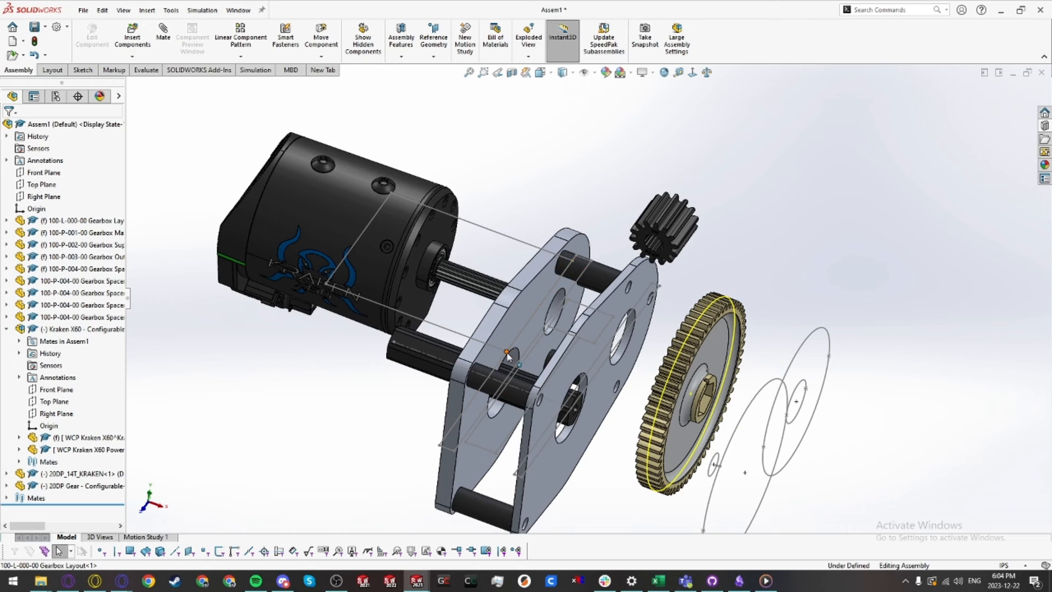
pyautogui.rightClick(542, 310)
pyautogui.click(551, 291)
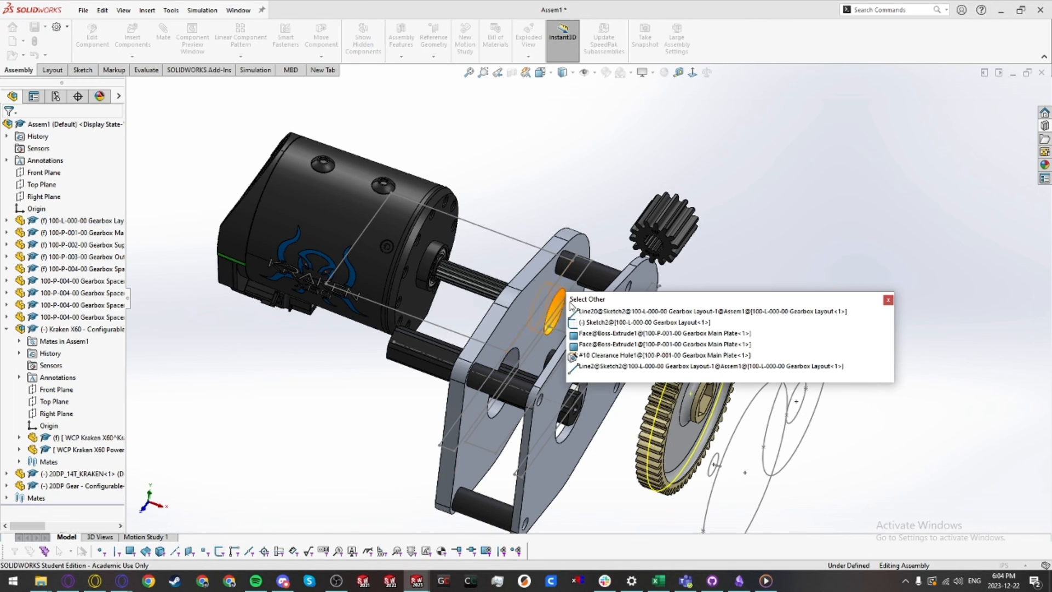
pyautogui.click(581, 311)
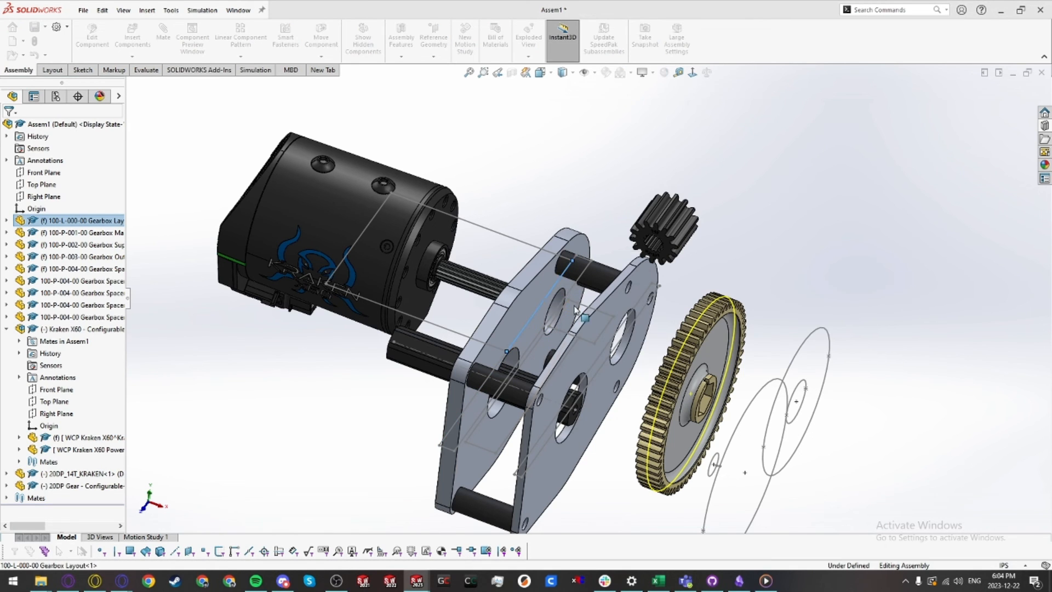
pyautogui.keyDown('ctrl'); pyautogui.click(446, 231); pyautogui.keyUp('ctrl')
pyautogui.click(469, 221)
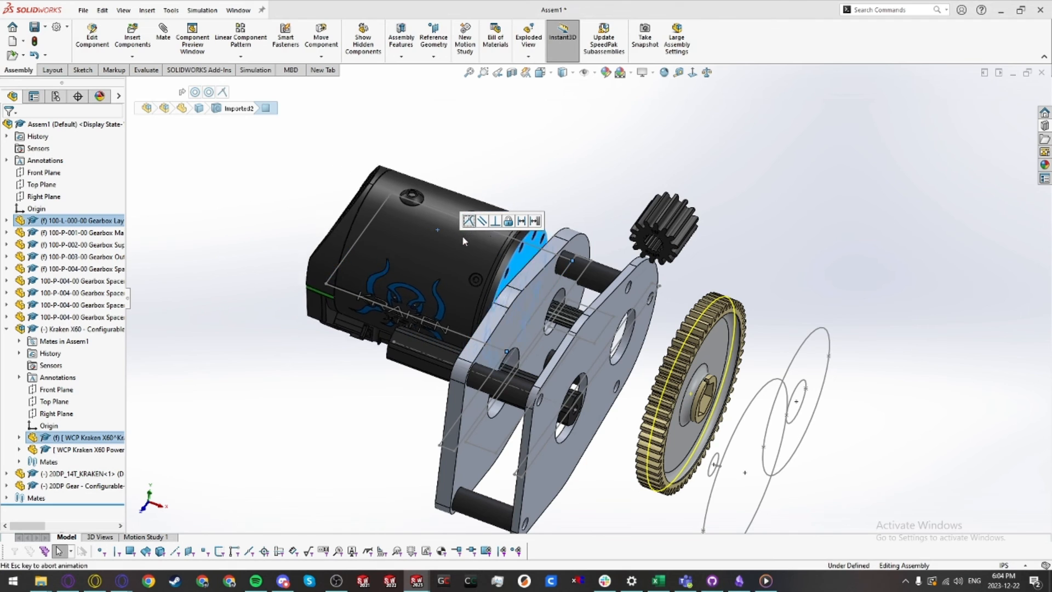
pyautogui.click(471, 276)
pyautogui.click(748, 304)
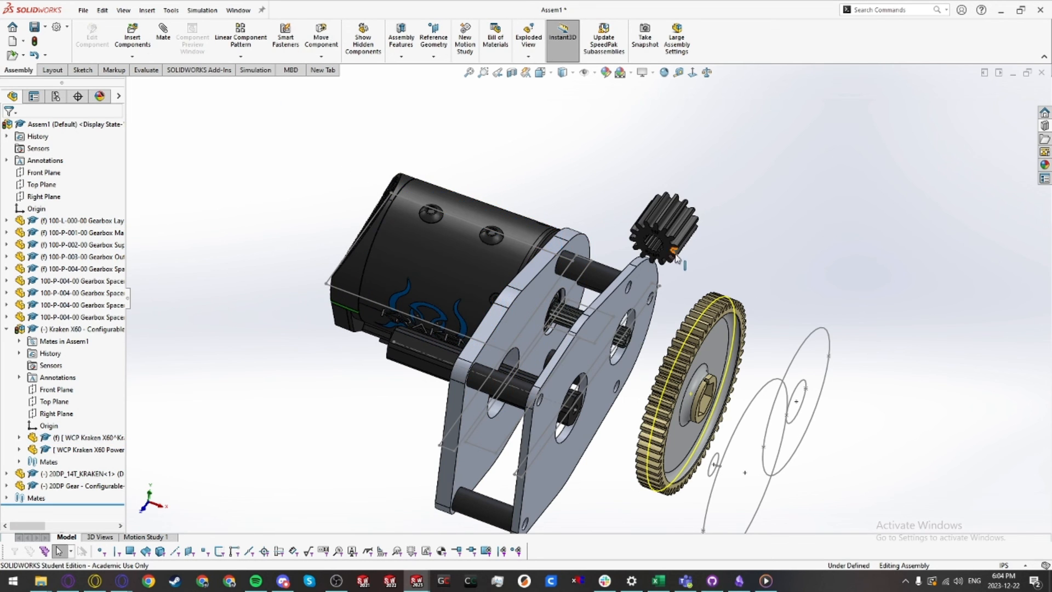
# Step: Mate the 14T pinion's bore concentric with the motor's circle in the gearbox layout
pyautogui.scroll(-7, 678, 235)
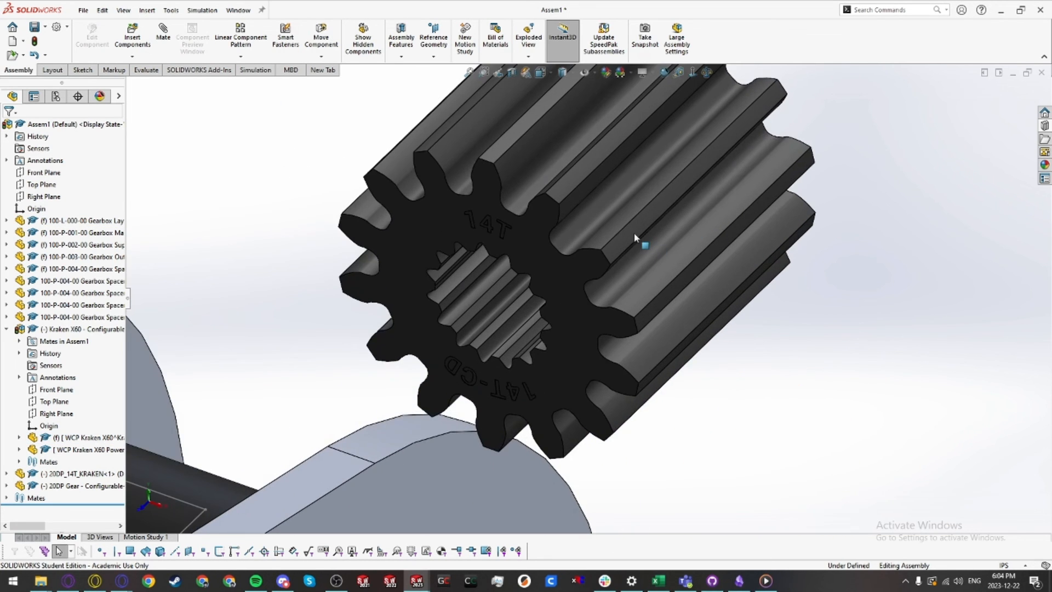
pyautogui.click(633, 233)
pyautogui.scroll(6, 633, 232)
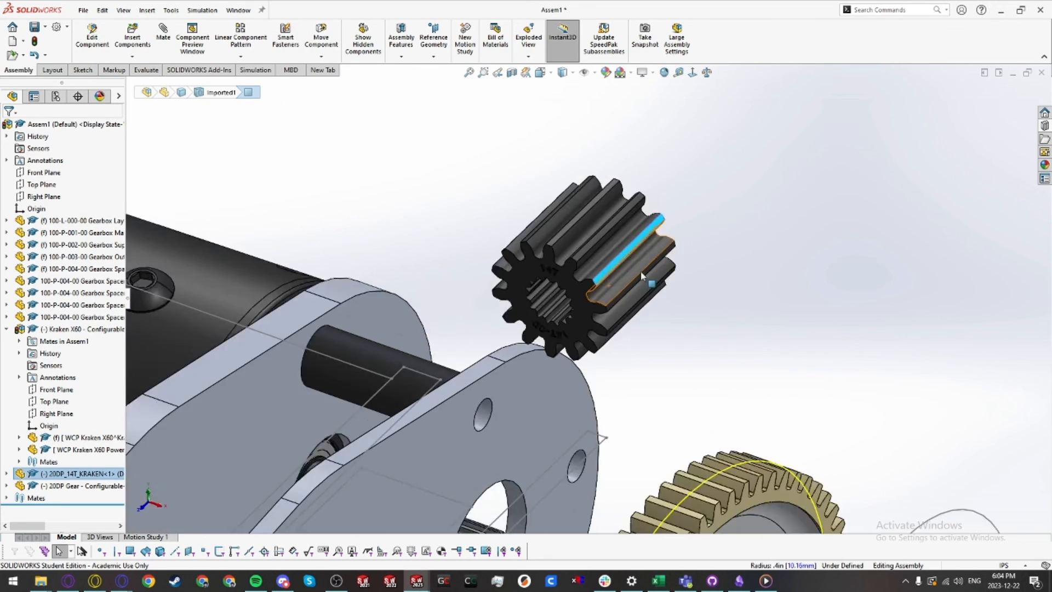
pyautogui.click(723, 443)
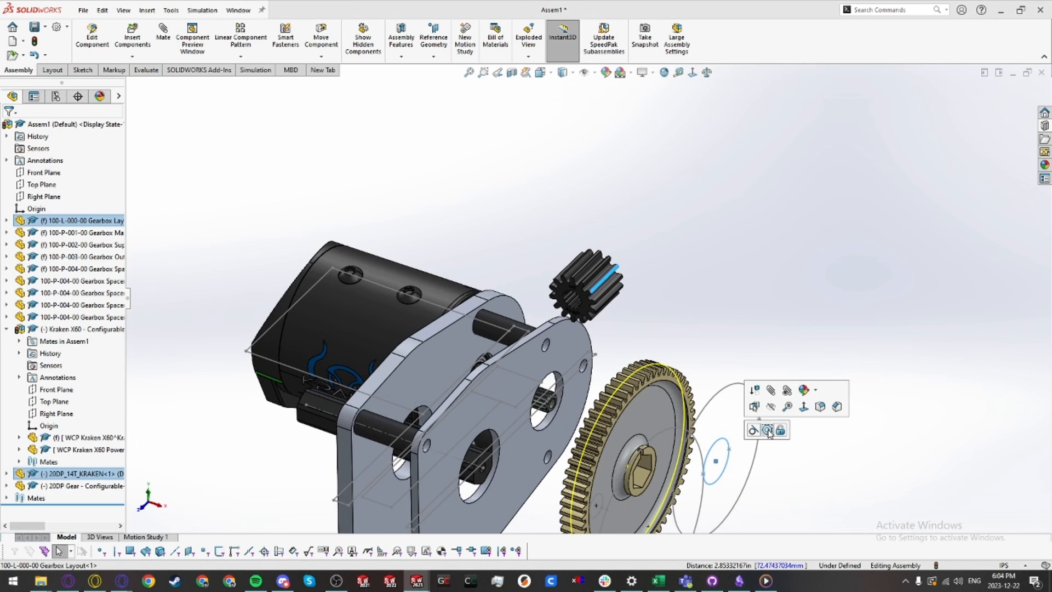
pyautogui.click(771, 434)
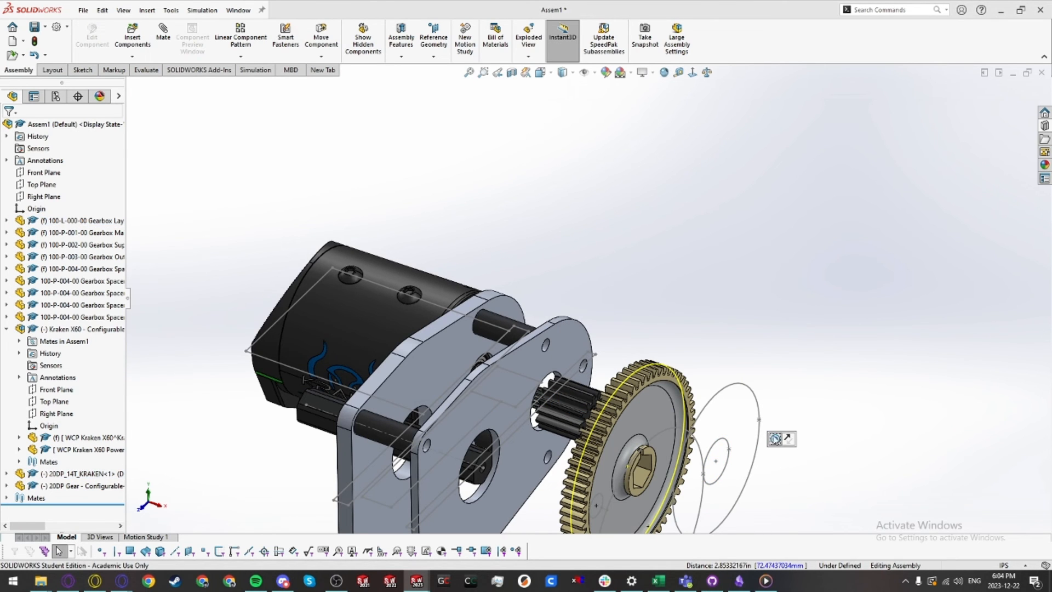
# Step: Mate the 60T gear concentric with its pitch circle in the gearbox layout sketch
pyautogui.scroll(1, 598, 394)
pyautogui.scroll(-4, 607, 362)
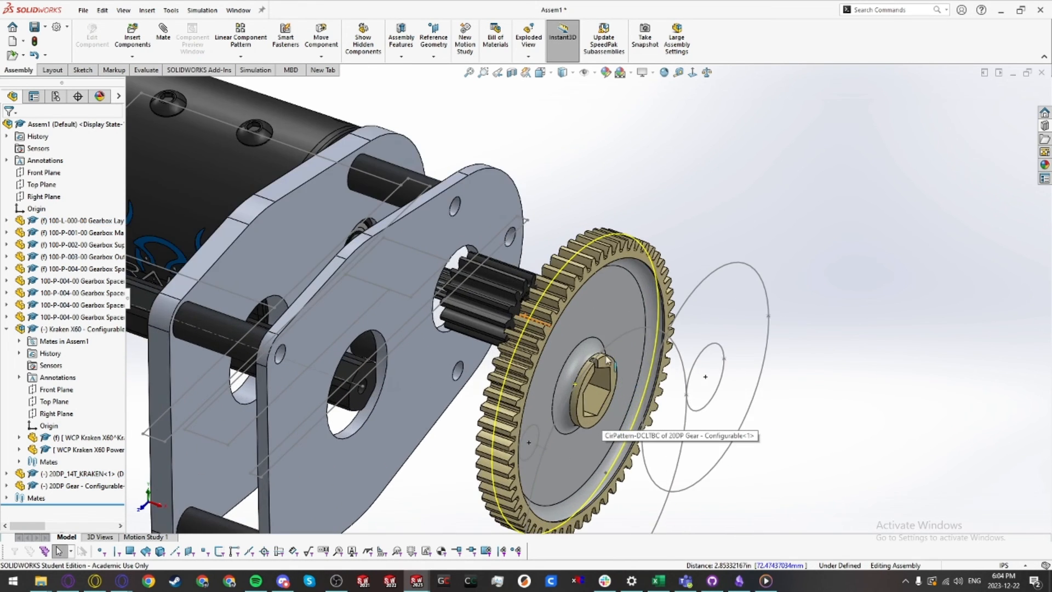
pyautogui.click(541, 303)
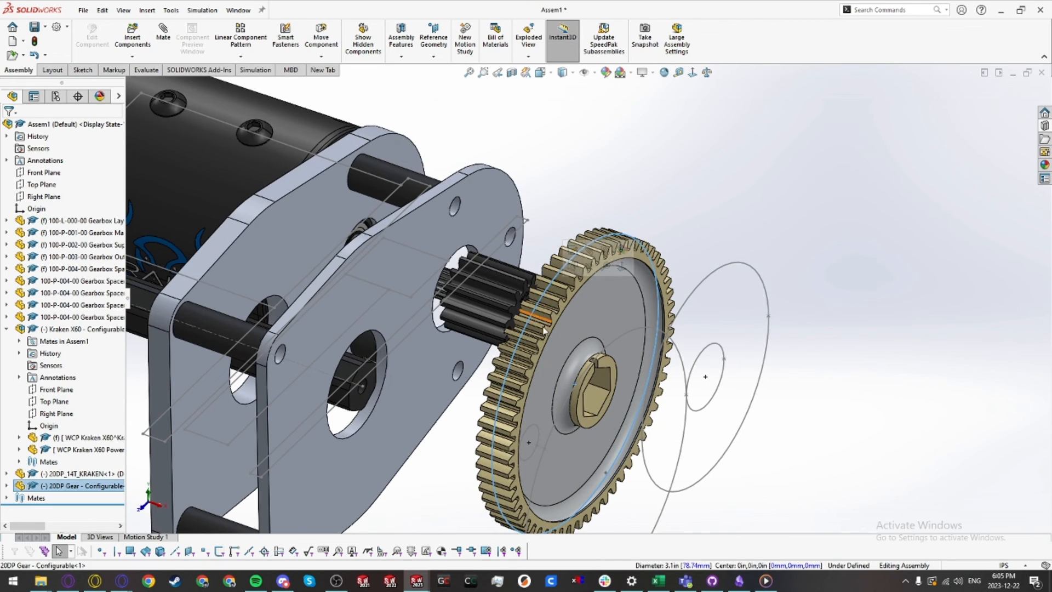
pyautogui.scroll(5, 543, 307)
pyautogui.scroll(-2, 556, 334)
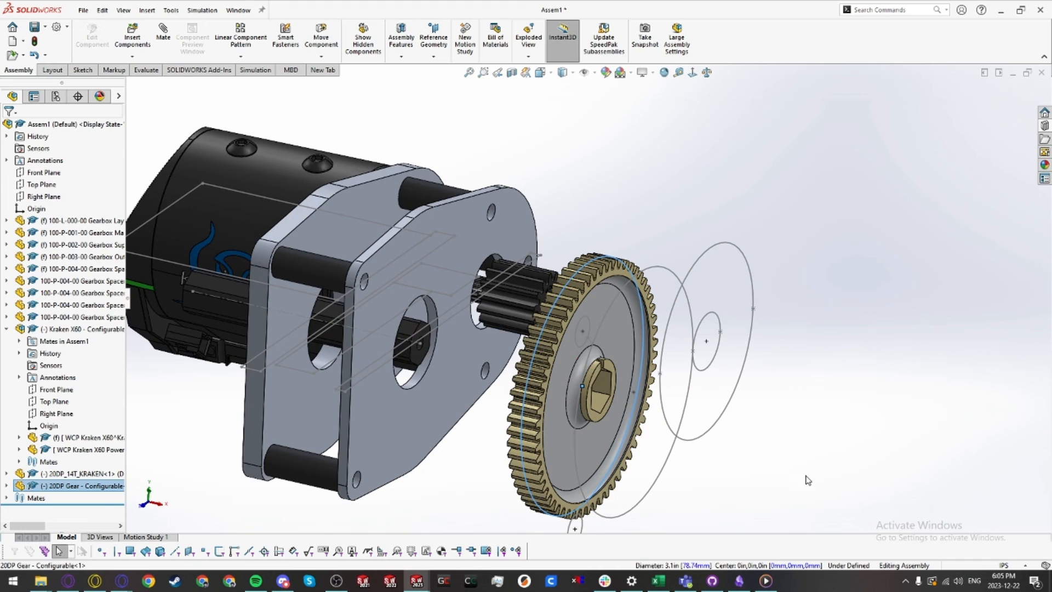
pyautogui.click(665, 270)
pyautogui.click(708, 257)
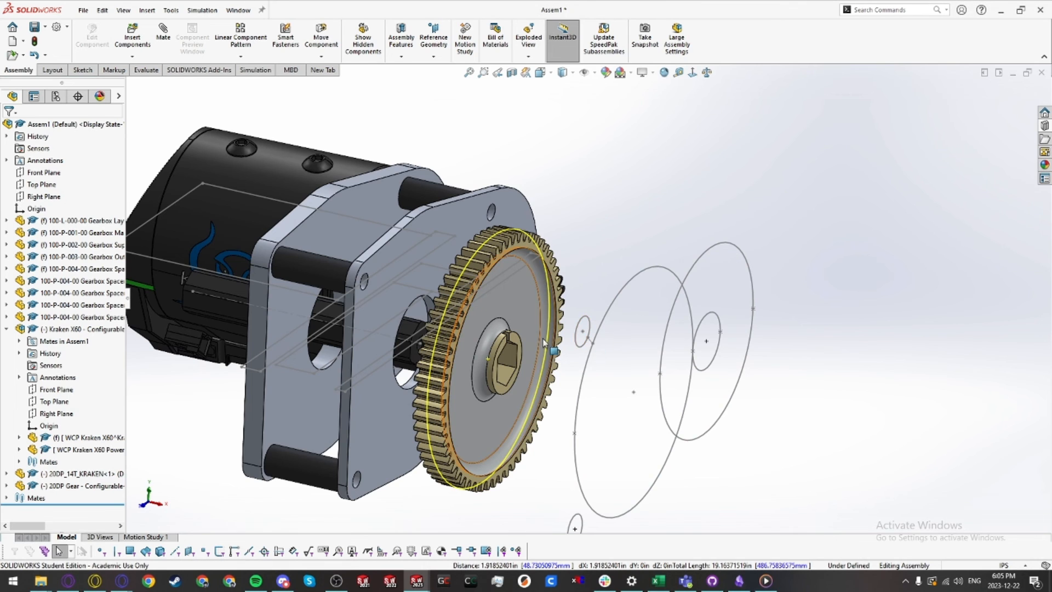
# Step: Mate the pinion's end face coincident with the layout sketch line between the plates
pyautogui.moveTo(544, 342)
pyautogui.mouseDown(button='middle')
pyautogui.moveTo(571, 406)
pyautogui.moveTo(502, 305)
pyautogui.mouseUp(button='middle')
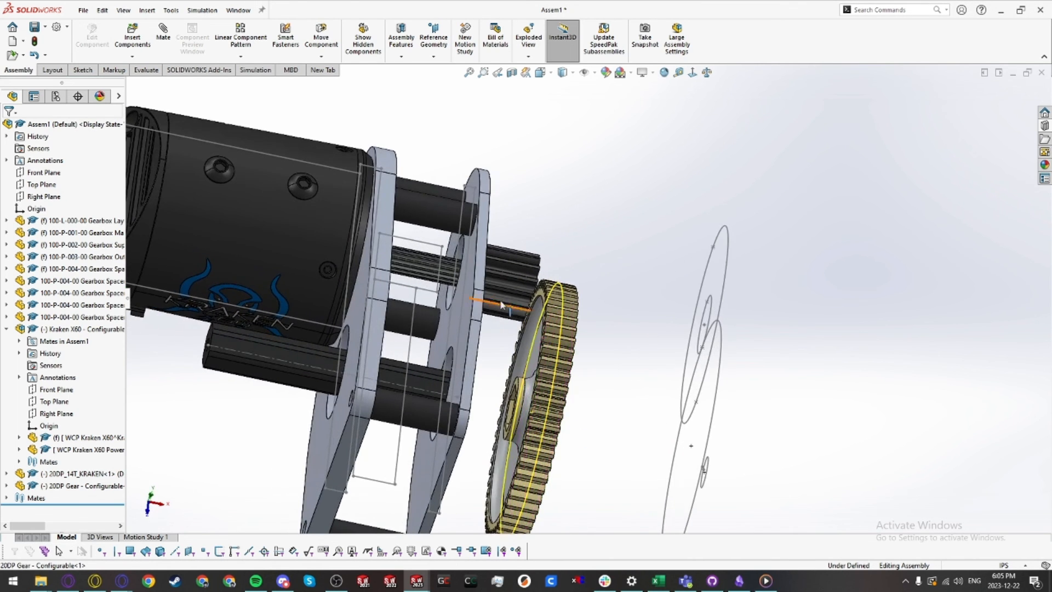
pyautogui.scroll(-2, 500, 291)
pyautogui.click(548, 295)
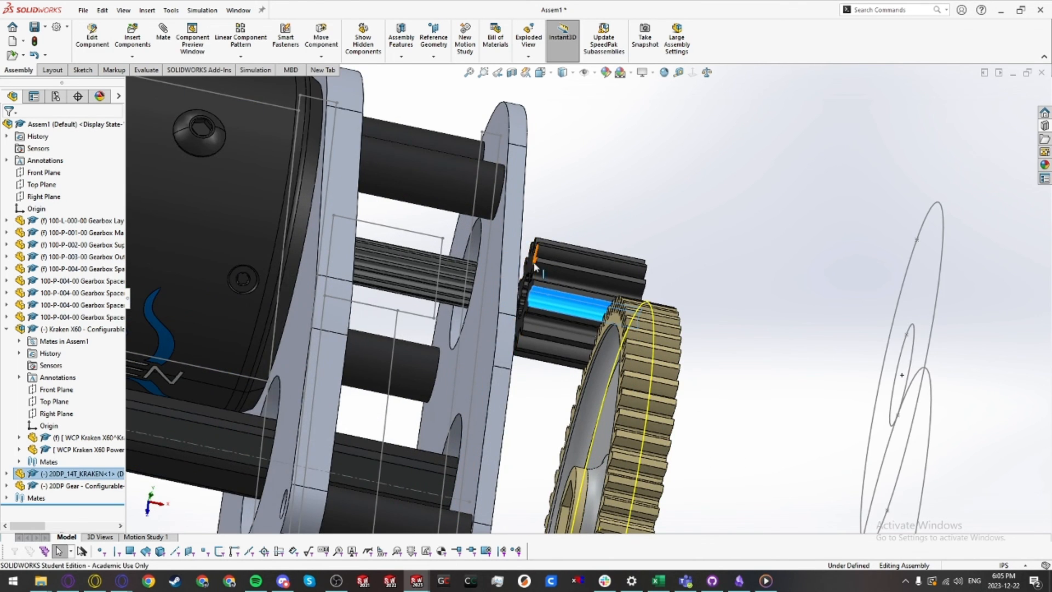
pyautogui.click(515, 286)
pyautogui.moveTo(432, 268); pyautogui.dragTo(364, 231, button='middle')
pyautogui.click(363, 221)
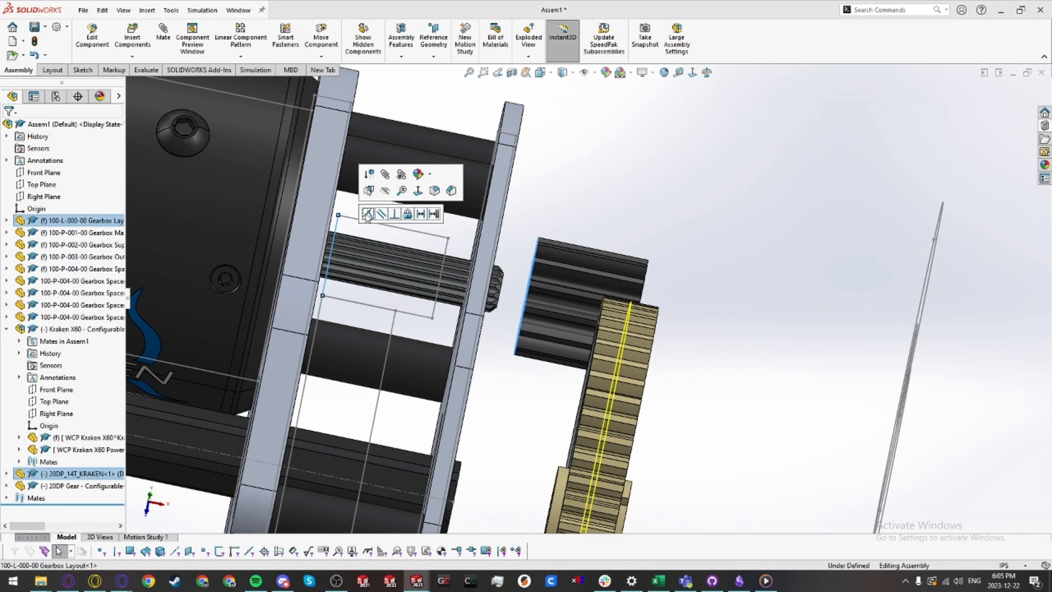
pyautogui.click(367, 213)
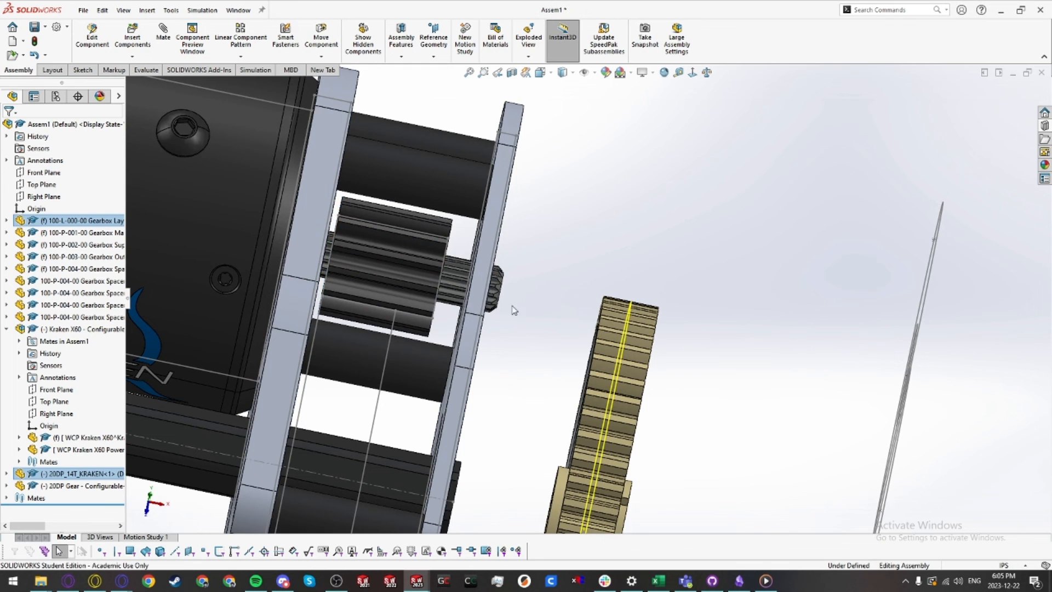
# Step: Mate the 60T gear's face coincident with the main plate's face
pyautogui.scroll(5, 555, 361)
pyautogui.scroll(-10, 572, 365)
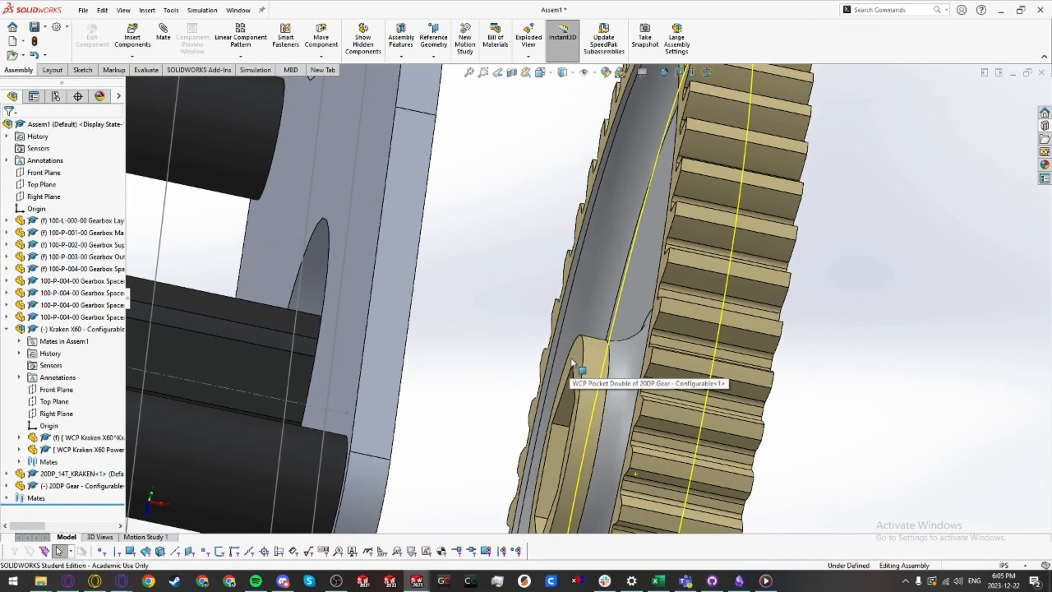
pyautogui.click(574, 364)
pyautogui.scroll(6, 575, 365)
pyautogui.scroll(-3, 475, 293)
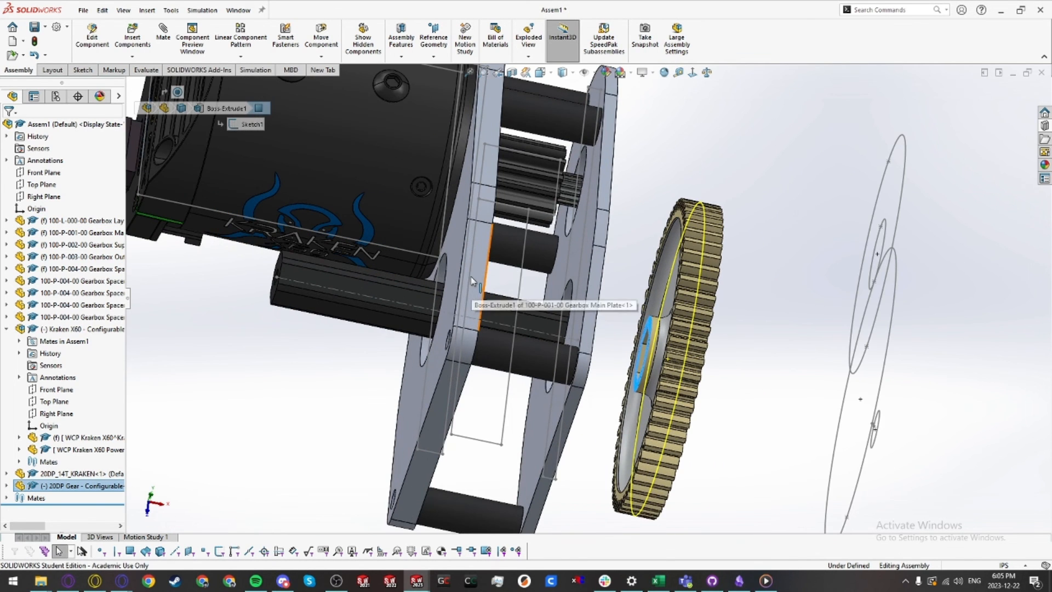
pyautogui.click(472, 273)
pyautogui.click(503, 265)
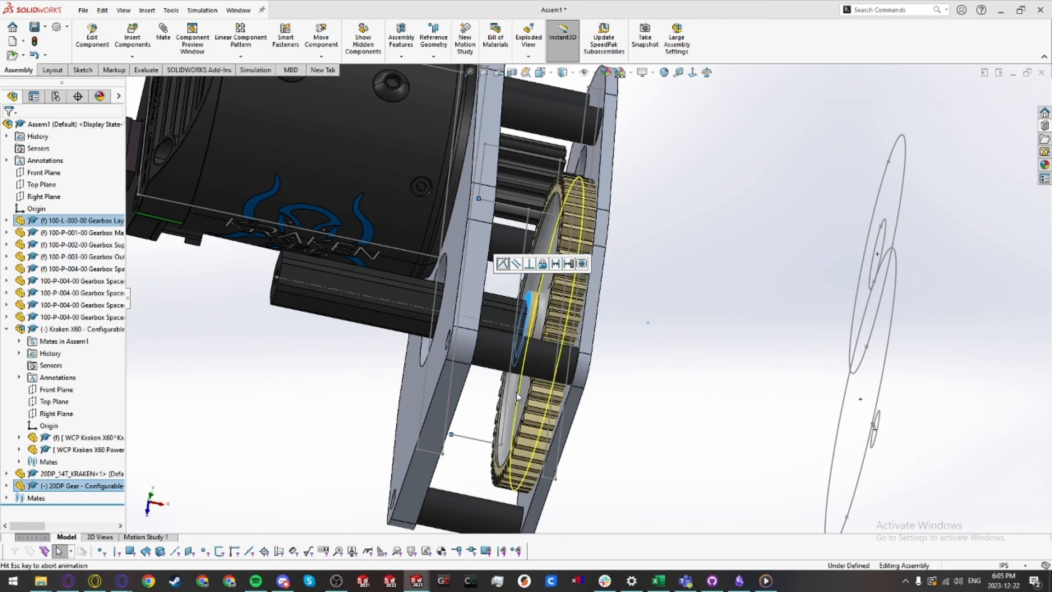
# Step: Mate a motor mounting hole concentric with a #10 clearance hole in the main plate
pyautogui.scroll(6, 642, 432)
pyautogui.moveTo(641, 432); pyautogui.dragTo(367, 336, button='middle')
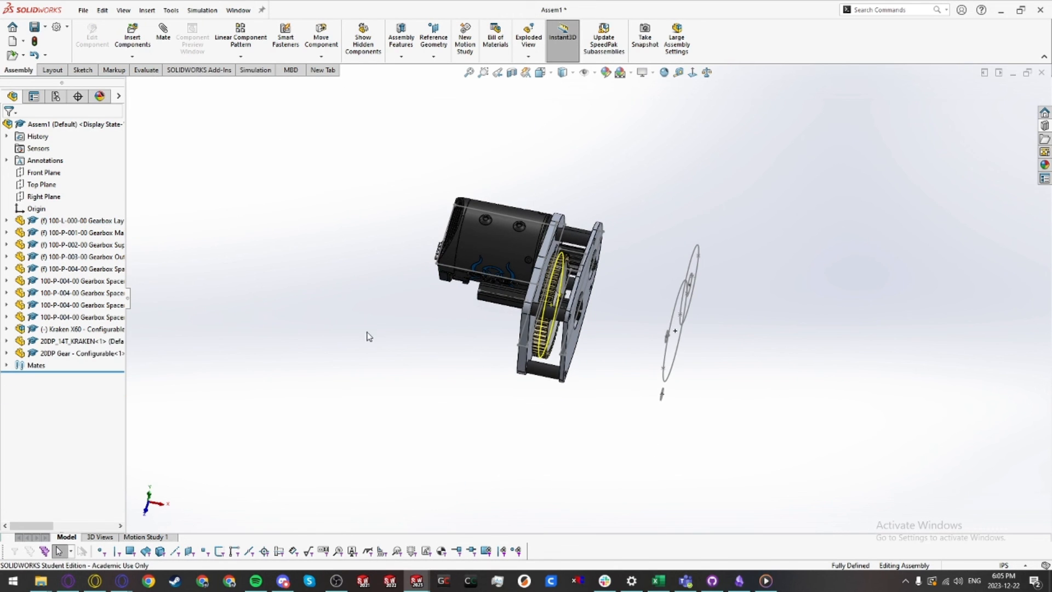
pyautogui.click(83, 329)
pyautogui.click(303, 360)
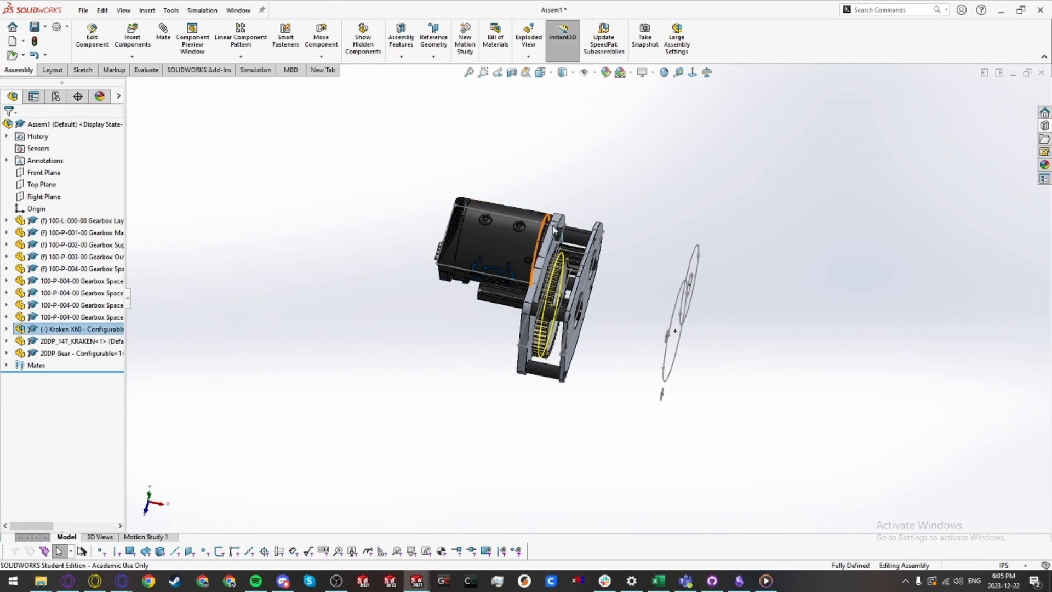
pyautogui.scroll(-10, 572, 280)
pyautogui.moveTo(501, 203); pyautogui.dragTo(546, 231)
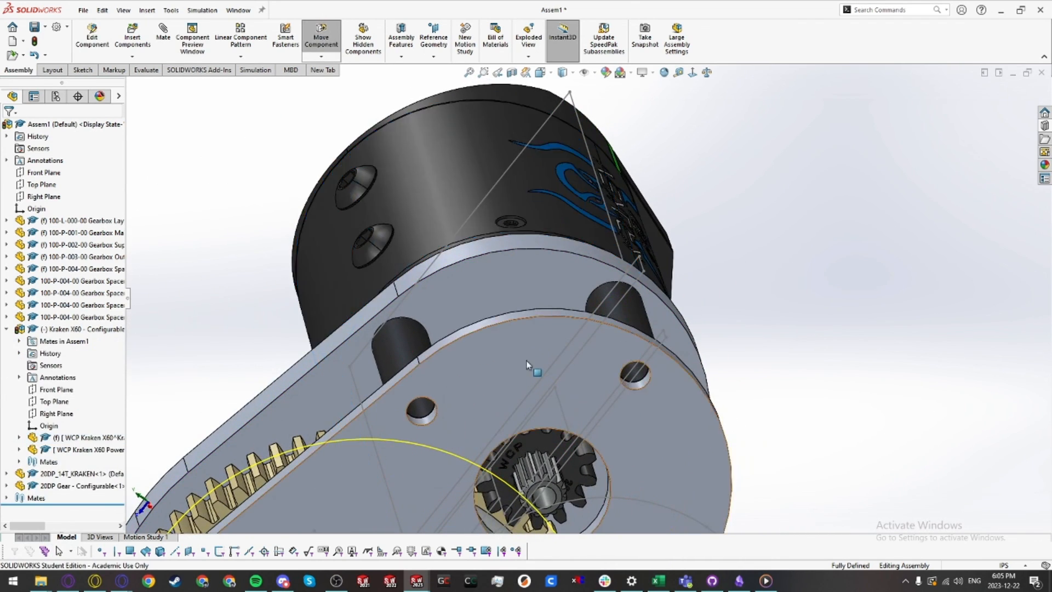
pyautogui.moveTo(533, 369); pyautogui.dragTo(507, 286, button='middle')
pyautogui.scroll(-10, 451, 404)
pyautogui.moveTo(475, 385); pyautogui.dragTo(404, 367, button='middle')
pyautogui.click(412, 382)
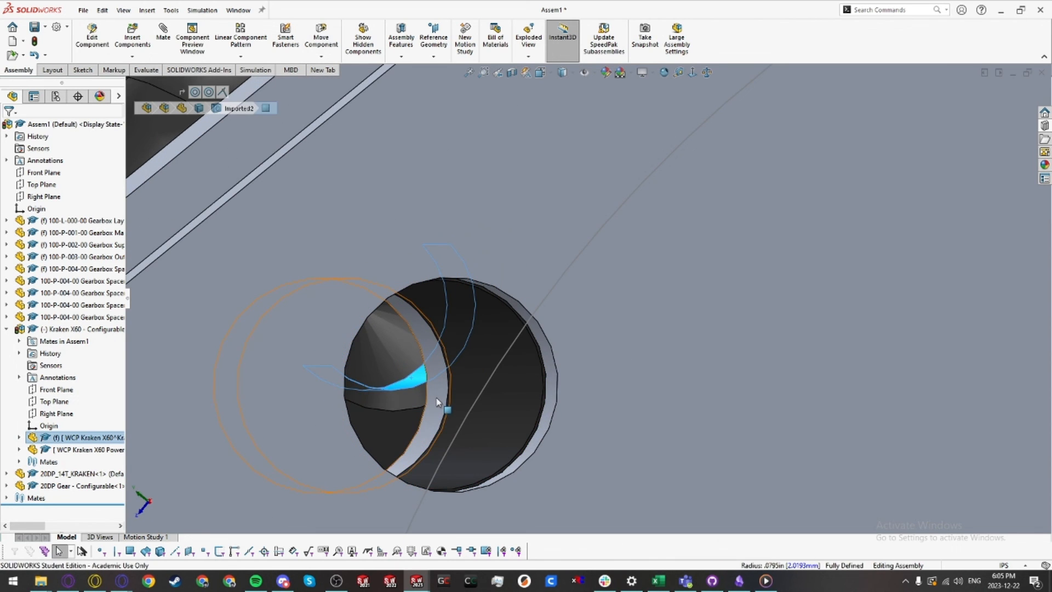
pyautogui.keyDown('ctrl'); pyautogui.click(438, 397); pyautogui.keyUp('ctrl')
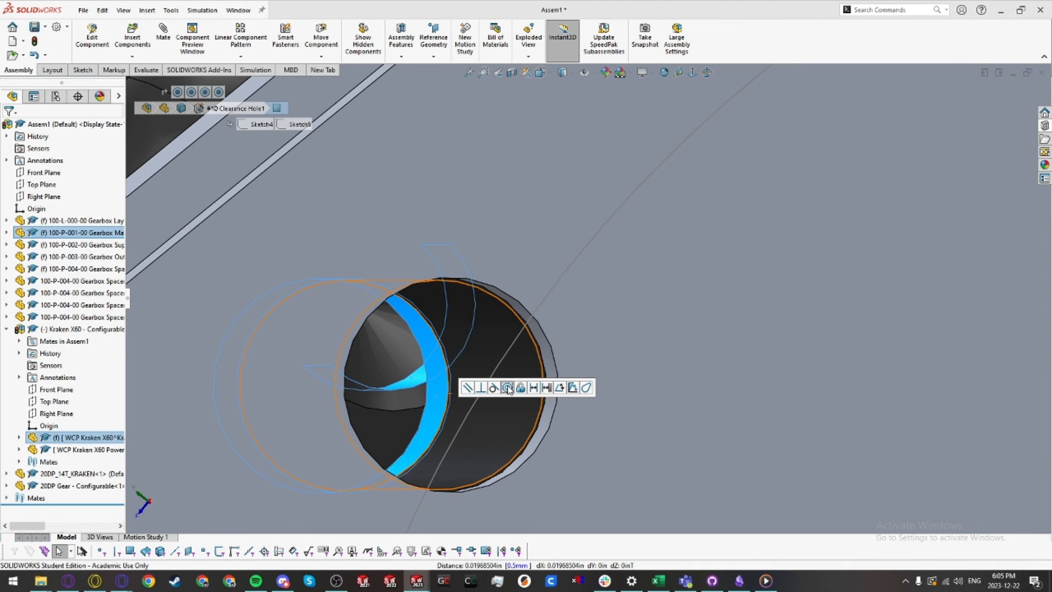
pyautogui.click(507, 388)
pyautogui.scroll(10, 421, 360)
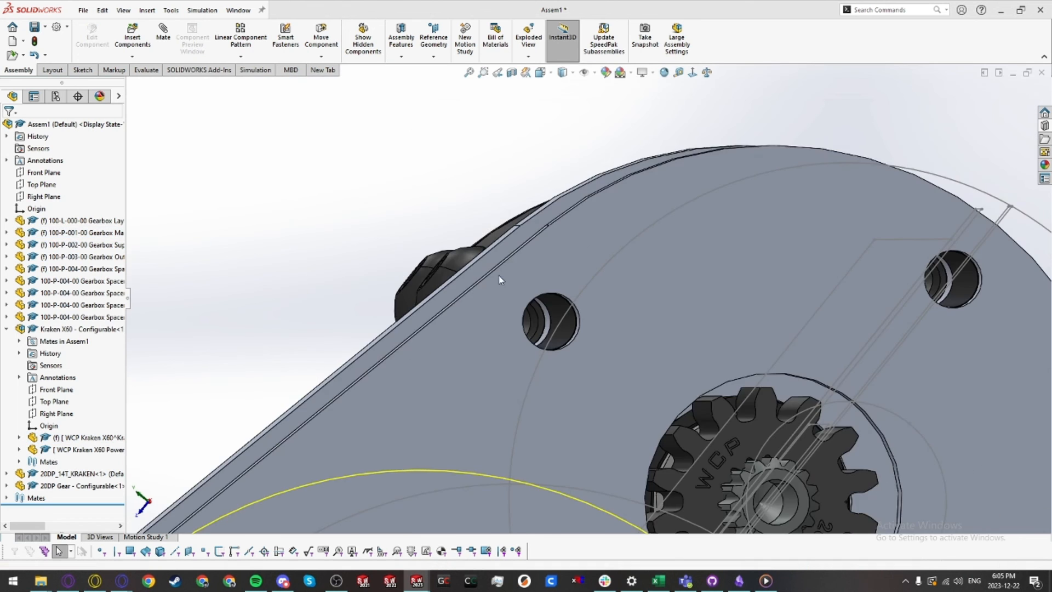
# Step: Inspect the assembled motor, gears and plates from several angles
pyautogui.moveTo(560, 359); pyautogui.dragTo(499, 318, button='middle')
pyautogui.scroll(5, 716, 416)
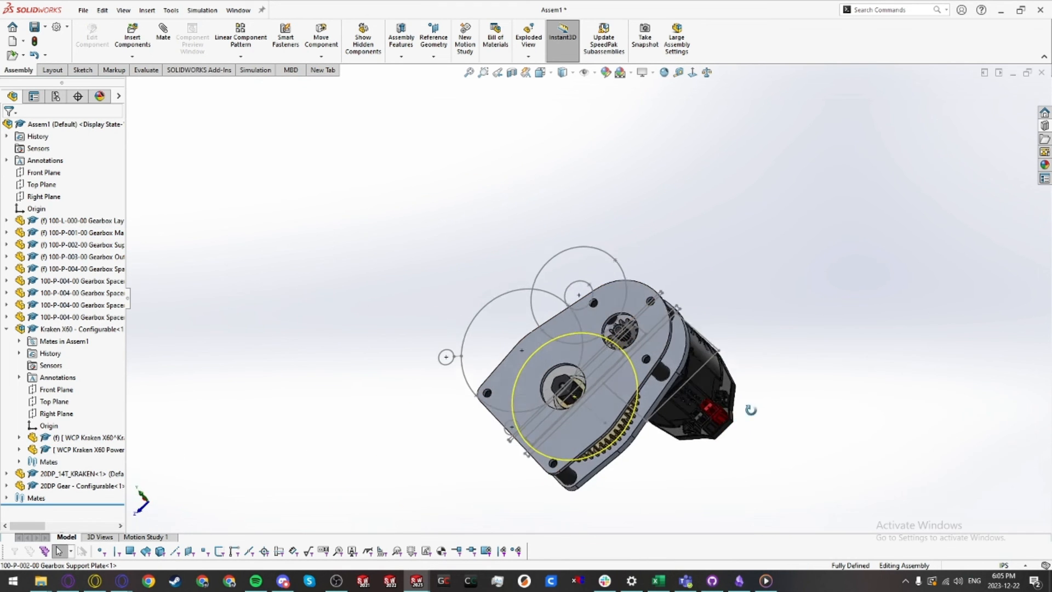
pyautogui.moveTo(751, 409); pyautogui.dragTo(790, 507, button='middle')
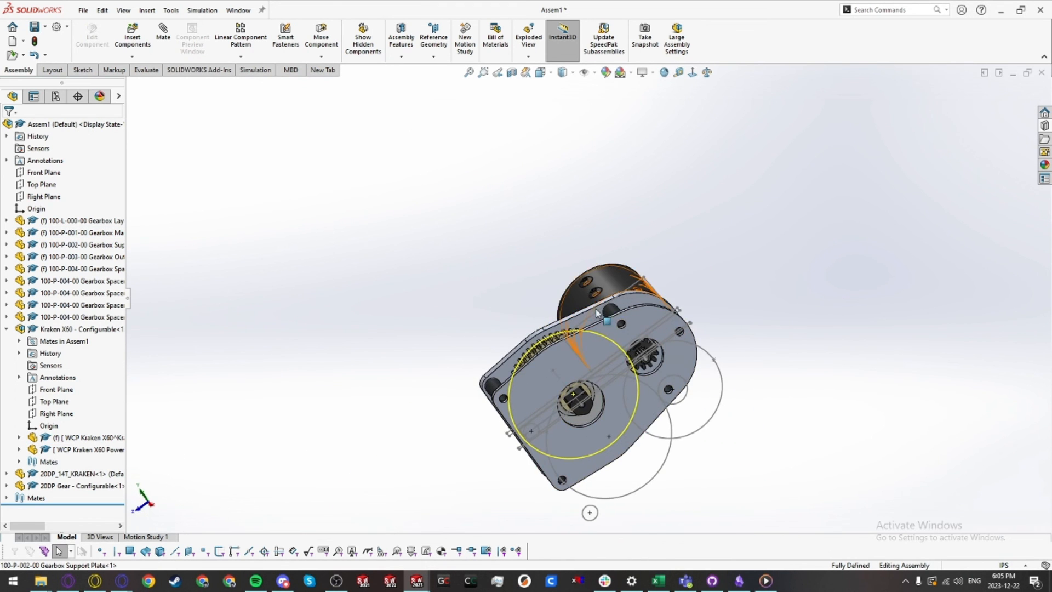
pyautogui.scroll(-1, 594, 331)
pyautogui.scroll(2, 594, 331)
pyautogui.moveTo(595, 332); pyautogui.dragTo(586, 384, button='middle')
pyautogui.scroll(-3, 634, 401)
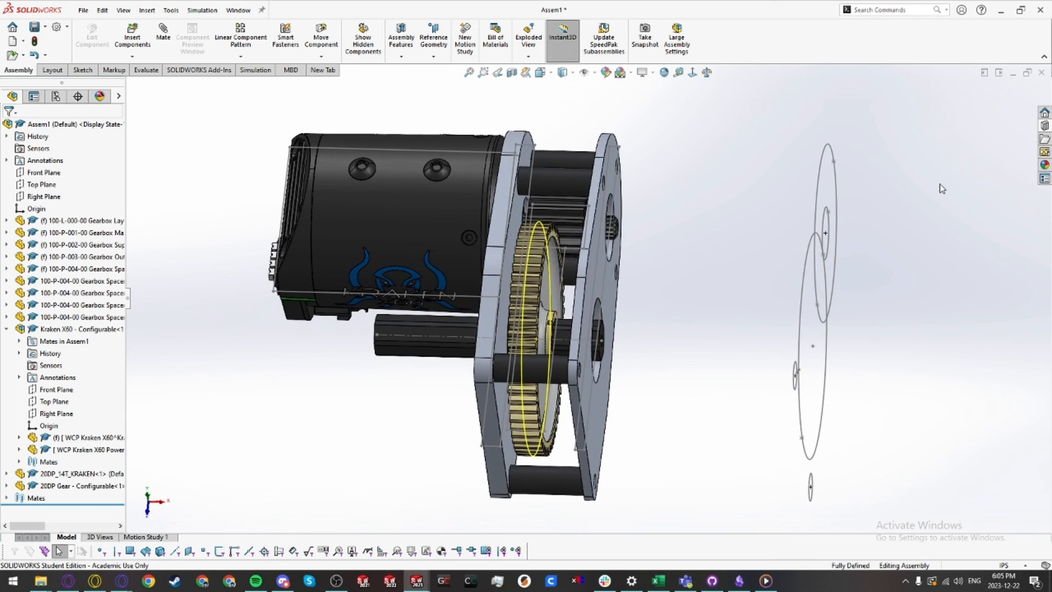
# Step: Insert two Bearing - Configurable parts from the library's Bearings folder using the 13.75mmID 1.125"OD .313"WD Flanged configuration
pyautogui.click(1046, 126)
pyautogui.click(888, 166)
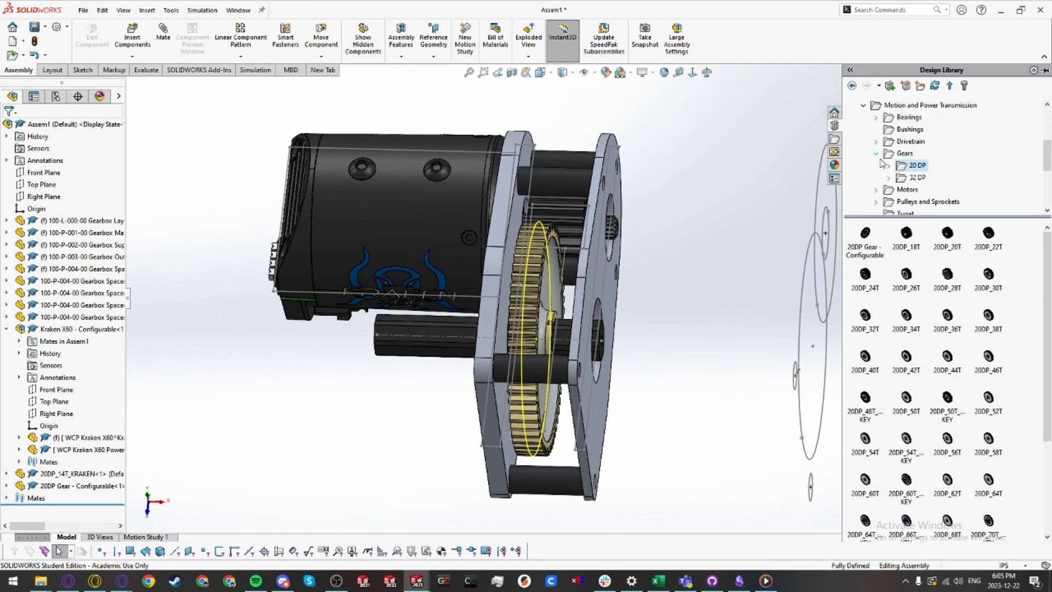
pyautogui.click(876, 153)
pyautogui.click(907, 118)
pyautogui.moveTo(865, 234); pyautogui.dragTo(419, 391)
pyautogui.click(486, 270)
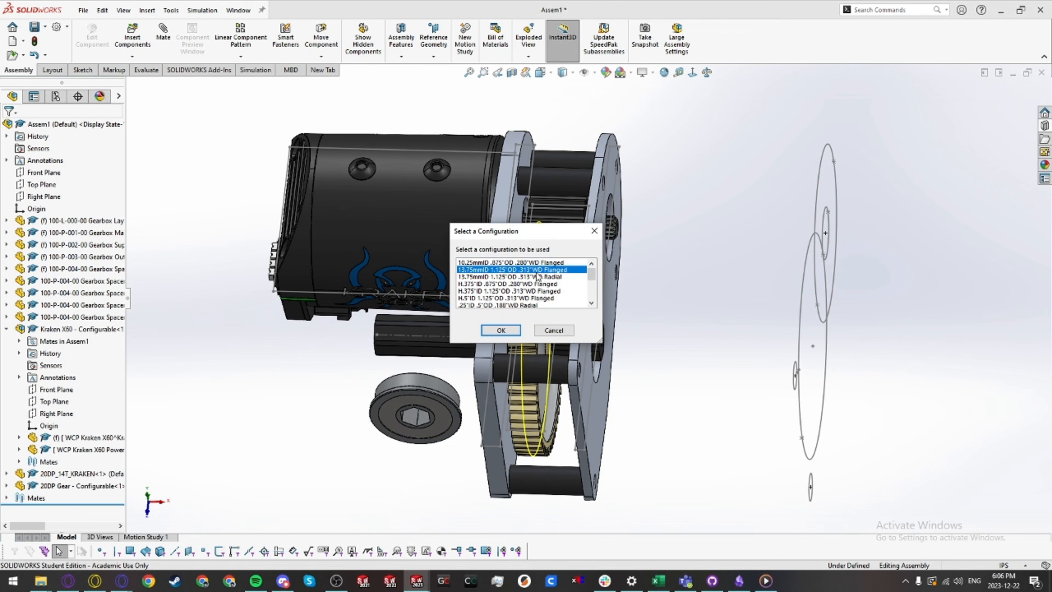
pyautogui.click(501, 331)
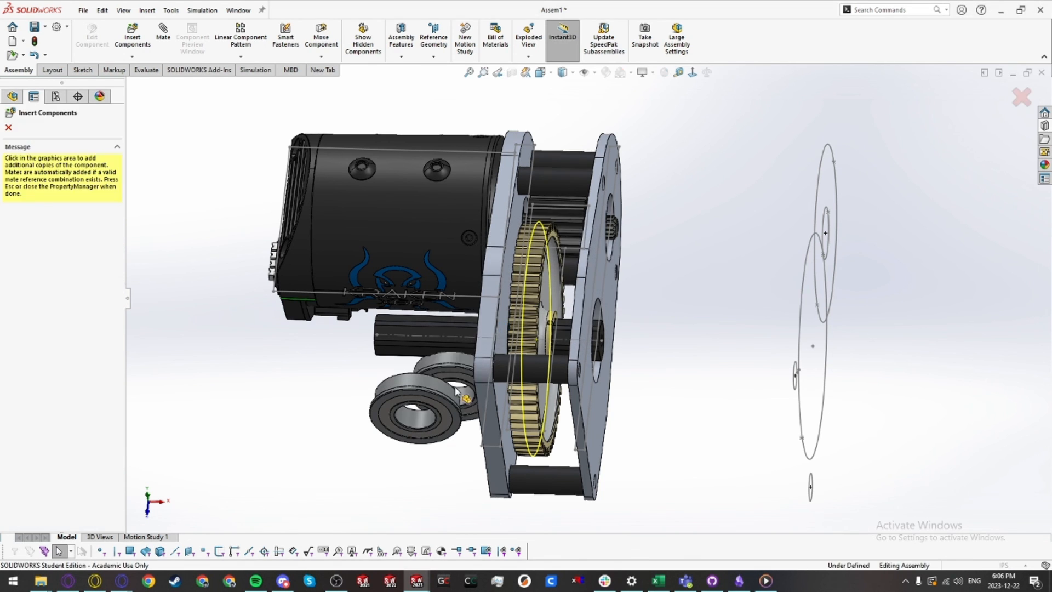
pyautogui.click(669, 408)
pyautogui.press('Escape')
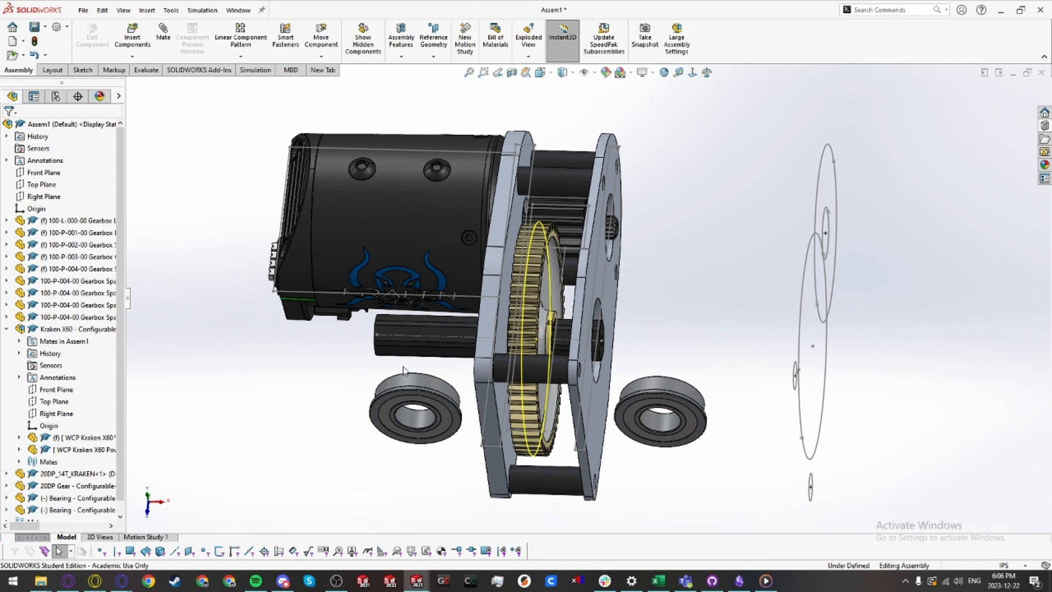
# Step: Mate the first bearing concentric with the output-shaft circle of the layout sketch
pyautogui.click(454, 393)
pyautogui.moveTo(455, 394); pyautogui.dragTo(563, 380, button='middle')
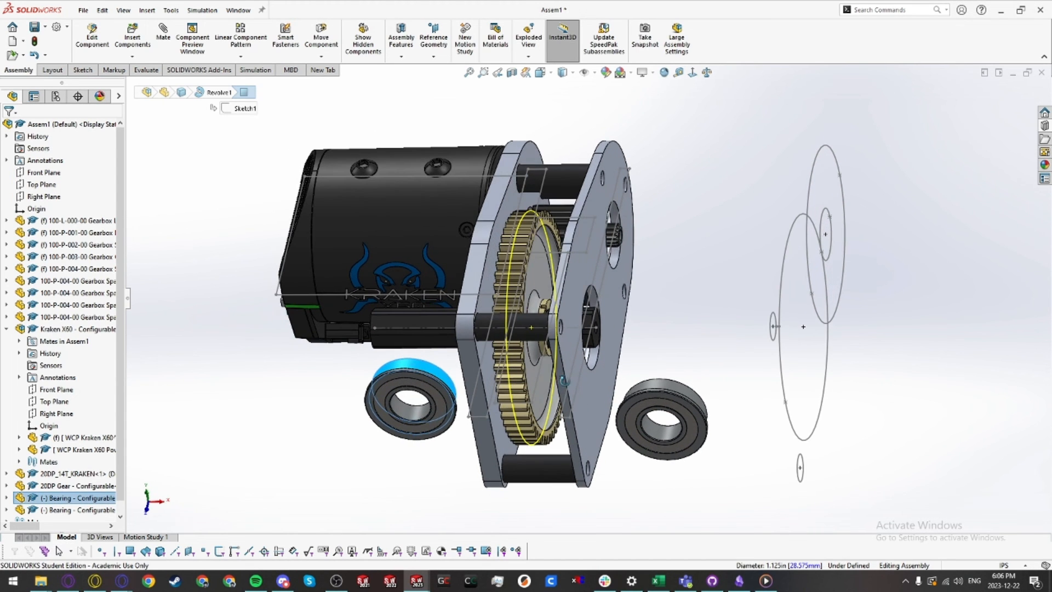
pyautogui.click(782, 384)
pyautogui.click(826, 371)
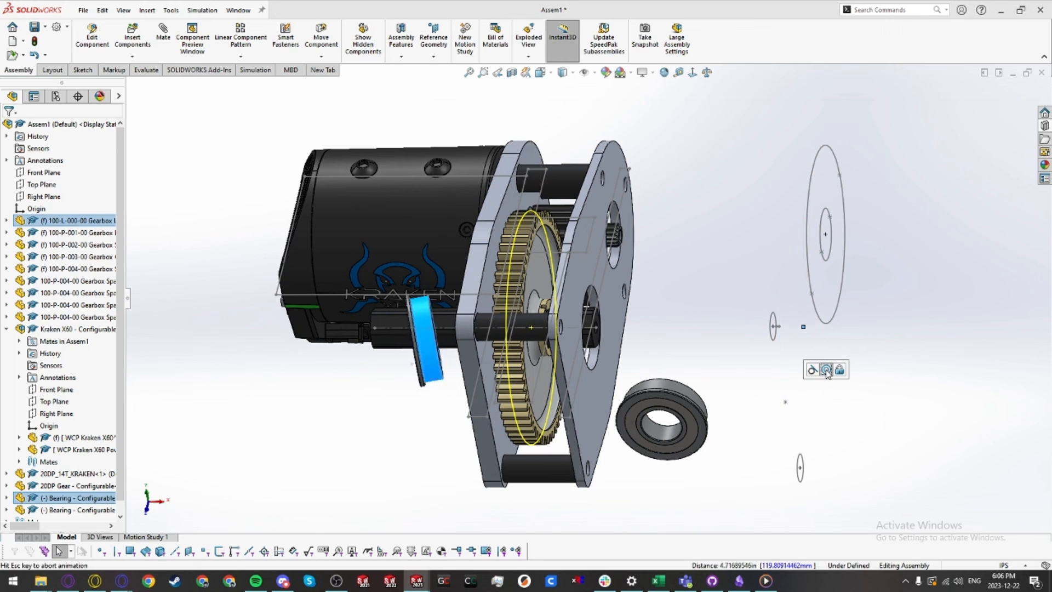
# Step: Mate the second bearing concentric with the same output-shaft layout circle
pyautogui.click(681, 390)
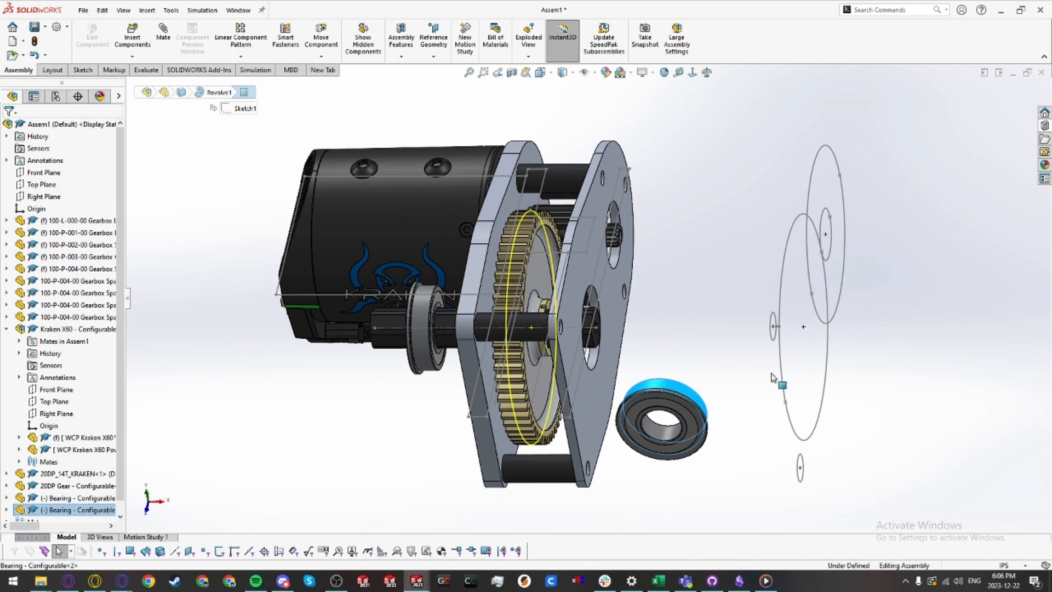
pyautogui.keyDown('ctrl'); pyautogui.click(784, 391); pyautogui.keyUp('ctrl')
pyautogui.click(828, 382)
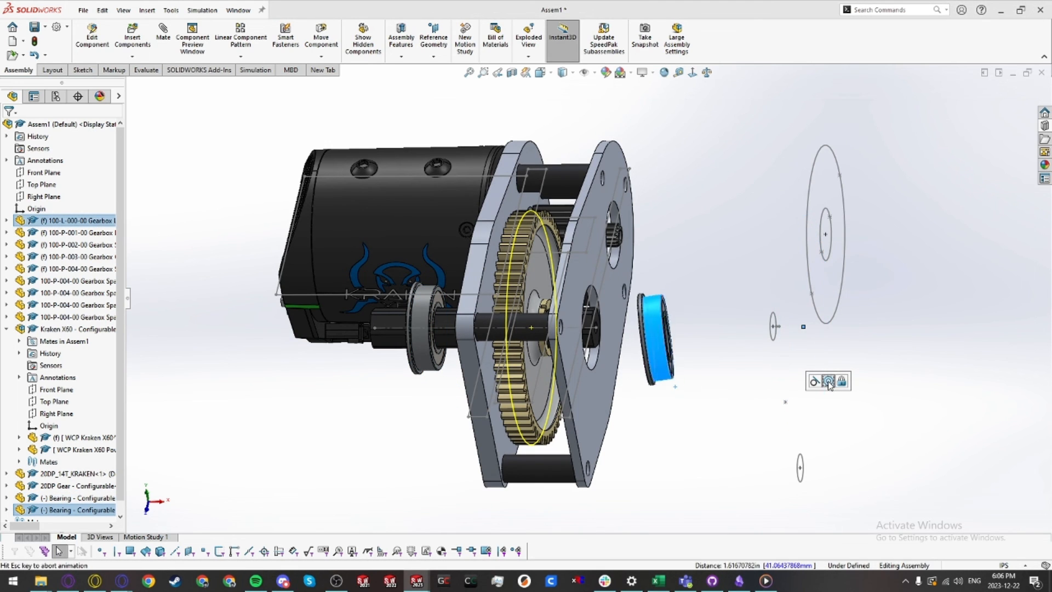
pyautogui.click(851, 390)
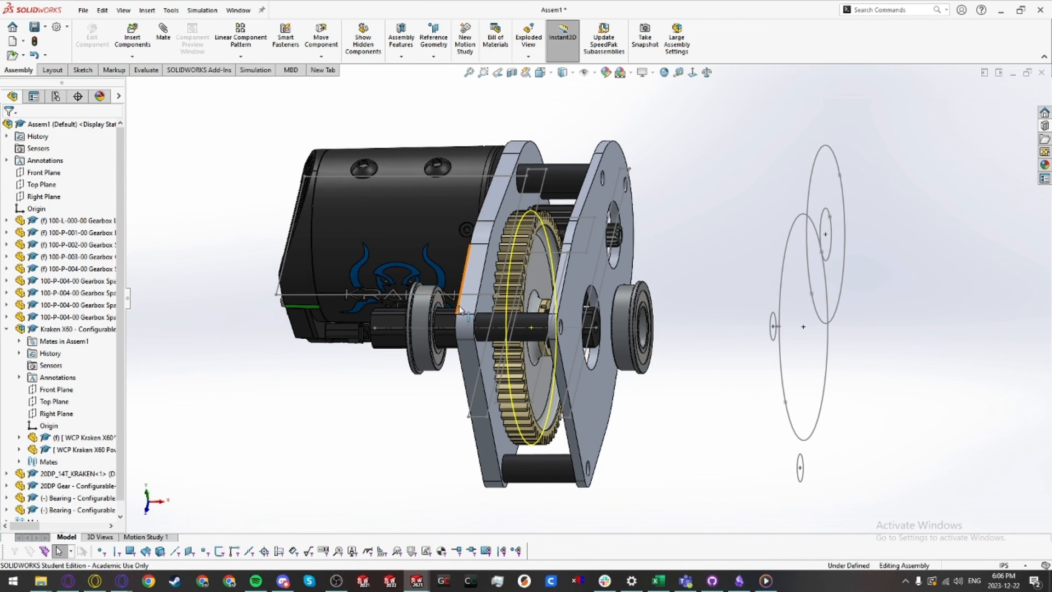
# Step: Mate the first bearing's flange face coincident with the inner plate's face
pyautogui.scroll(-5, 424, 300)
pyautogui.scroll(2, 479, 305)
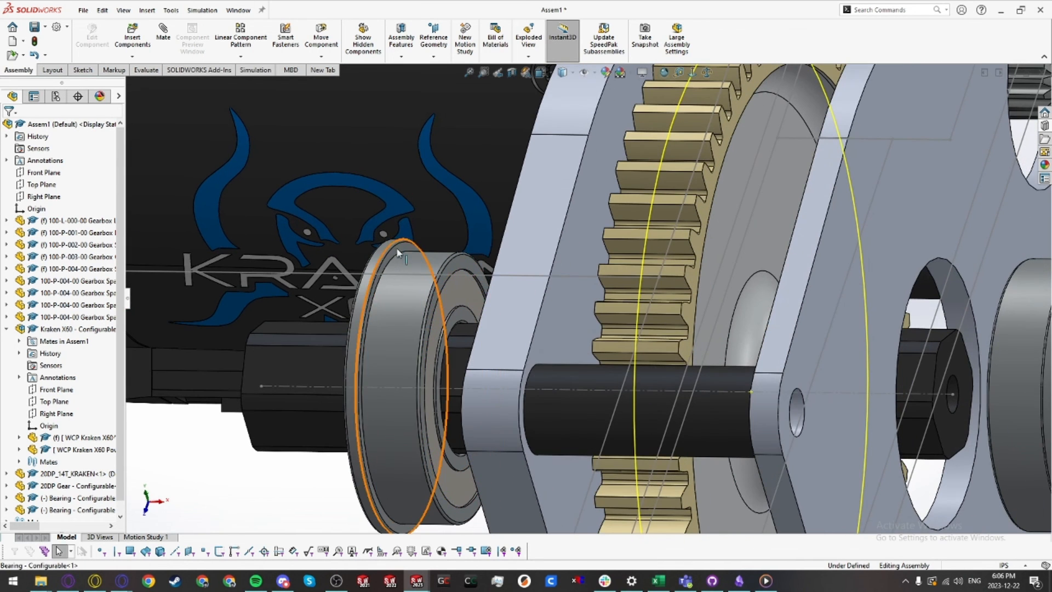
pyautogui.click(409, 262)
pyautogui.scroll(3, 587, 338)
pyautogui.scroll(5, 587, 339)
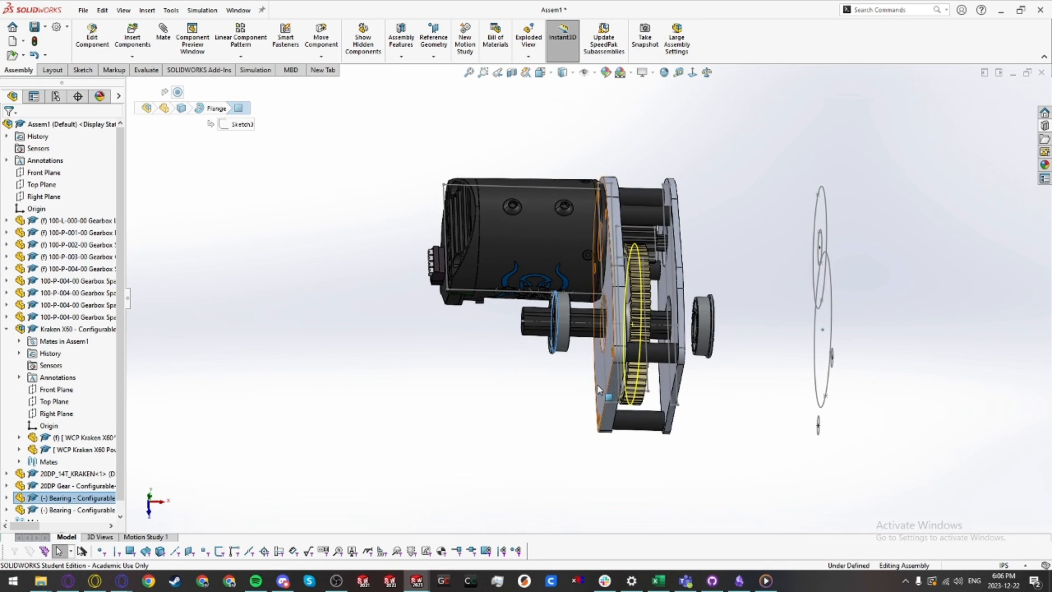
pyautogui.keyDown('ctrl'); pyautogui.click(605, 372); pyautogui.keyUp('ctrl')
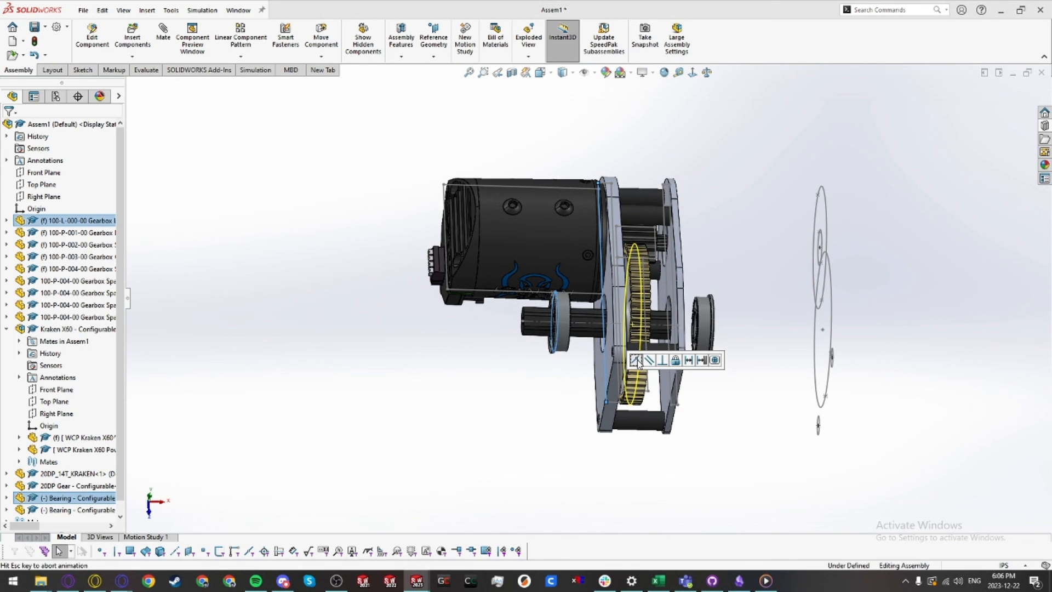
pyautogui.click(635, 360)
# Step: Mate the second bearing's flange face coincident with the outer plate's face
pyautogui.scroll(-6, 665, 343)
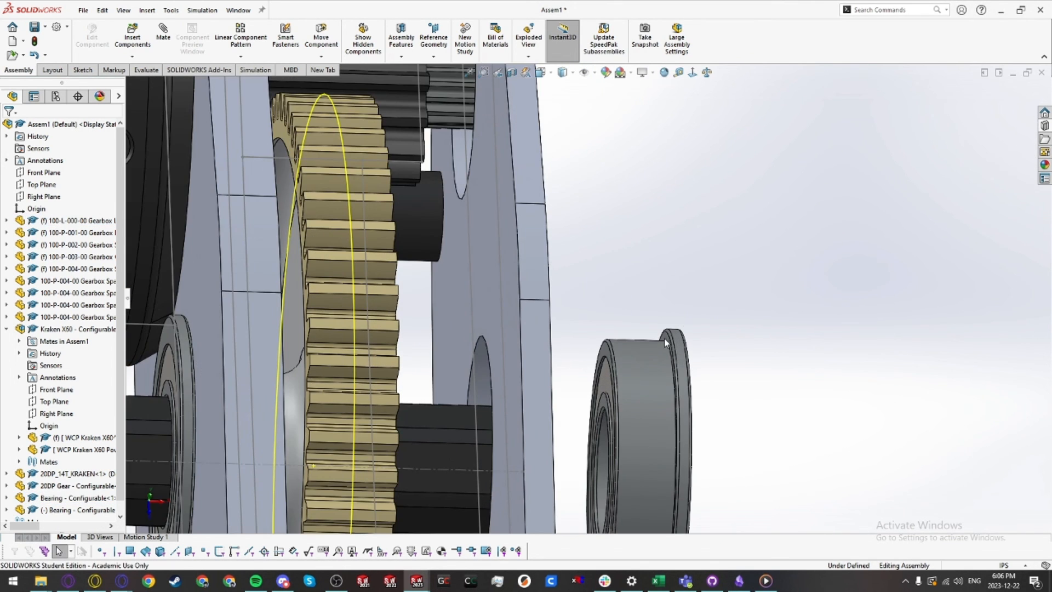
pyautogui.click(666, 342)
pyautogui.keyDown('ctrl'); pyautogui.click(545, 335); pyautogui.keyUp('ctrl')
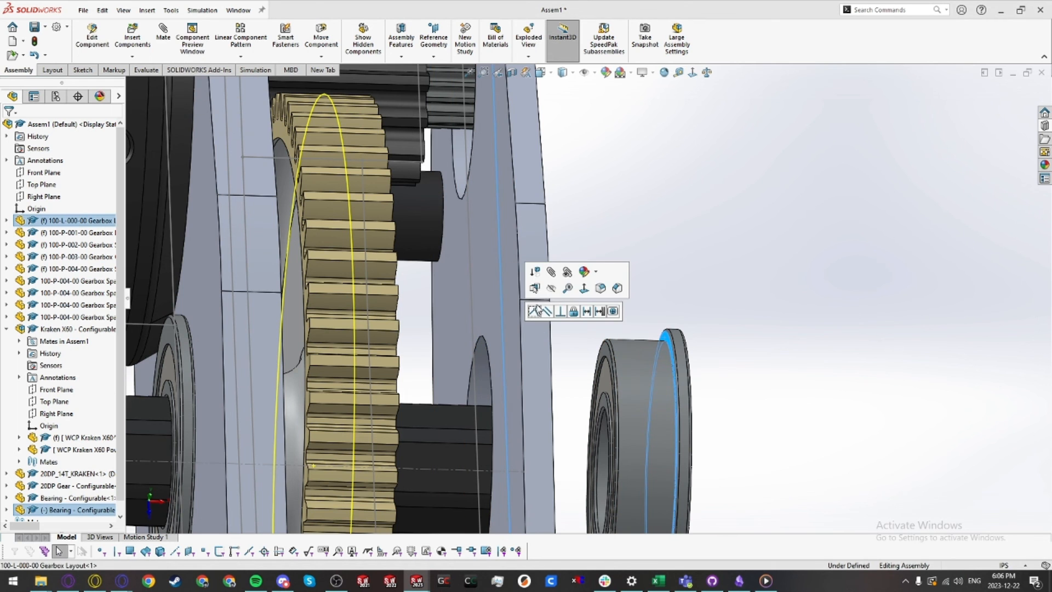
pyautogui.click(594, 377)
# Step: Rotate and zoom around the assembly to inspect the mated bearings and plates
pyautogui.scroll(6, 606, 389)
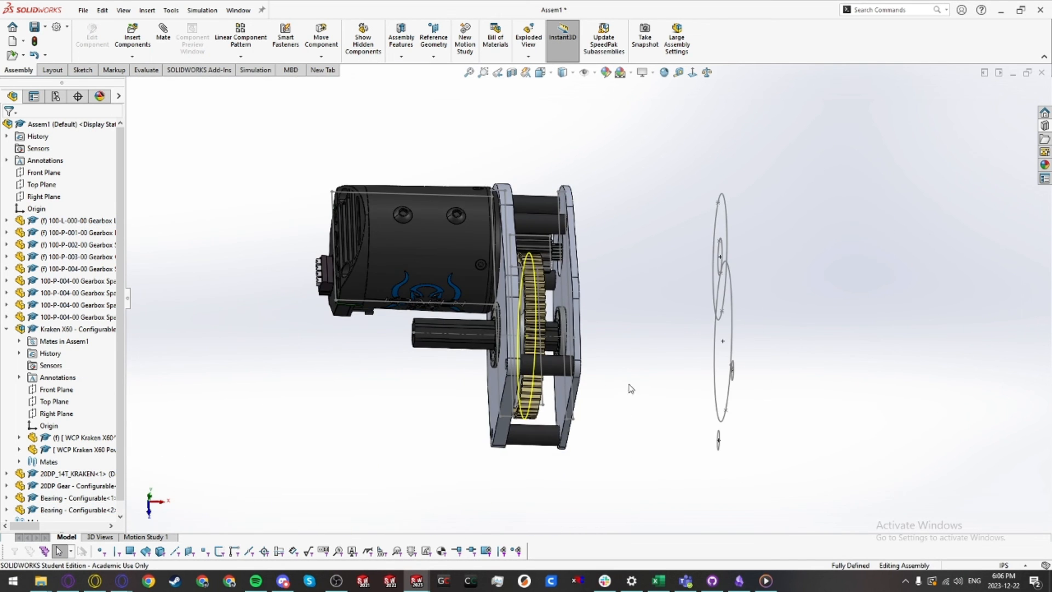
pyautogui.moveTo(601, 388)
pyautogui.mouseDown(button='middle')
pyautogui.moveTo(583, 327)
pyautogui.moveTo(562, 318)
pyautogui.moveTo(548, 329)
pyautogui.moveTo(636, 375)
pyautogui.moveTo(650, 369)
pyautogui.moveTo(676, 383)
pyautogui.mouseUp(button='middle')
pyautogui.scroll(3, 636, 373)
pyautogui.hotkey('shift', 'c')
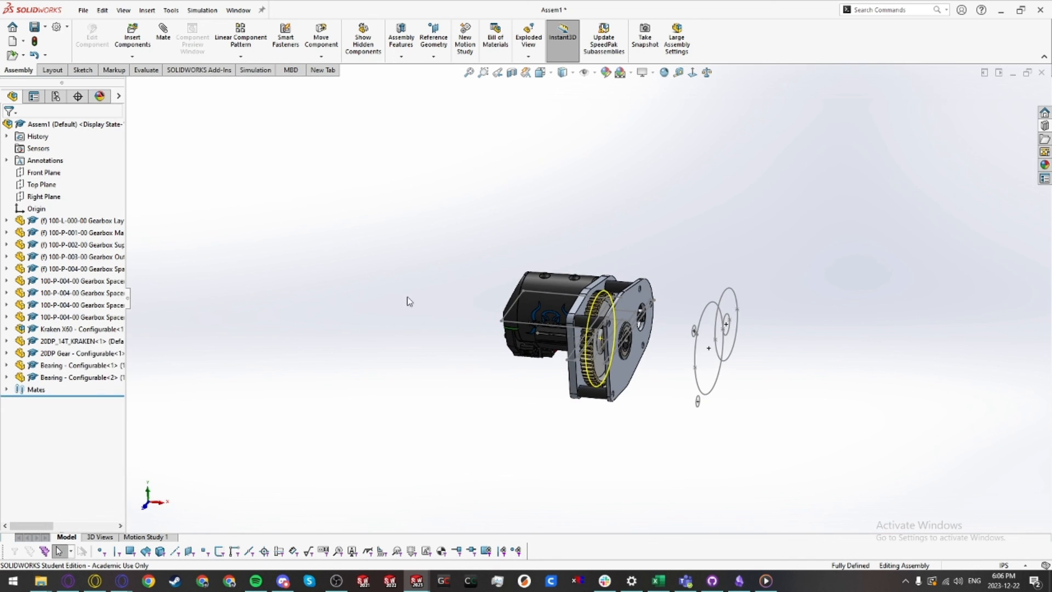
pyautogui.moveTo(596, 352); pyautogui.dragTo(600, 414, button='middle')
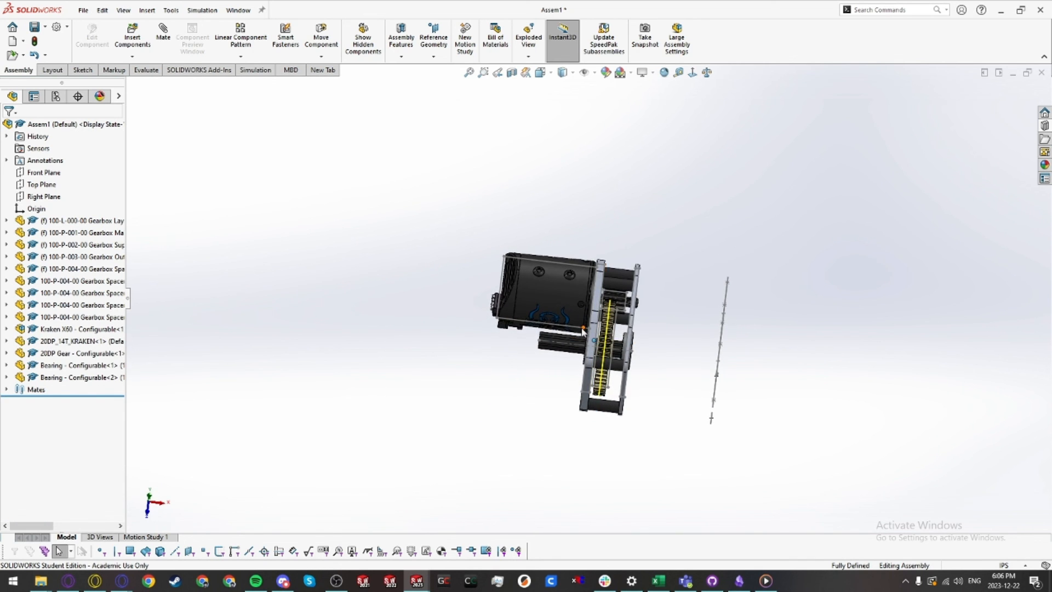
pyautogui.scroll(-2, 583, 330)
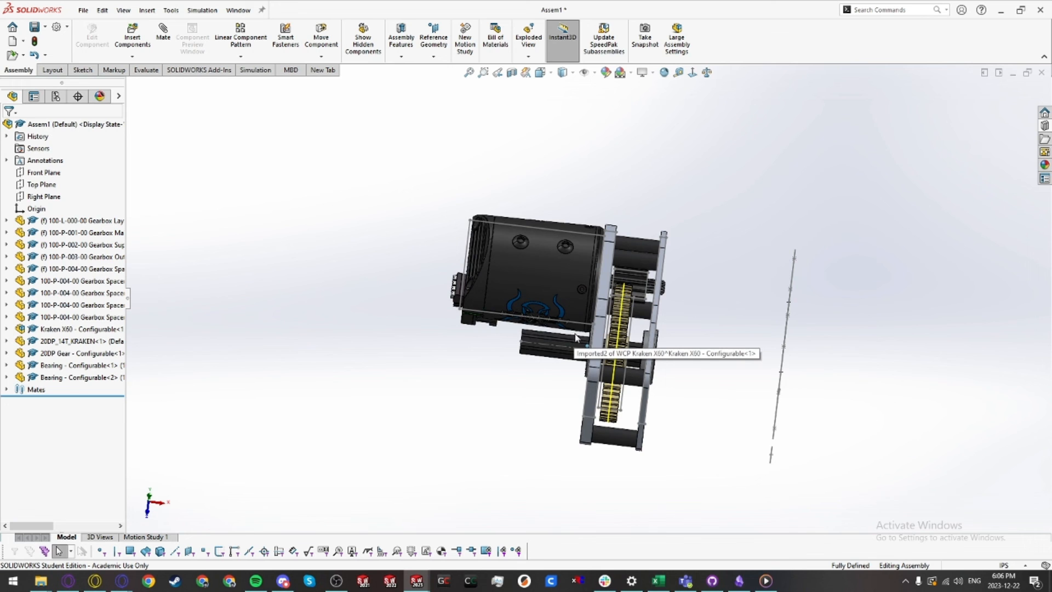
pyautogui.moveTo(577, 338); pyautogui.dragTo(609, 225, button='middle')
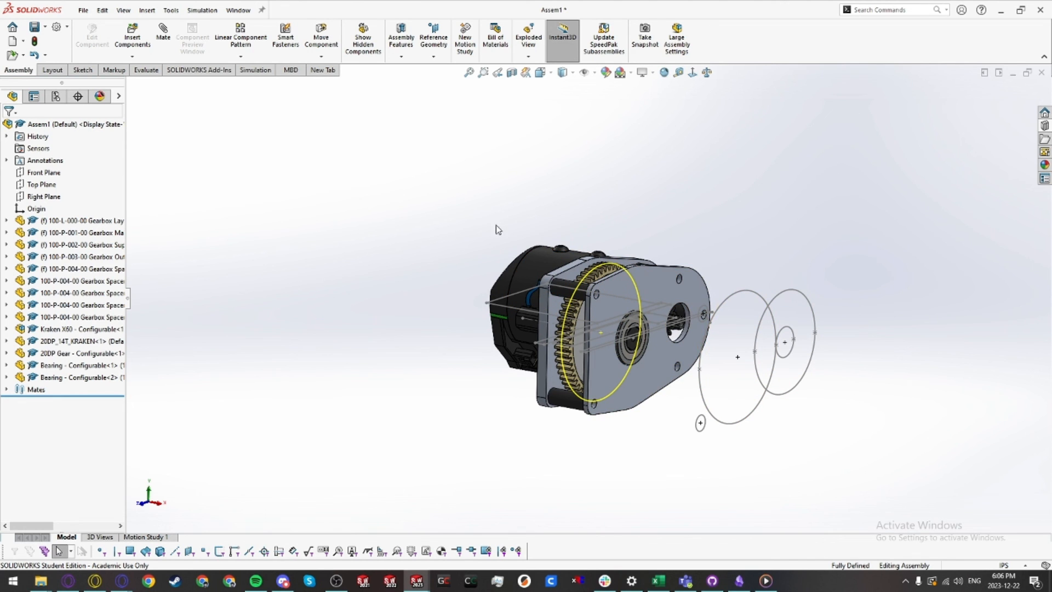
# Step: Hide the layout sketches from the view and rotate to face the outer plate
pyautogui.click(584, 75)
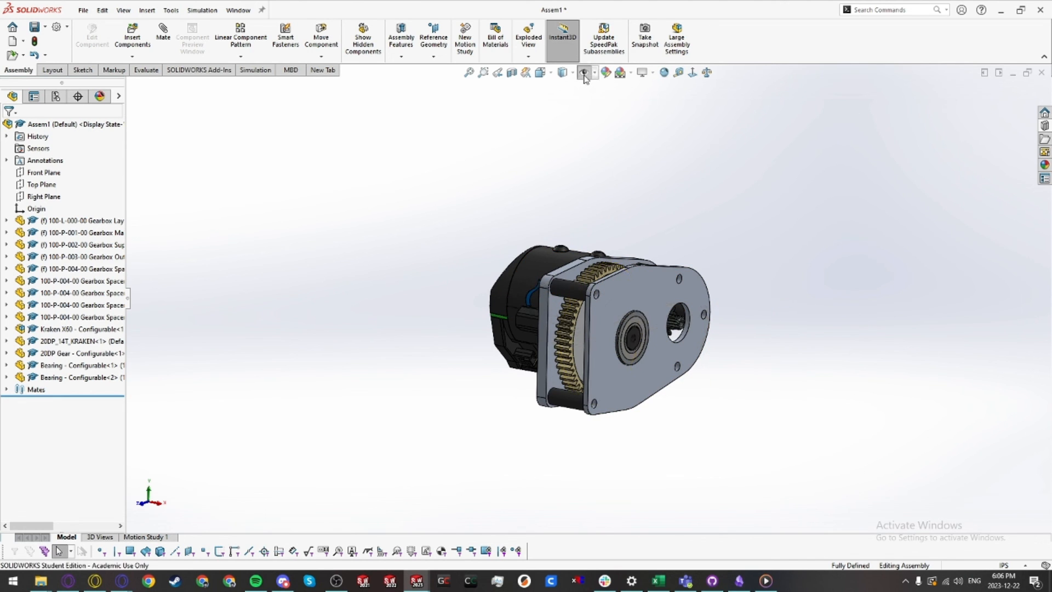
pyautogui.moveTo(678, 282); pyautogui.dragTo(605, 248, button='middle')
pyautogui.moveTo(605, 247)
pyautogui.mouseDown(button='middle')
pyautogui.moveTo(613, 283)
pyautogui.moveTo(616, 249)
pyautogui.mouseUp(button='middle')
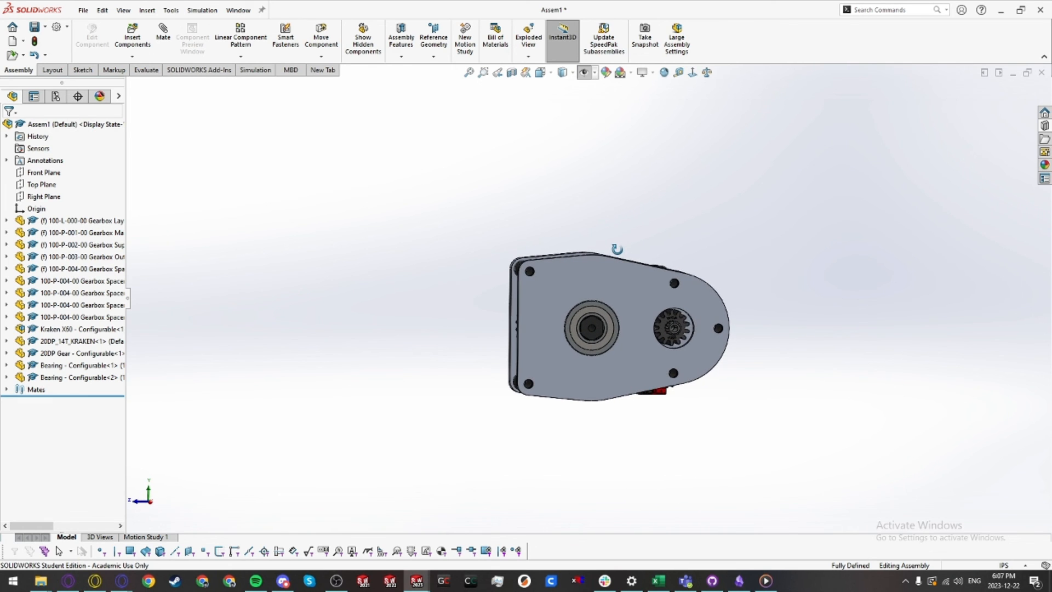